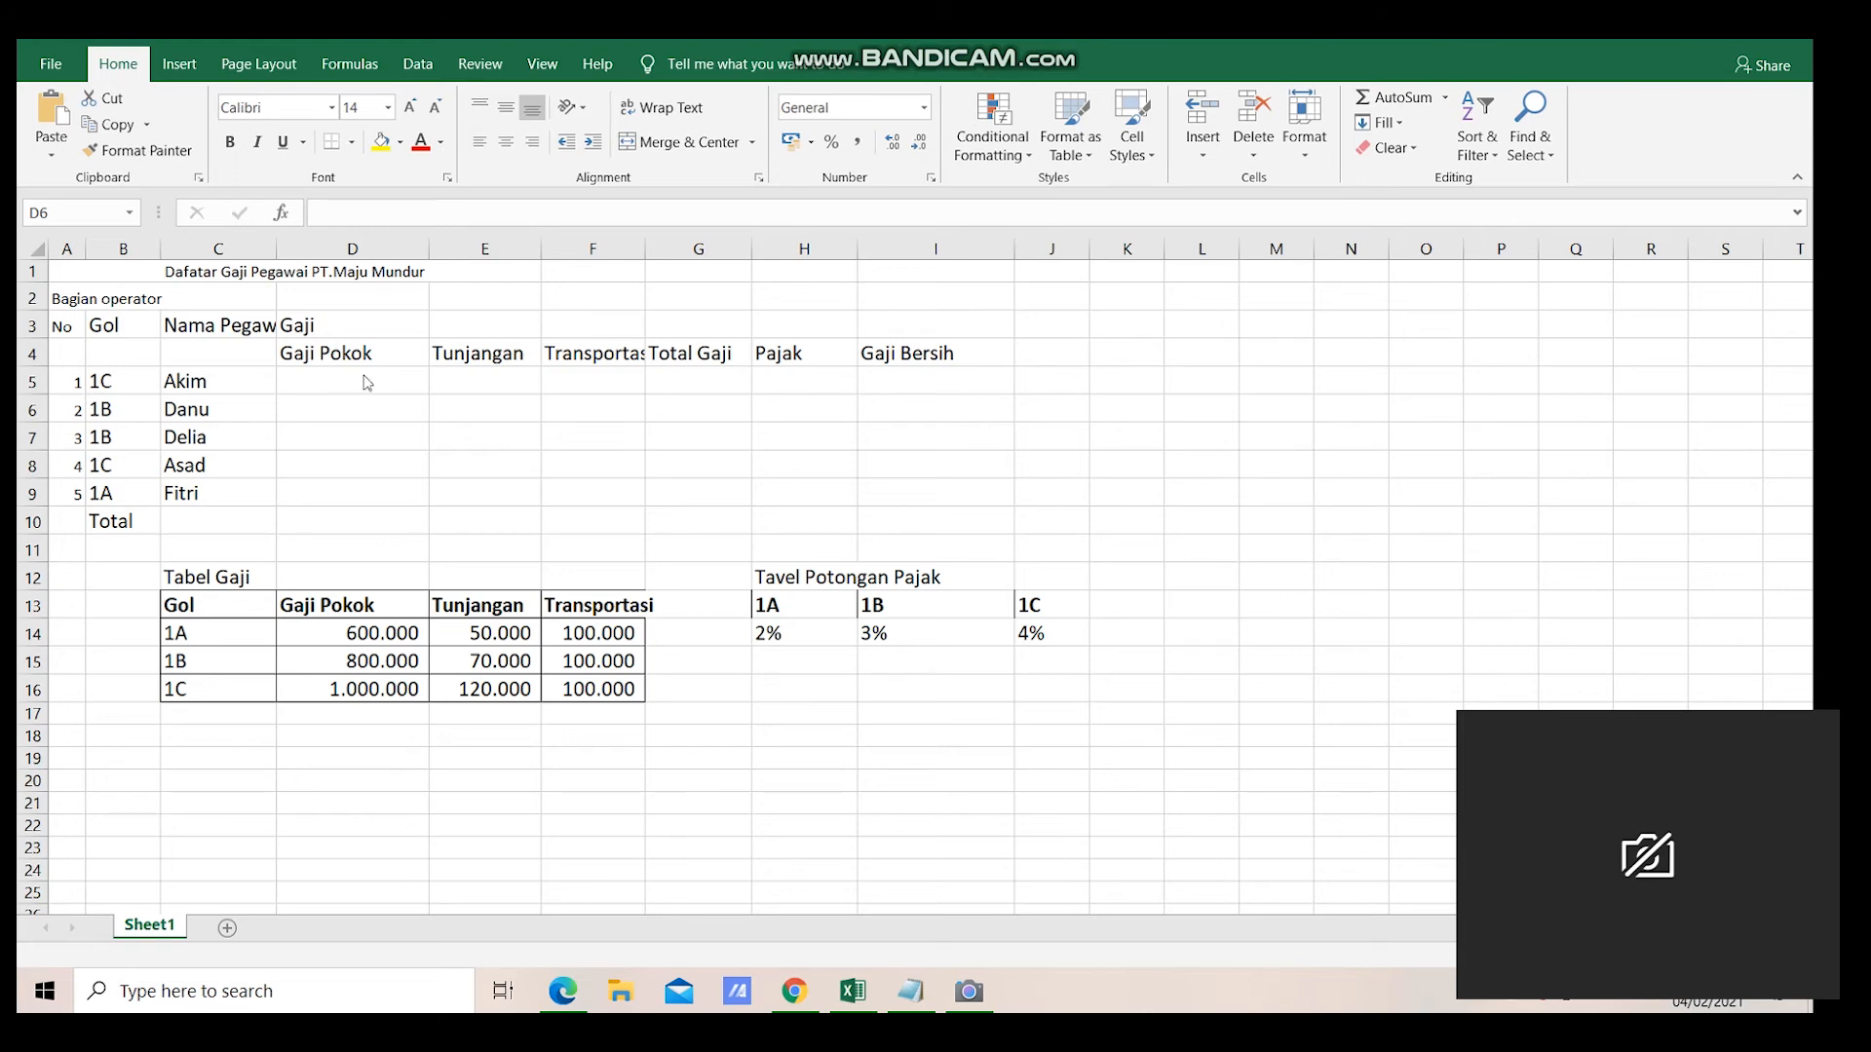
- Set the font size of the whole payroll table, A1:I10, to 16
{"action": "left_click", "coordinate": [333, 272]}
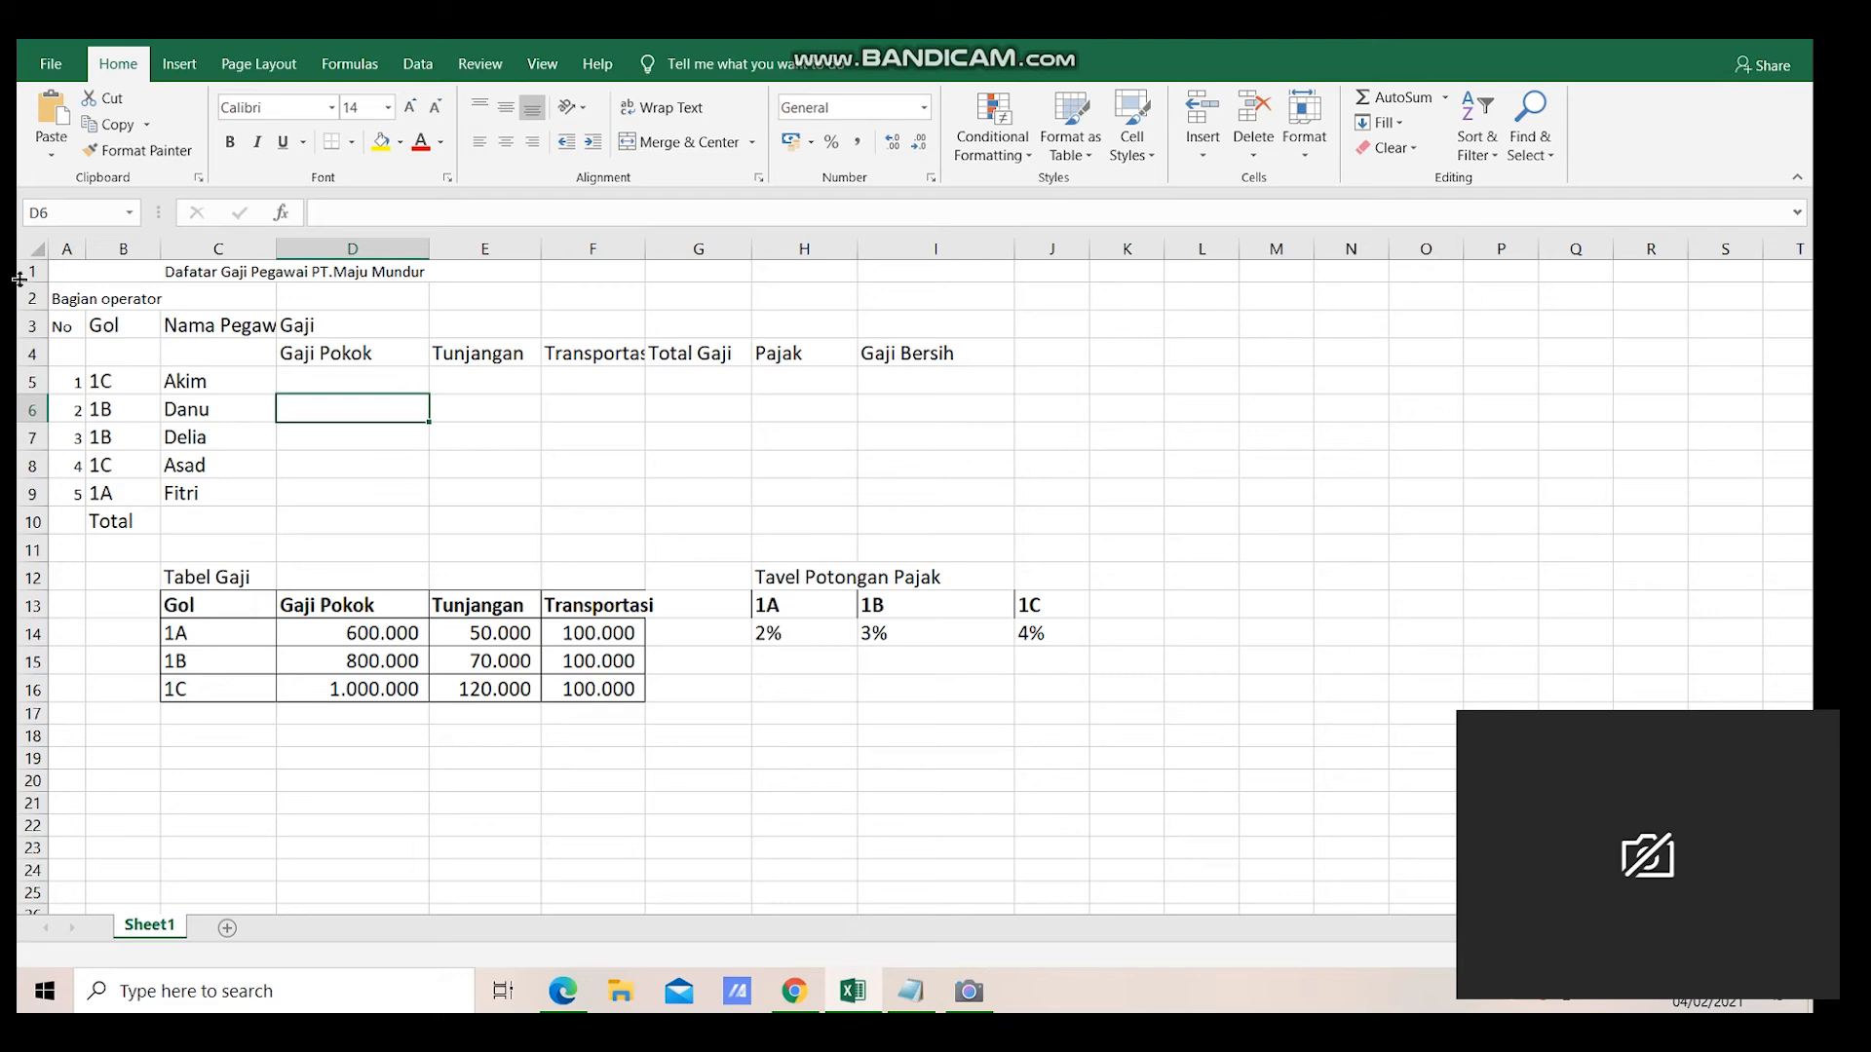
{"action": "left_click", "coordinate": [387, 108]}
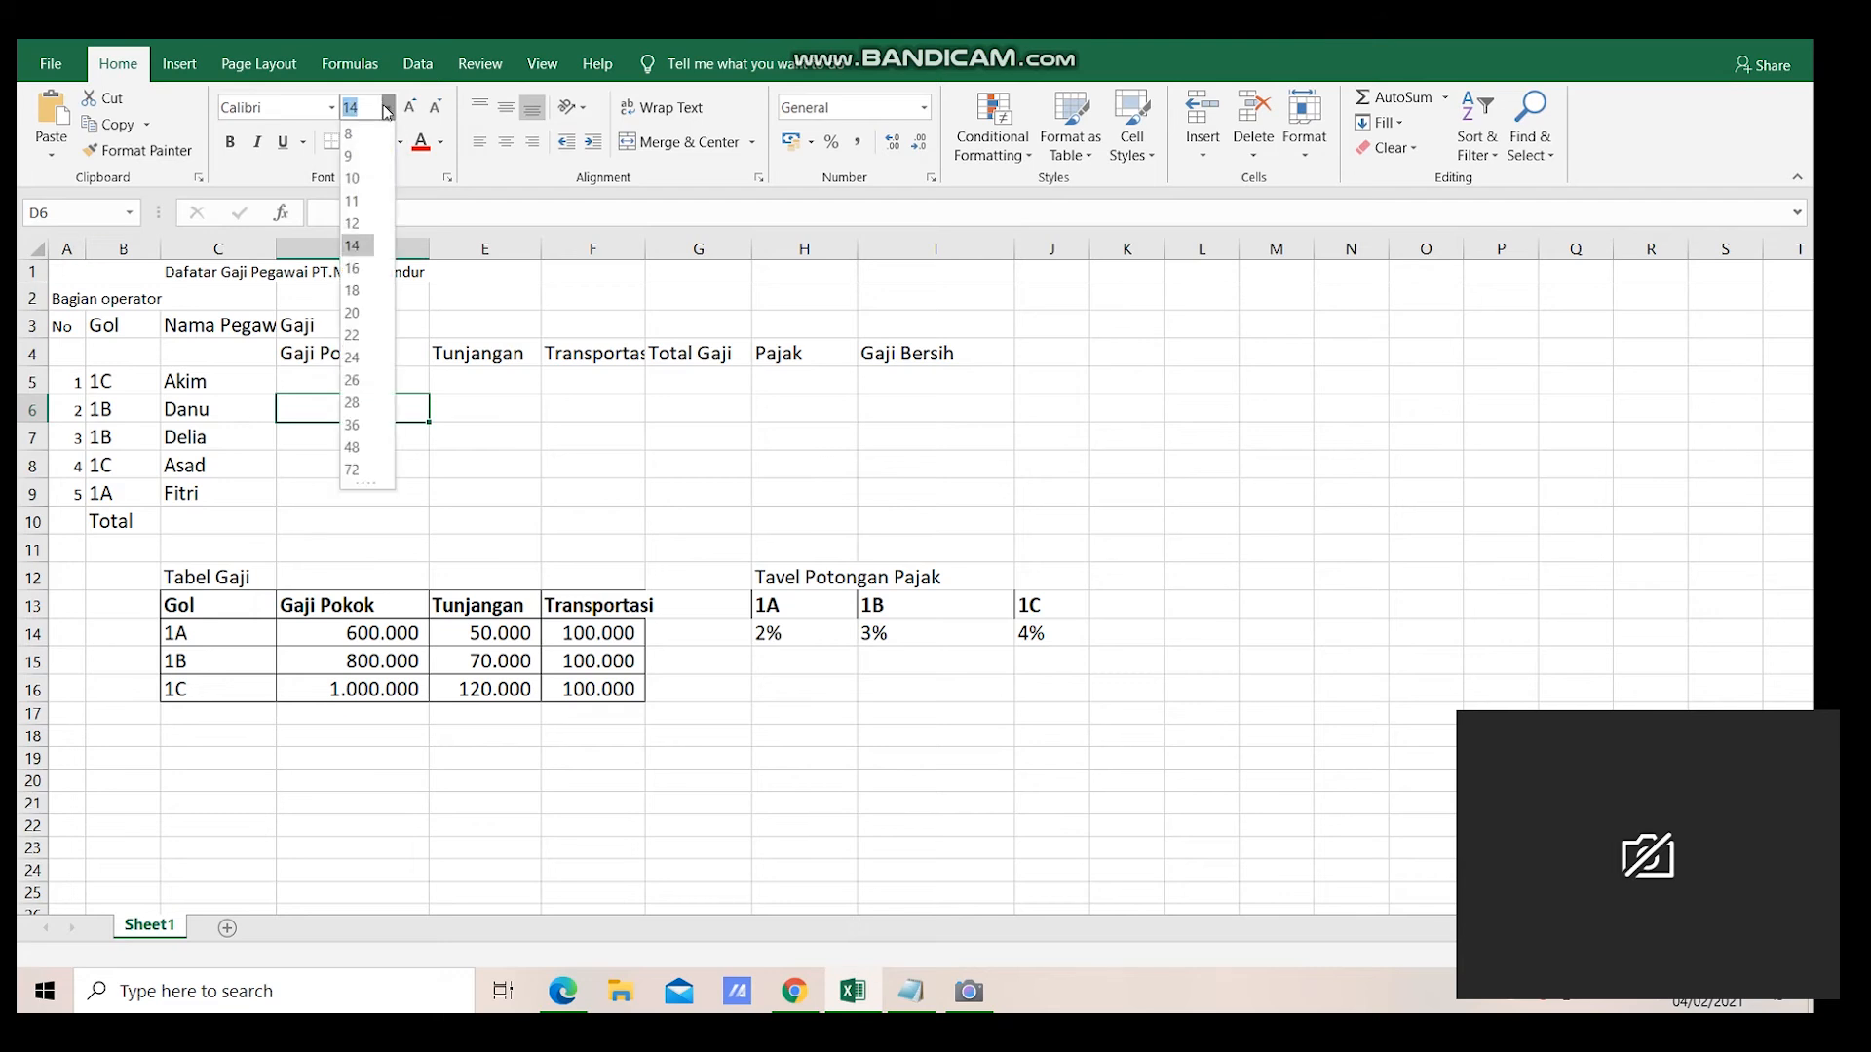
{"action": "left_click", "coordinate": [195, 270]}
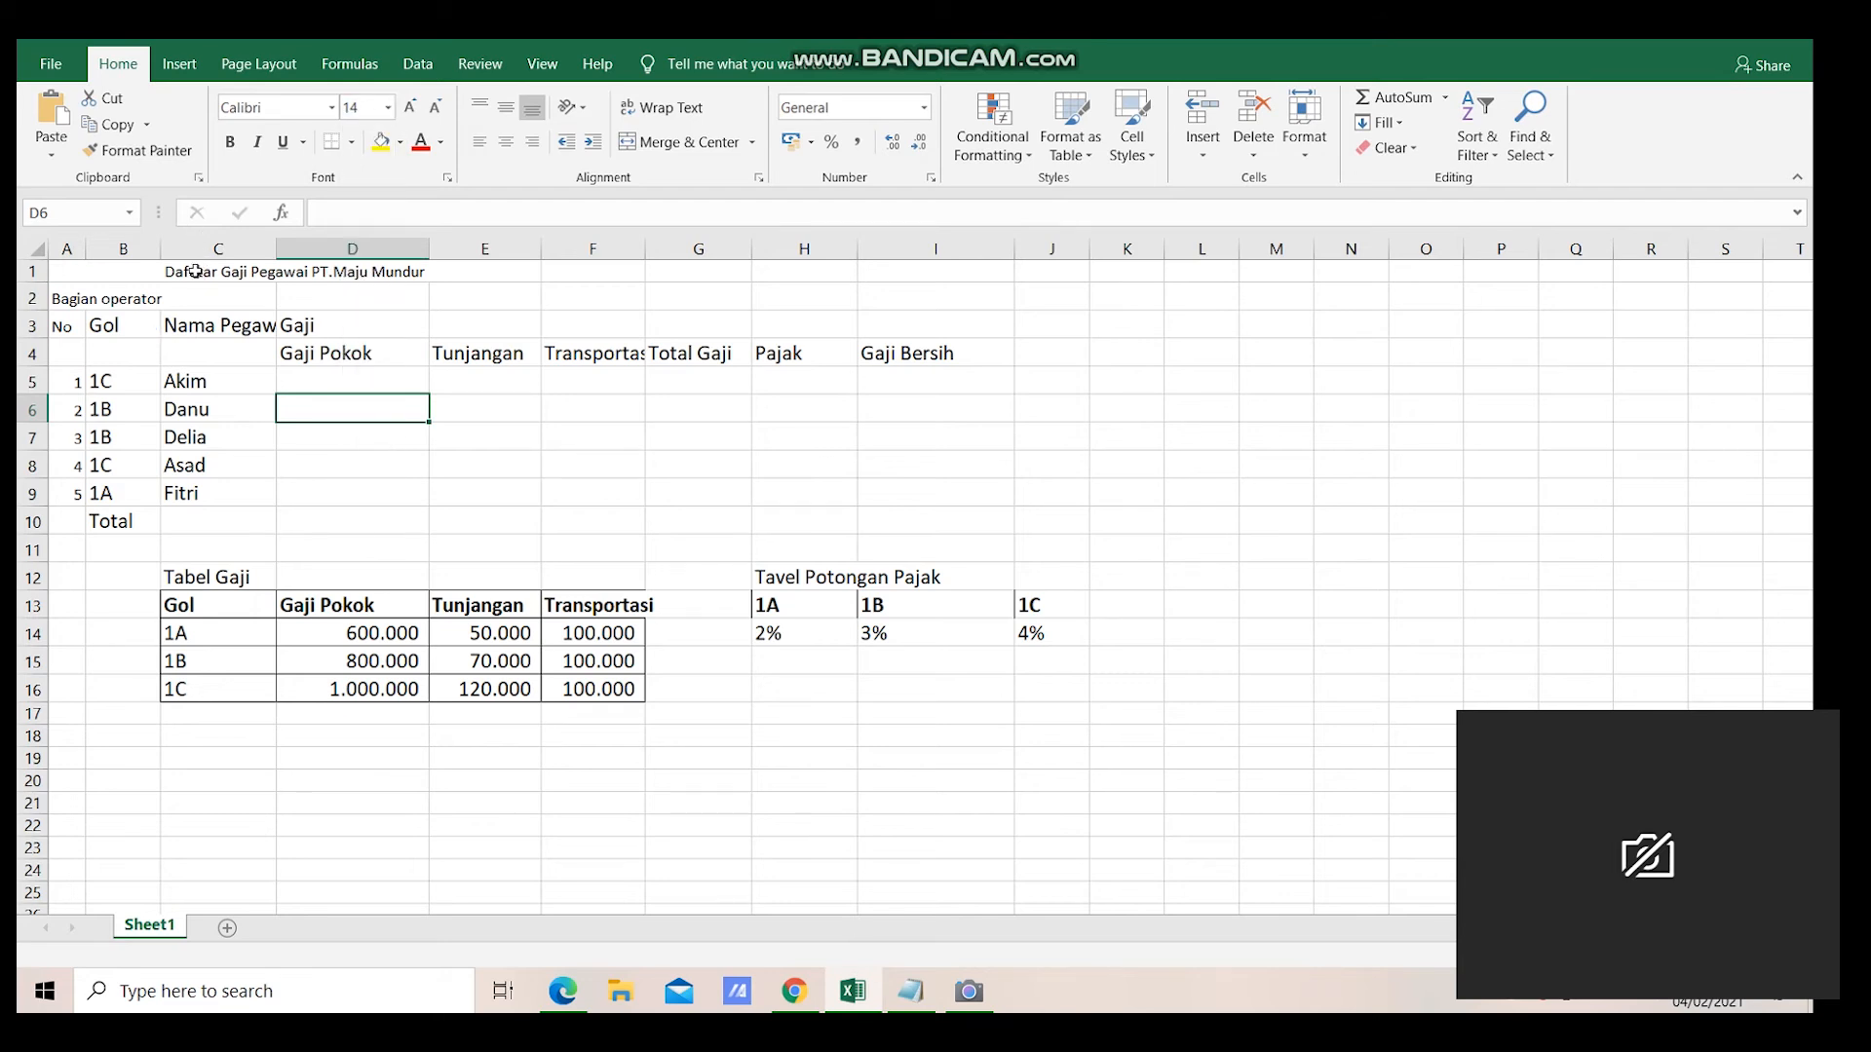
{"action": "key", "text": "ctrl+a"}
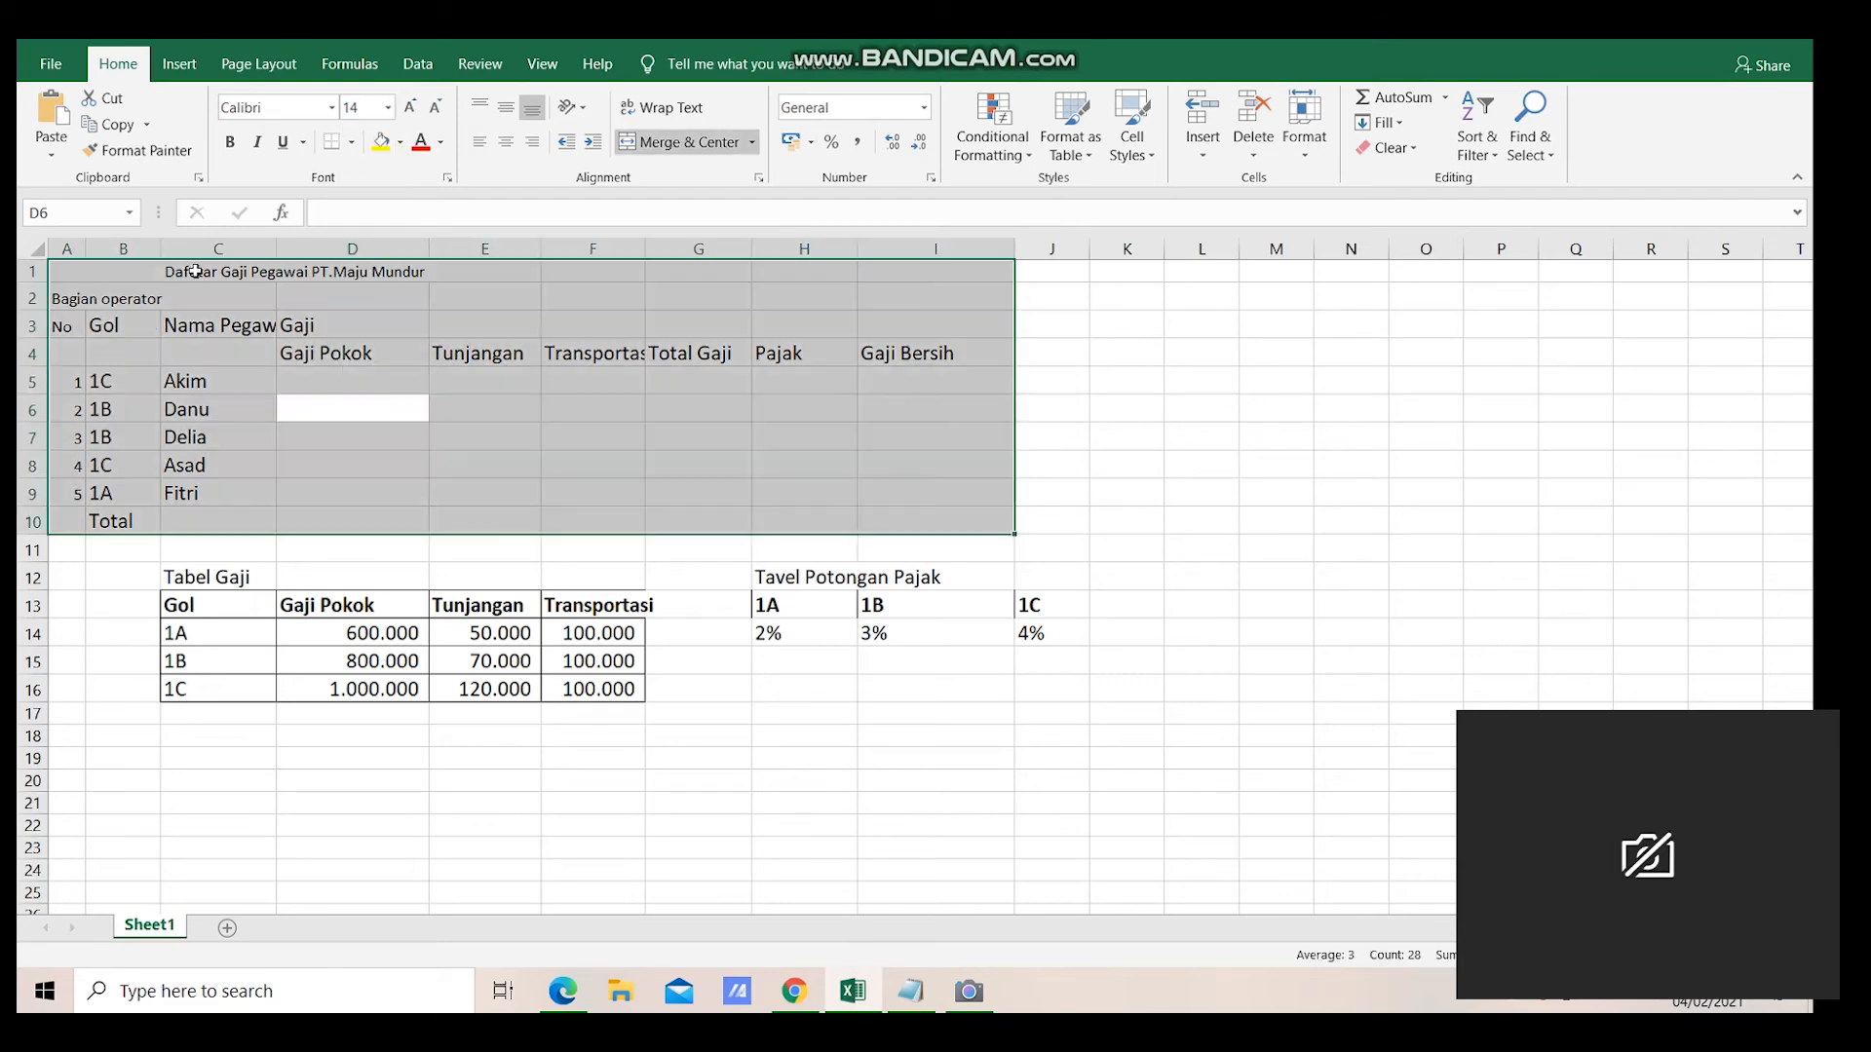
{"action": "left_click", "coordinate": [387, 107]}
{"action": "left_click", "coordinate": [355, 255]}
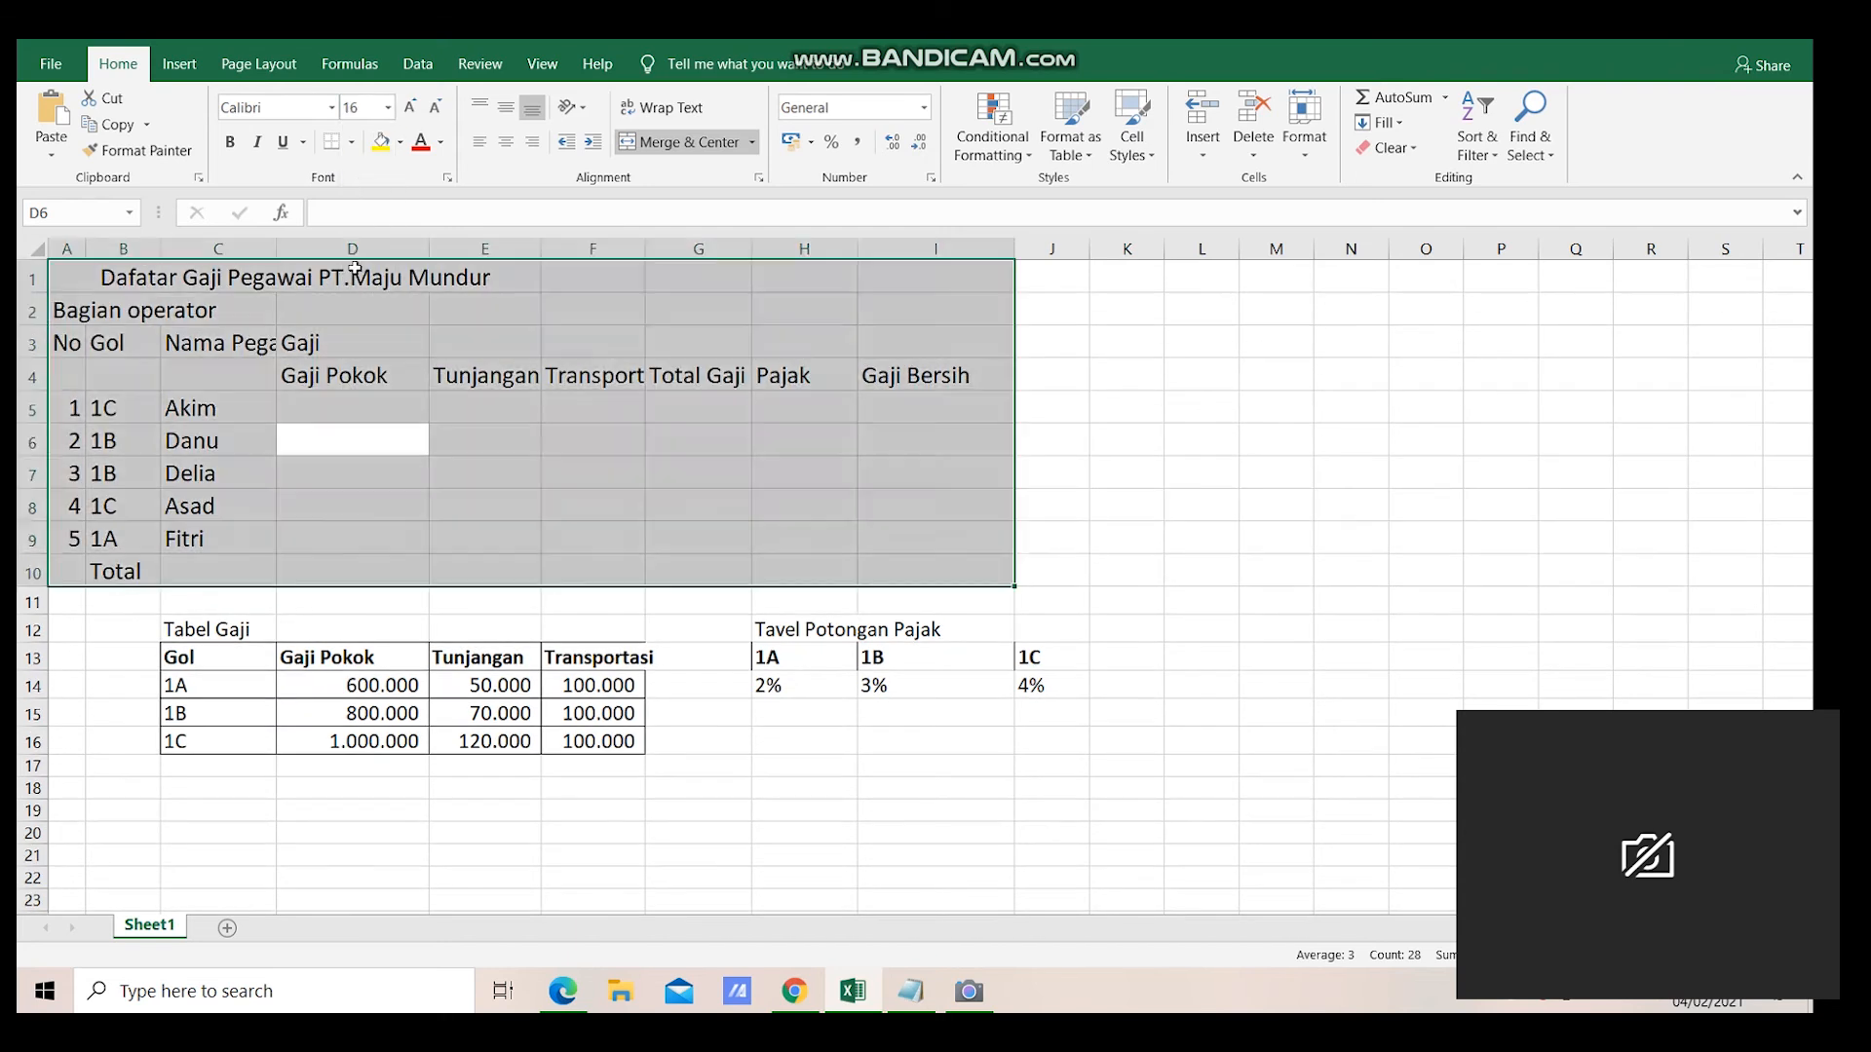
{"action": "left_click", "coordinate": [349, 393]}
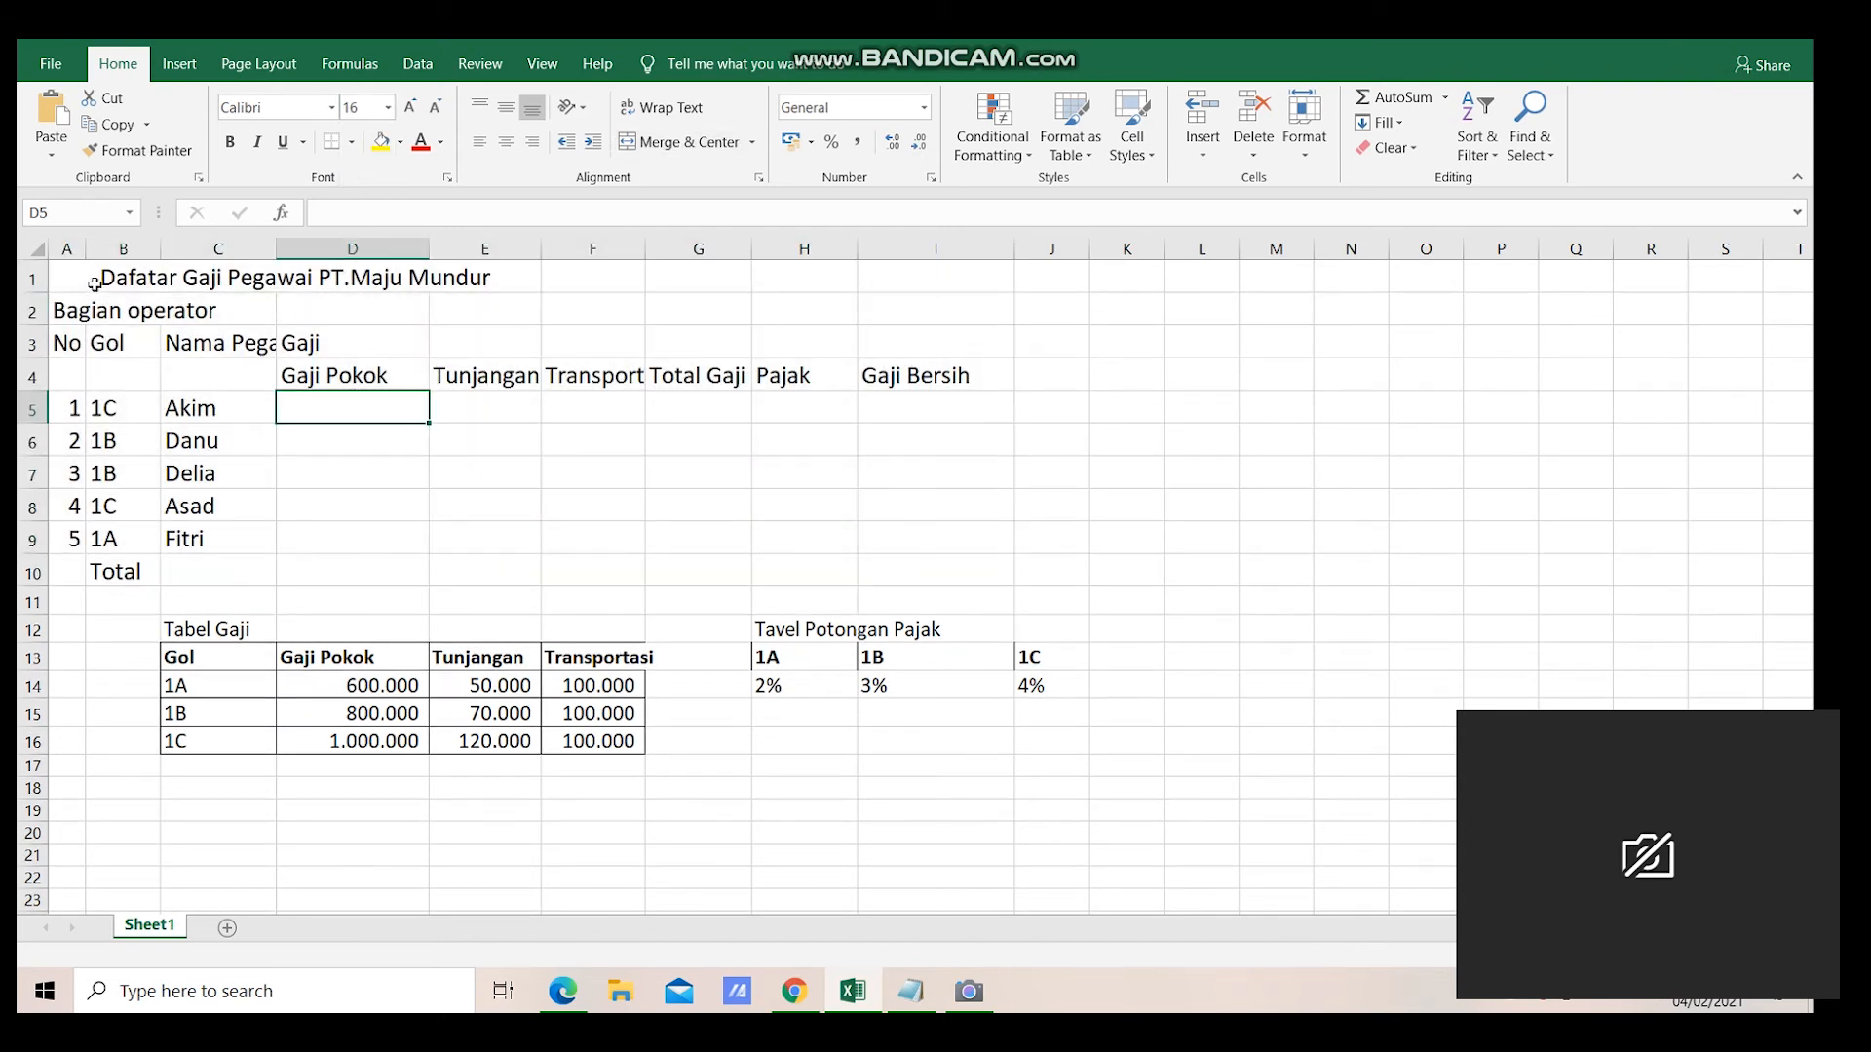
- Merge and center the payroll title across A1:I1
{"action": "left_click_drag", "start_coordinate": [95, 284], "coordinate": [917, 279]}
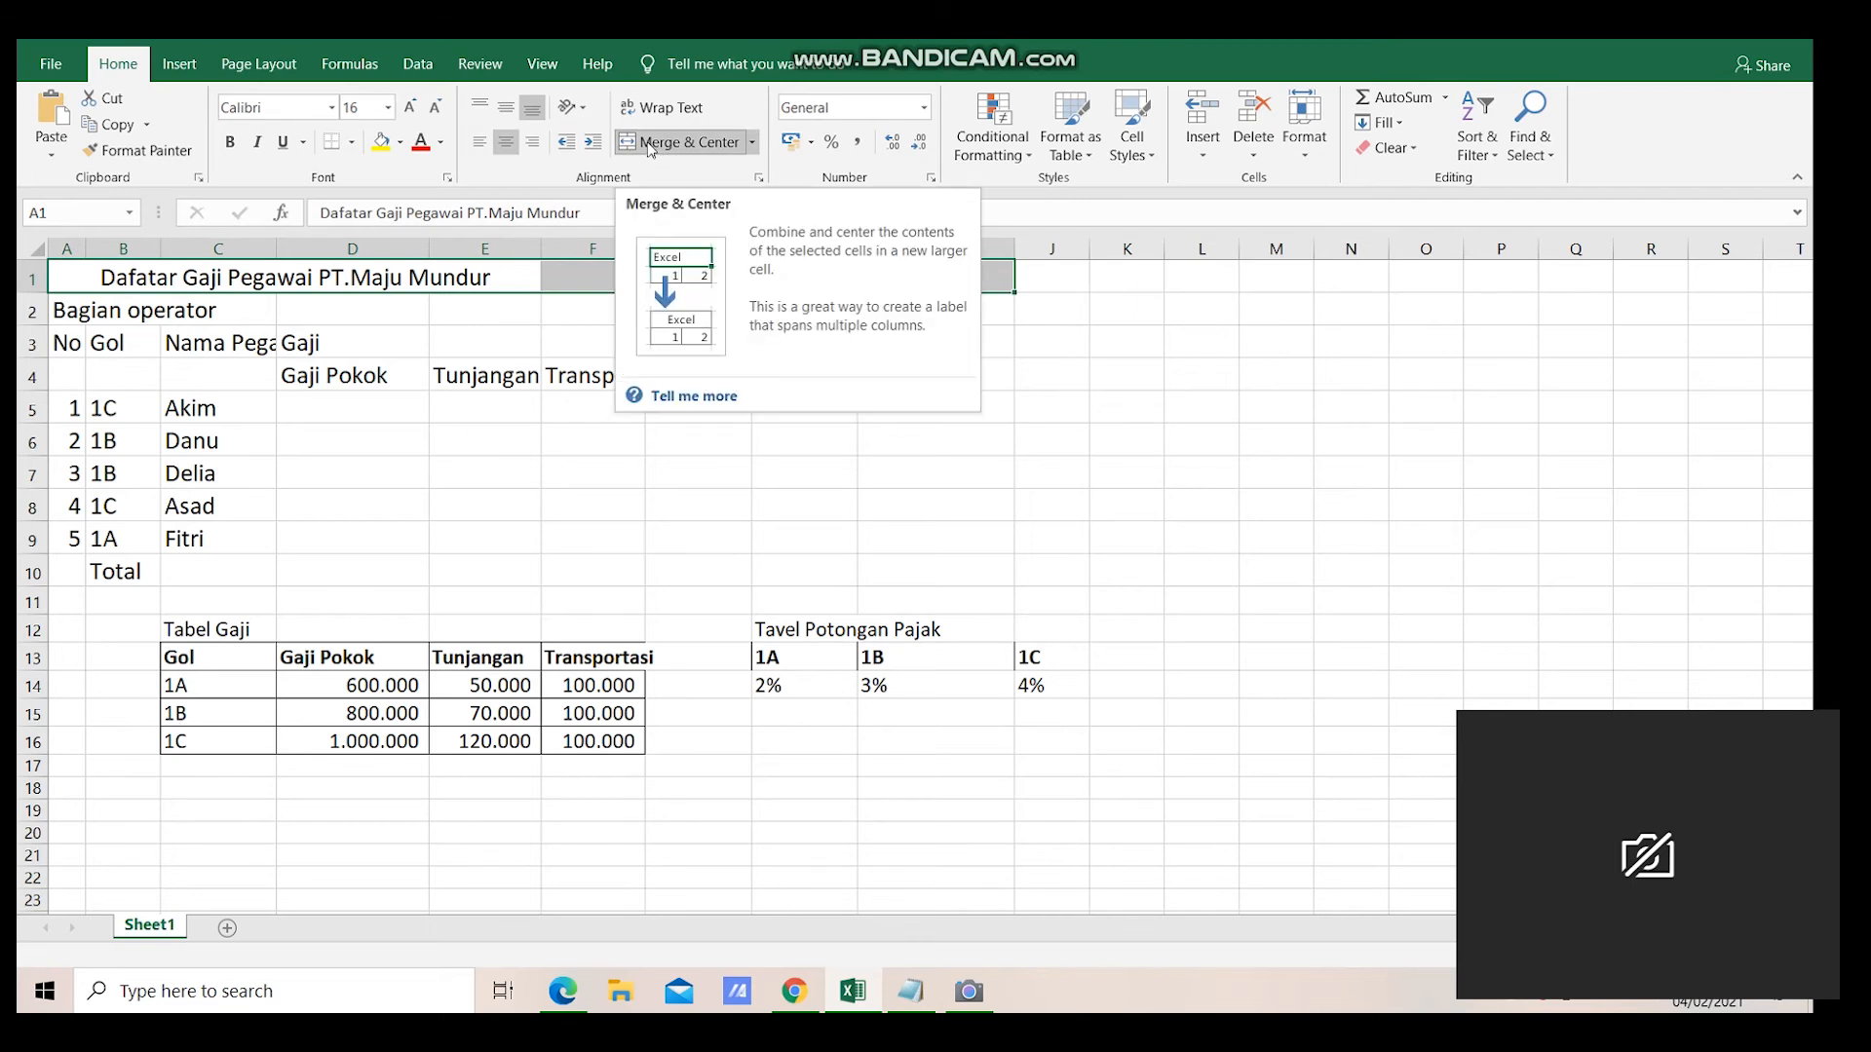
{"action": "left_click", "coordinate": [649, 143]}
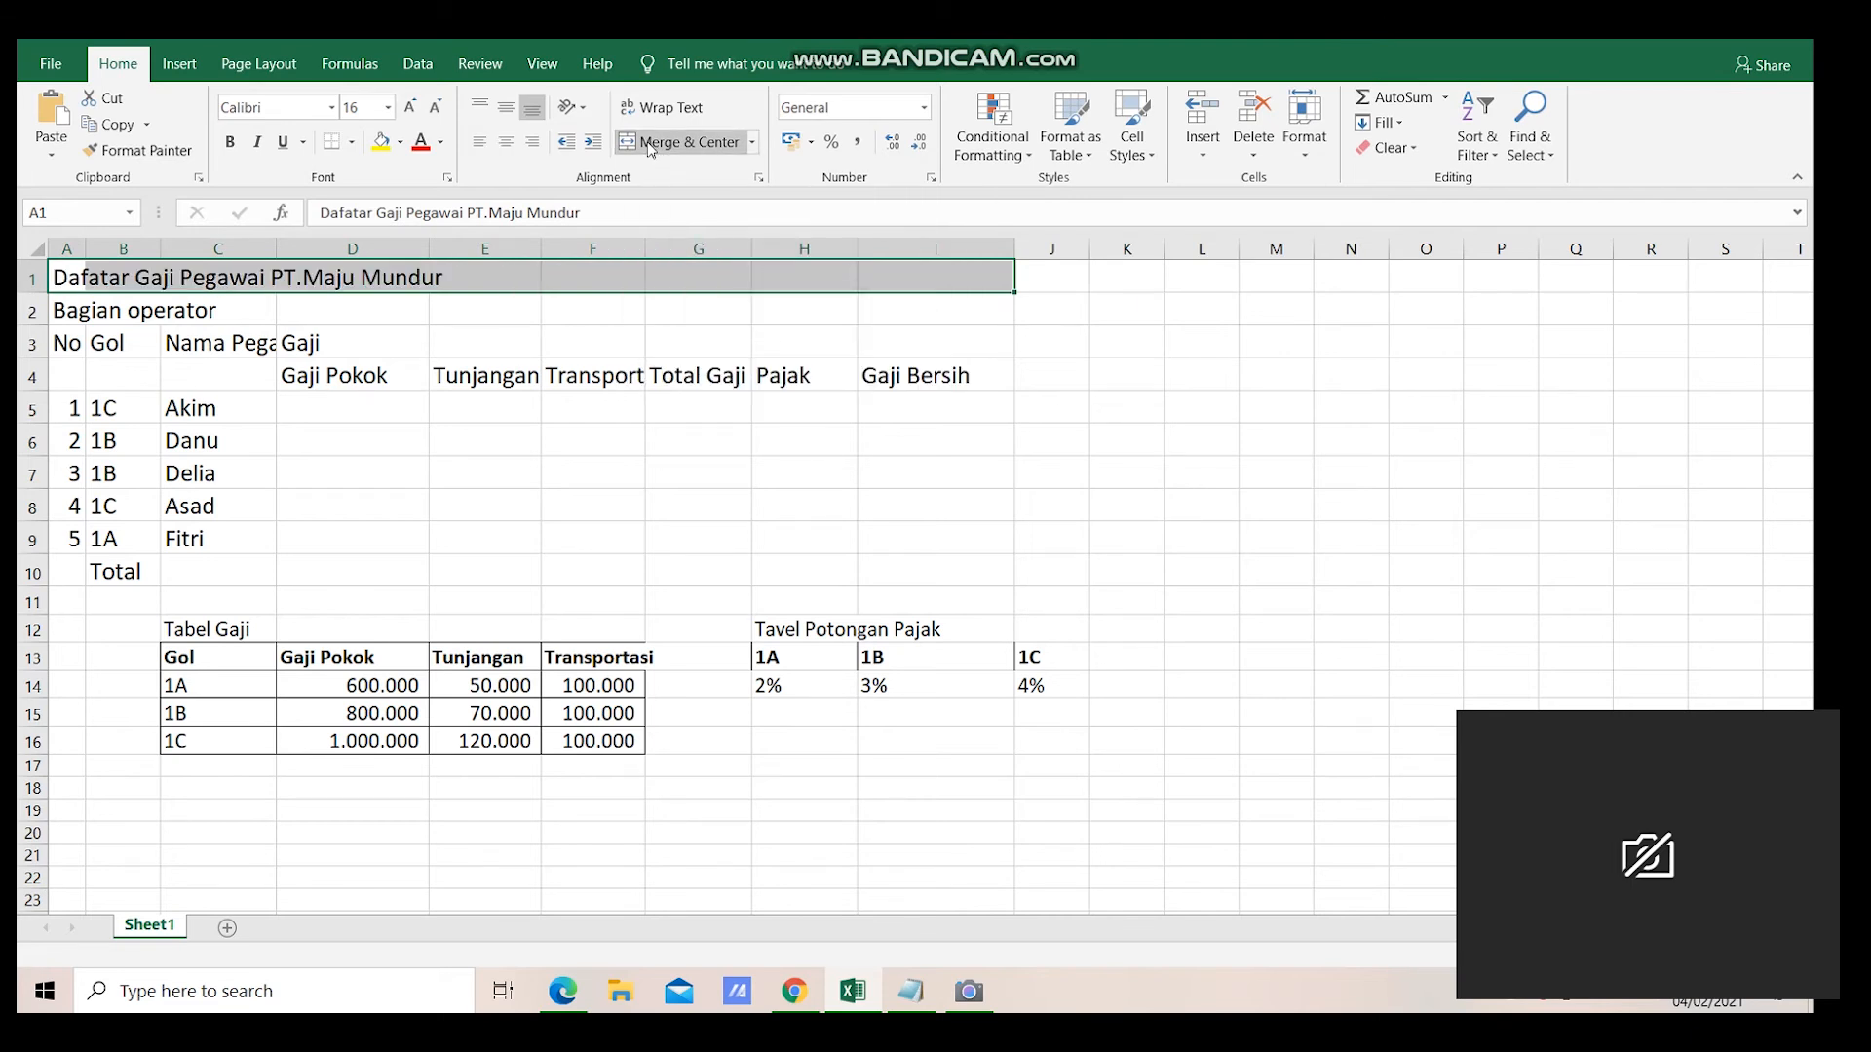
{"action": "left_click", "coordinate": [649, 143]}
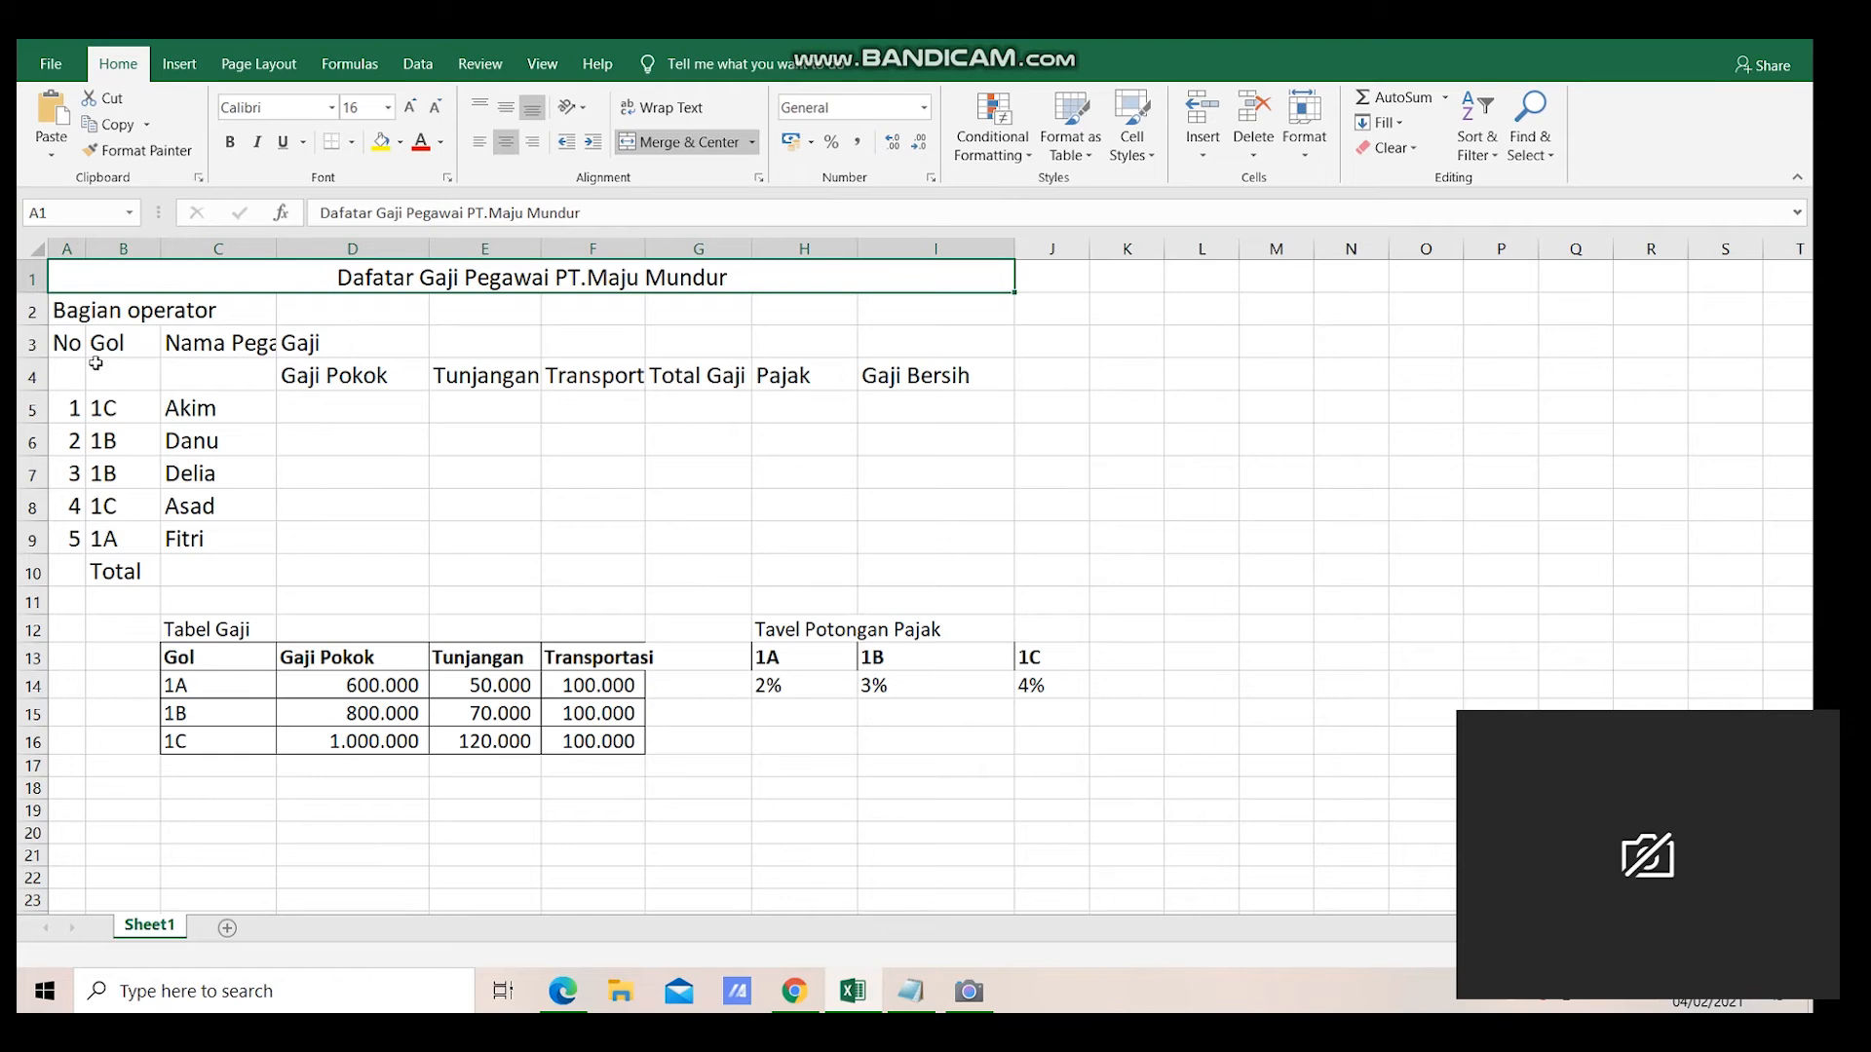
- Apply all borders to the payroll table range A3:I10
{"action": "left_click_drag", "start_coordinate": [68, 346], "coordinate": [932, 568]}
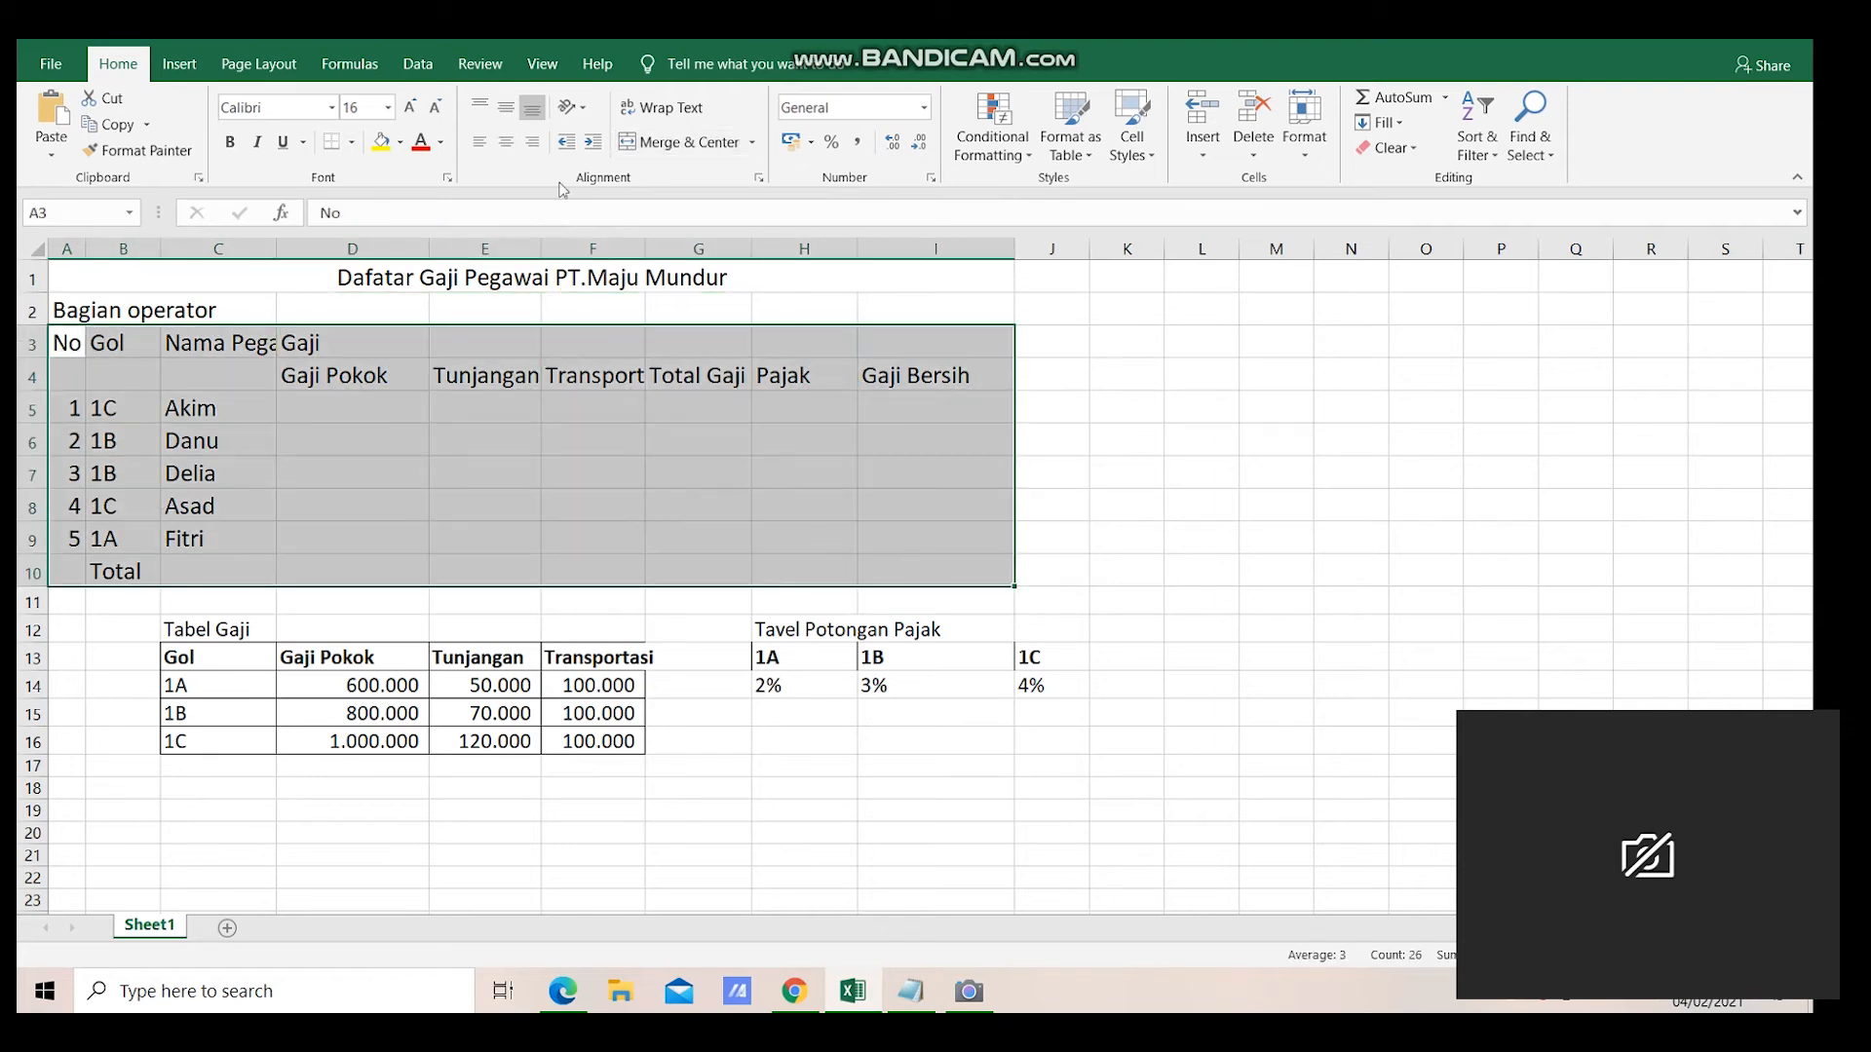
{"action": "left_click", "coordinate": [352, 143]}
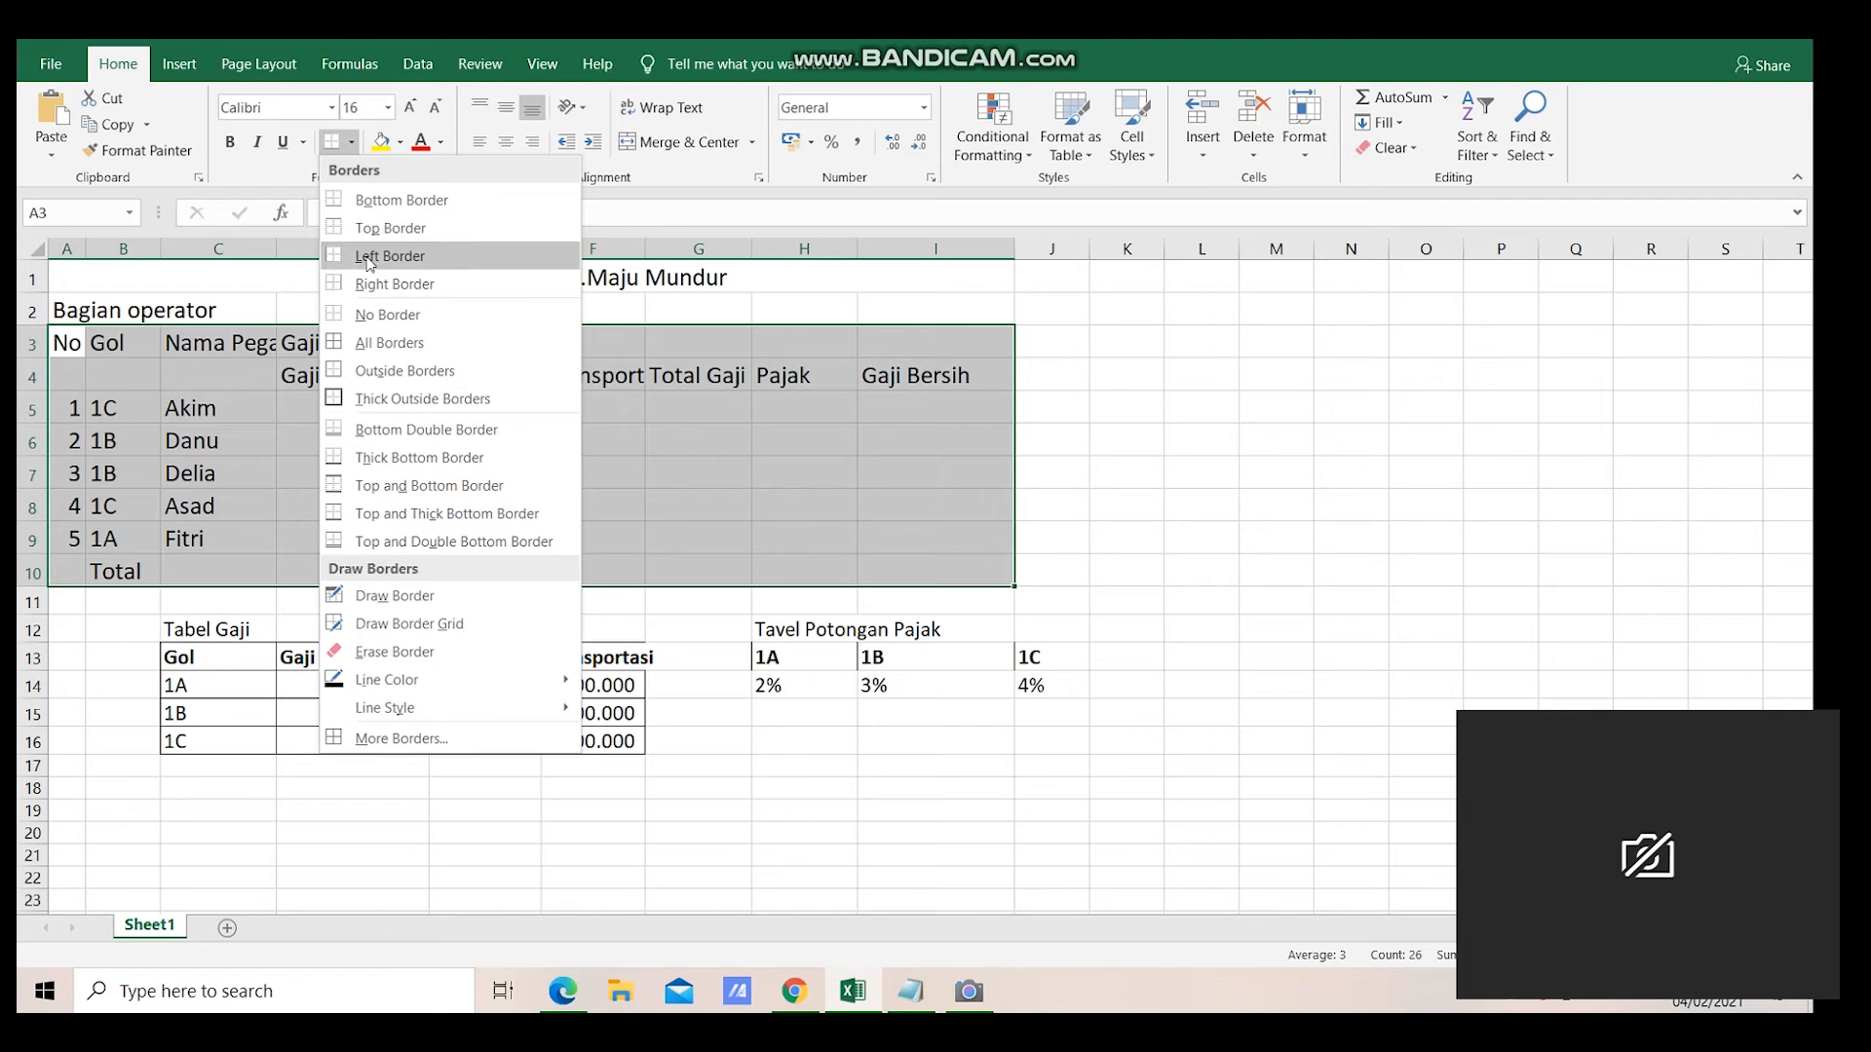
{"action": "left_click", "coordinate": [376, 354]}
{"action": "left_click", "coordinate": [361, 431]}
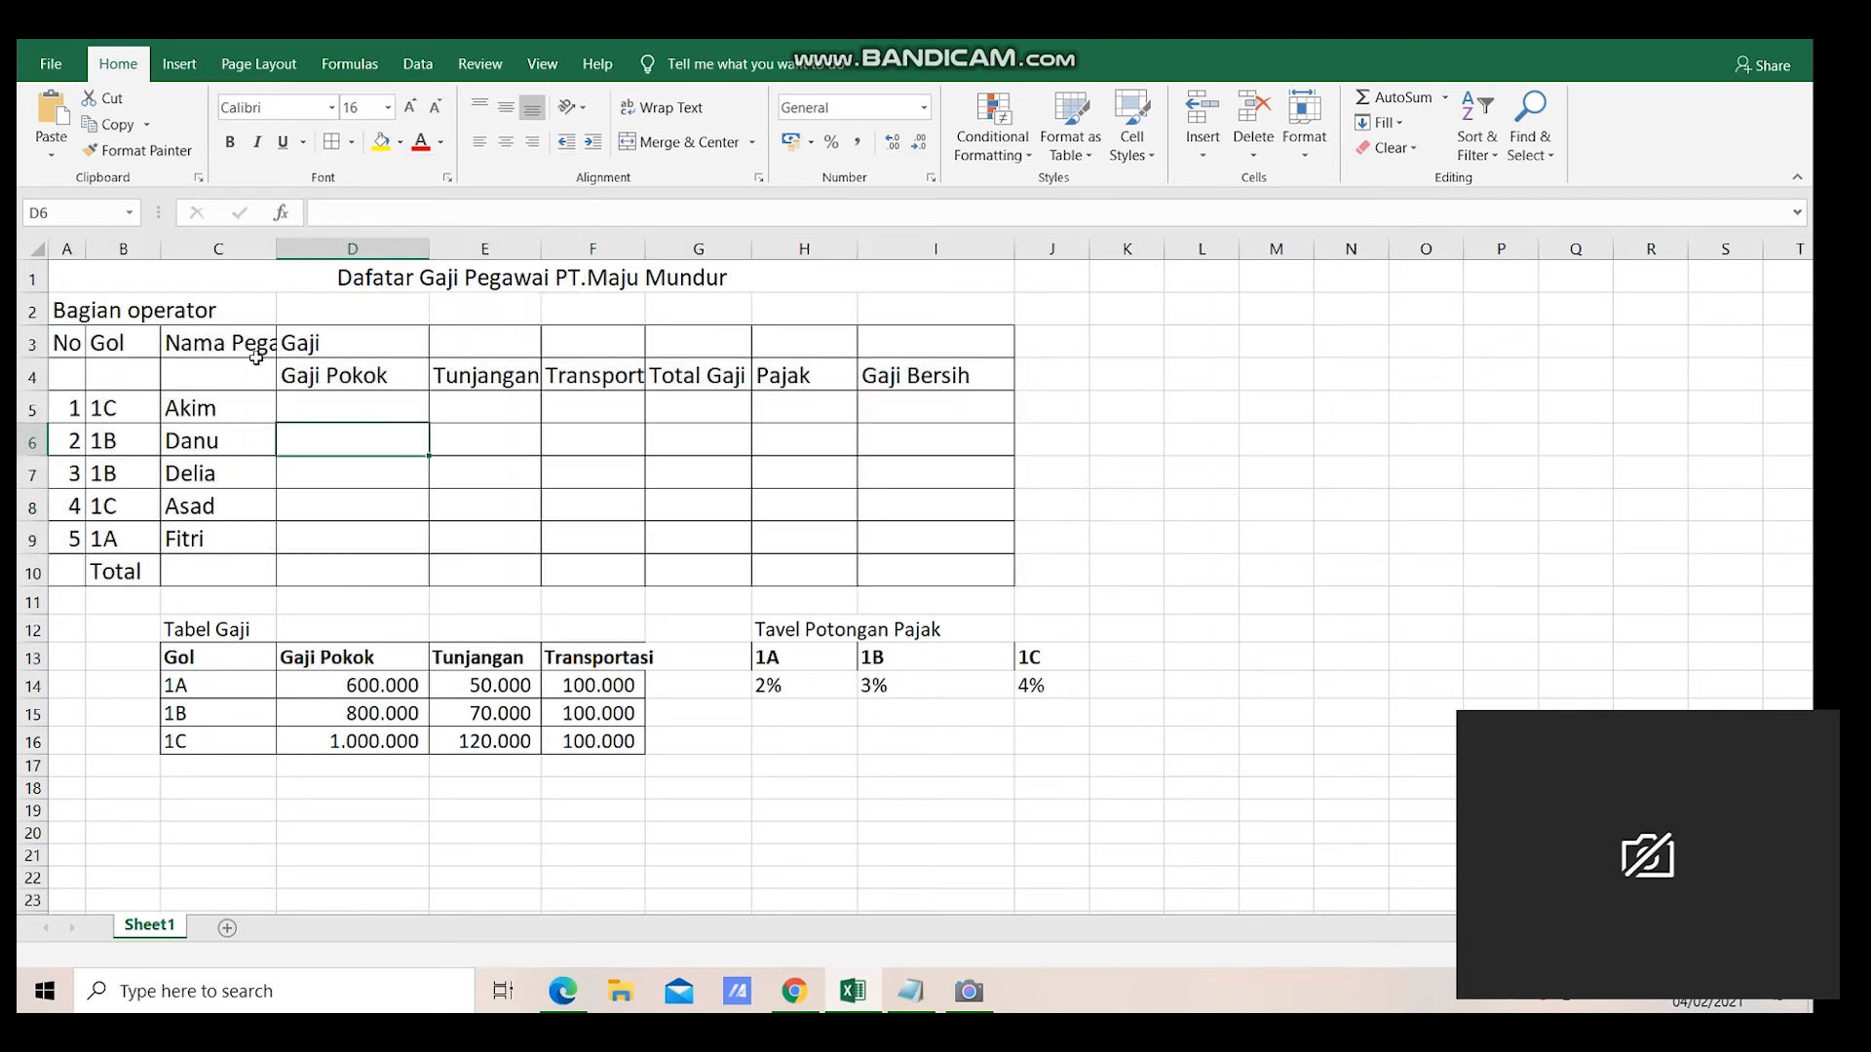
- Merge and center the Gaji heading across D3:I3, and widen column C to give the employee name heading more room
{"action": "left_click", "coordinate": [308, 343]}
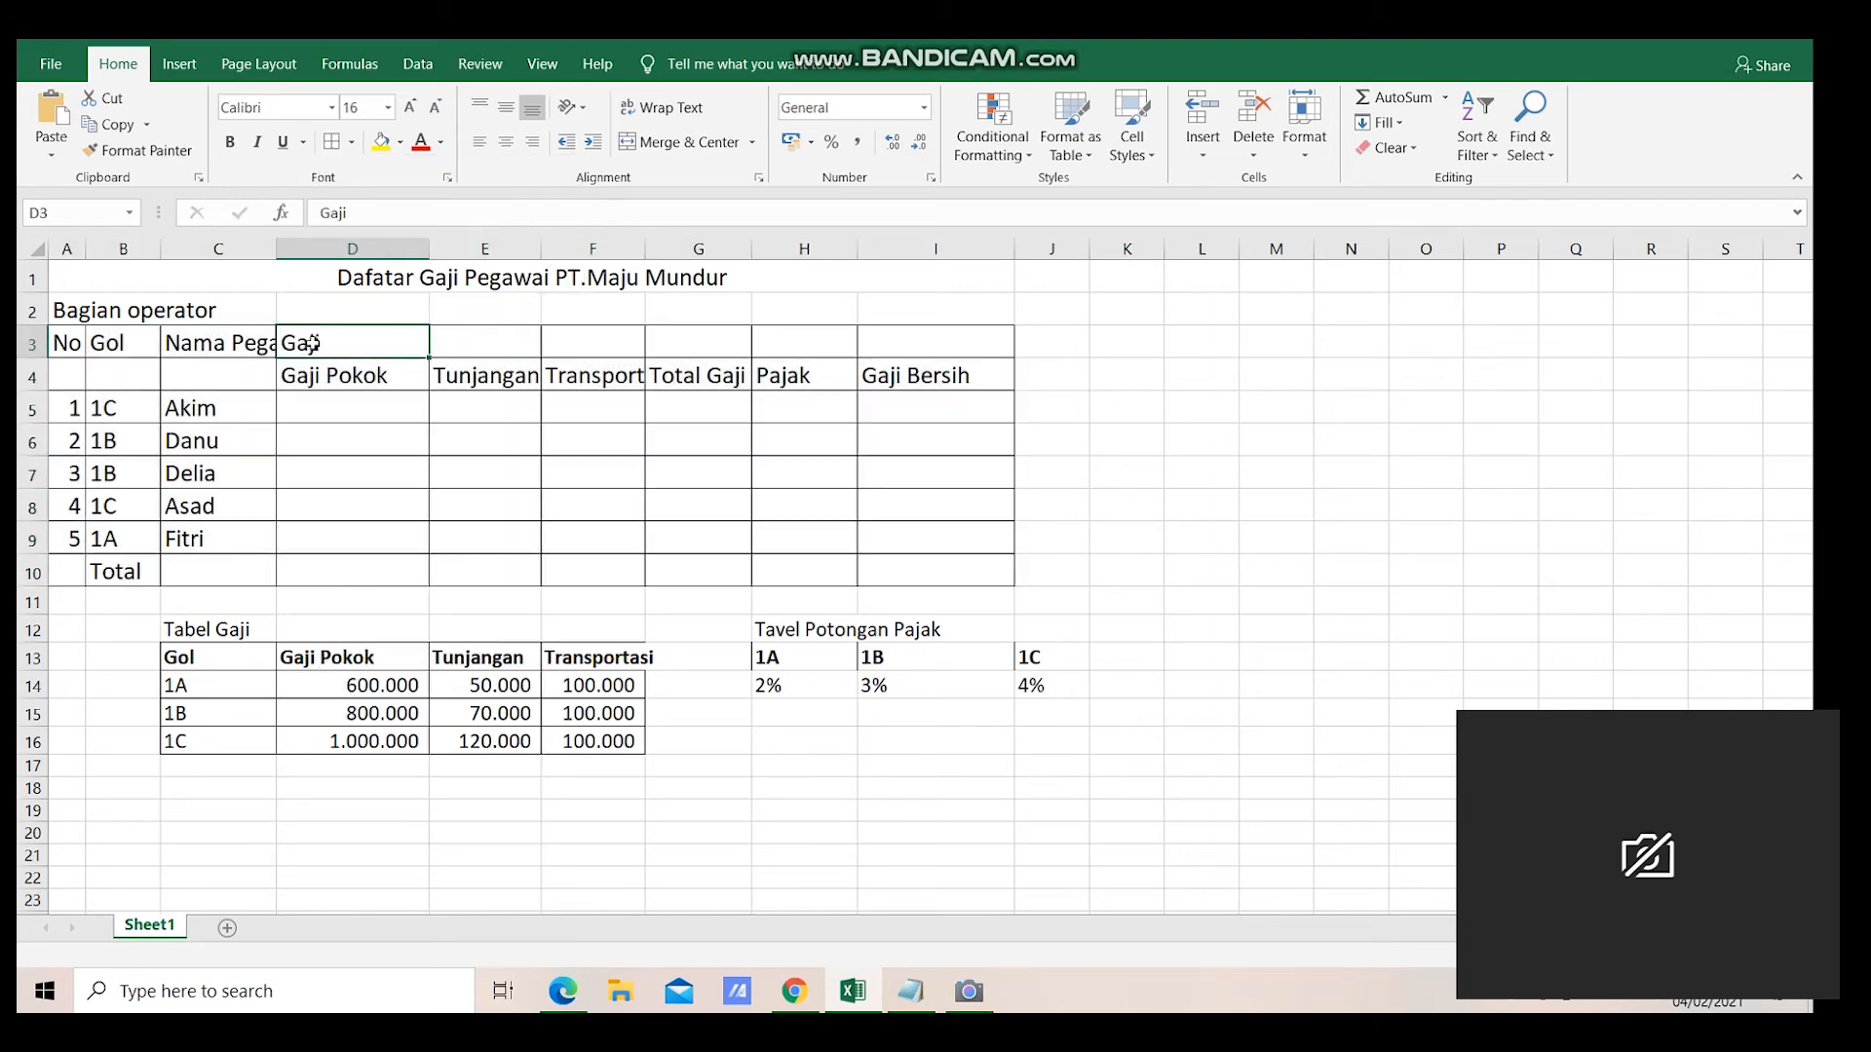
{"action": "left_click_drag", "start_coordinate": [313, 343], "coordinate": [905, 344]}
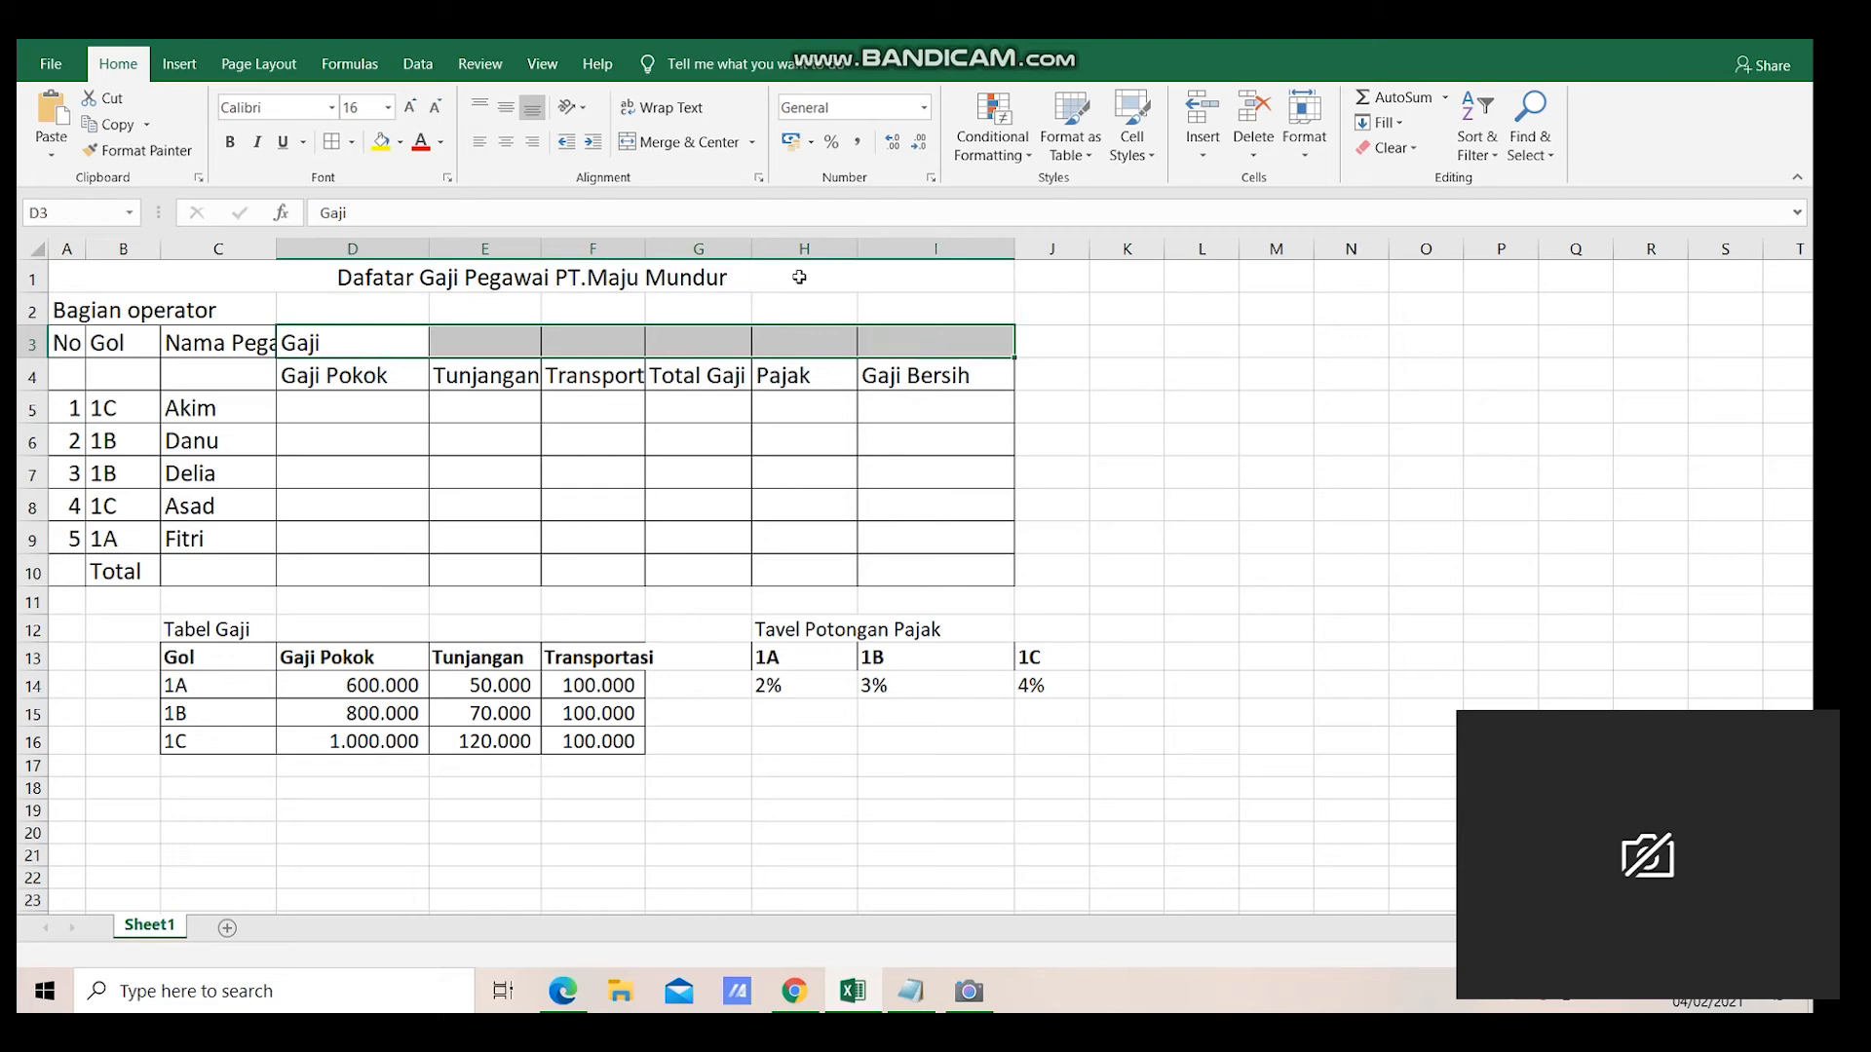
{"action": "left_click", "coordinate": [667, 144]}
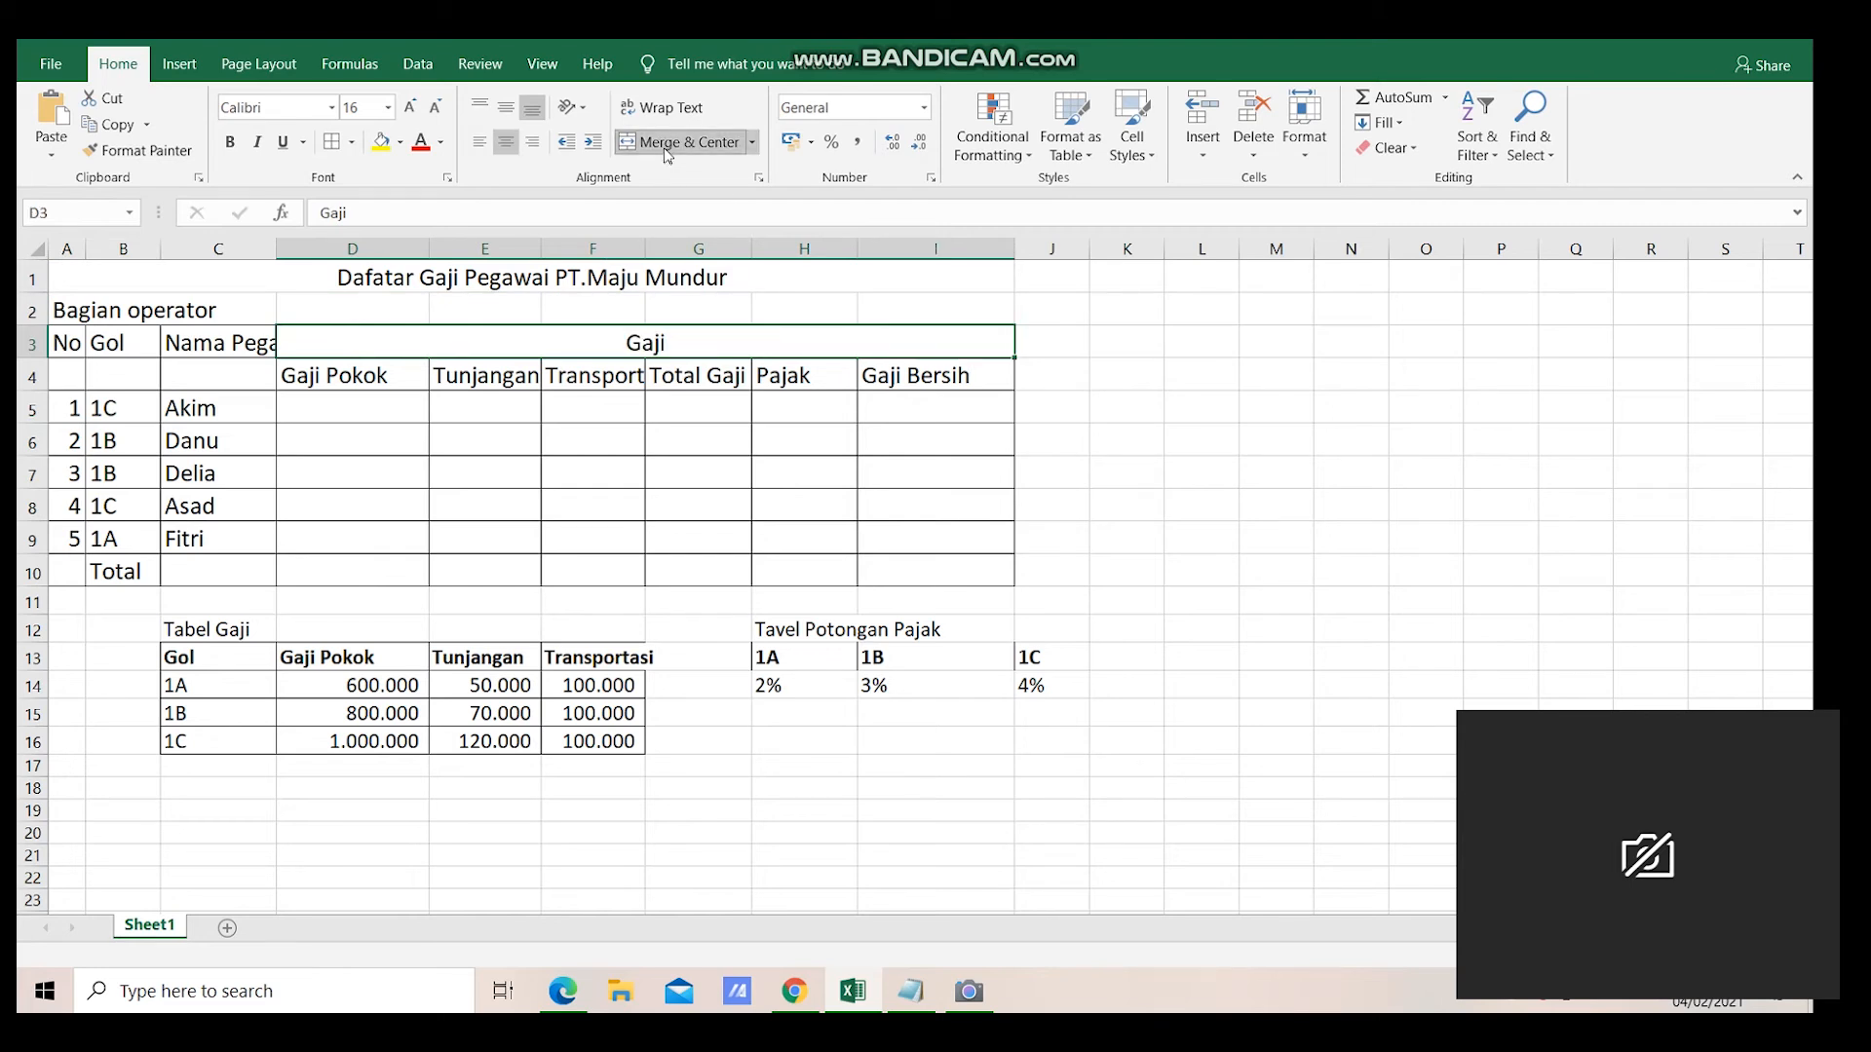
{"action": "left_click_drag", "start_coordinate": [276, 250], "coordinate": [310, 251]}
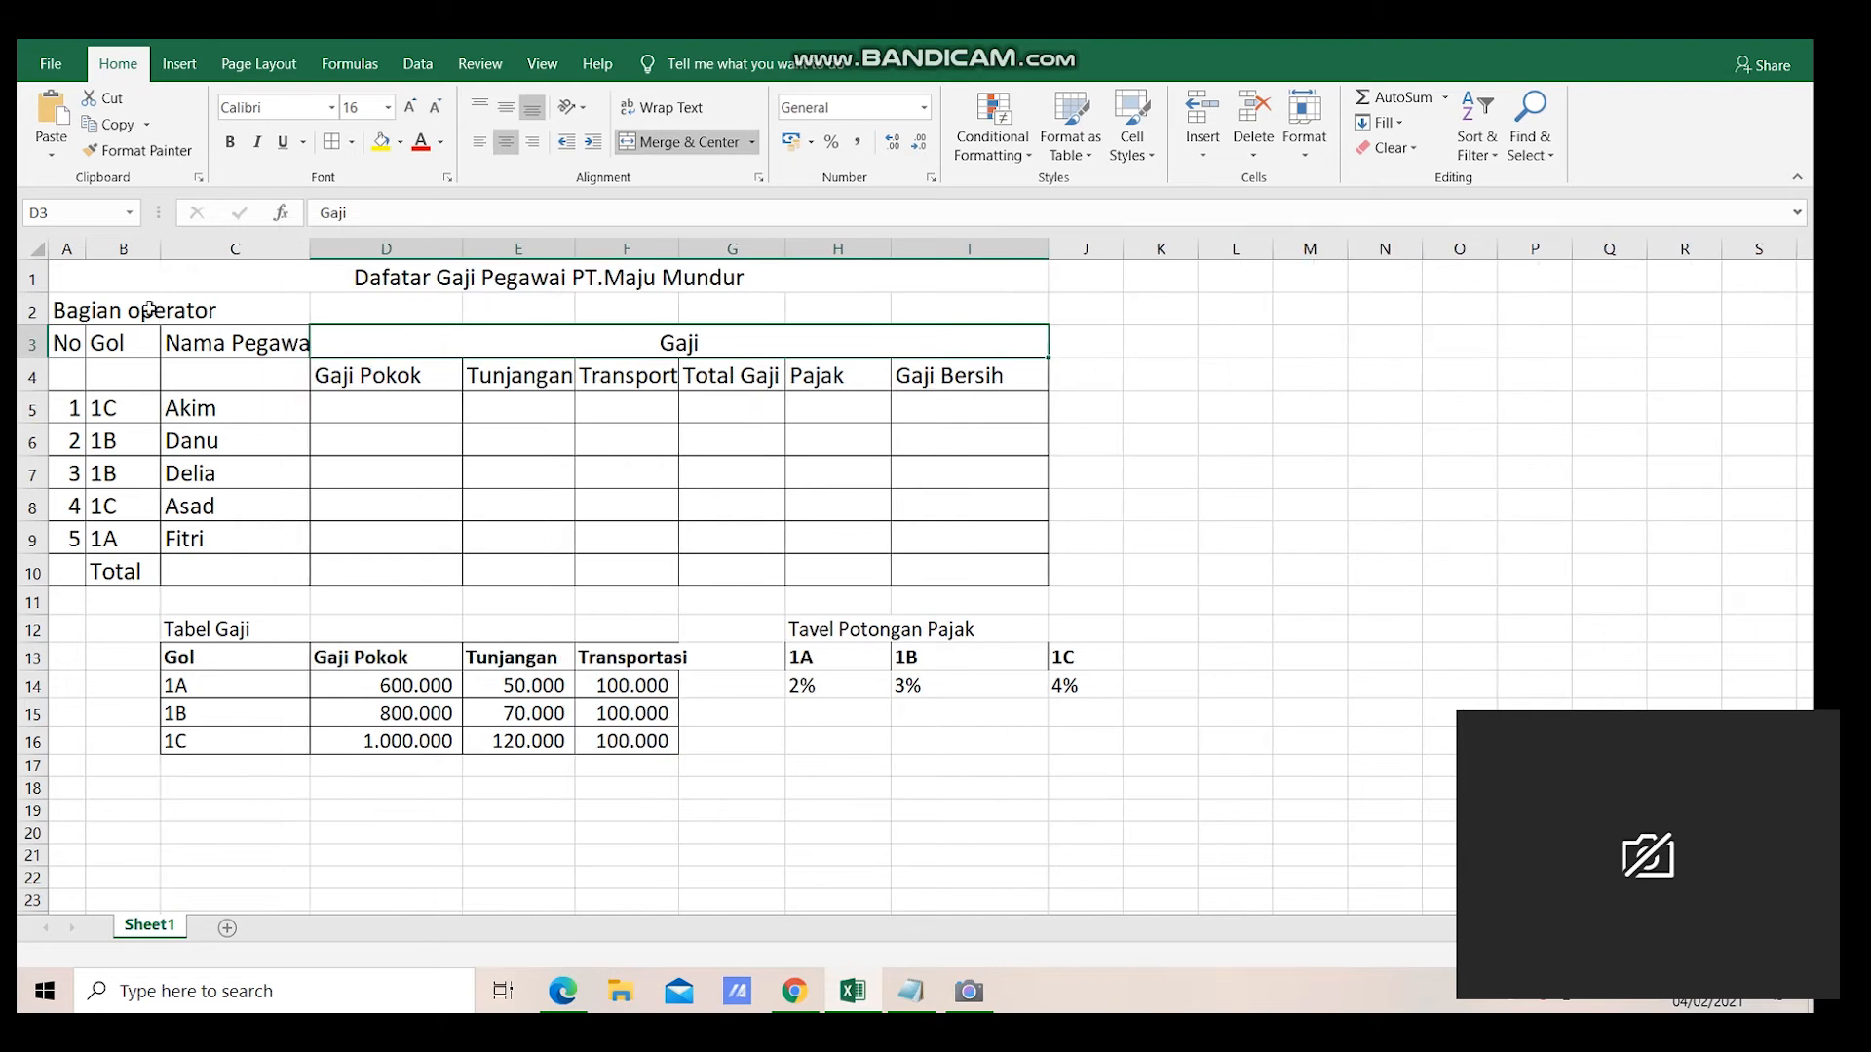
- Try applying wrap text to the No heading cells A3:A4 through the cell alignment format
{"action": "left_click_drag", "start_coordinate": [63, 348], "coordinate": [64, 378]}
{"action": "left_click", "coordinate": [65, 341]}
{"action": "right_click", "coordinate": [61, 380]}
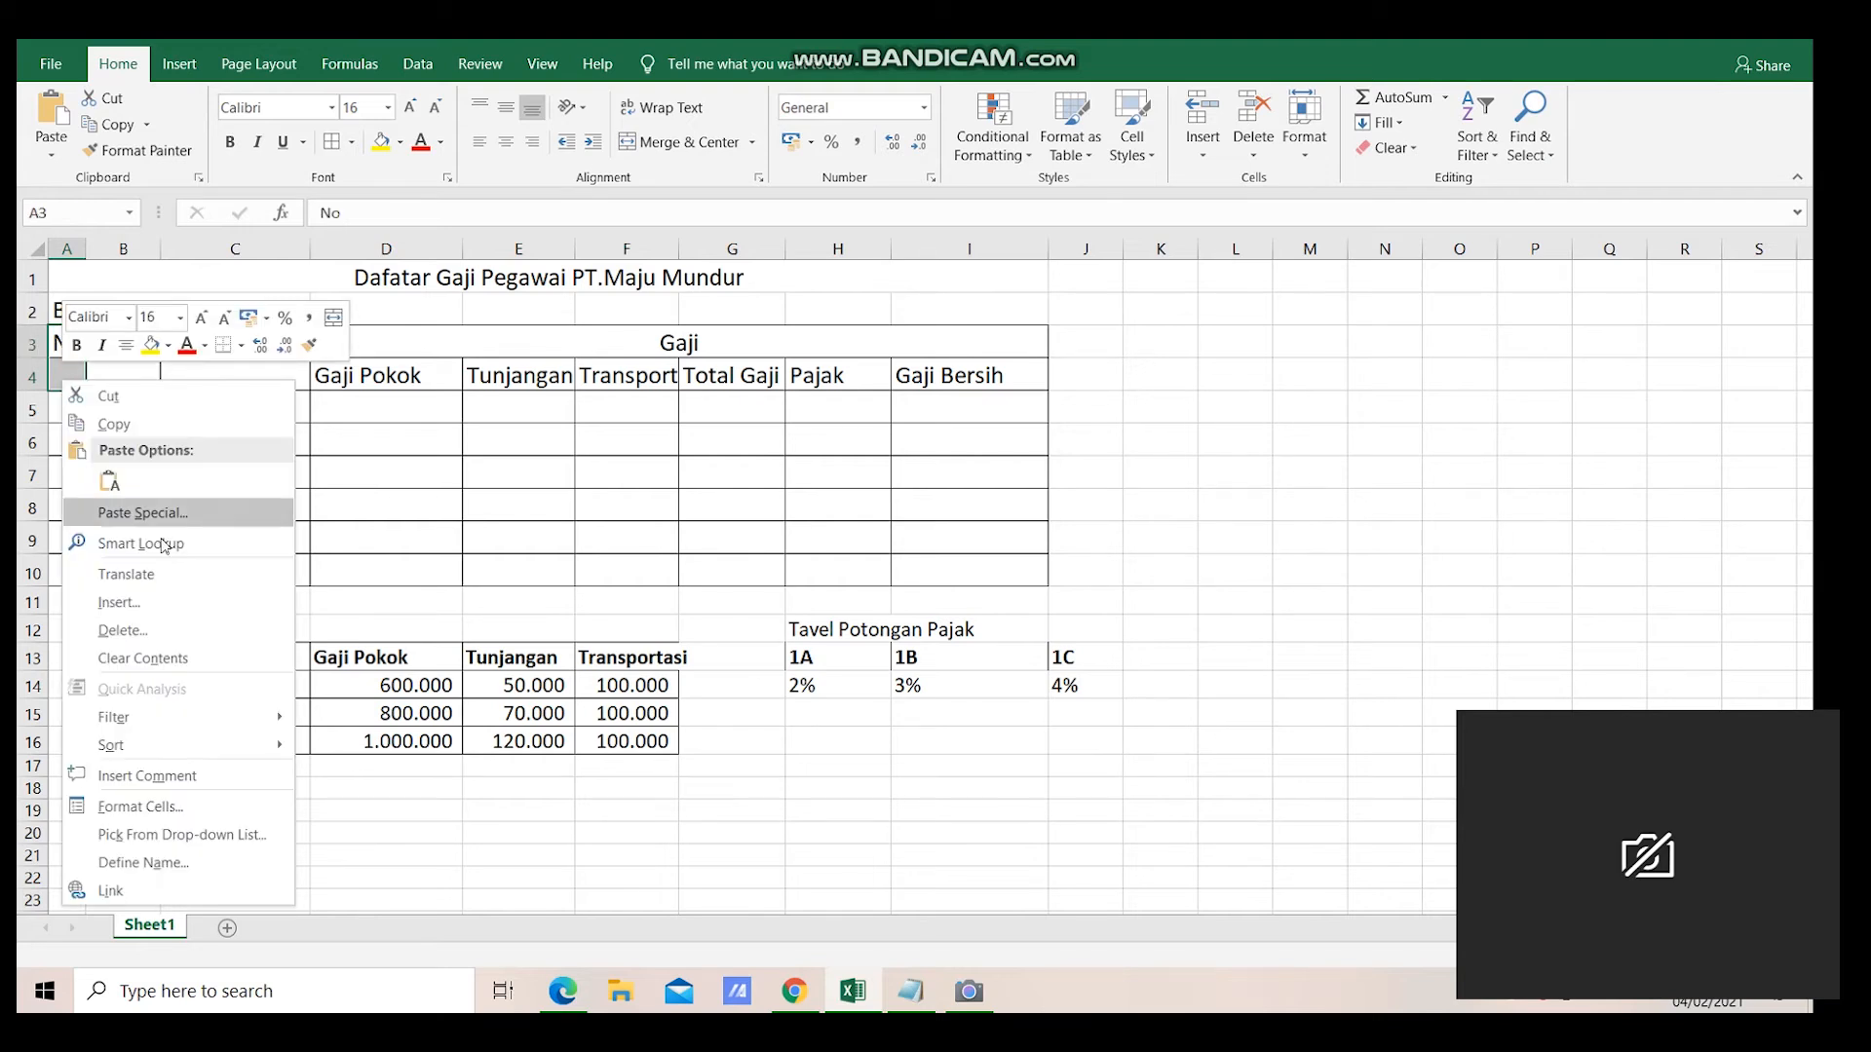
{"action": "left_click", "coordinate": [177, 808]}
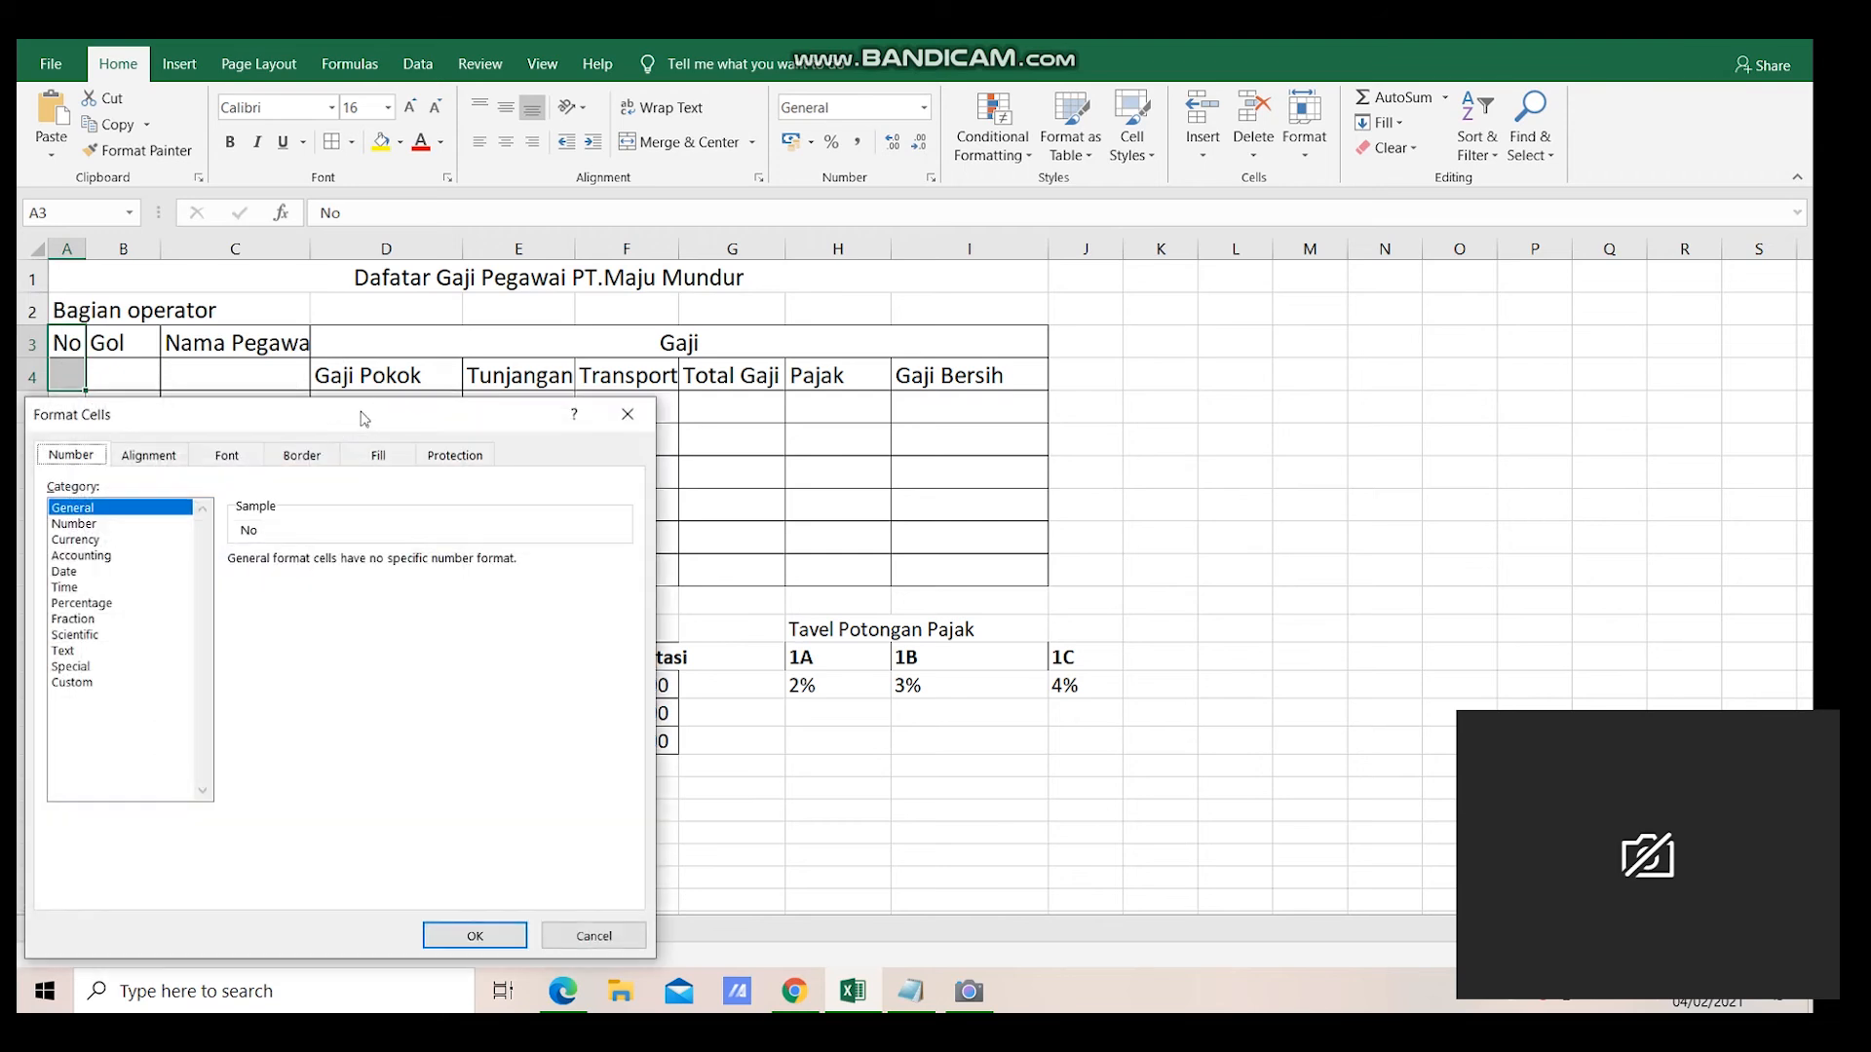
{"action": "left_click_drag", "start_coordinate": [365, 414], "coordinate": [575, 348]}
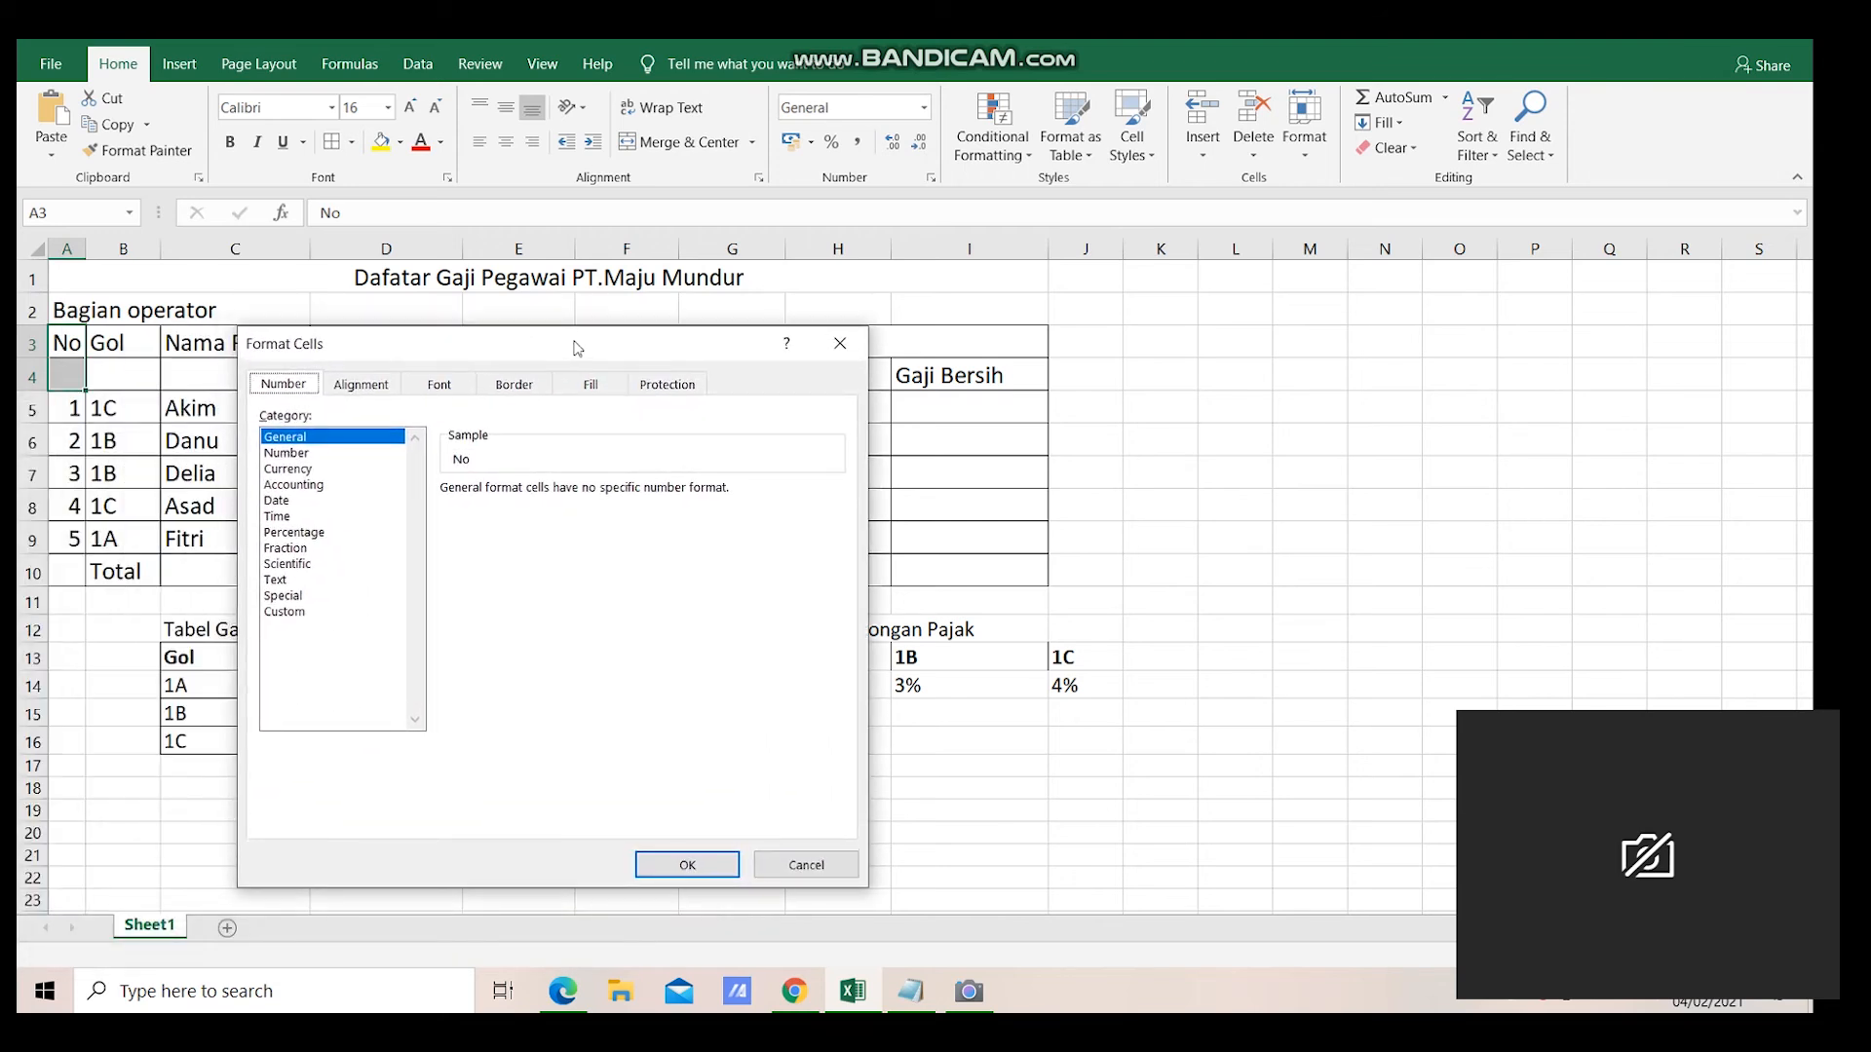
{"action": "left_click", "coordinate": [363, 387]}
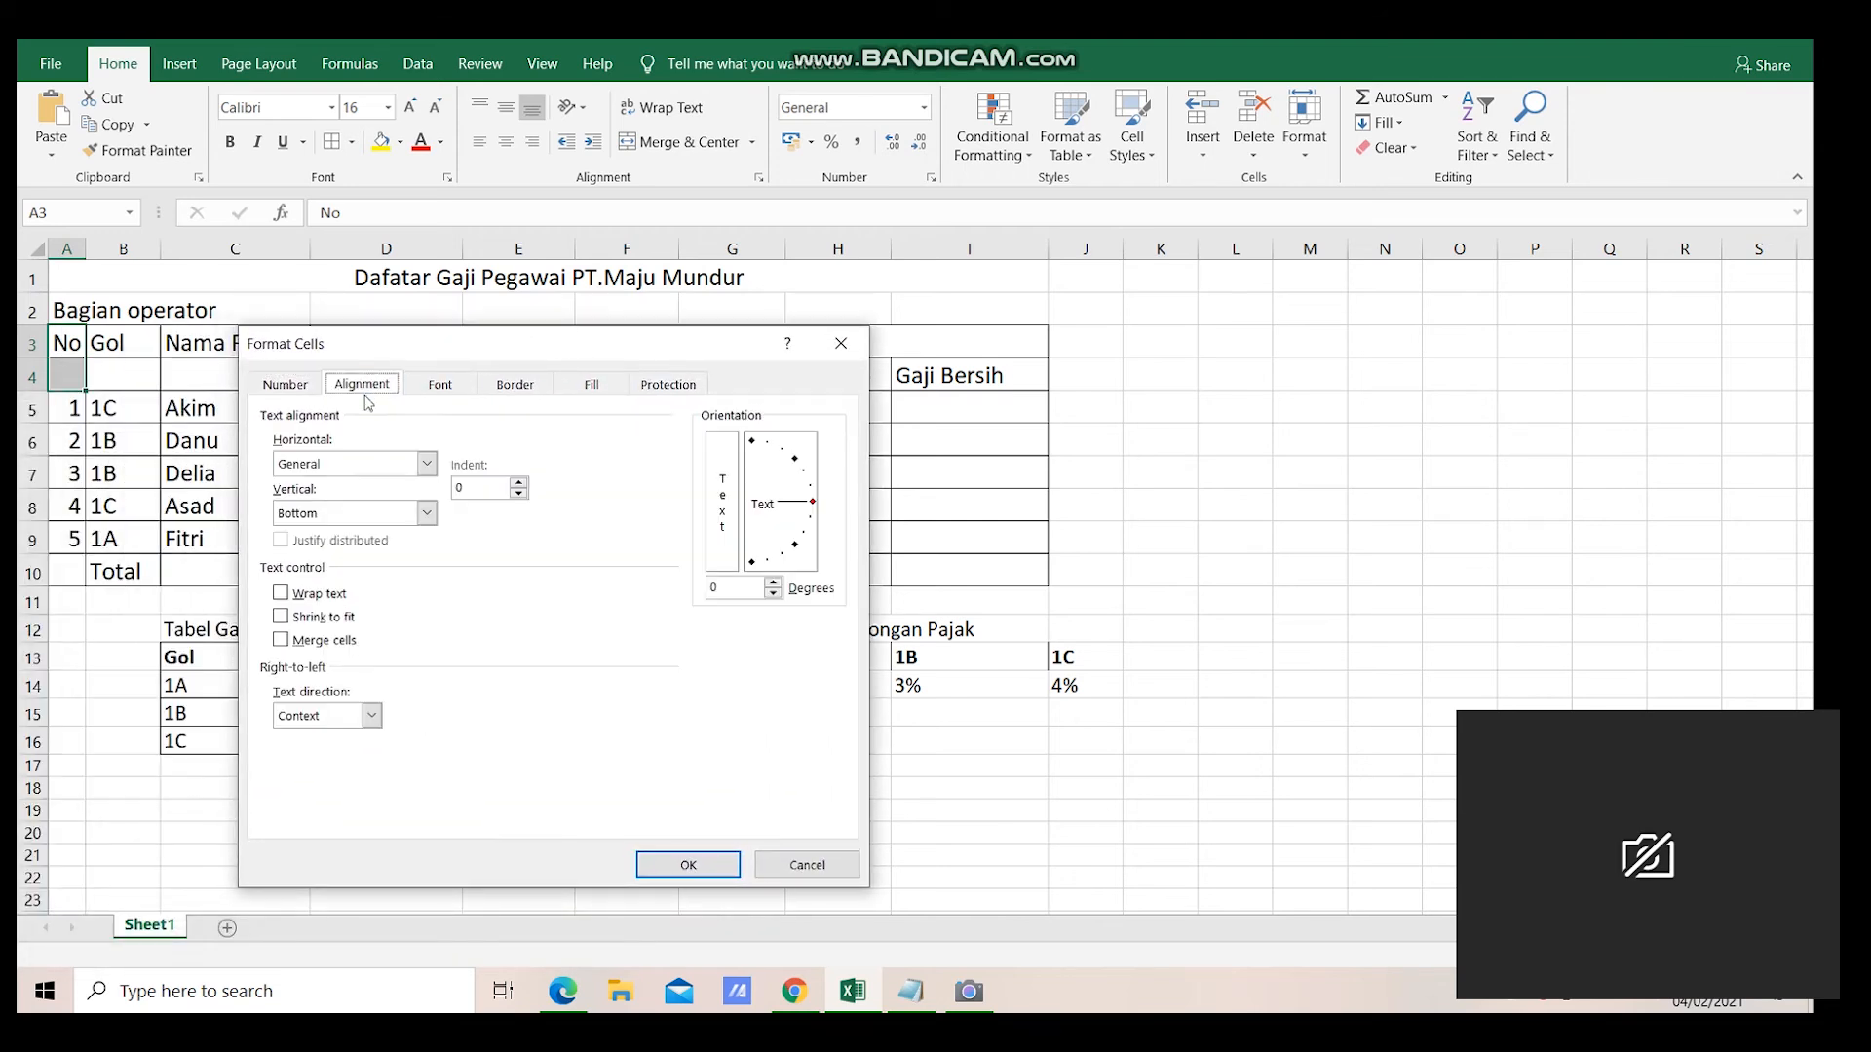
{"action": "left_click", "coordinate": [333, 596]}
{"action": "left_click", "coordinate": [683, 862]}
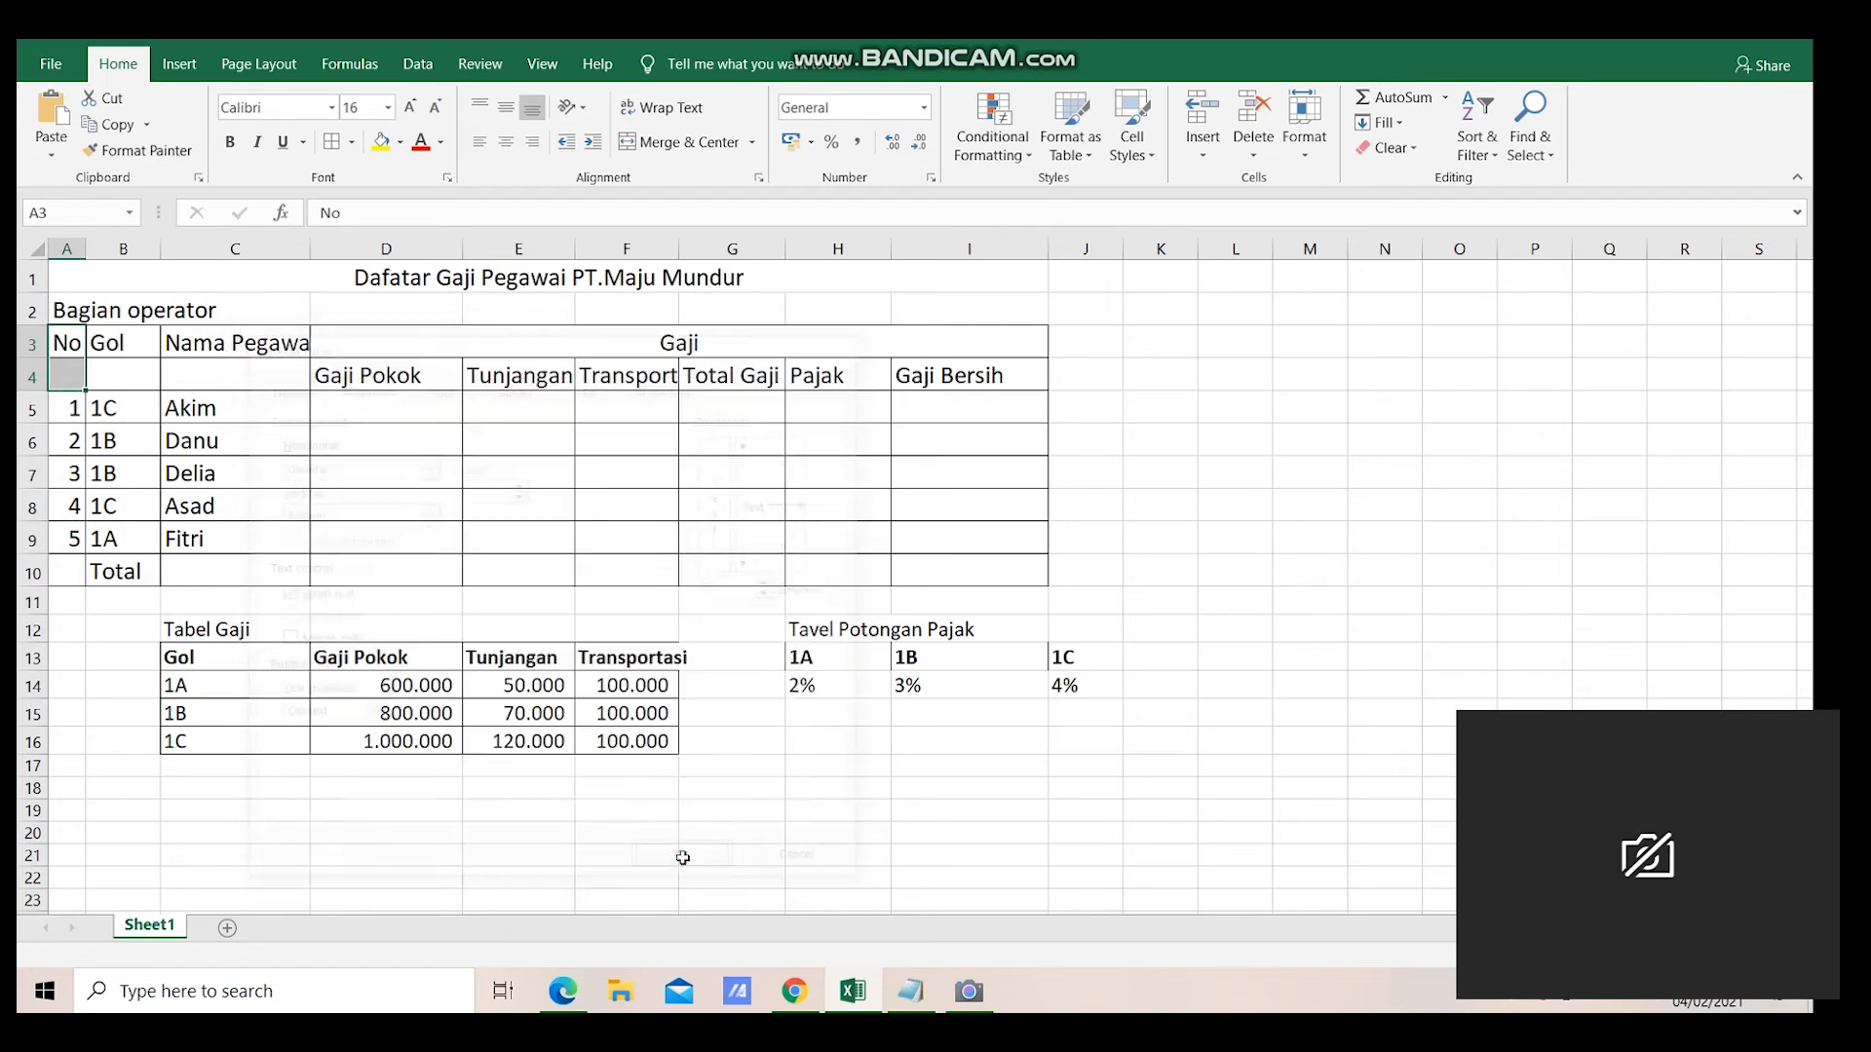
- Undo the text wrapping on the No heading cells A3:A4
{"action": "left_click", "coordinate": [105, 386]}
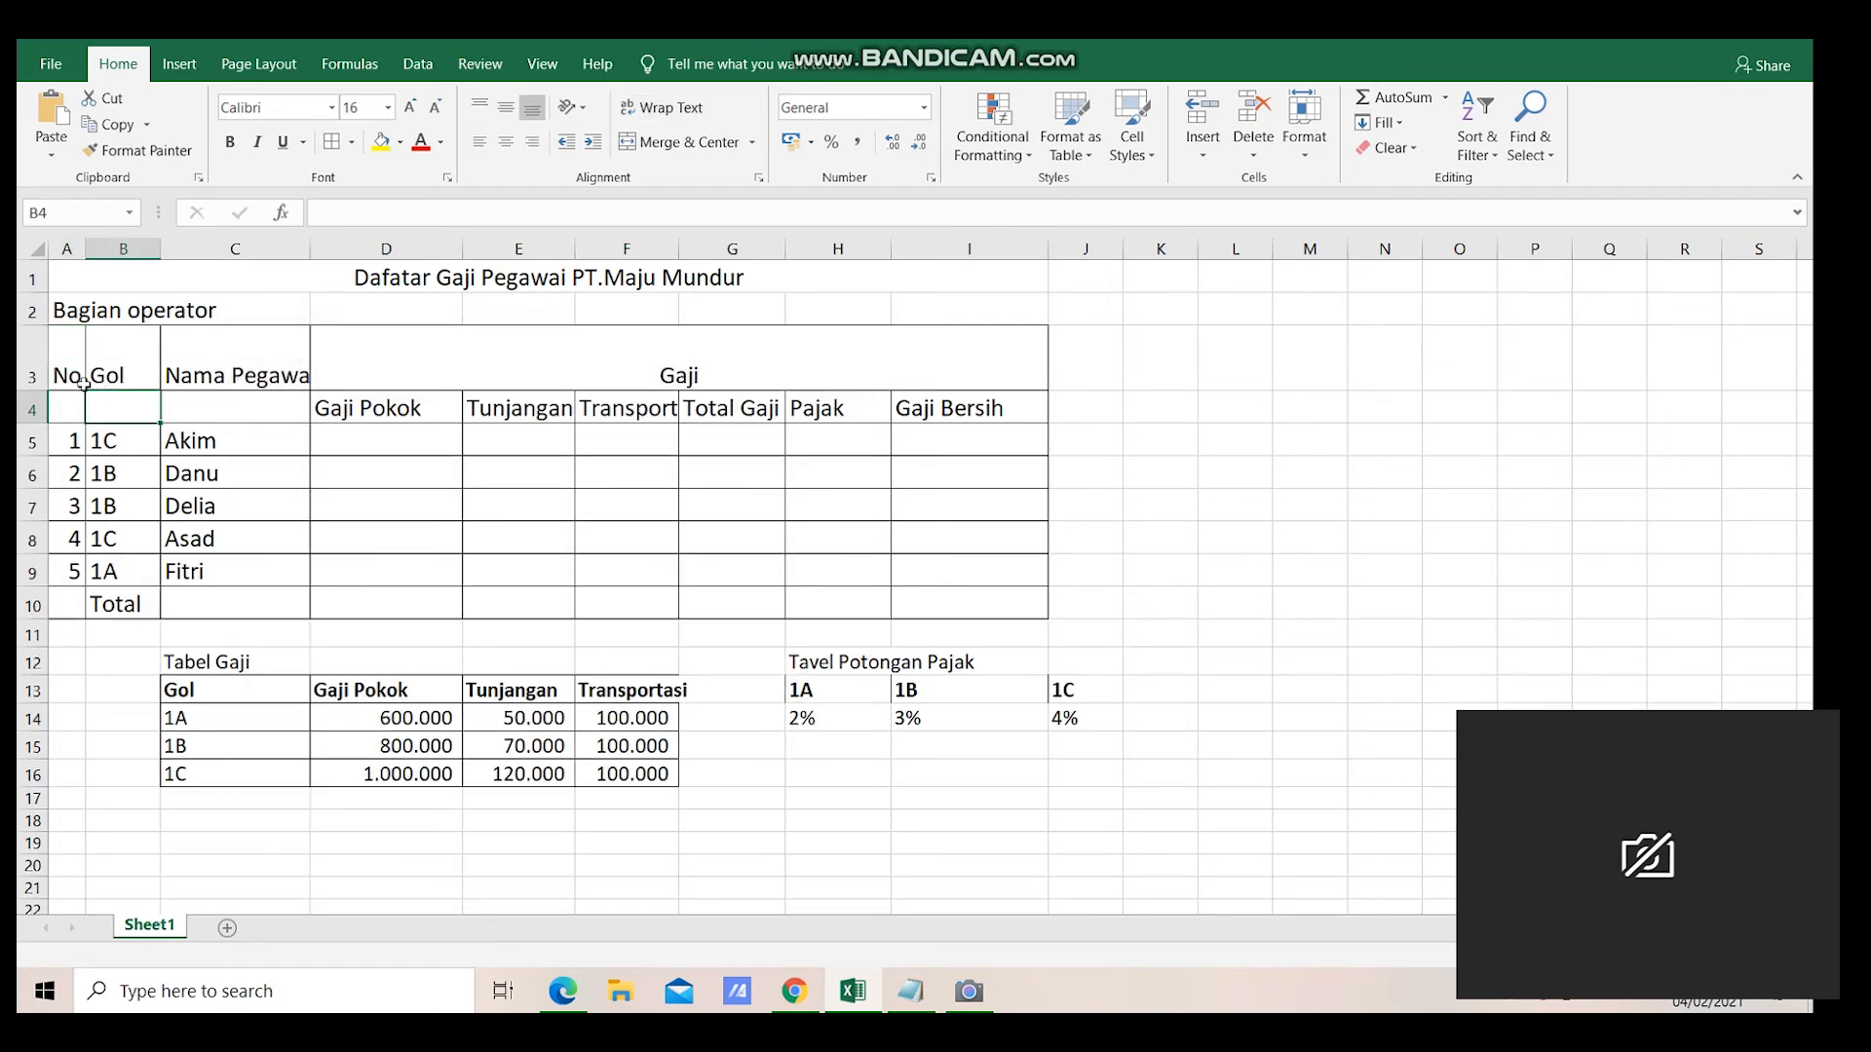
{"action": "left_click", "coordinate": [60, 376]}
{"action": "left_click_drag", "start_coordinate": [60, 380], "coordinate": [64, 409]}
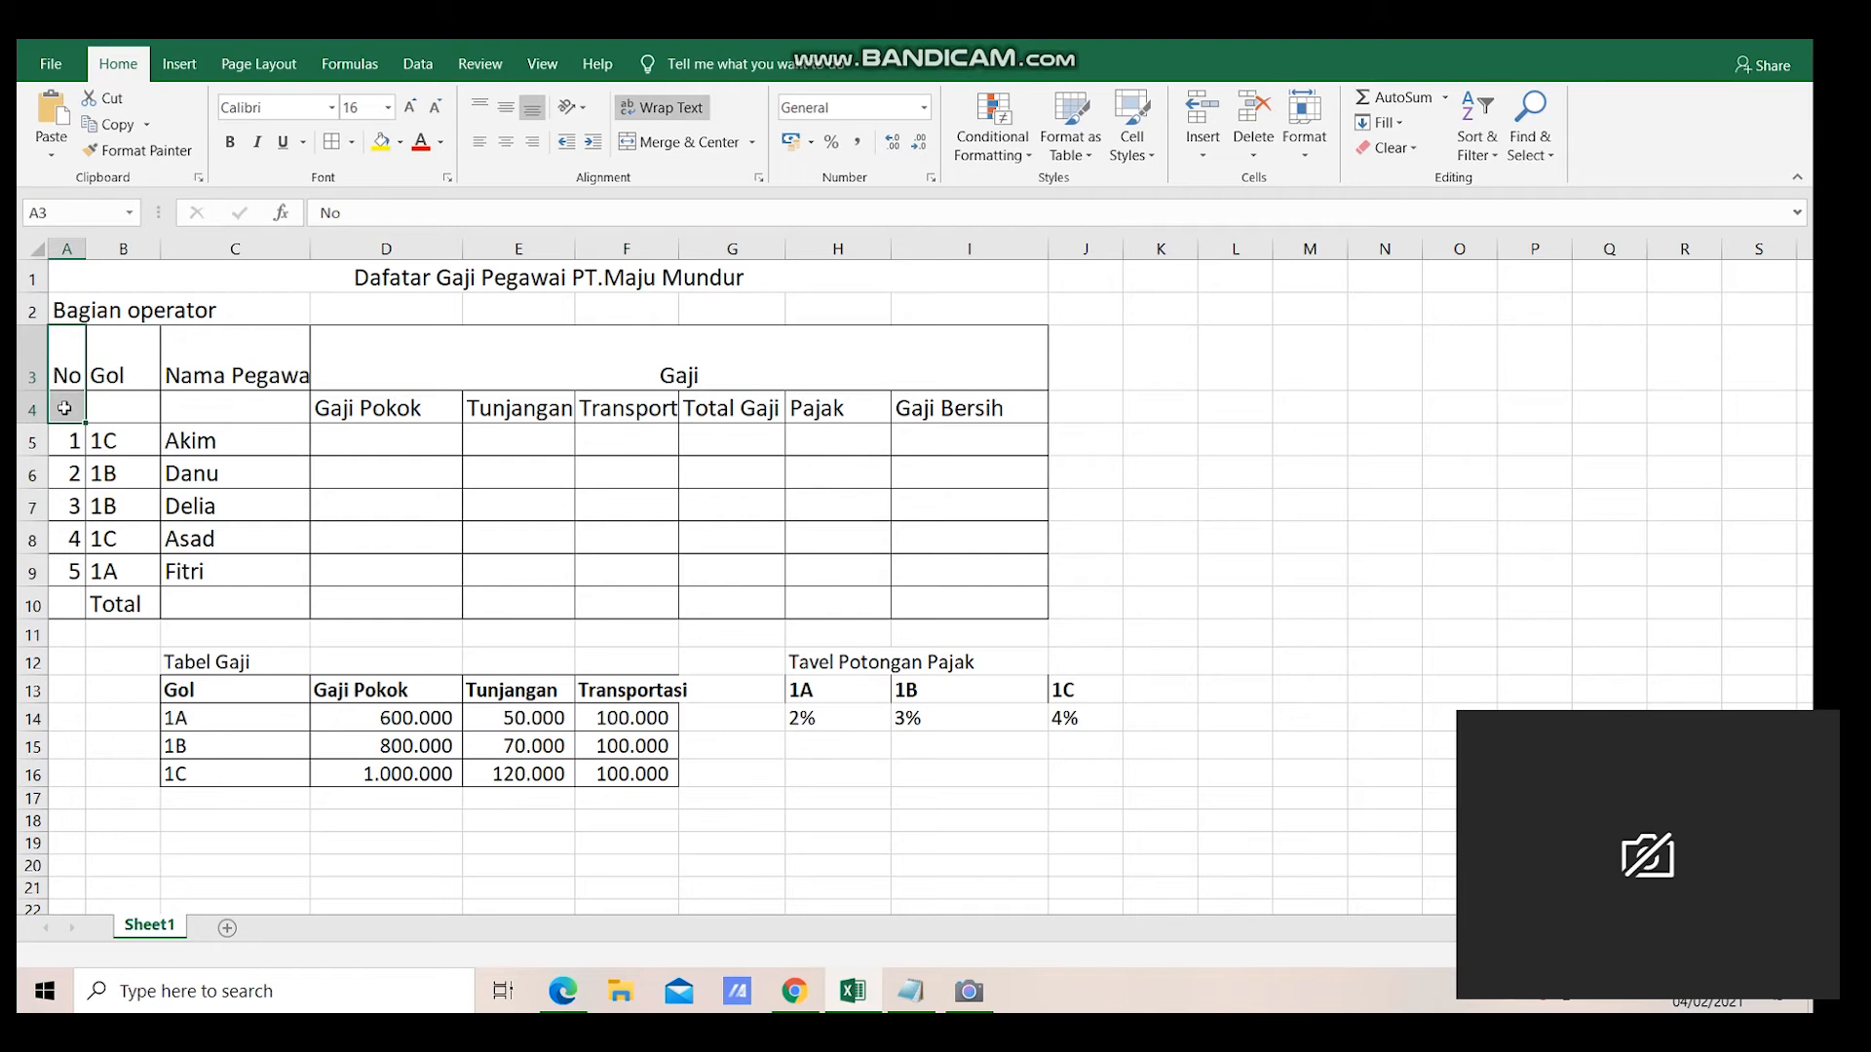
{"action": "key", "text": "ctrl+z"}
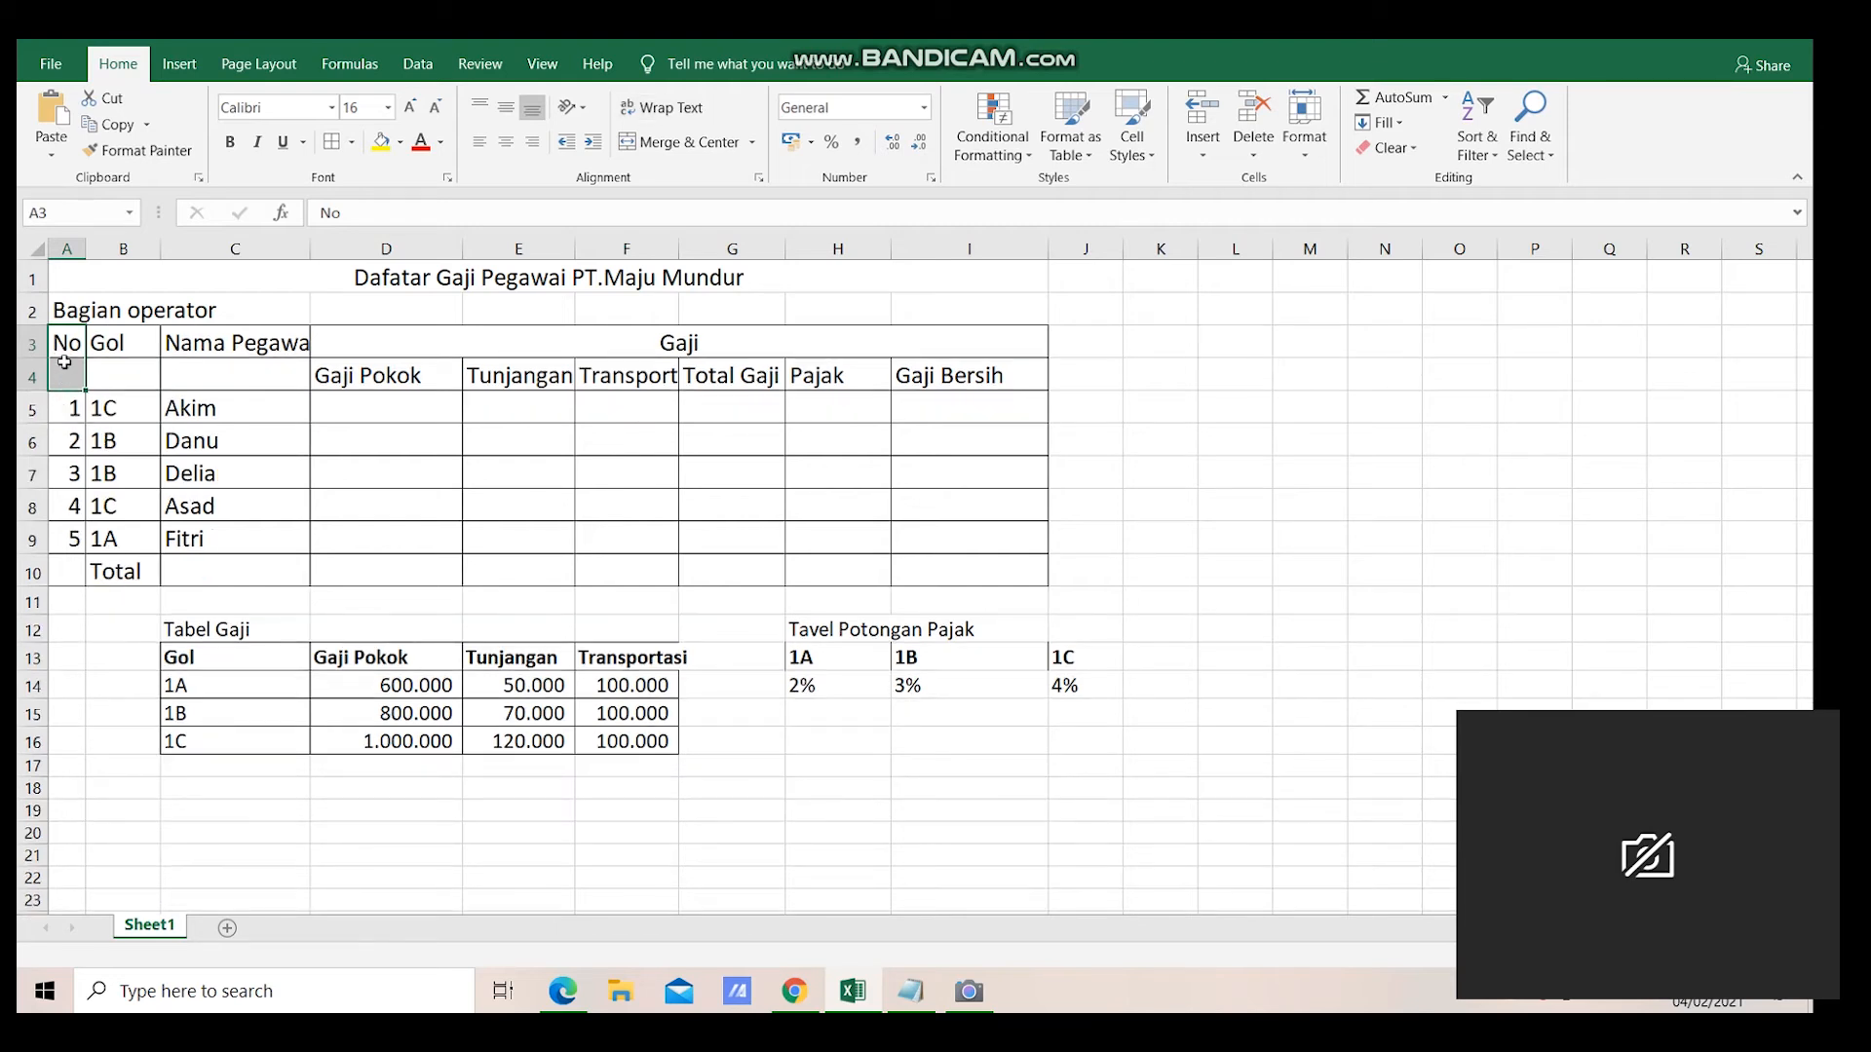
- Format the No heading cells A3:A4 with both wrap text and merge cells enabled
{"action": "left_click", "coordinate": [65, 365]}
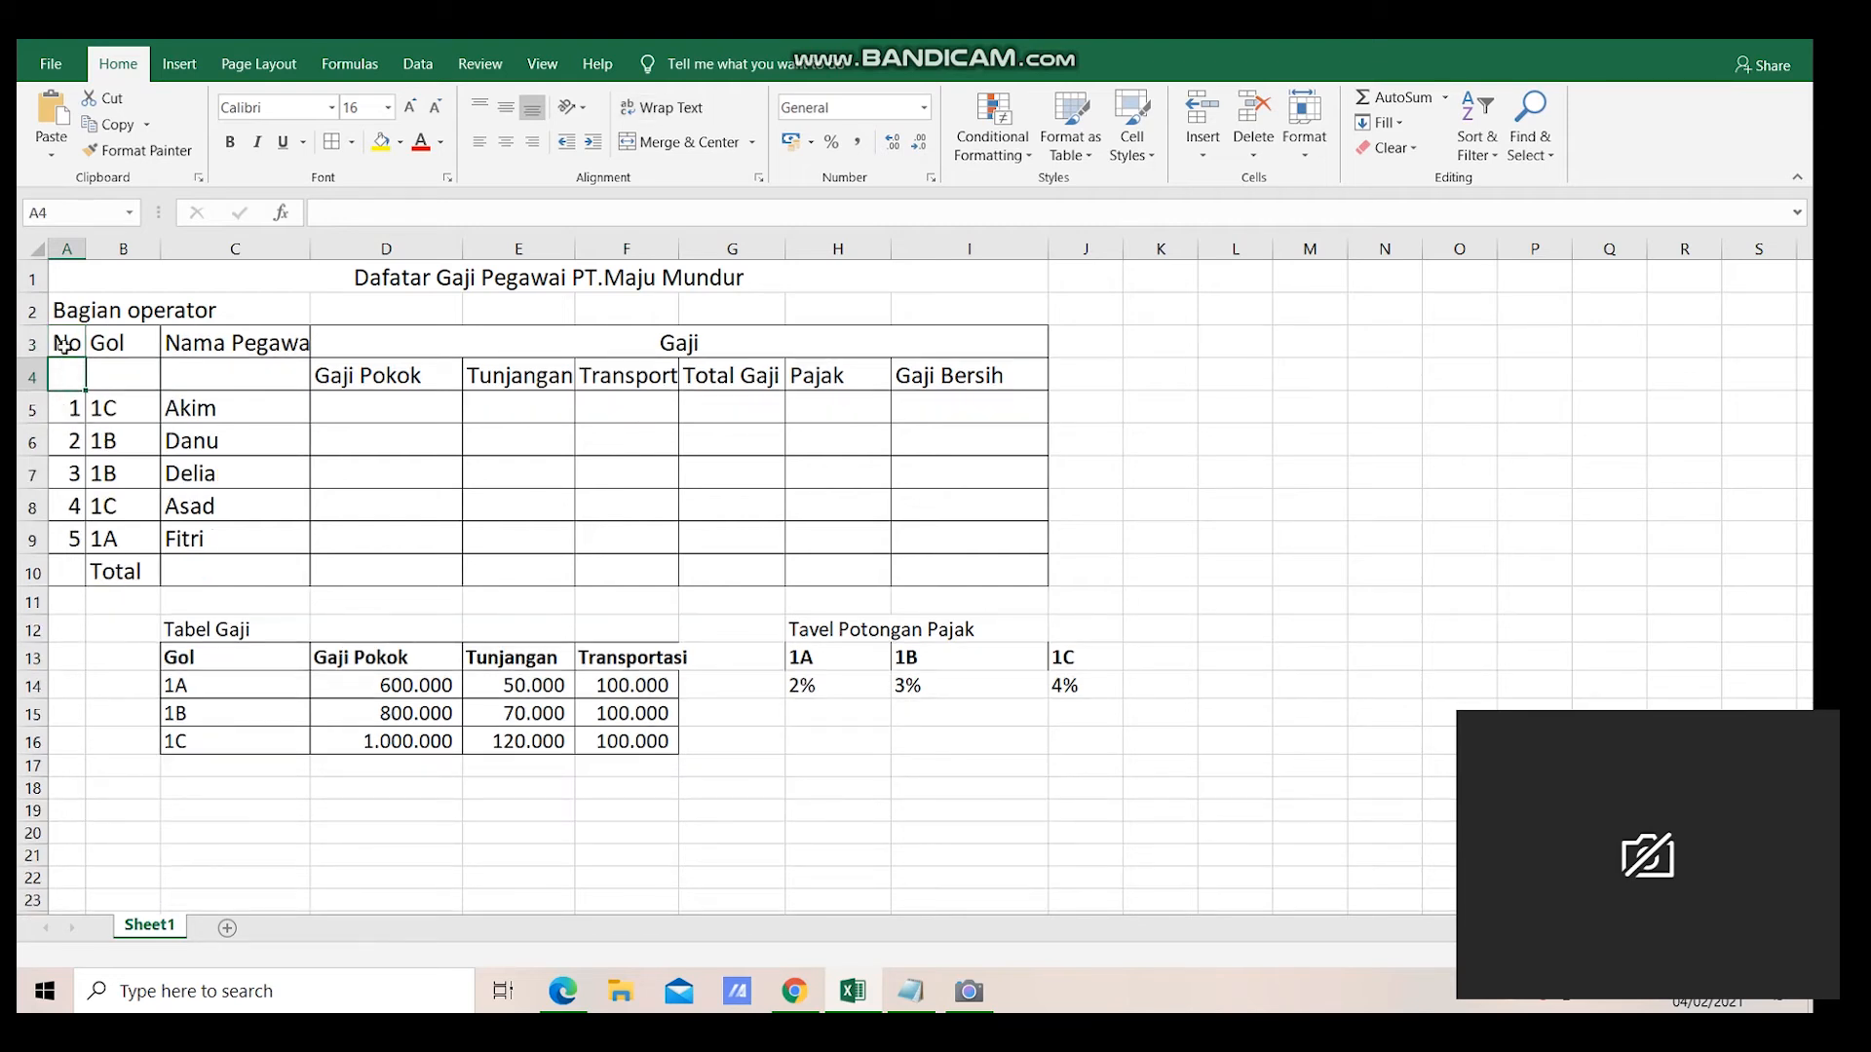
{"action": "left_click_drag", "start_coordinate": [64, 343], "coordinate": [70, 375]}
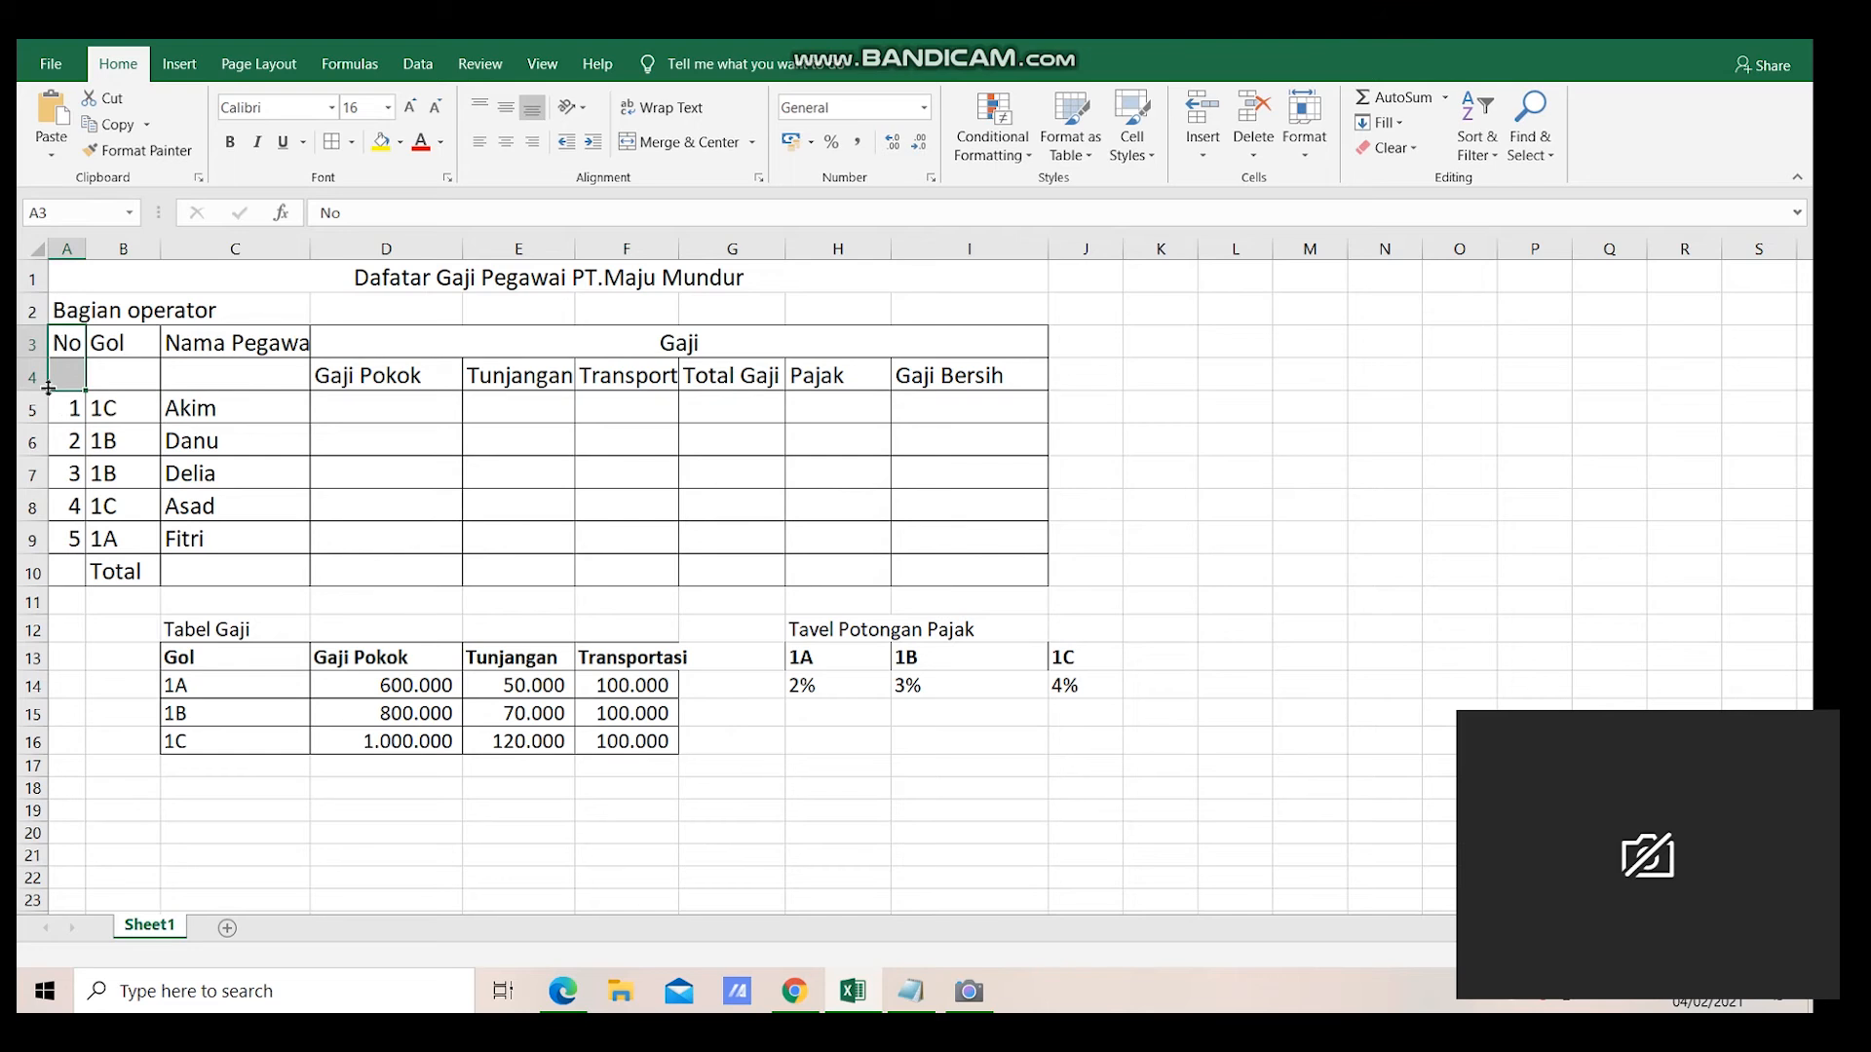
{"action": "left_click", "coordinate": [66, 343]}
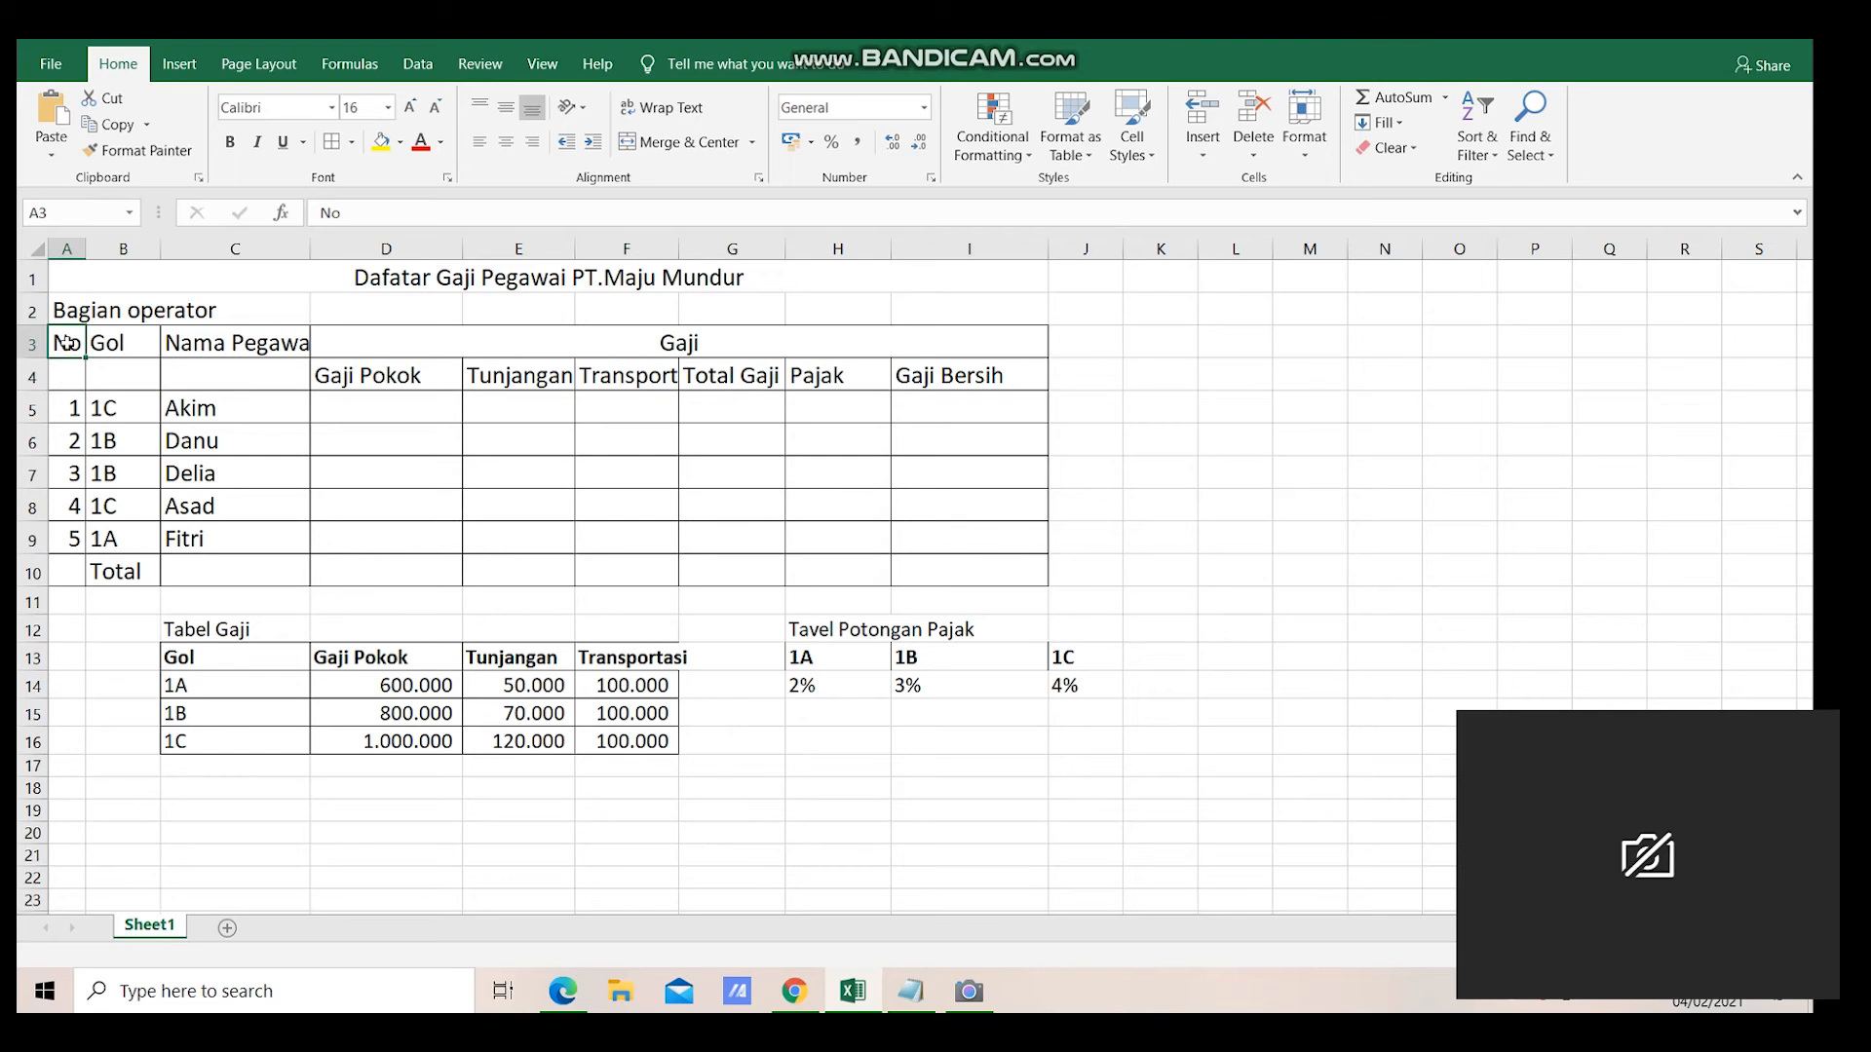
{"action": "left_click_drag", "start_coordinate": [67, 343], "coordinate": [72, 365]}
{"action": "left_click", "coordinate": [72, 371]}
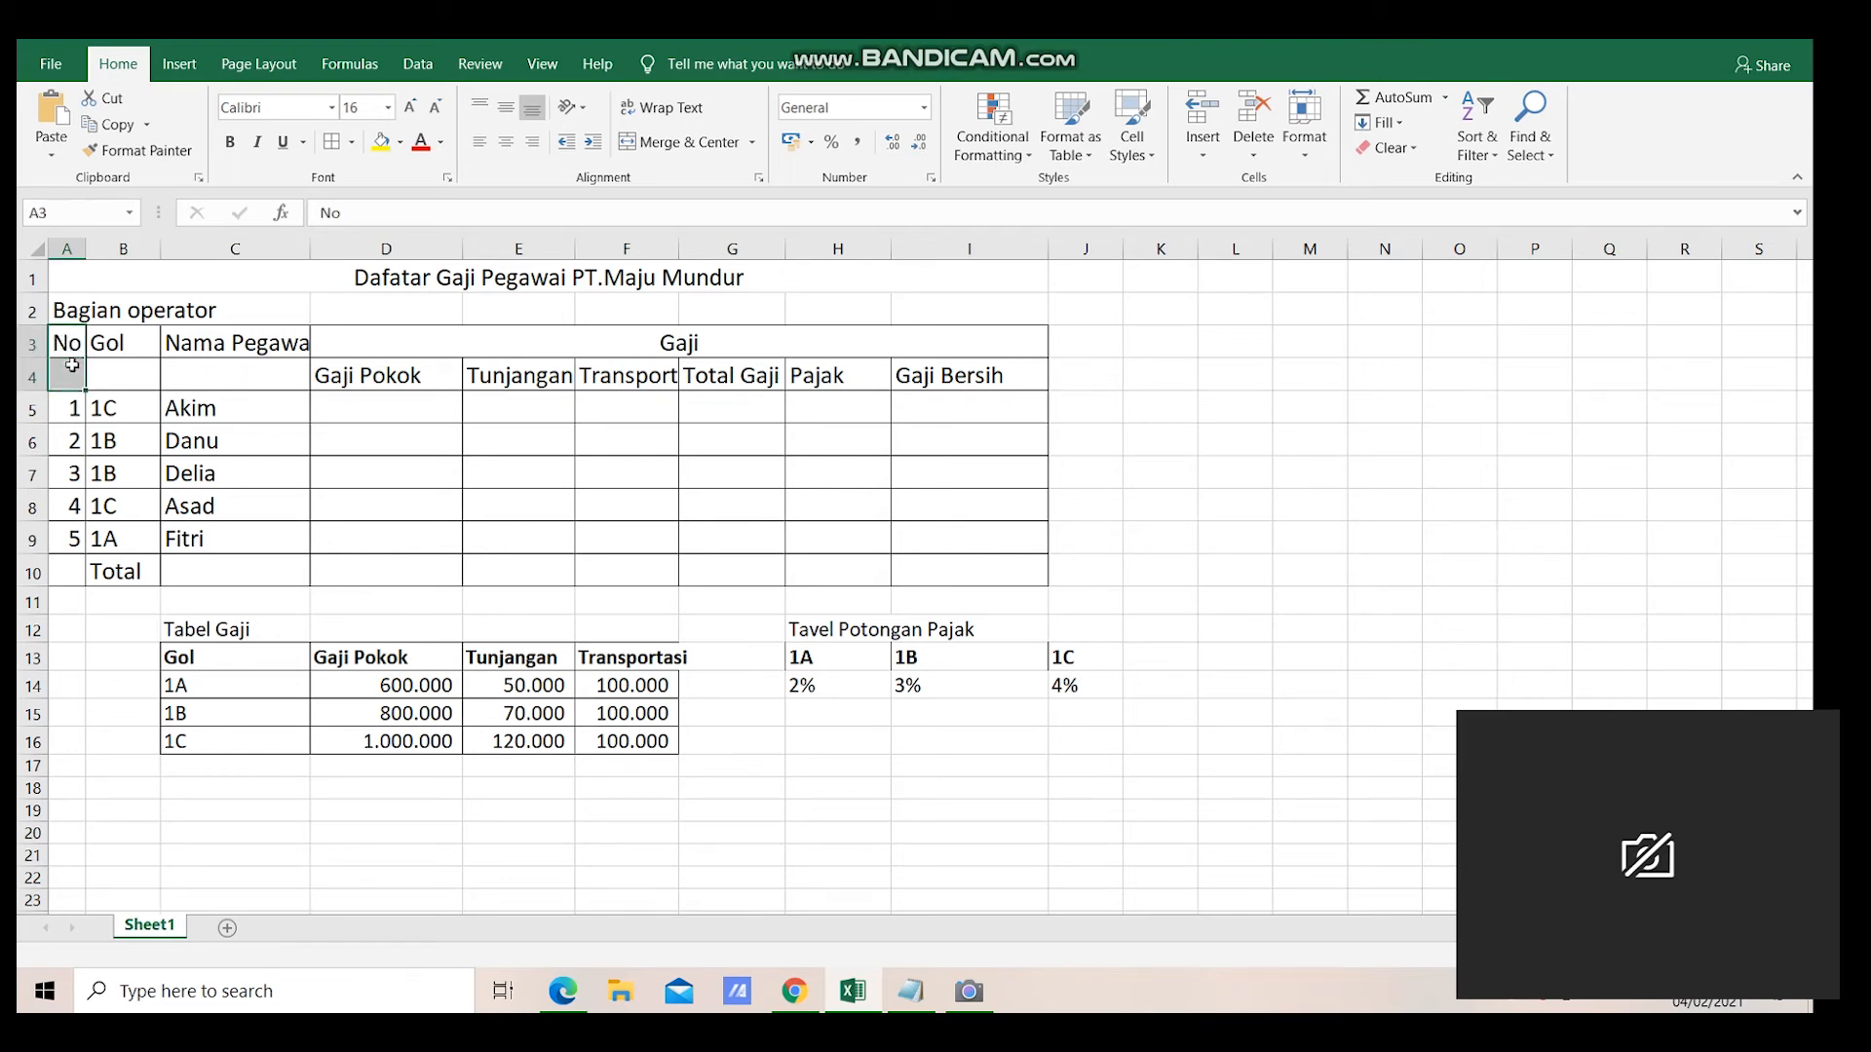
{"action": "right_click", "coordinate": [72, 365]}
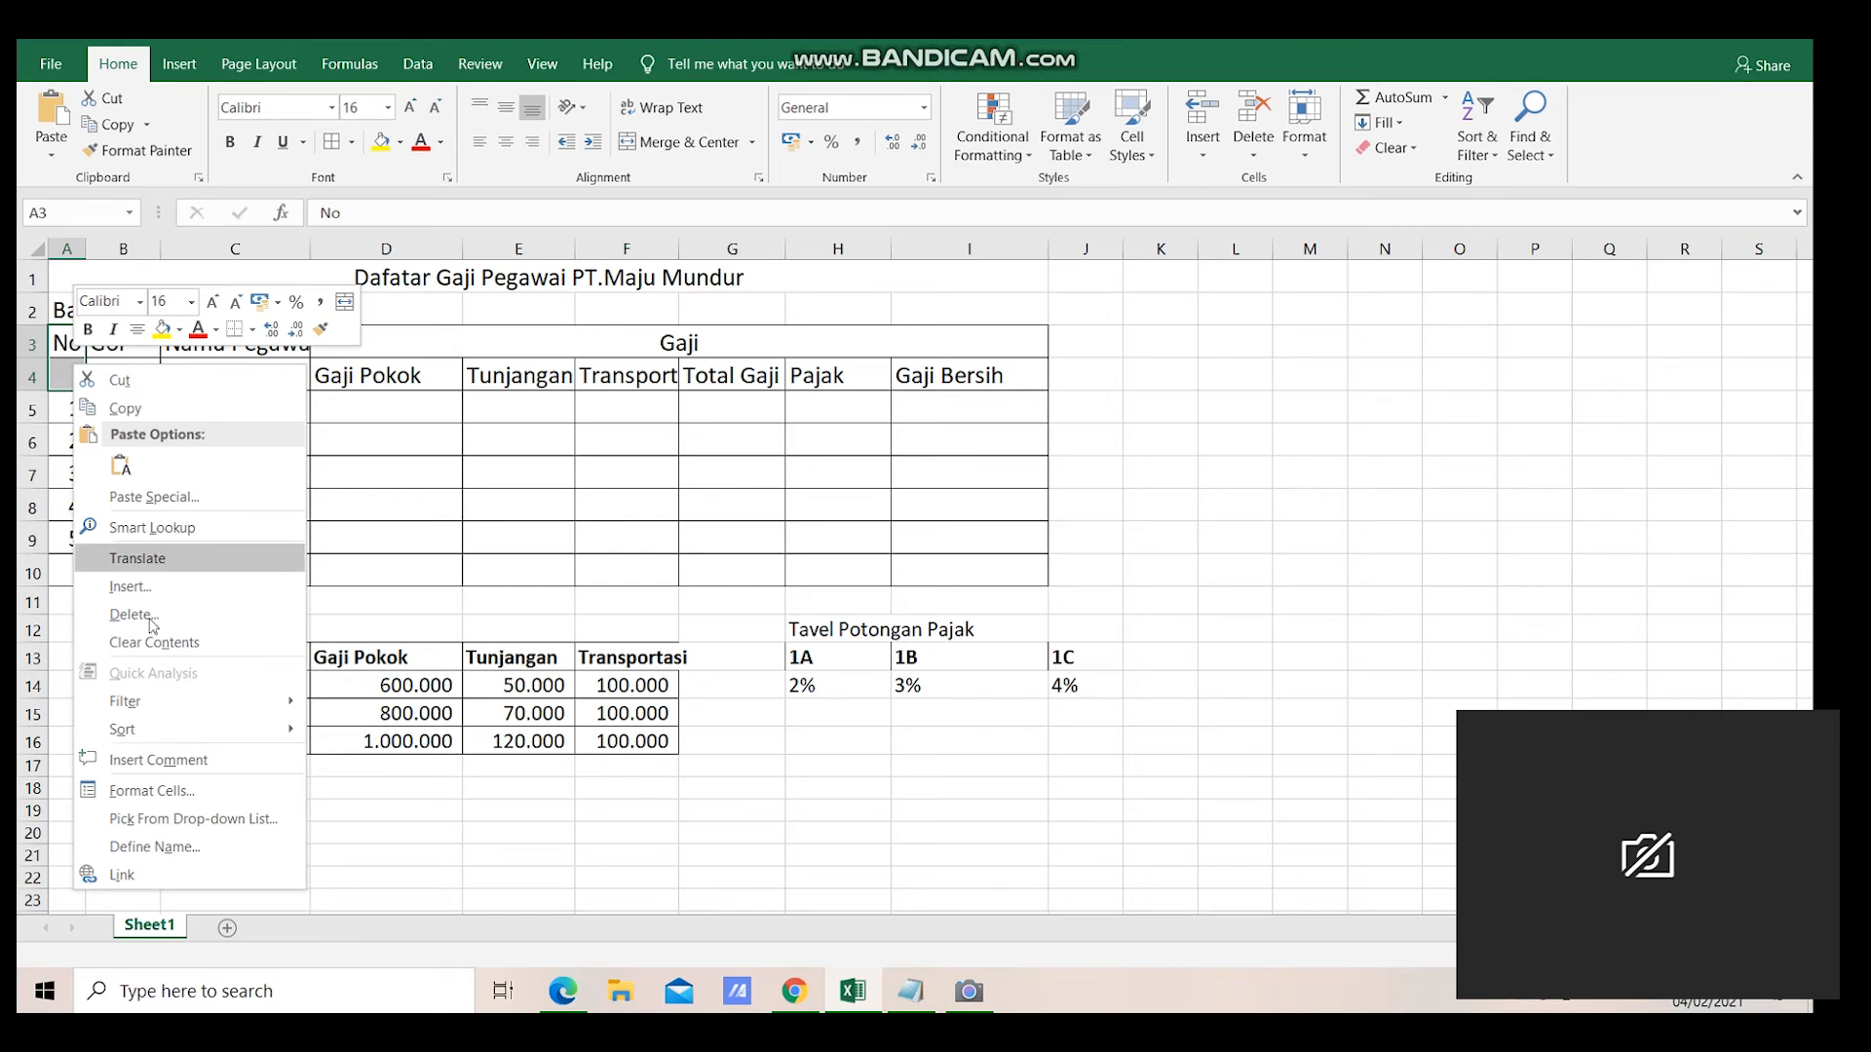
{"action": "left_click", "coordinate": [154, 789]}
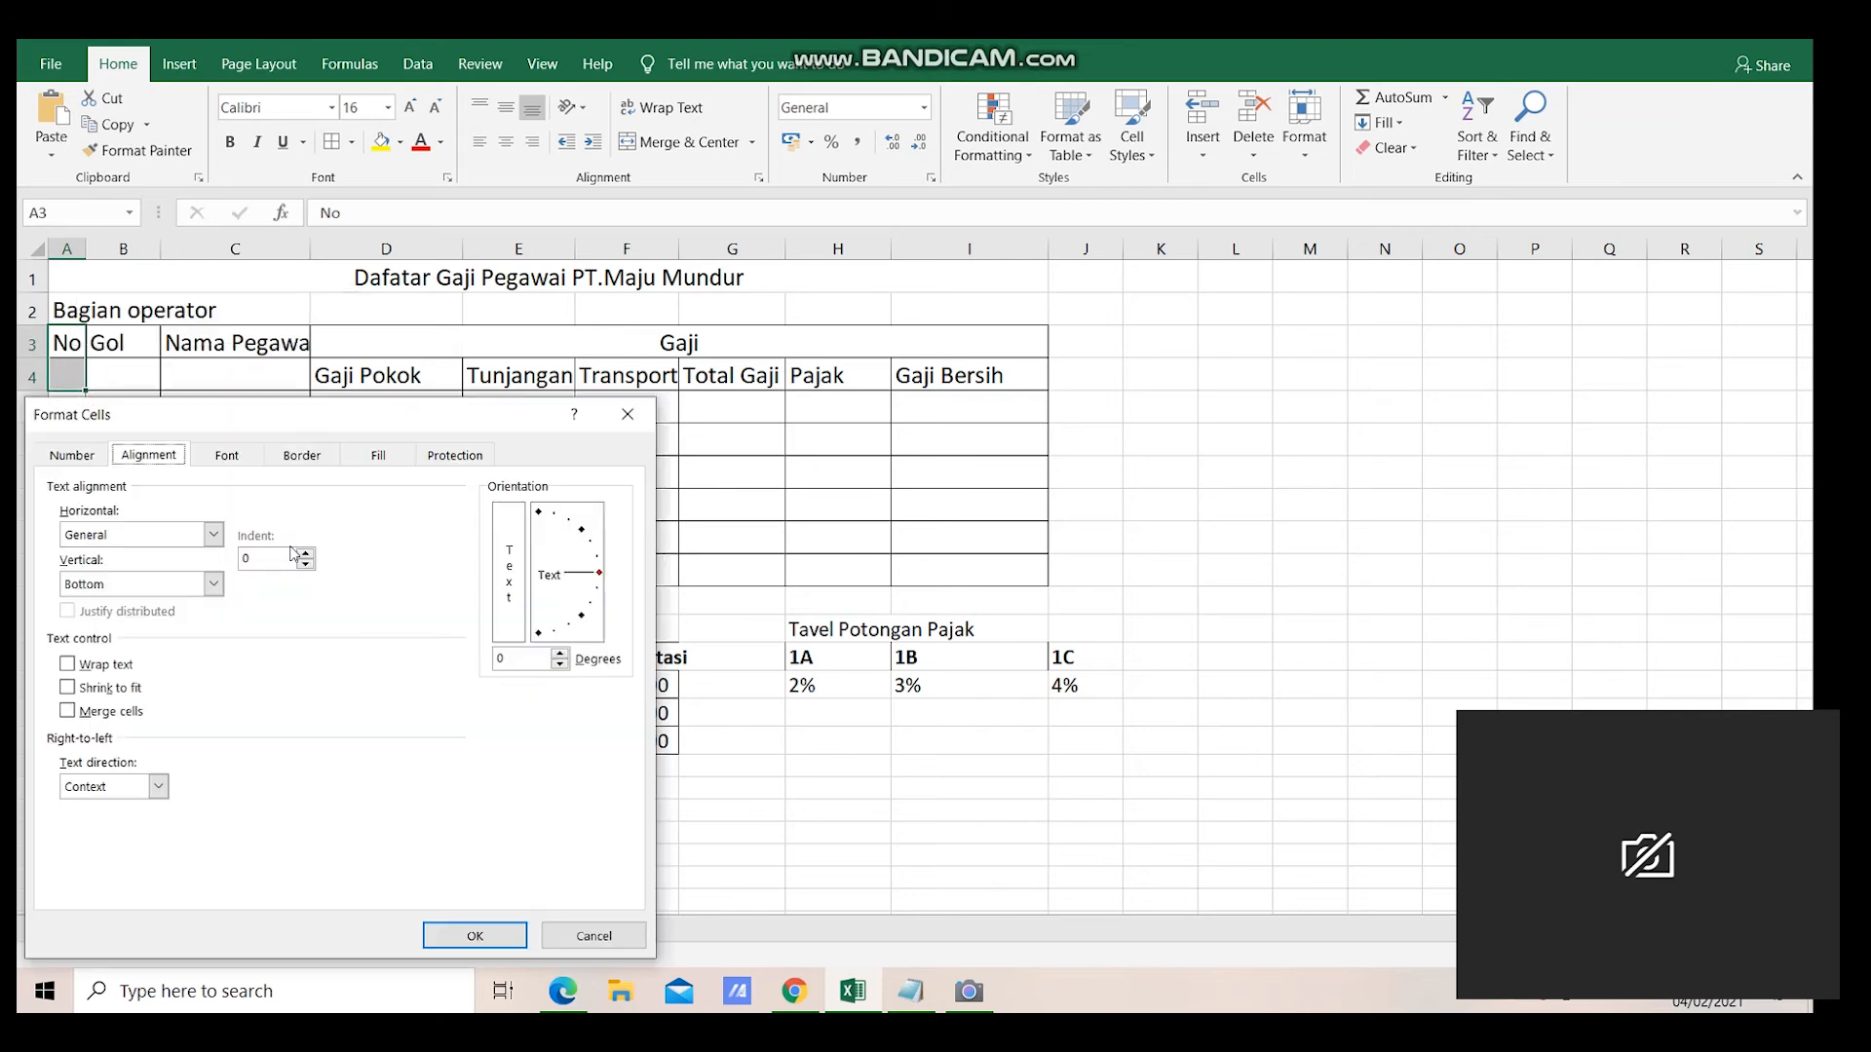
{"action": "left_click_drag", "start_coordinate": [201, 411], "coordinate": [323, 368]}
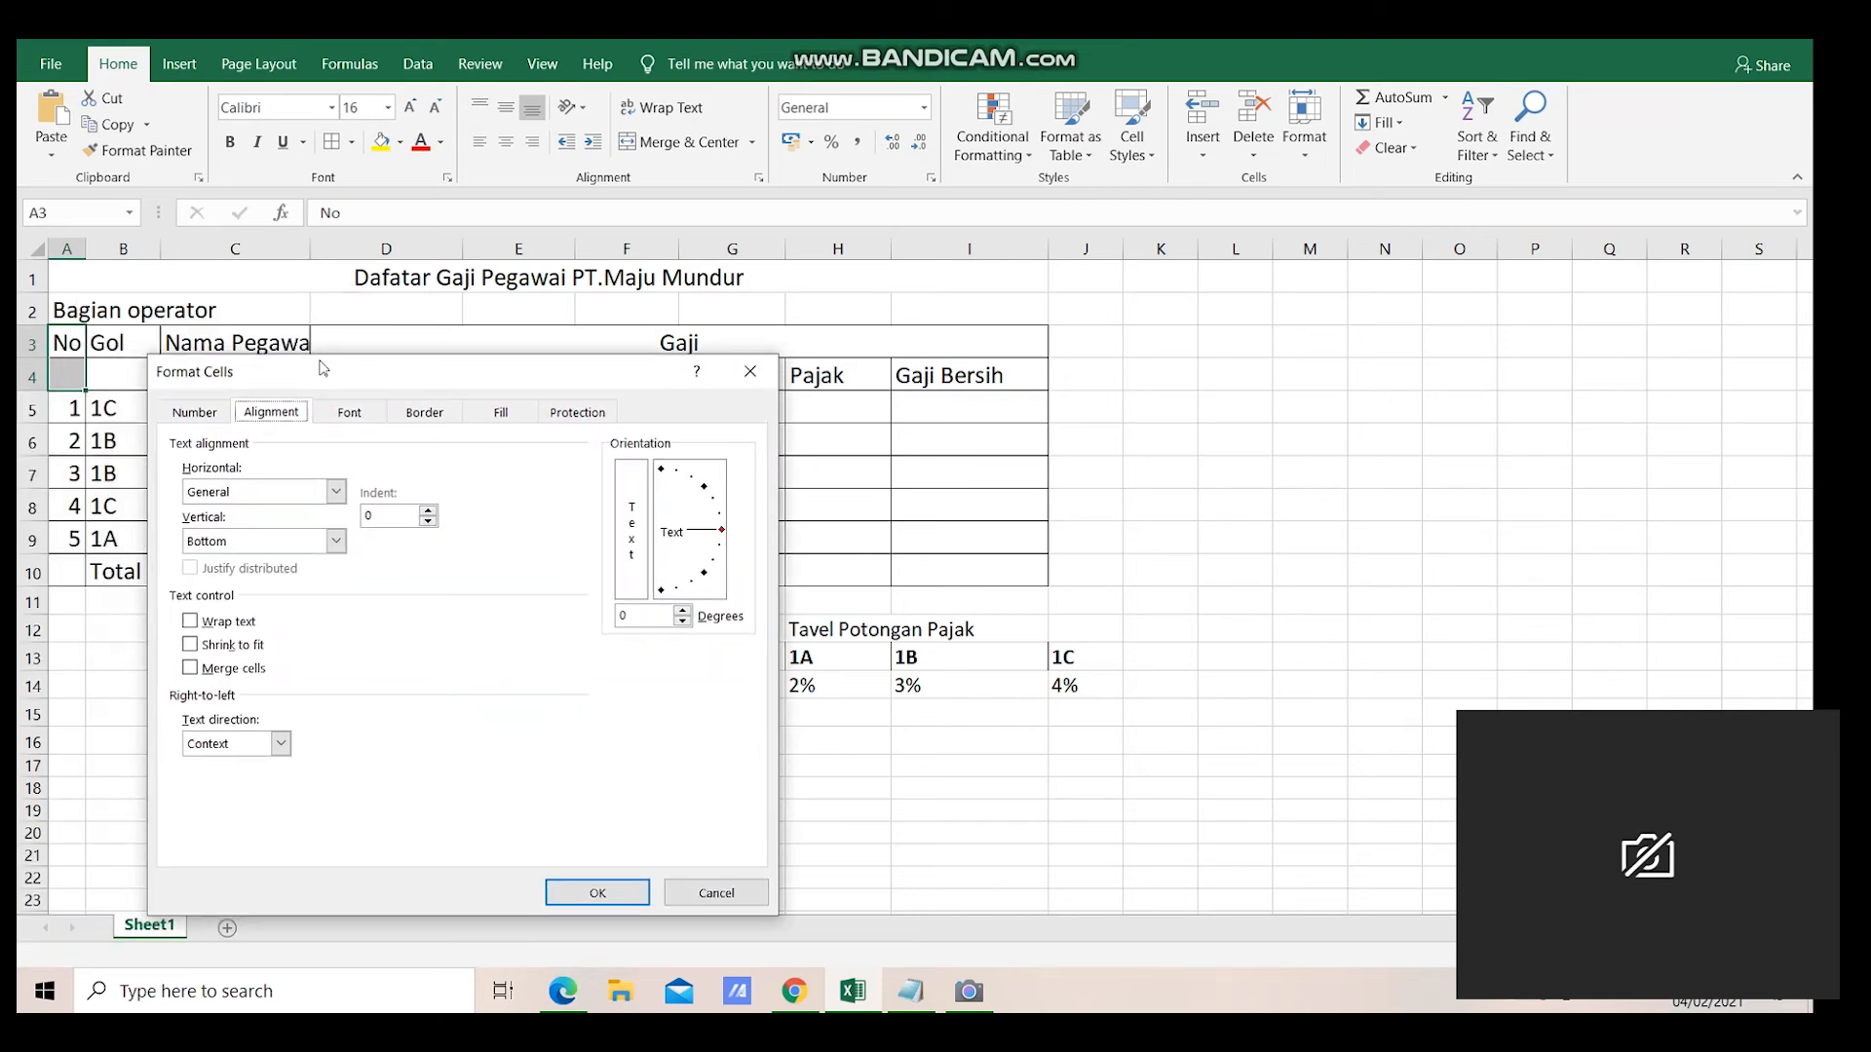
{"action": "left_click", "coordinate": [224, 621]}
{"action": "left_click", "coordinate": [234, 671]}
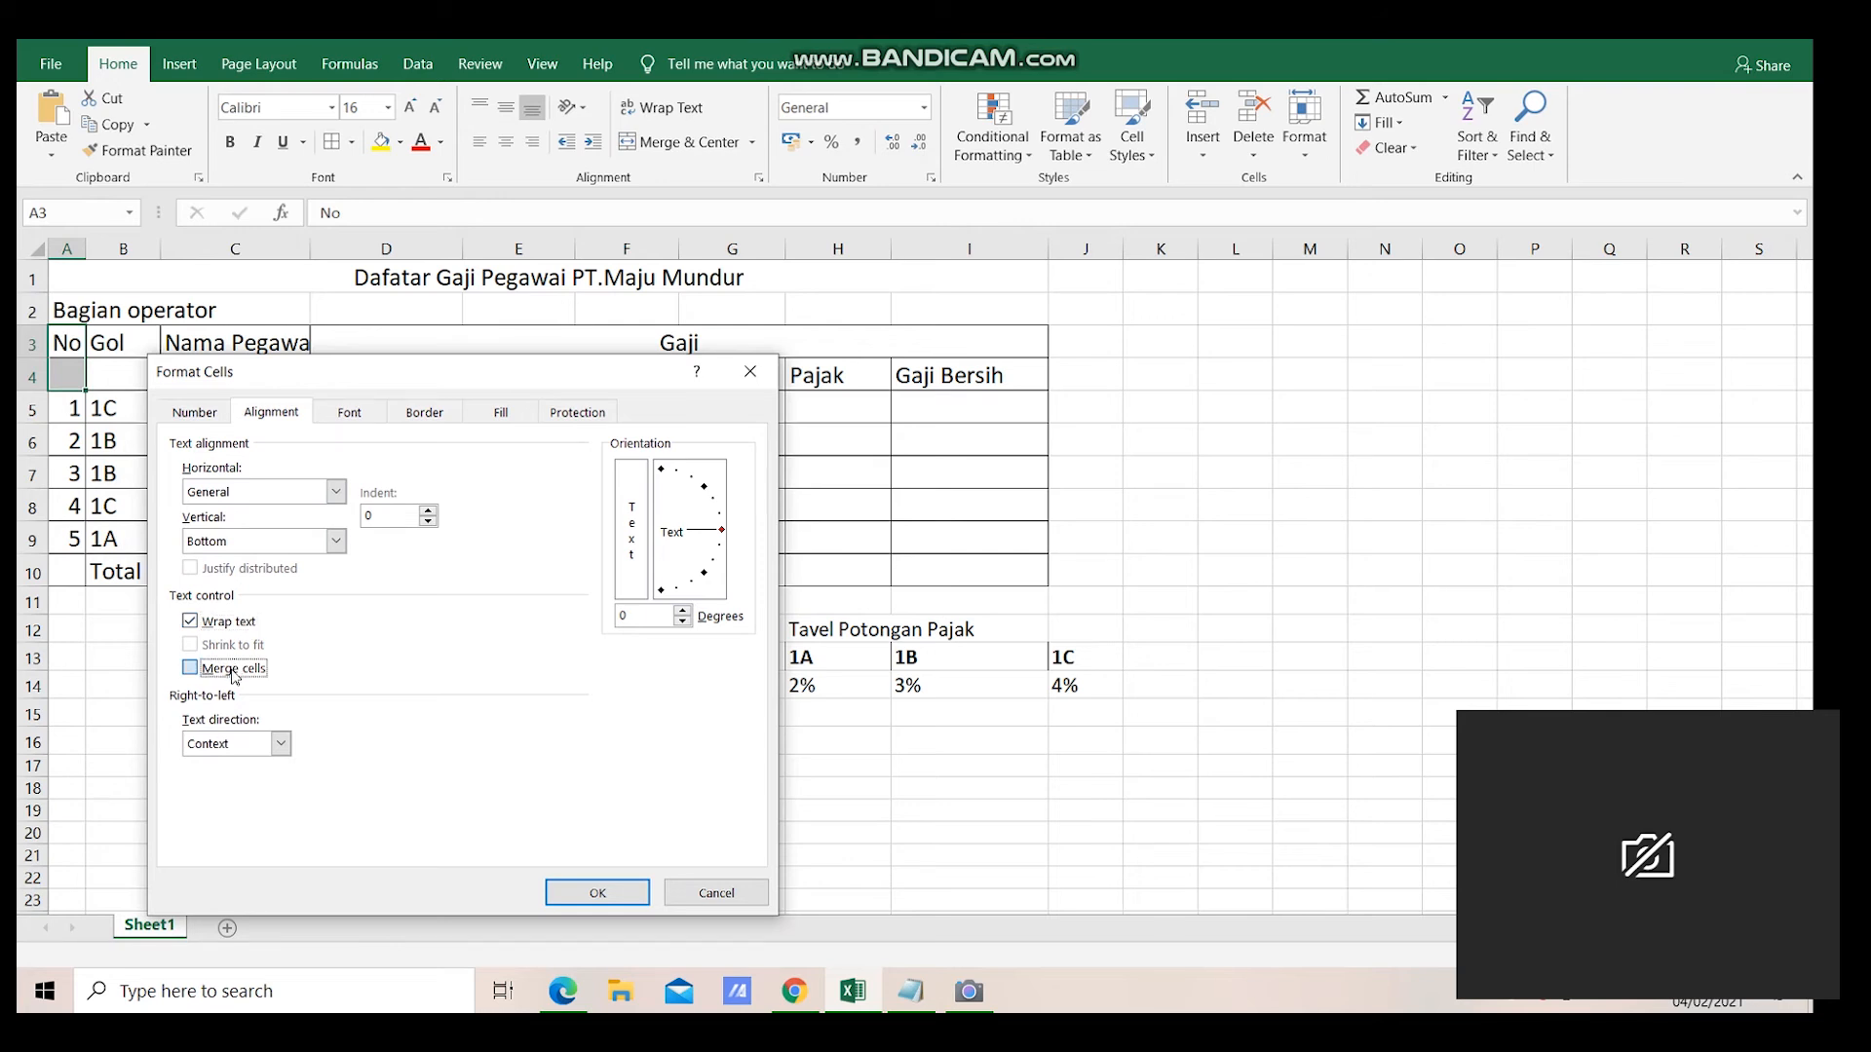
{"action": "left_click", "coordinate": [633, 893]}
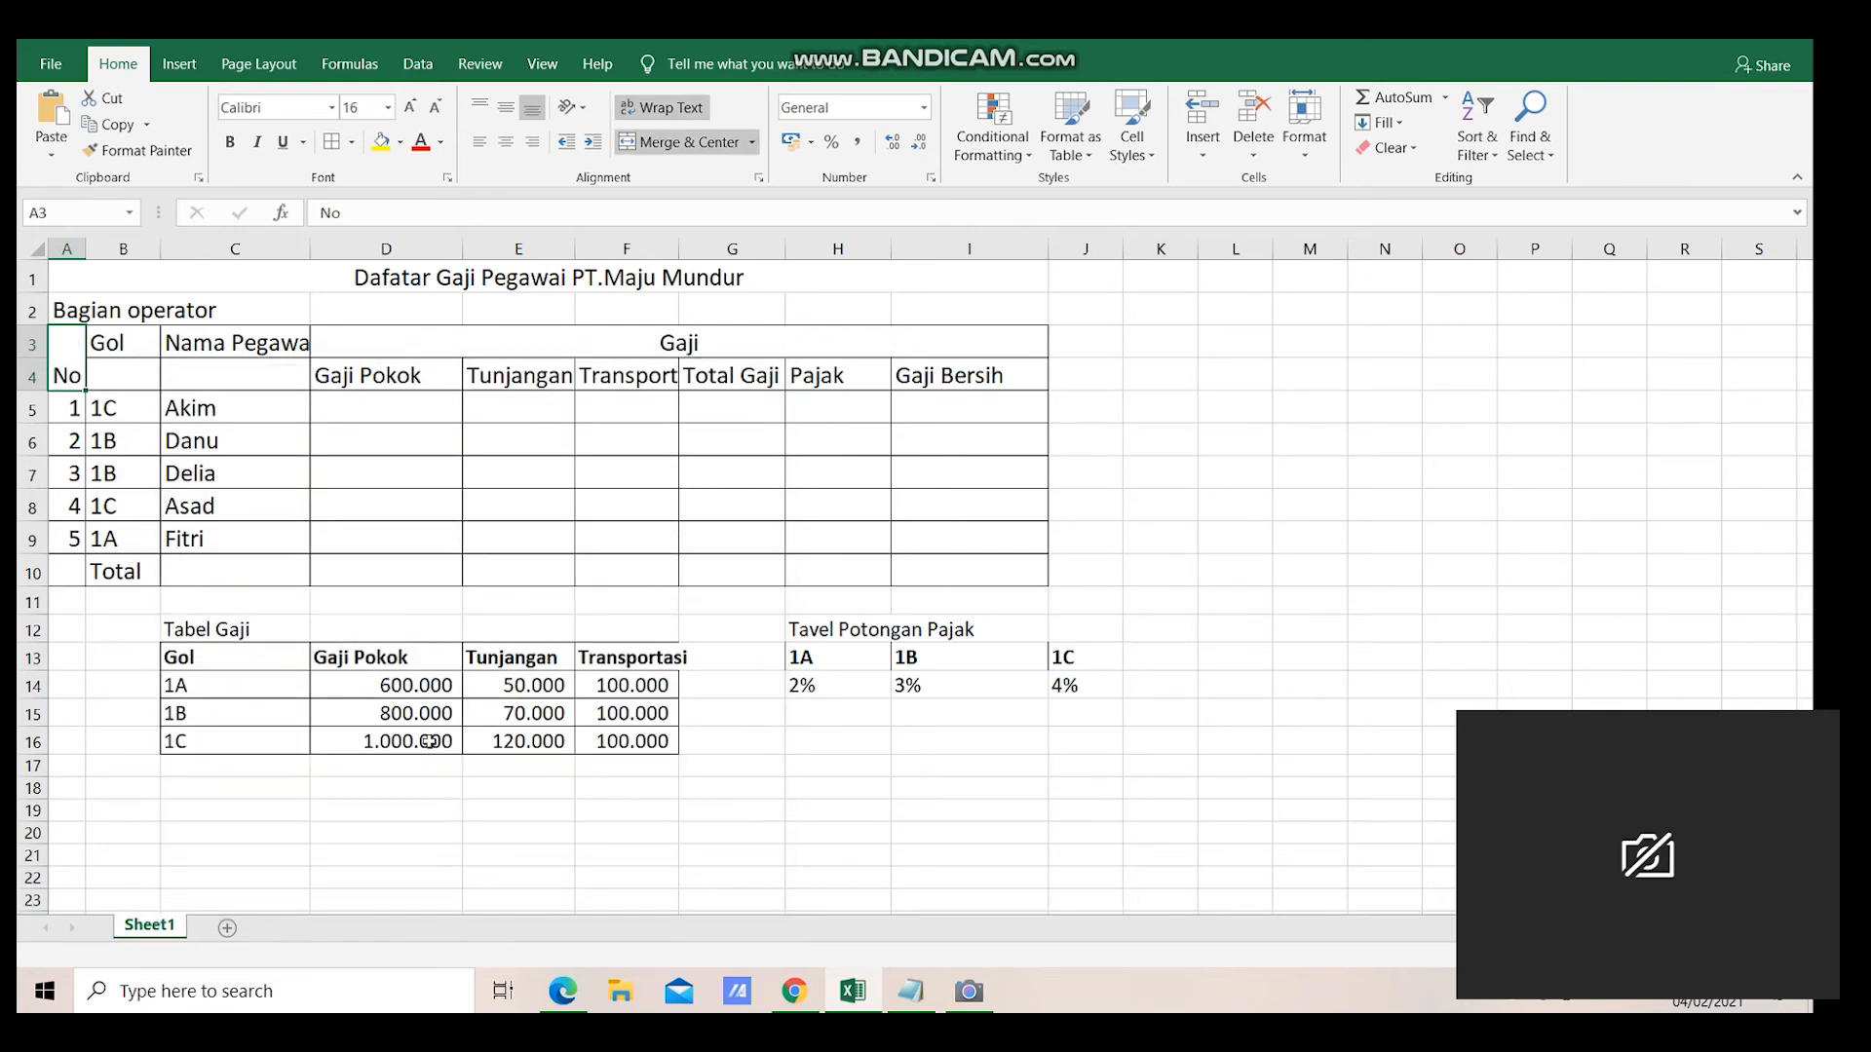
- Format the Gol heading cells B3:B4 with both wrap text and merge cells enabled
{"action": "left_click", "coordinate": [129, 346]}
{"action": "left_click_drag", "start_coordinate": [129, 346], "coordinate": [138, 374]}
{"action": "left_click", "coordinate": [139, 360]}
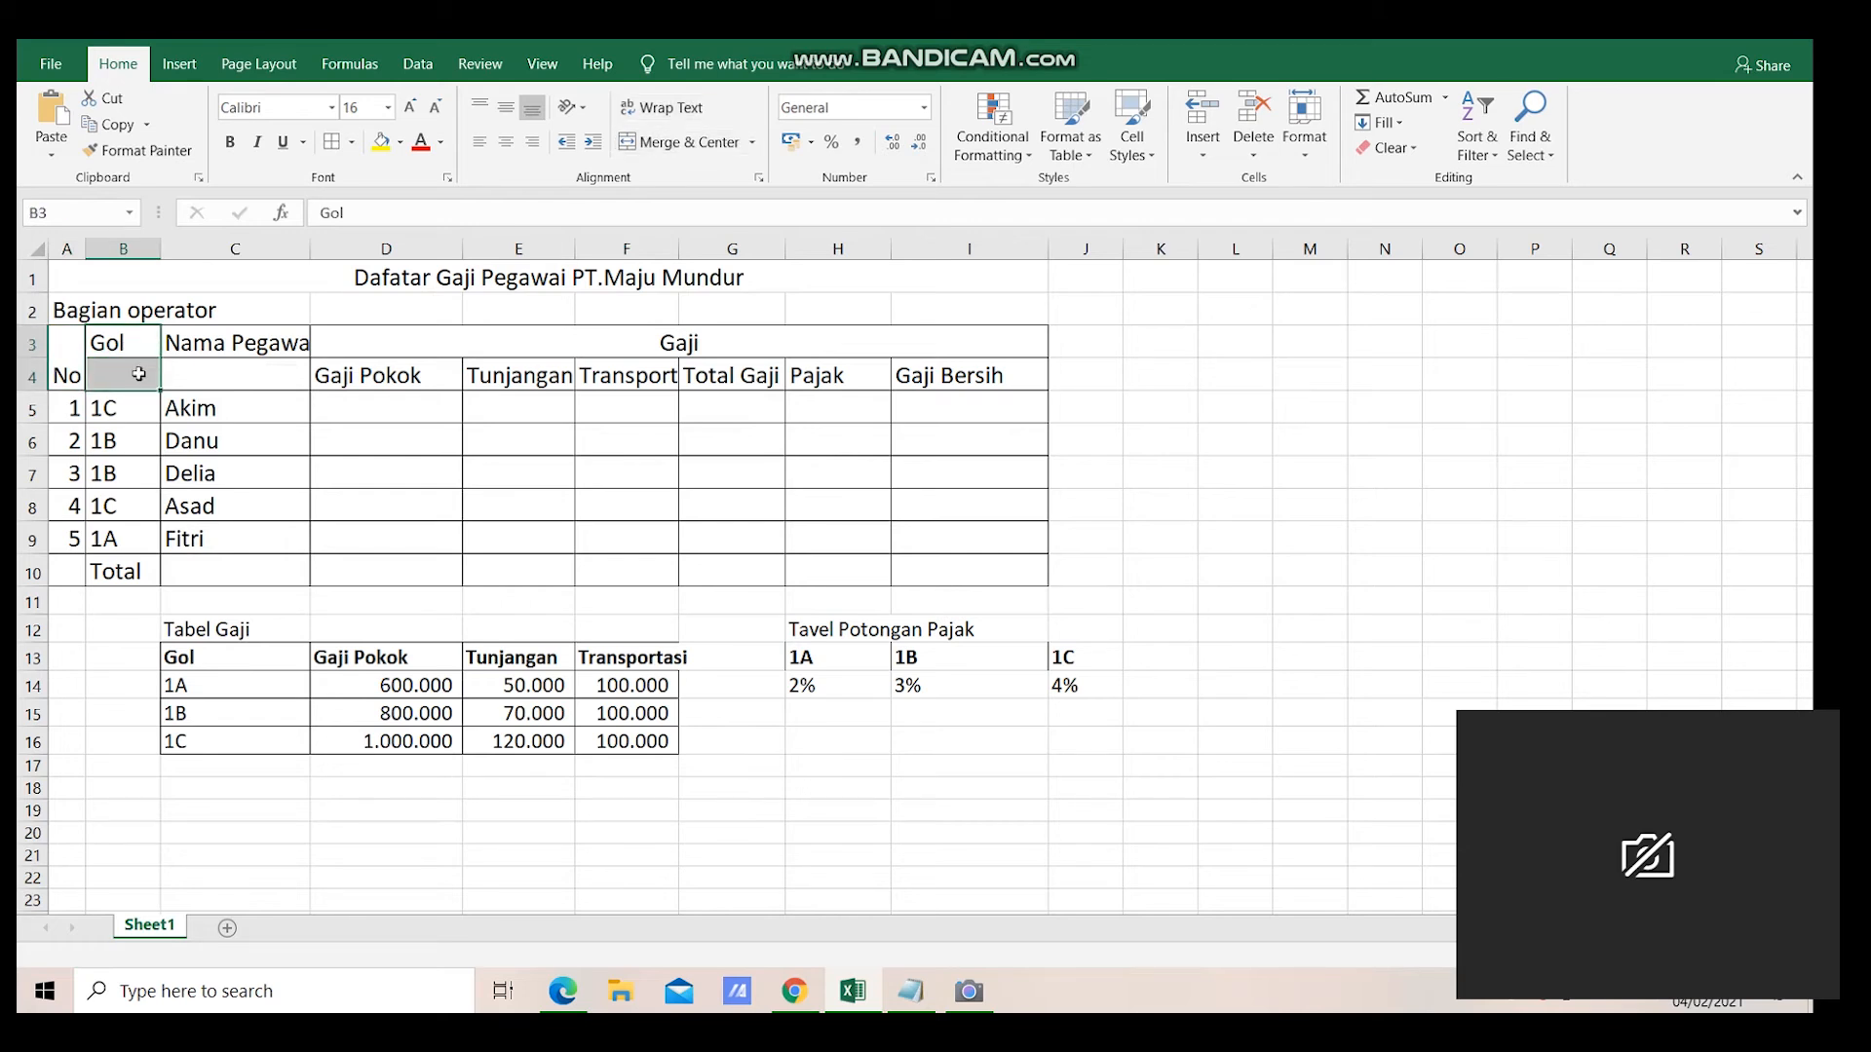
{"action": "right_click", "coordinate": [138, 374]}
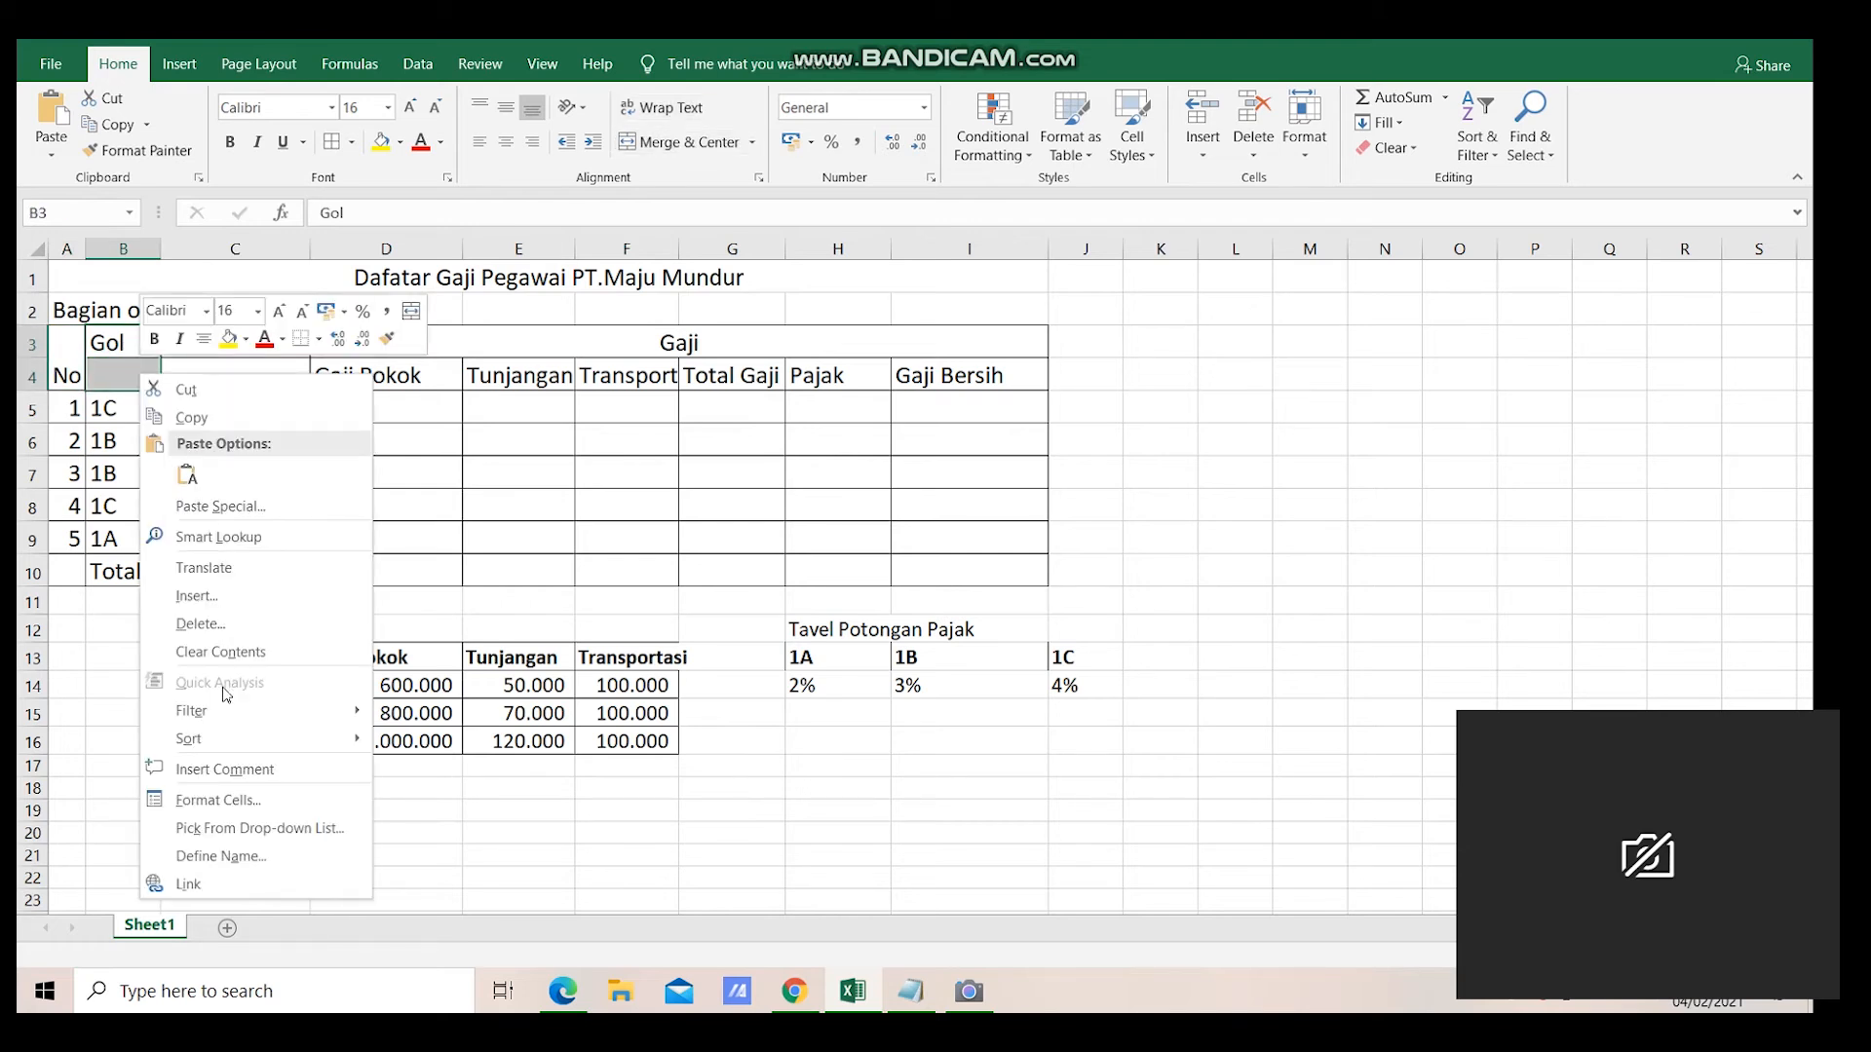
{"action": "left_click", "coordinate": [243, 798]}
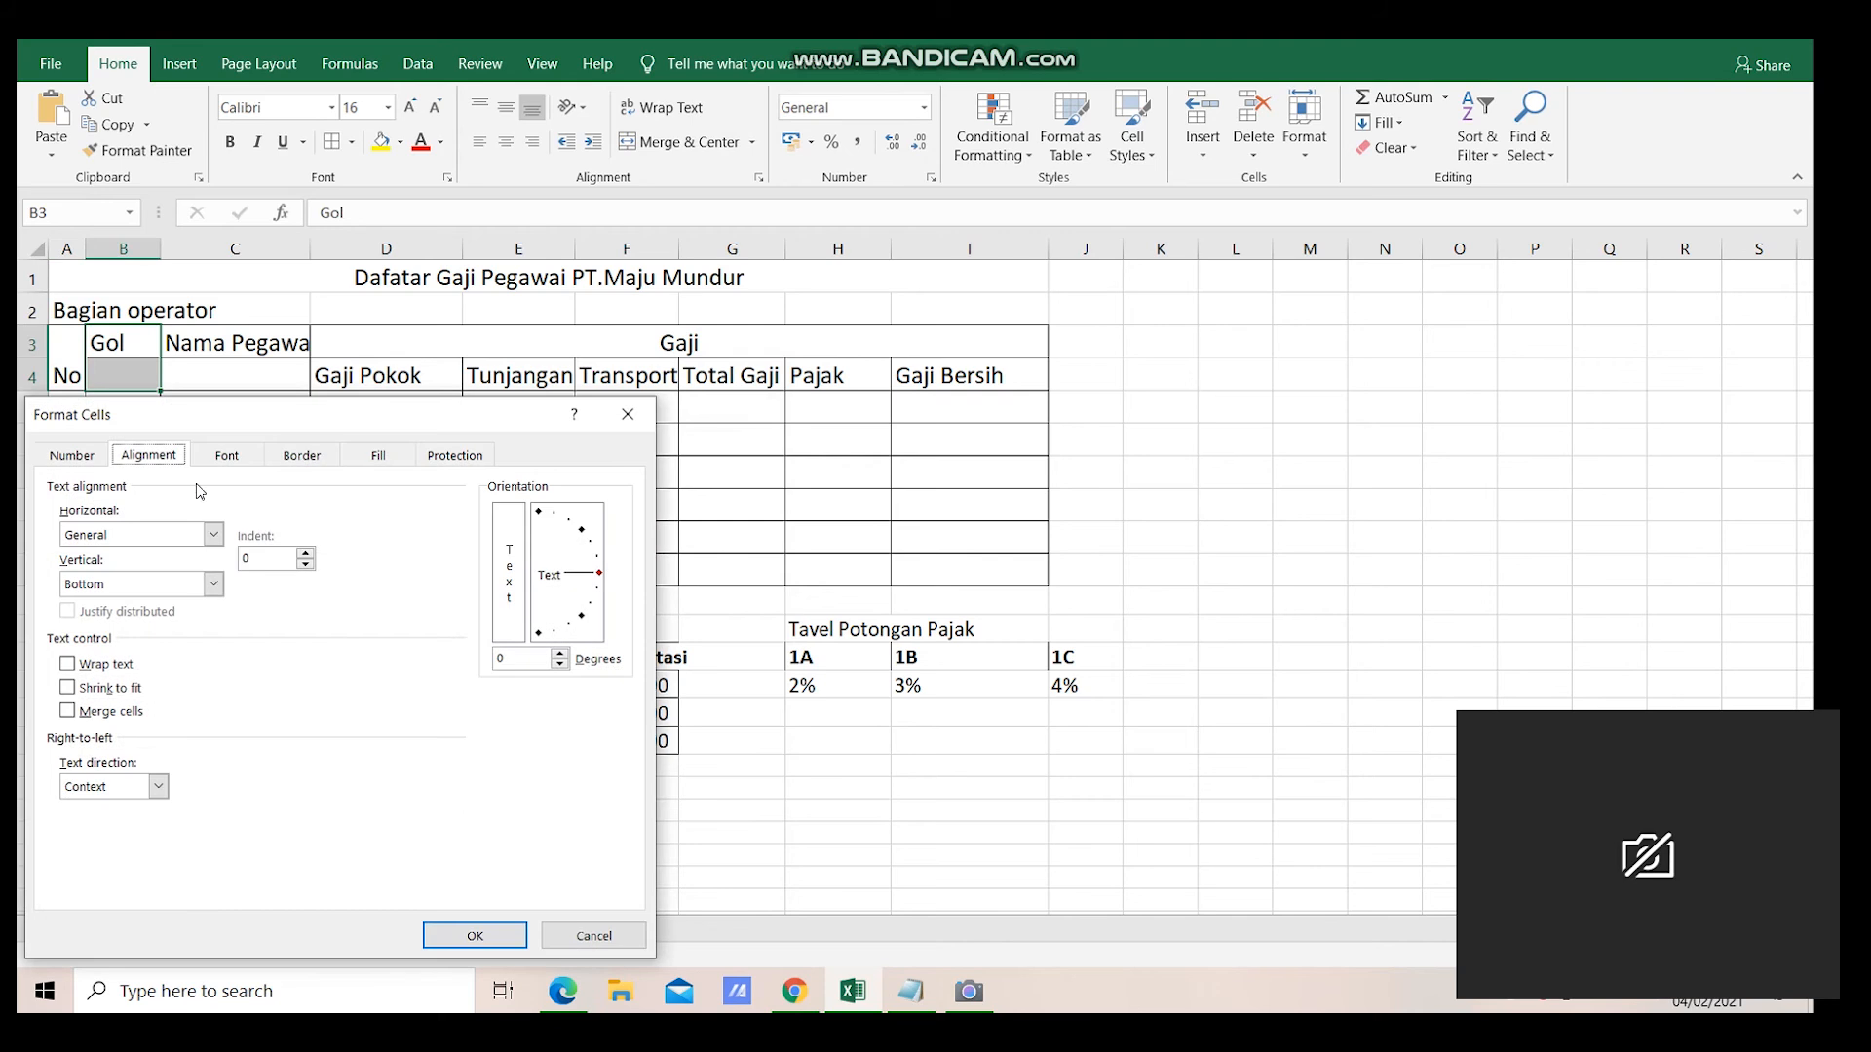
{"action": "left_click", "coordinate": [112, 666]}
{"action": "left_click", "coordinate": [114, 714]}
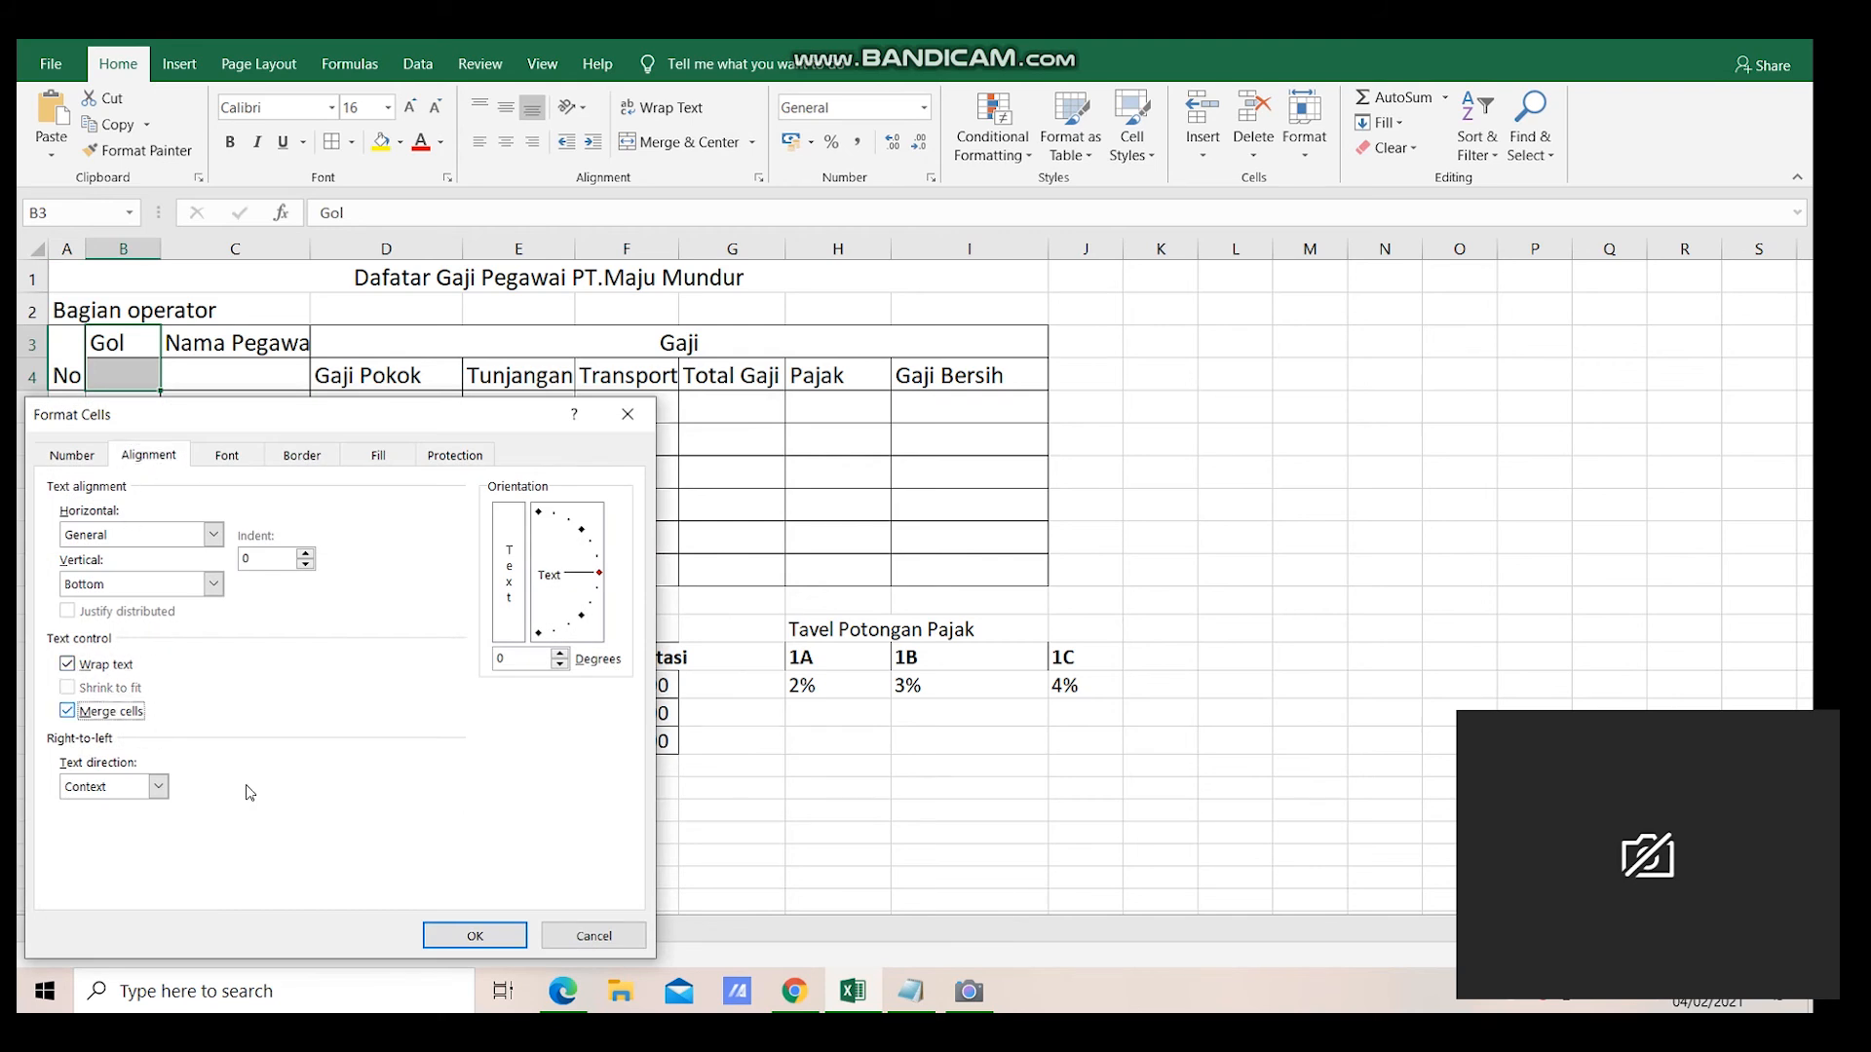
{"action": "left_click", "coordinate": [475, 935]}
- Wrap and merge the Nama Pegawai heading cells C3:C4, and center the heading horizontally
{"action": "left_click_drag", "start_coordinate": [234, 336], "coordinate": [237, 365]}
{"action": "left_click", "coordinate": [239, 365]}
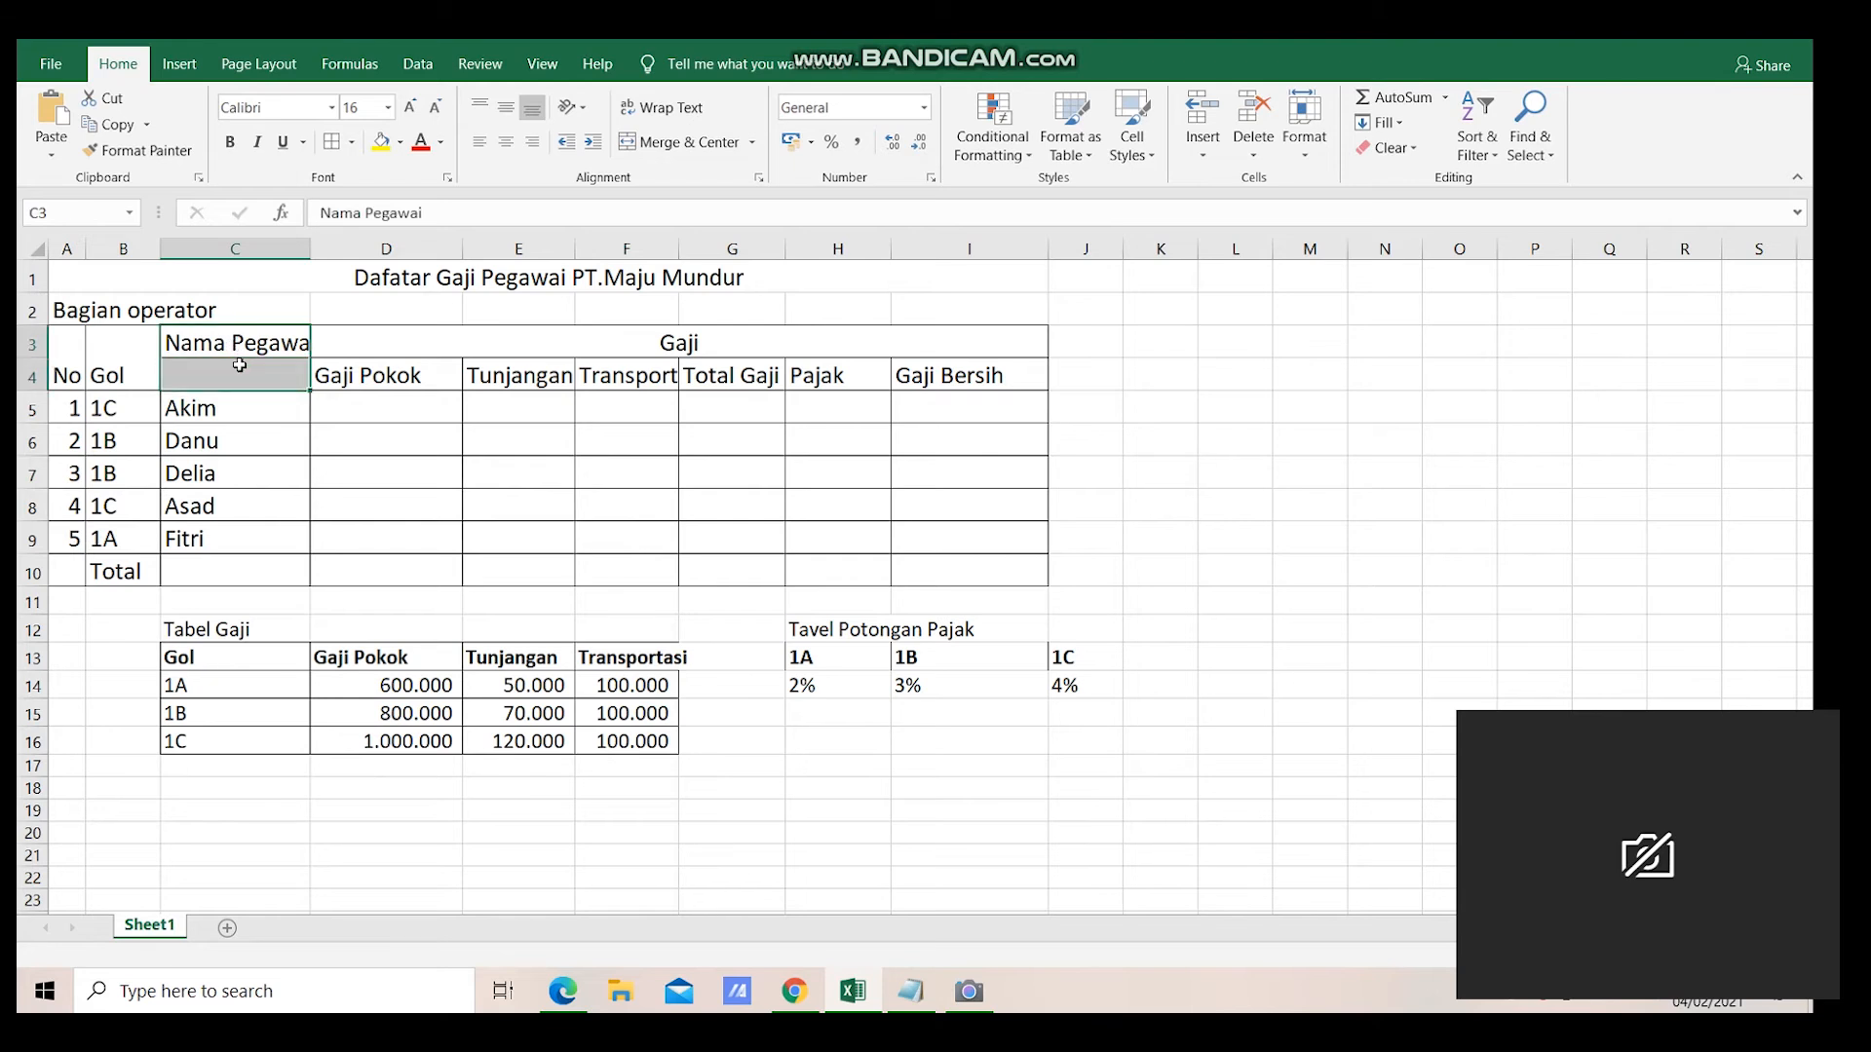
{"action": "right_click", "coordinate": [238, 365]}
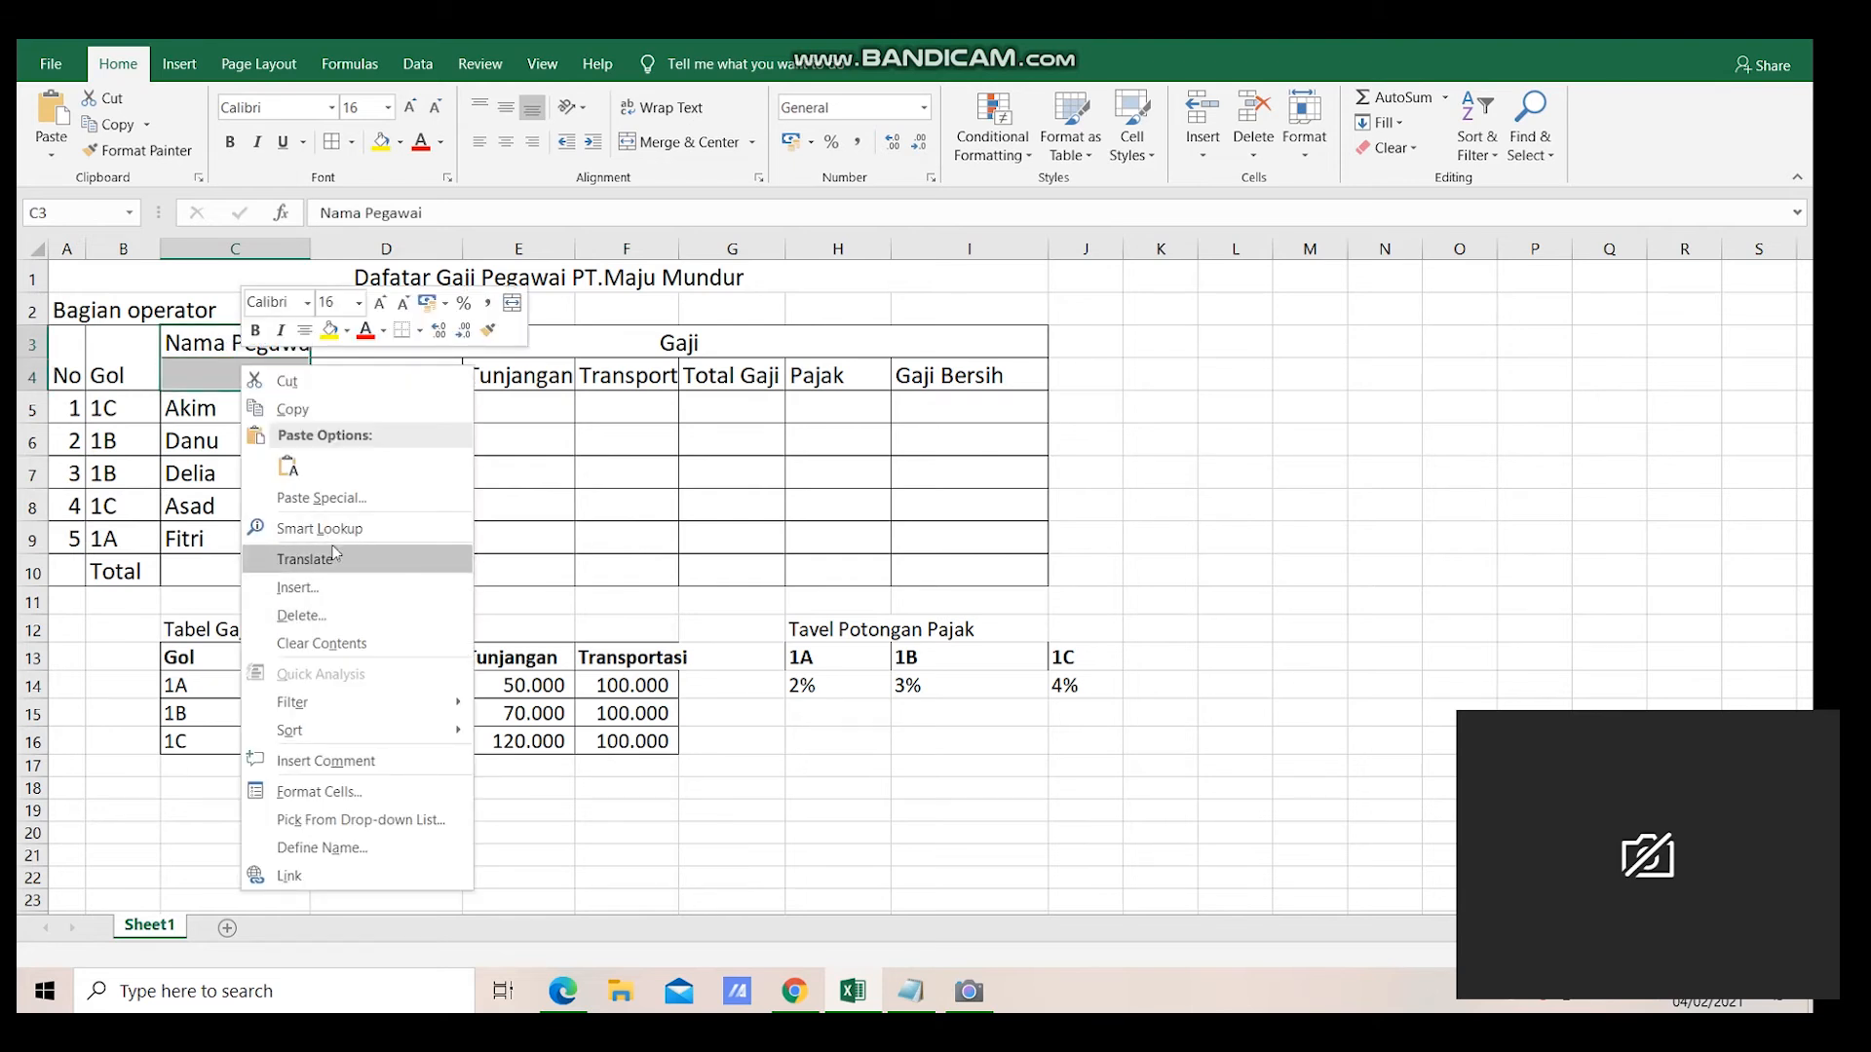
{"action": "left_click", "coordinate": [334, 794]}
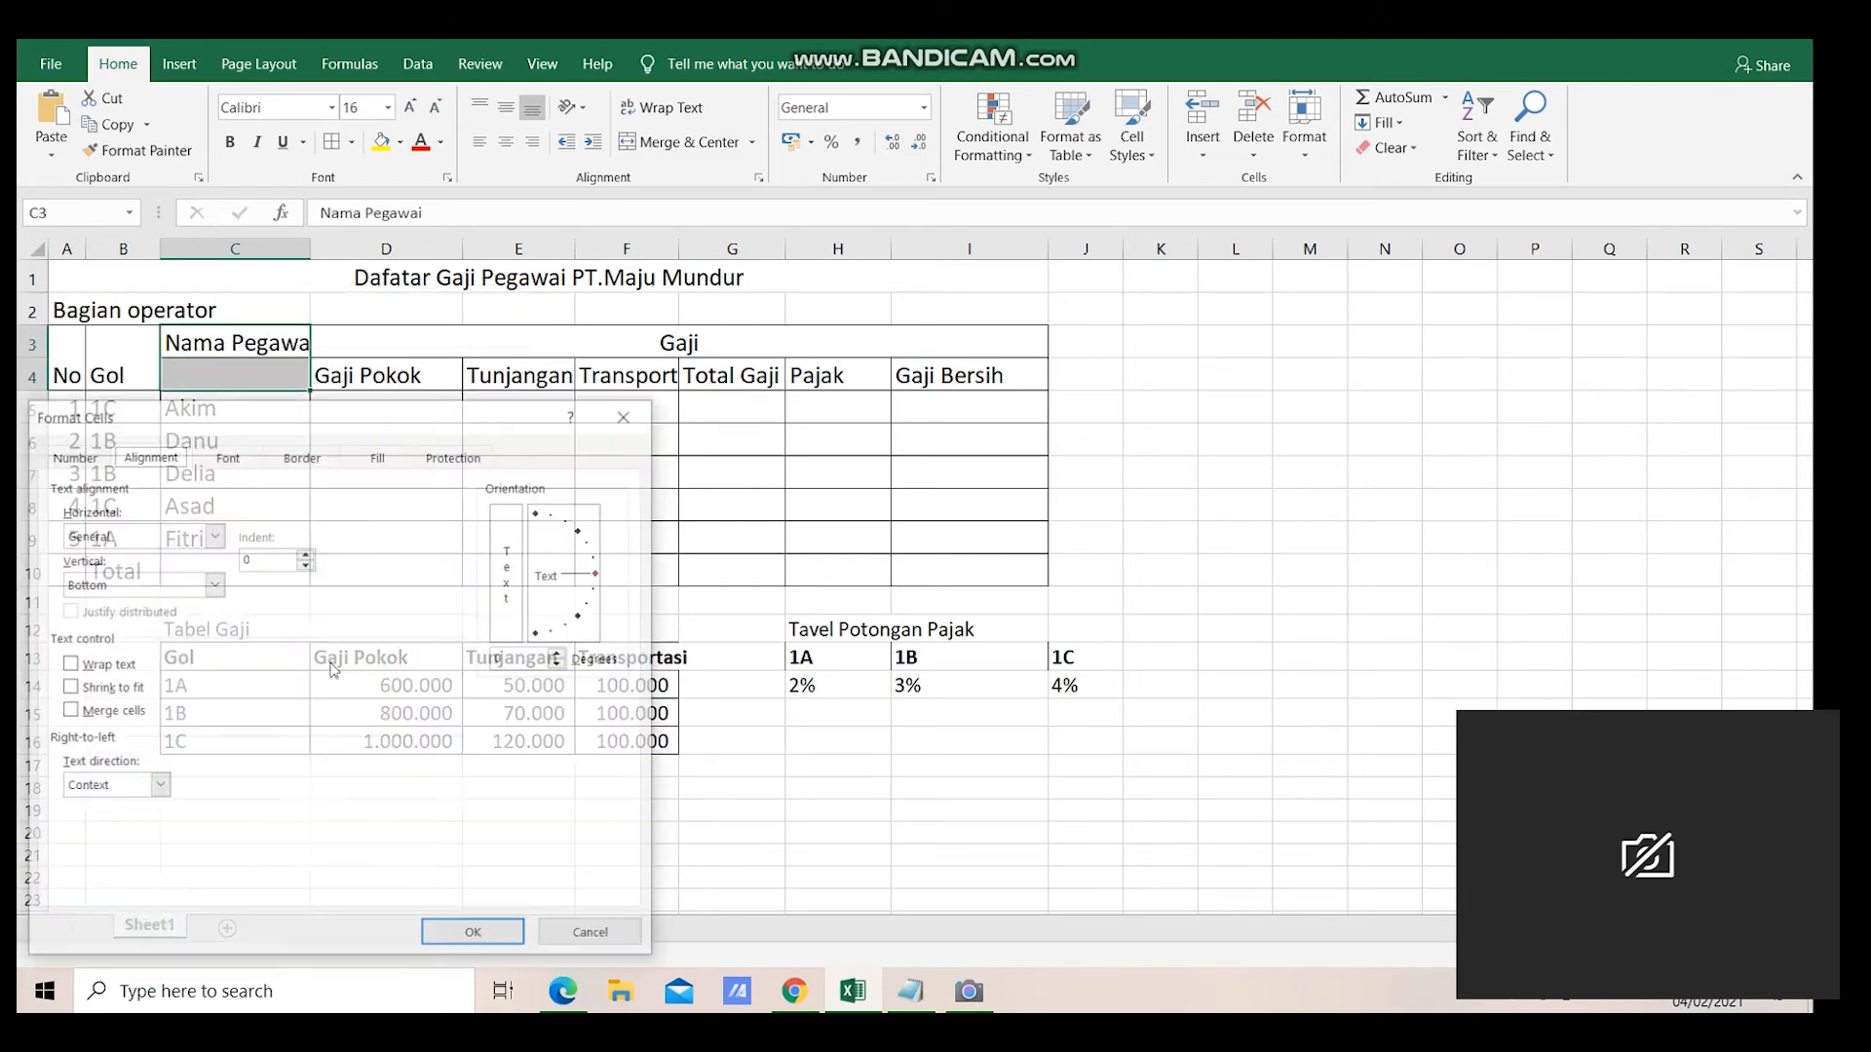
{"action": "left_click", "coordinate": [97, 669]}
{"action": "left_click", "coordinate": [102, 714]}
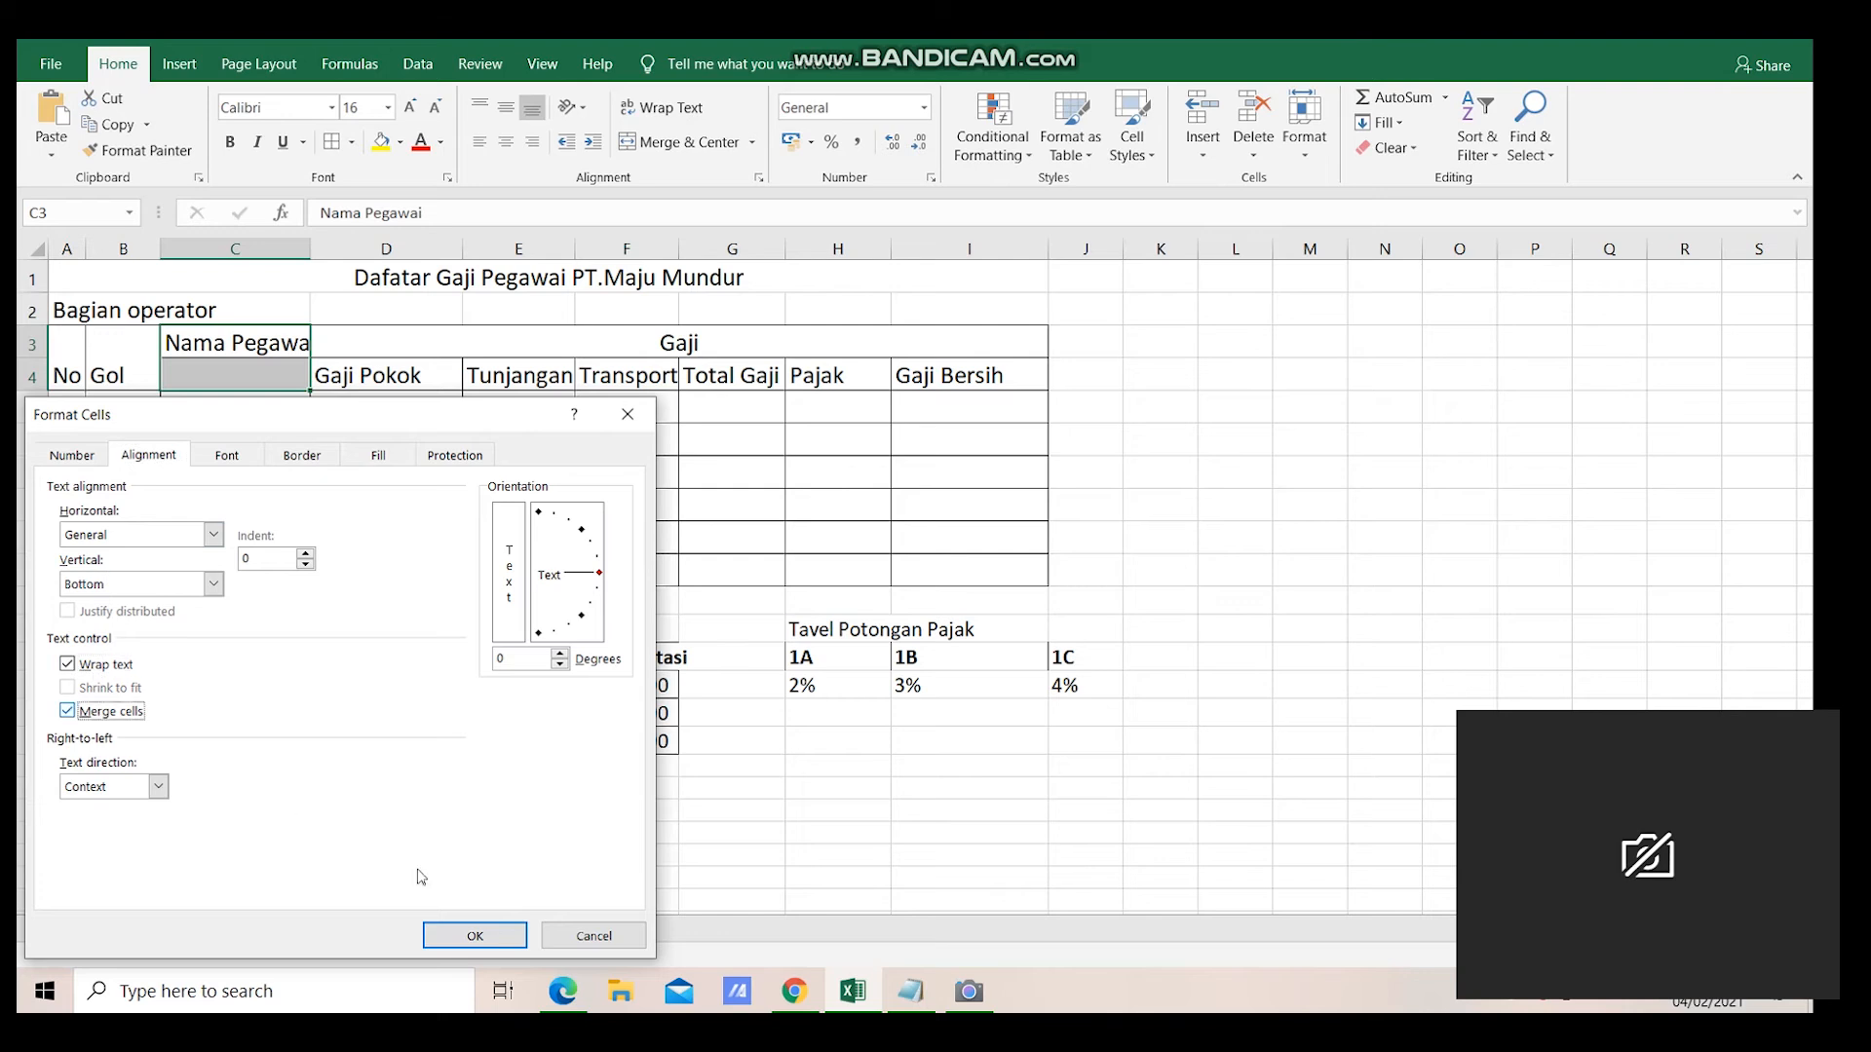
{"action": "left_click", "coordinate": [490, 935]}
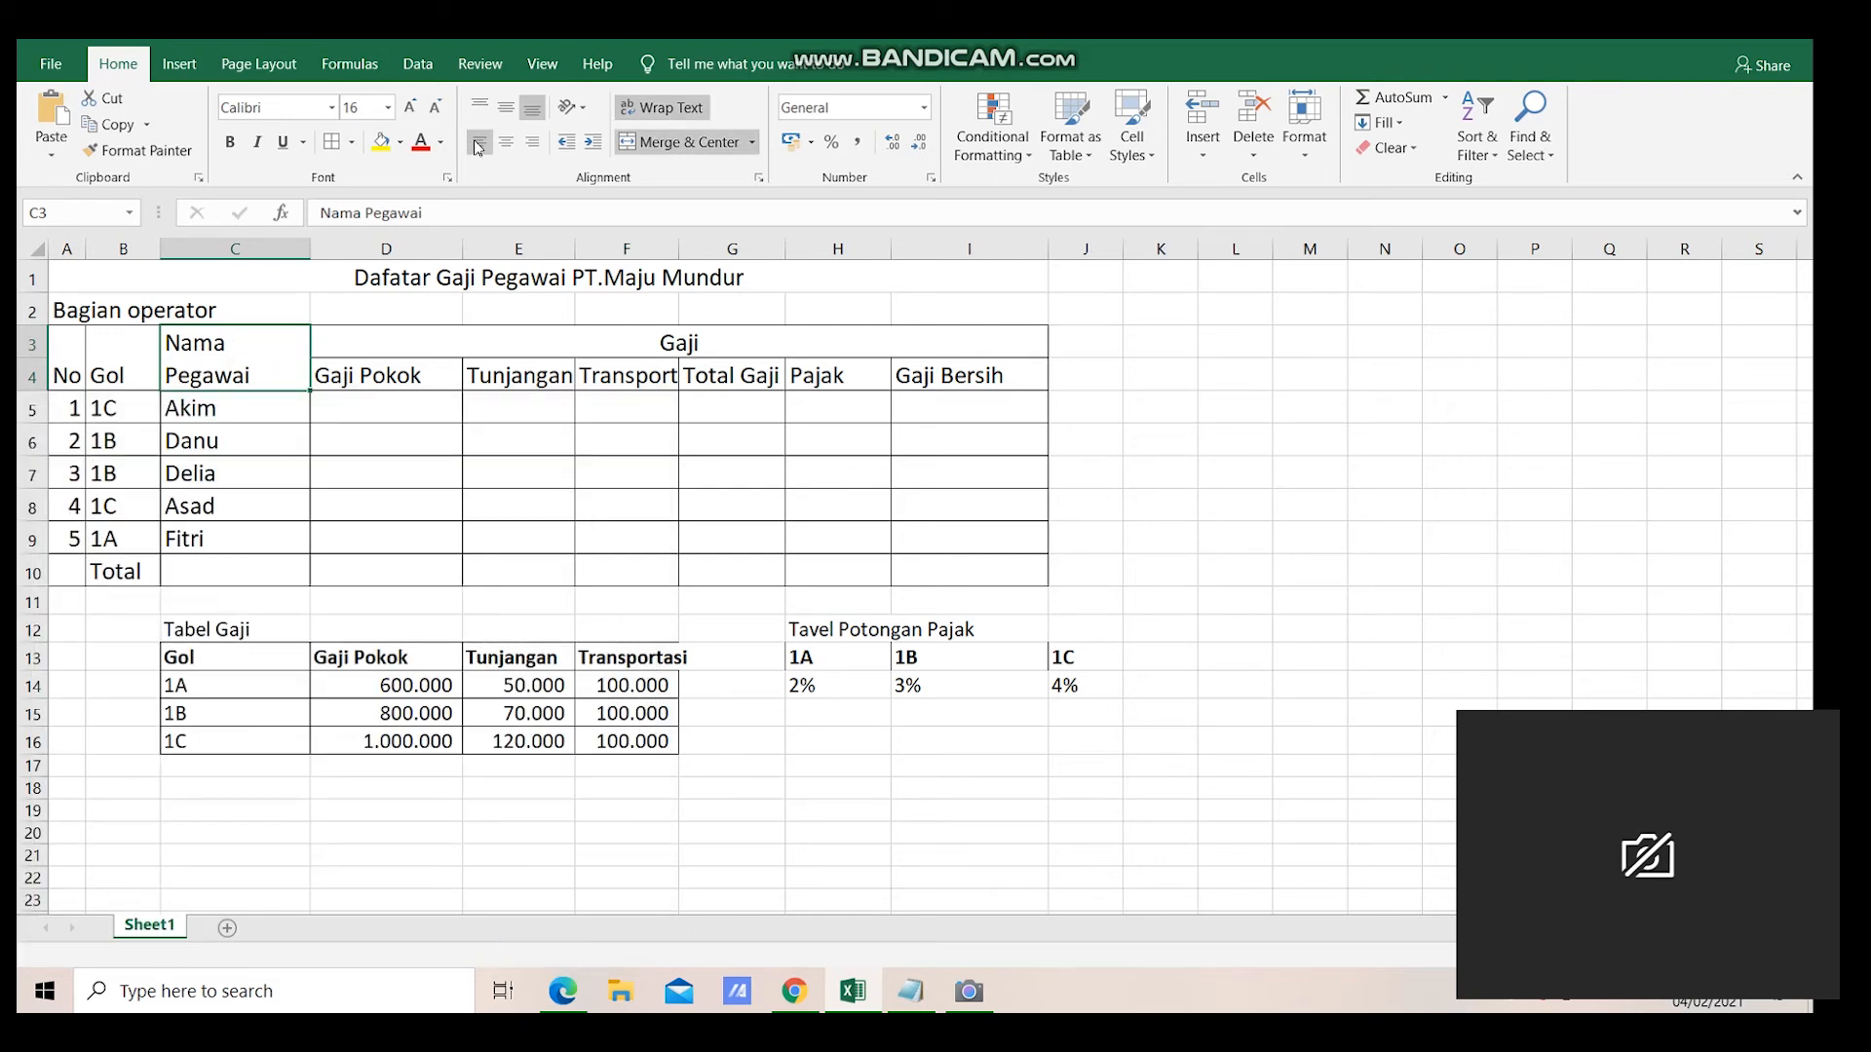
{"action": "left_click", "coordinate": [506, 142]}
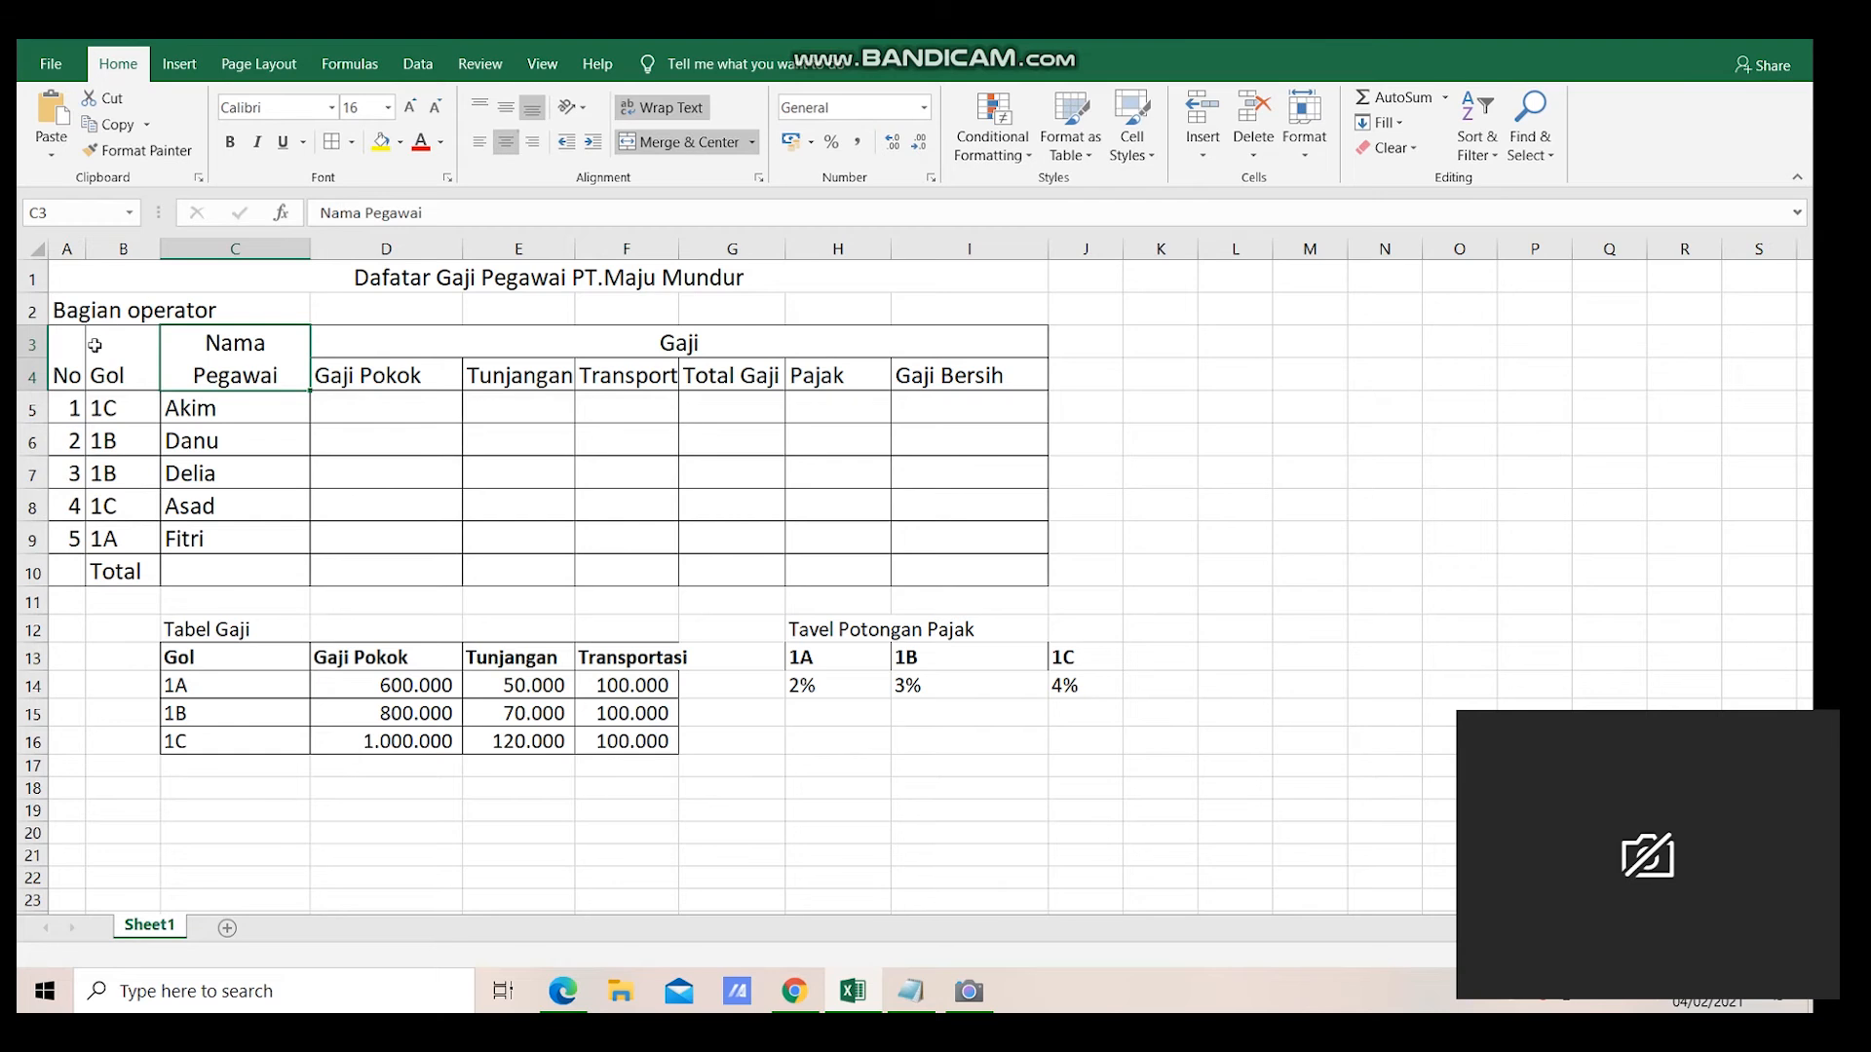
- Middle-align the No and Gol headings vertically, and widen column F to fit the full Transportasi heading
{"action": "left_click_drag", "start_coordinate": [77, 348], "coordinate": [110, 353]}
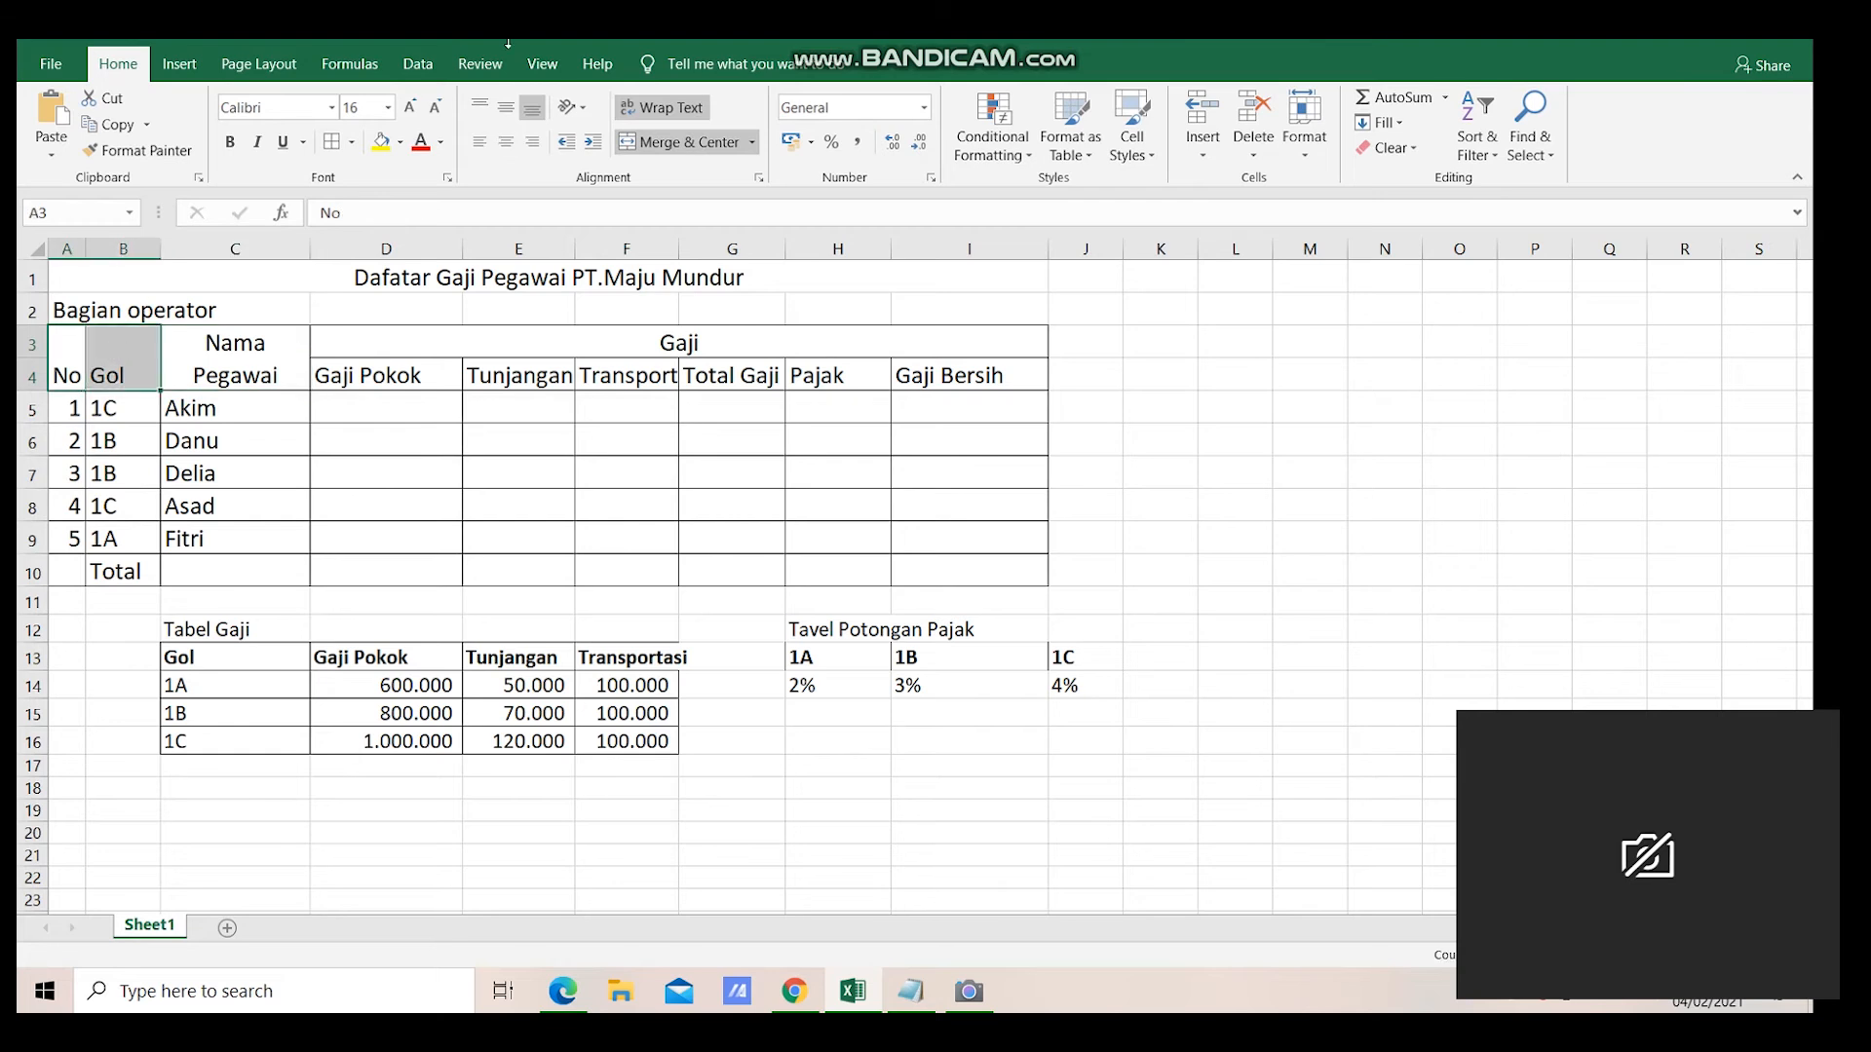
{"action": "left_click", "coordinate": [508, 108]}
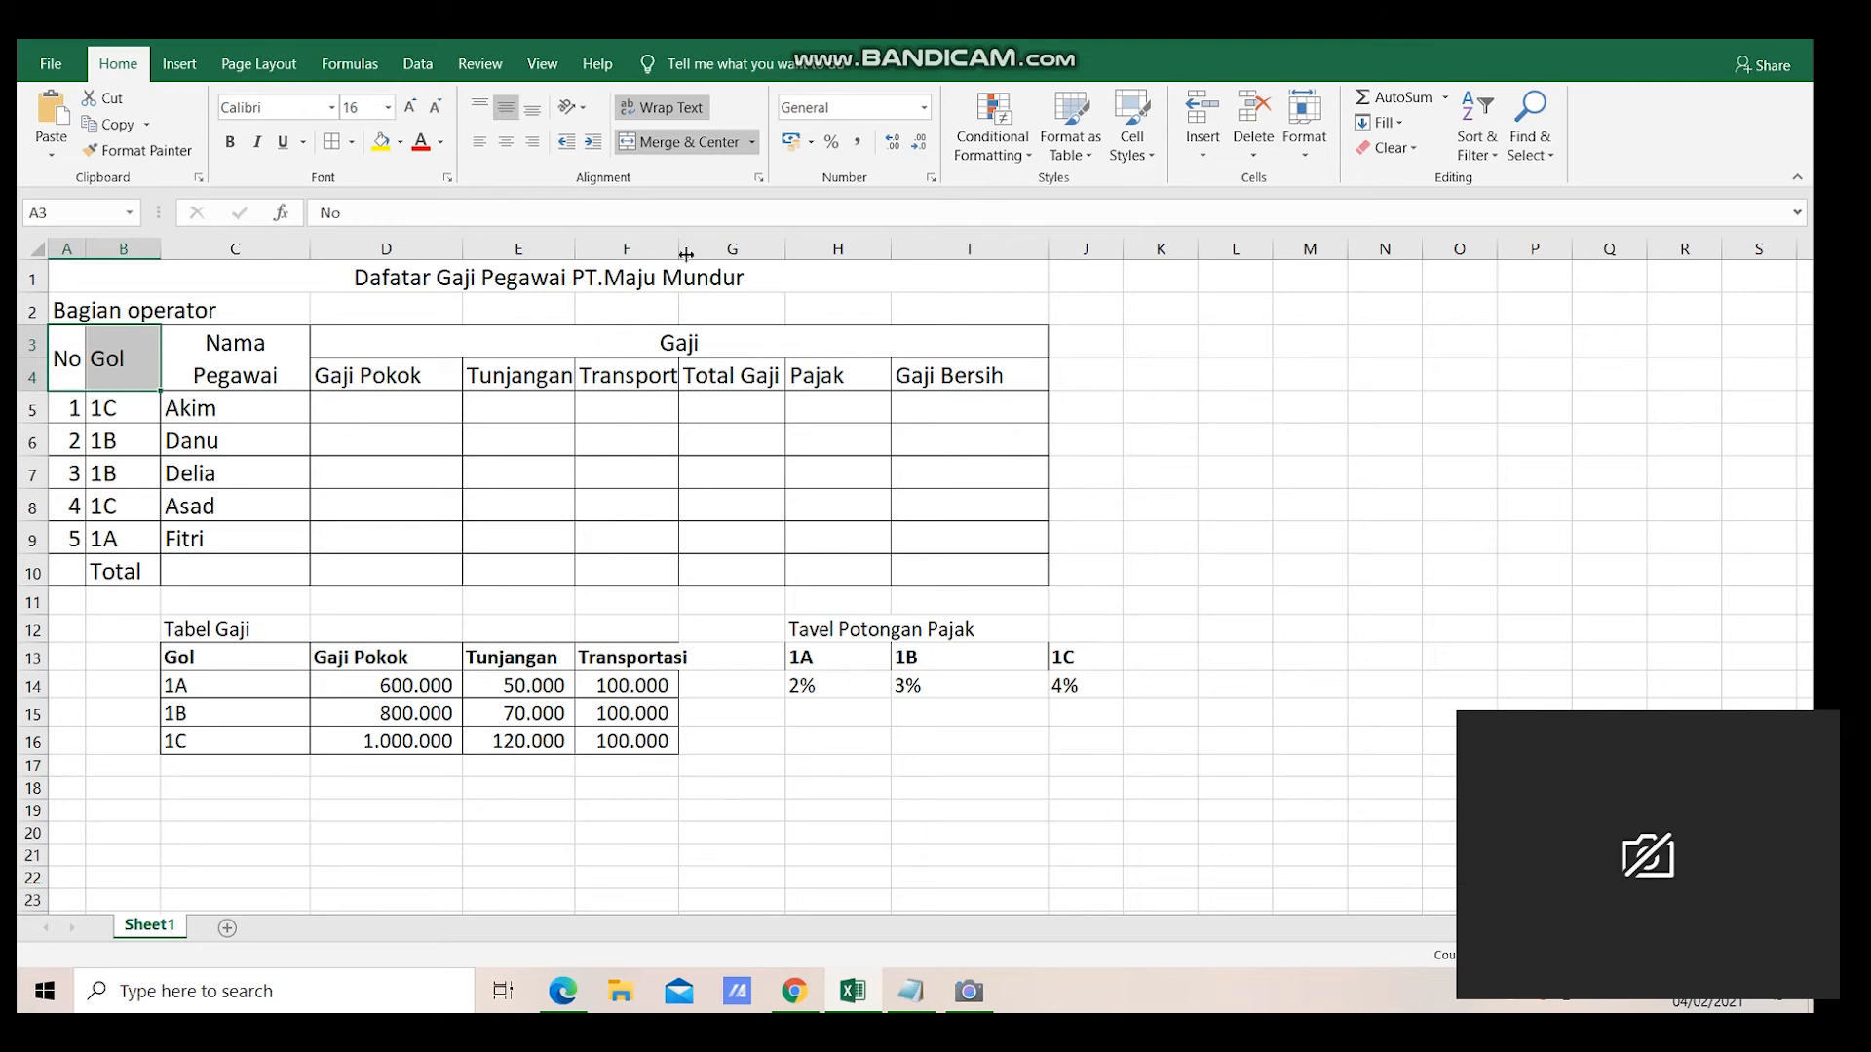
{"action": "left_click_drag", "start_coordinate": [679, 251], "coordinate": [734, 259]}
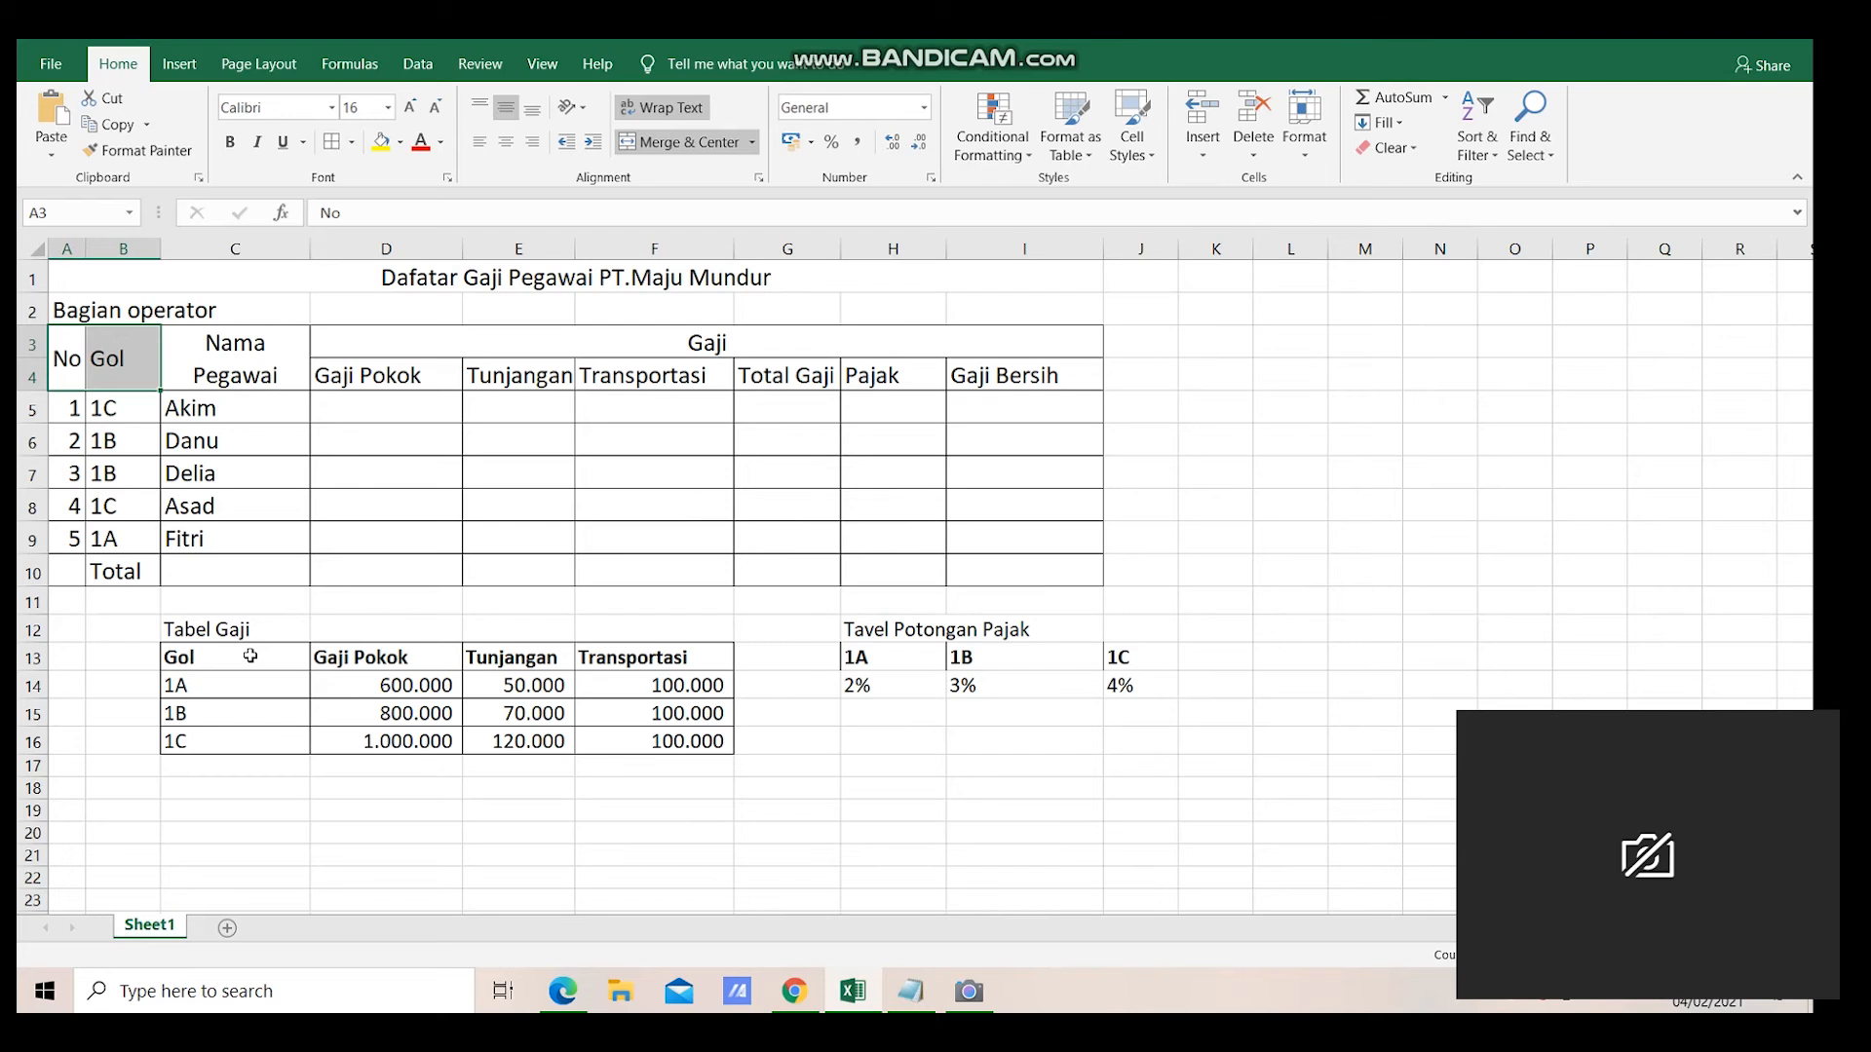
{"action": "left_click_drag", "start_coordinate": [250, 656], "coordinate": [284, 721]}
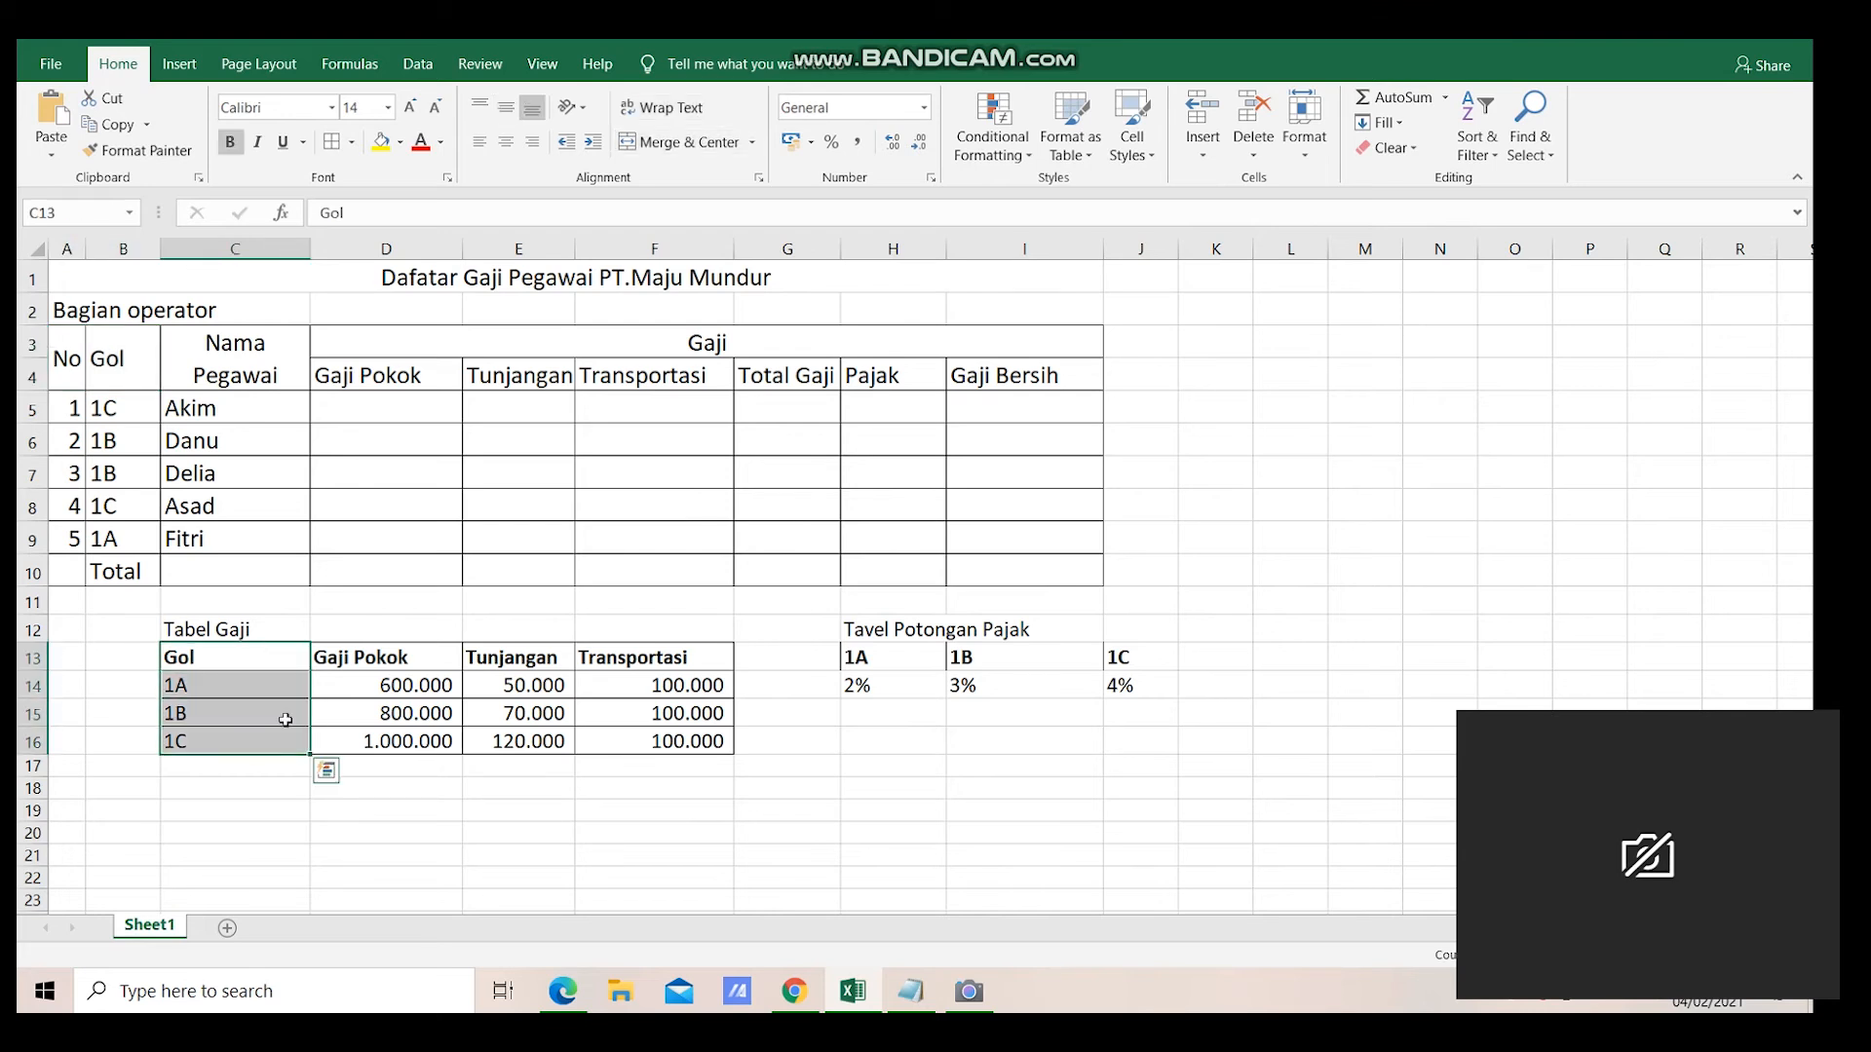
{"action": "left_click_drag", "start_coordinate": [370, 728], "coordinate": [372, 744]}
{"action": "left_click_drag", "start_coordinate": [531, 662], "coordinate": [531, 743]}
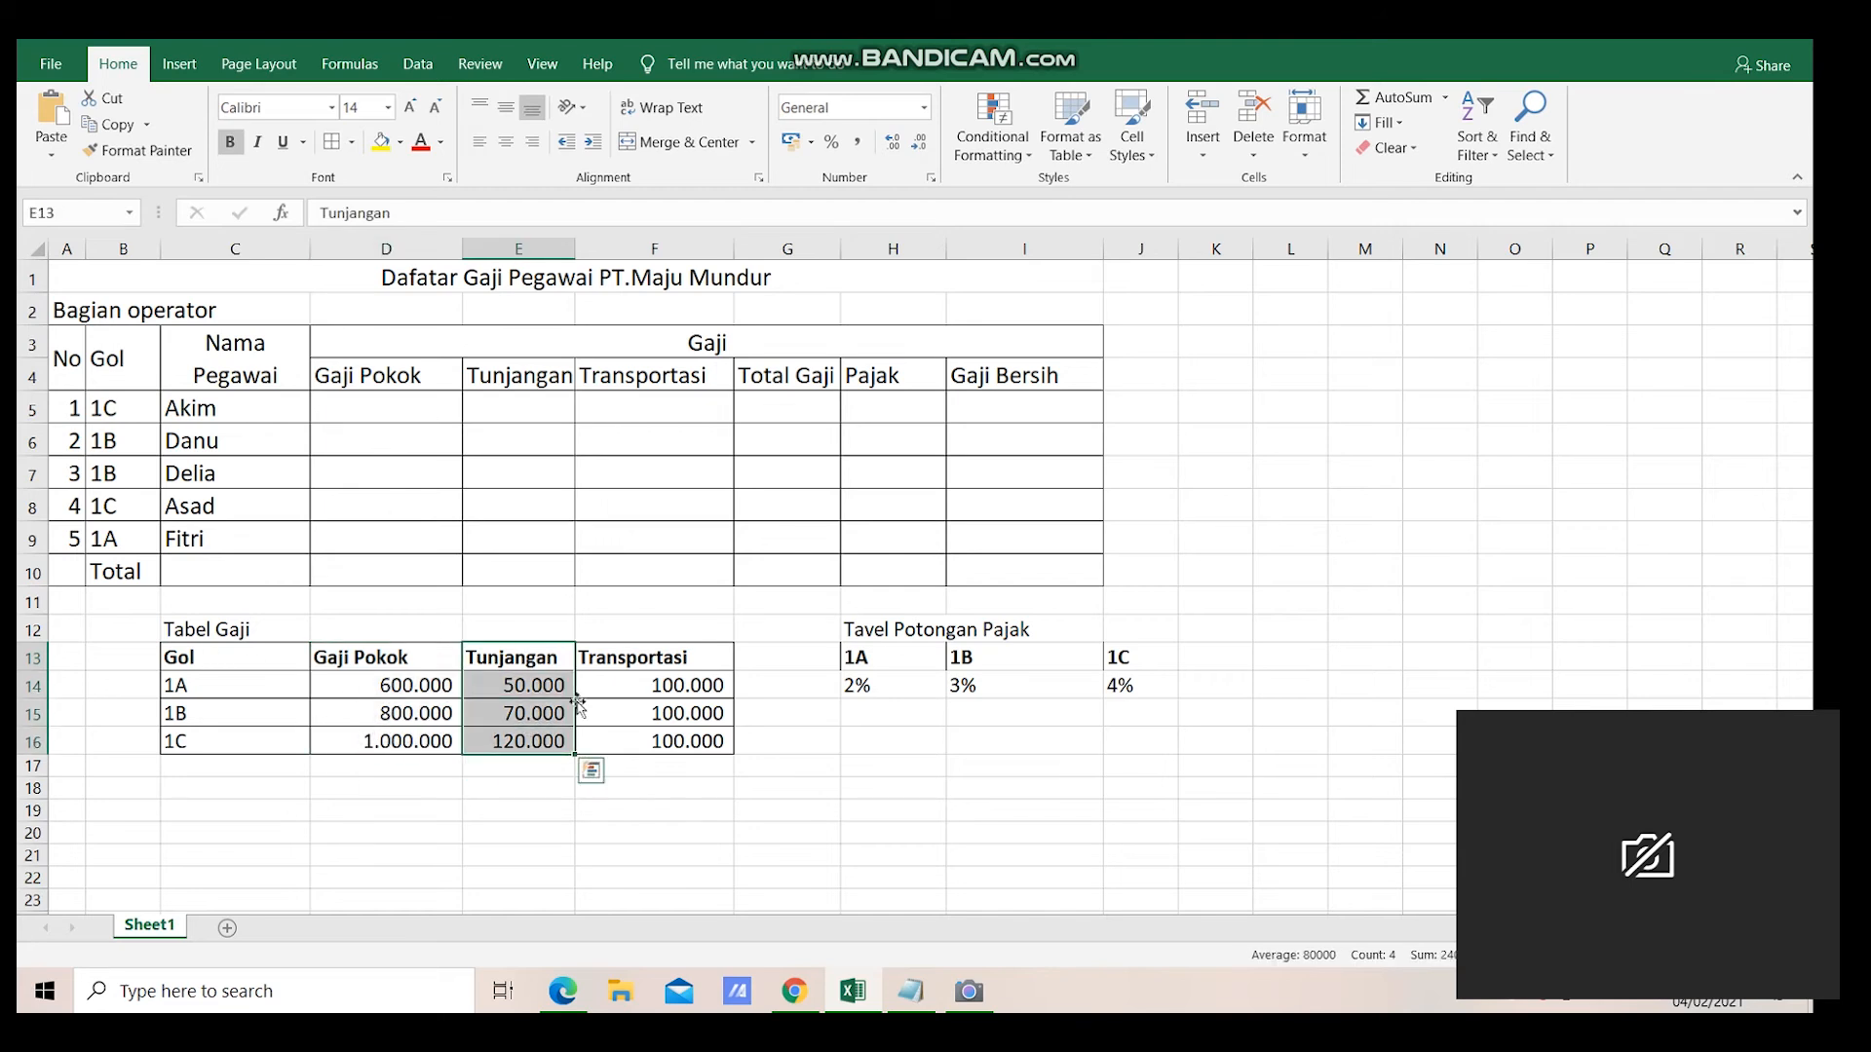
- Apply all borders to the tax deduction table in H13:J14
{"action": "left_click_drag", "start_coordinate": [858, 655], "coordinate": [1116, 672]}
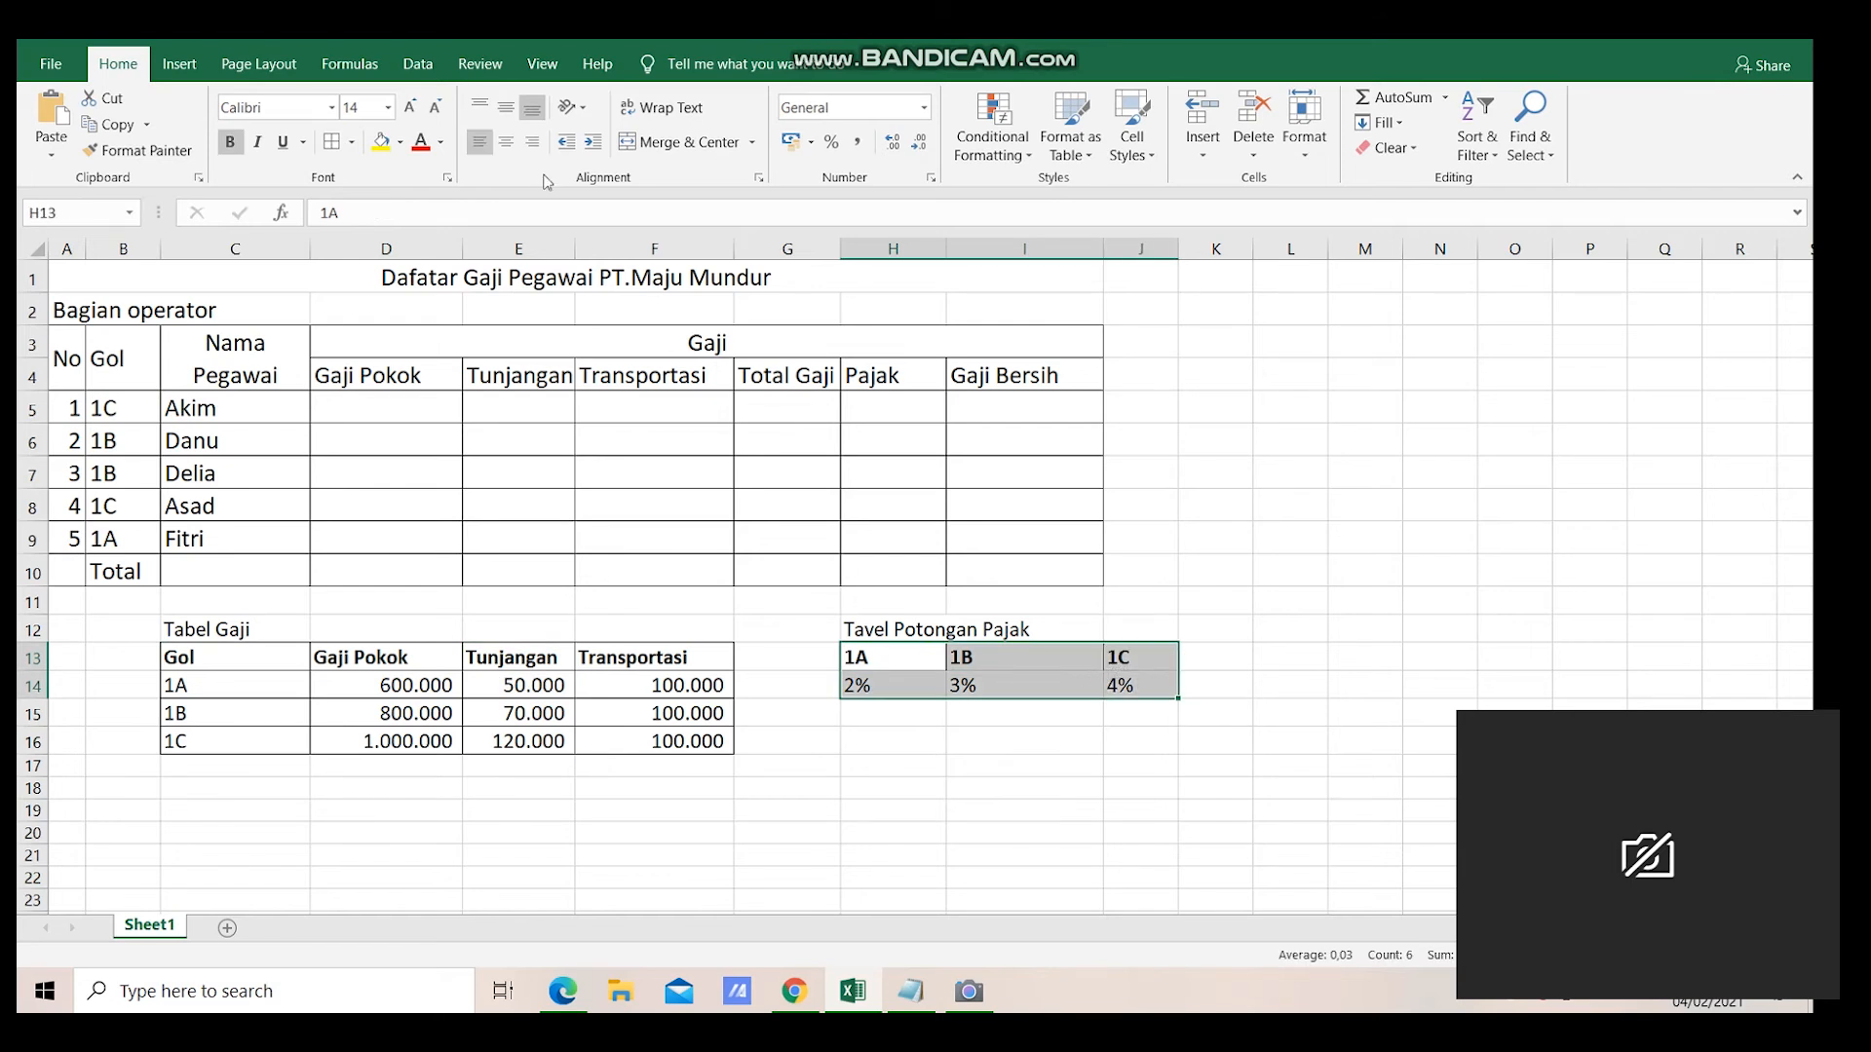
{"action": "left_click", "coordinate": [328, 148]}
{"action": "left_click", "coordinate": [804, 694]}
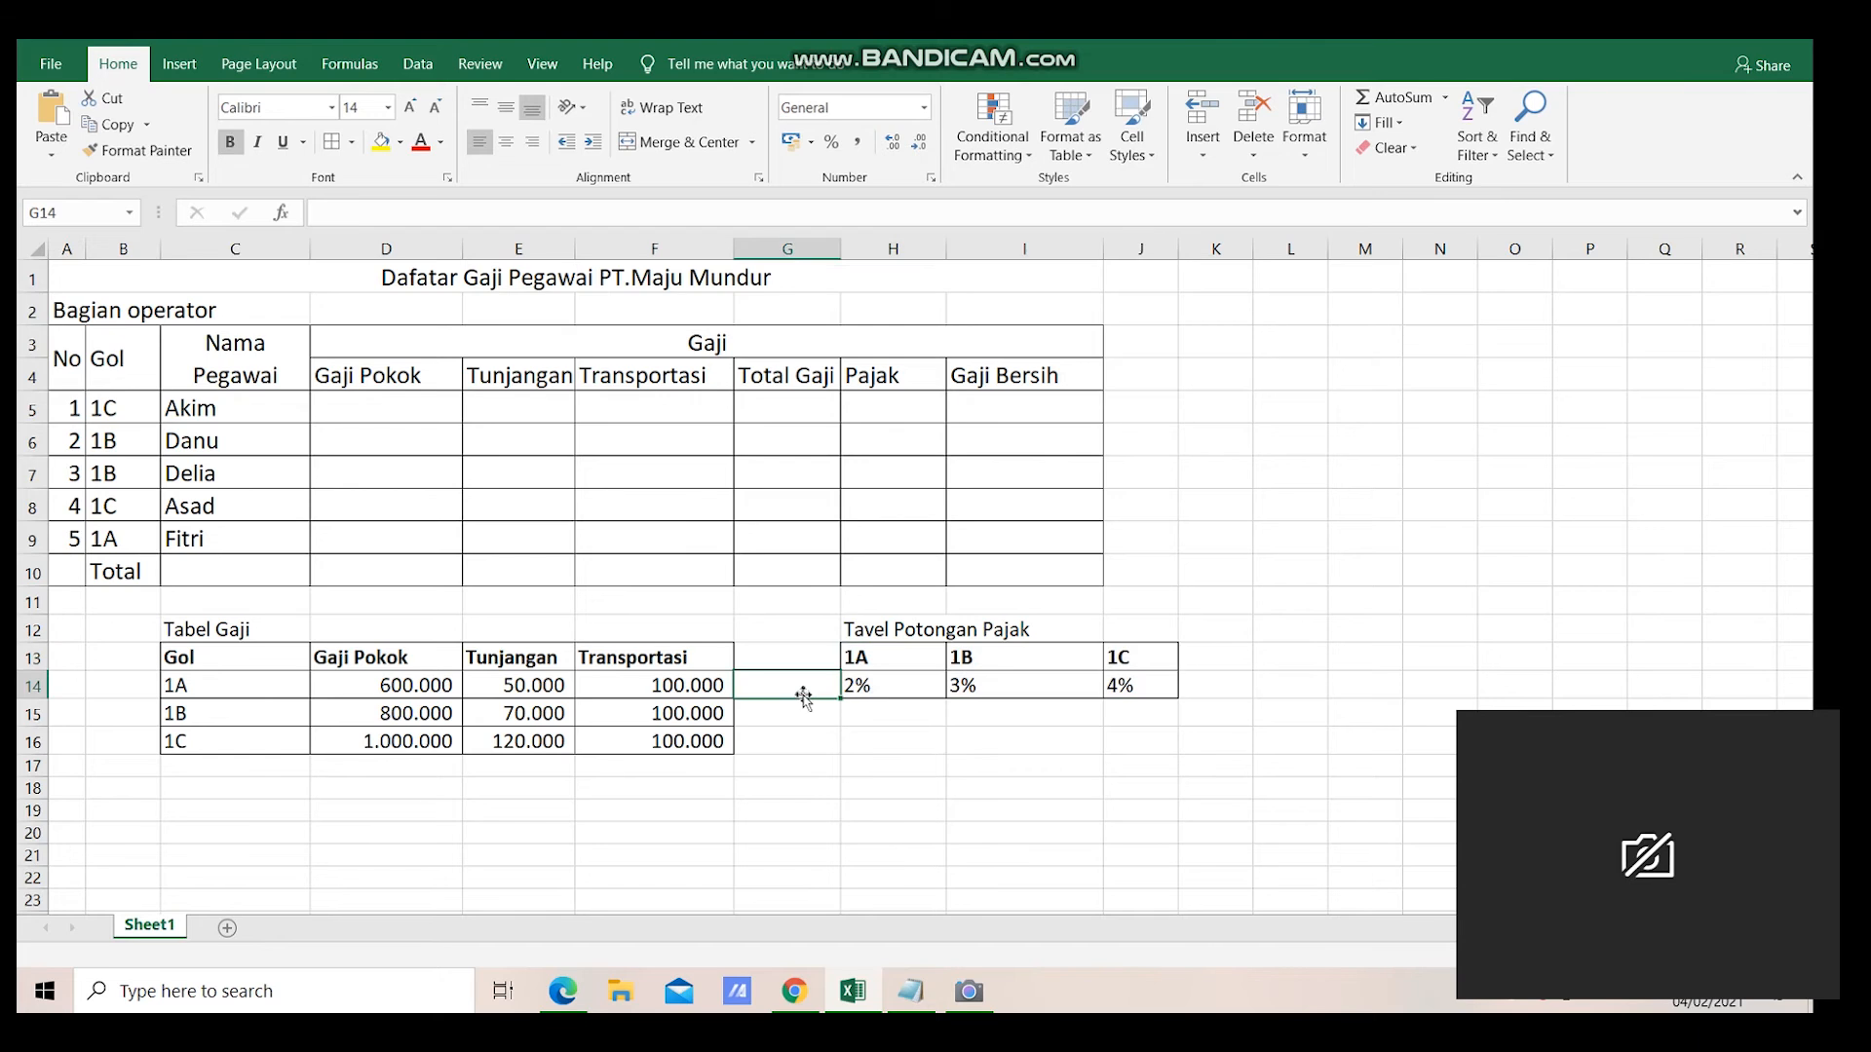
- Widen the Gaji Pokok column D and set the font size of cell D5 to 20
{"action": "left_click", "coordinate": [390, 400]}
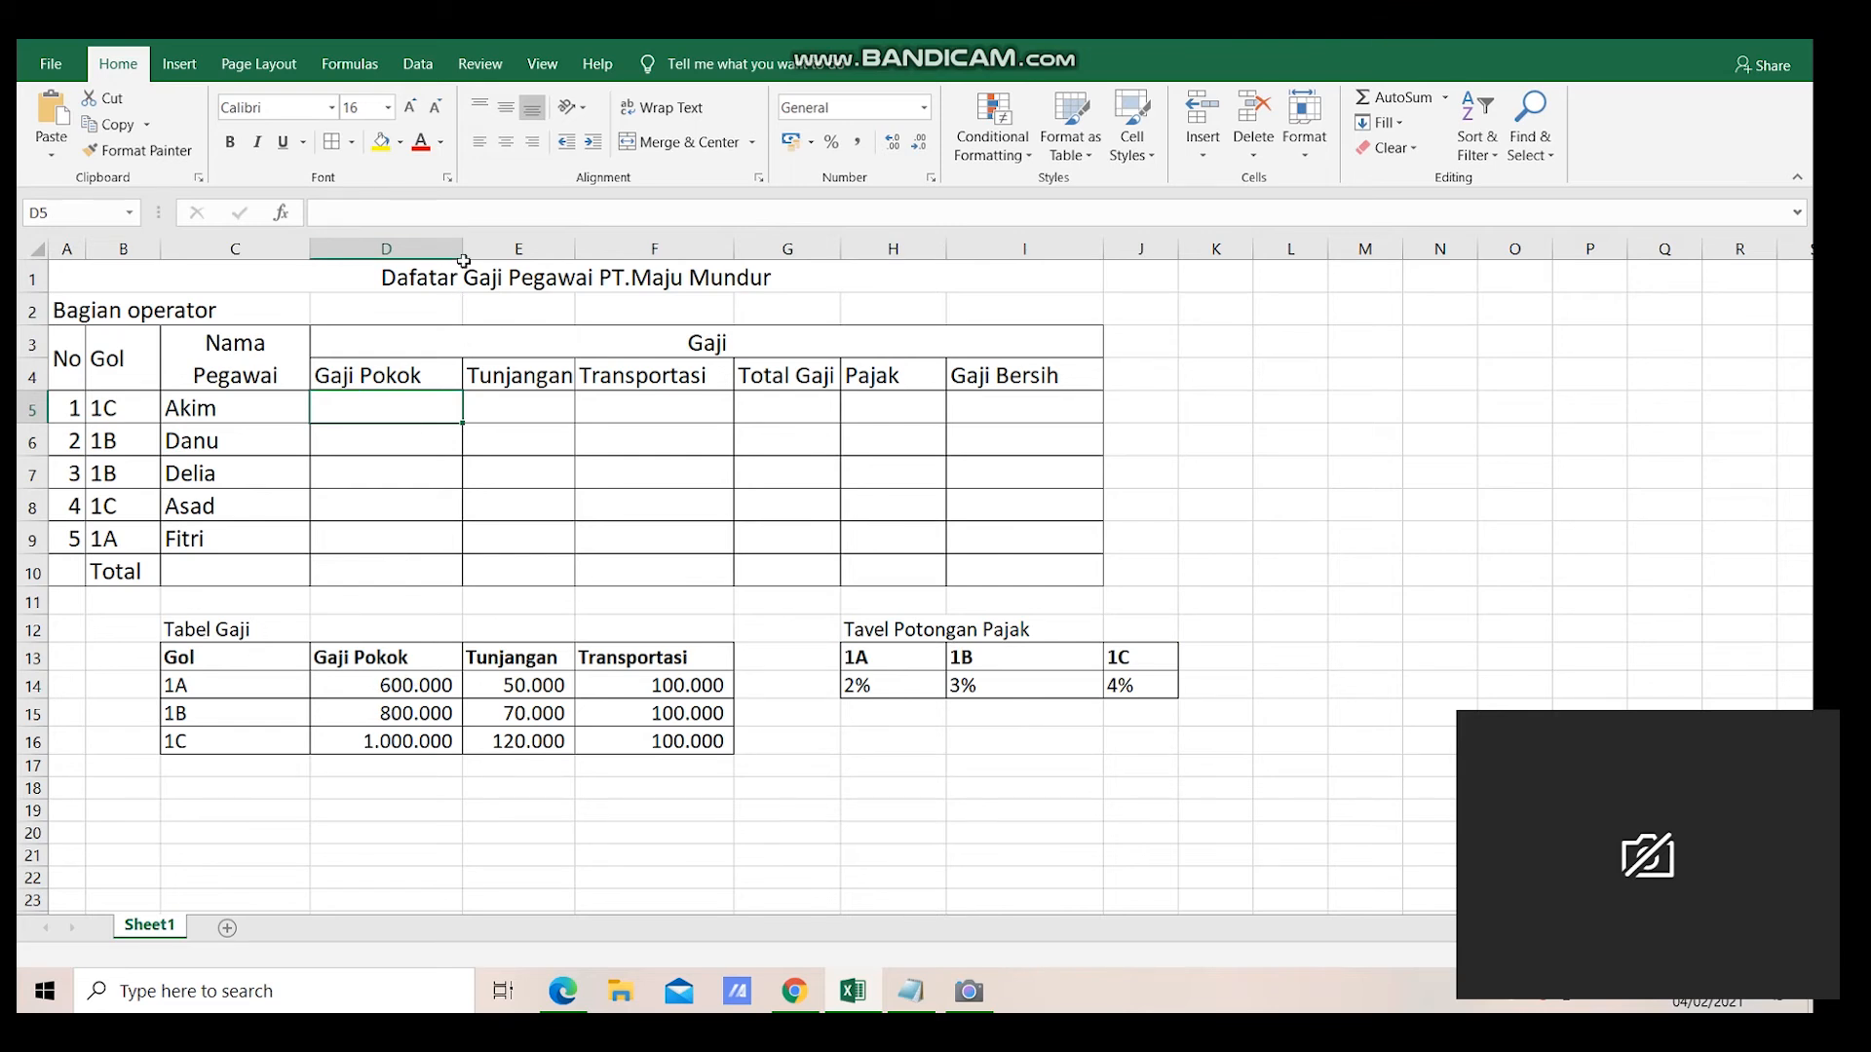
{"action": "left_click_drag", "start_coordinate": [462, 253], "coordinate": [580, 249]}
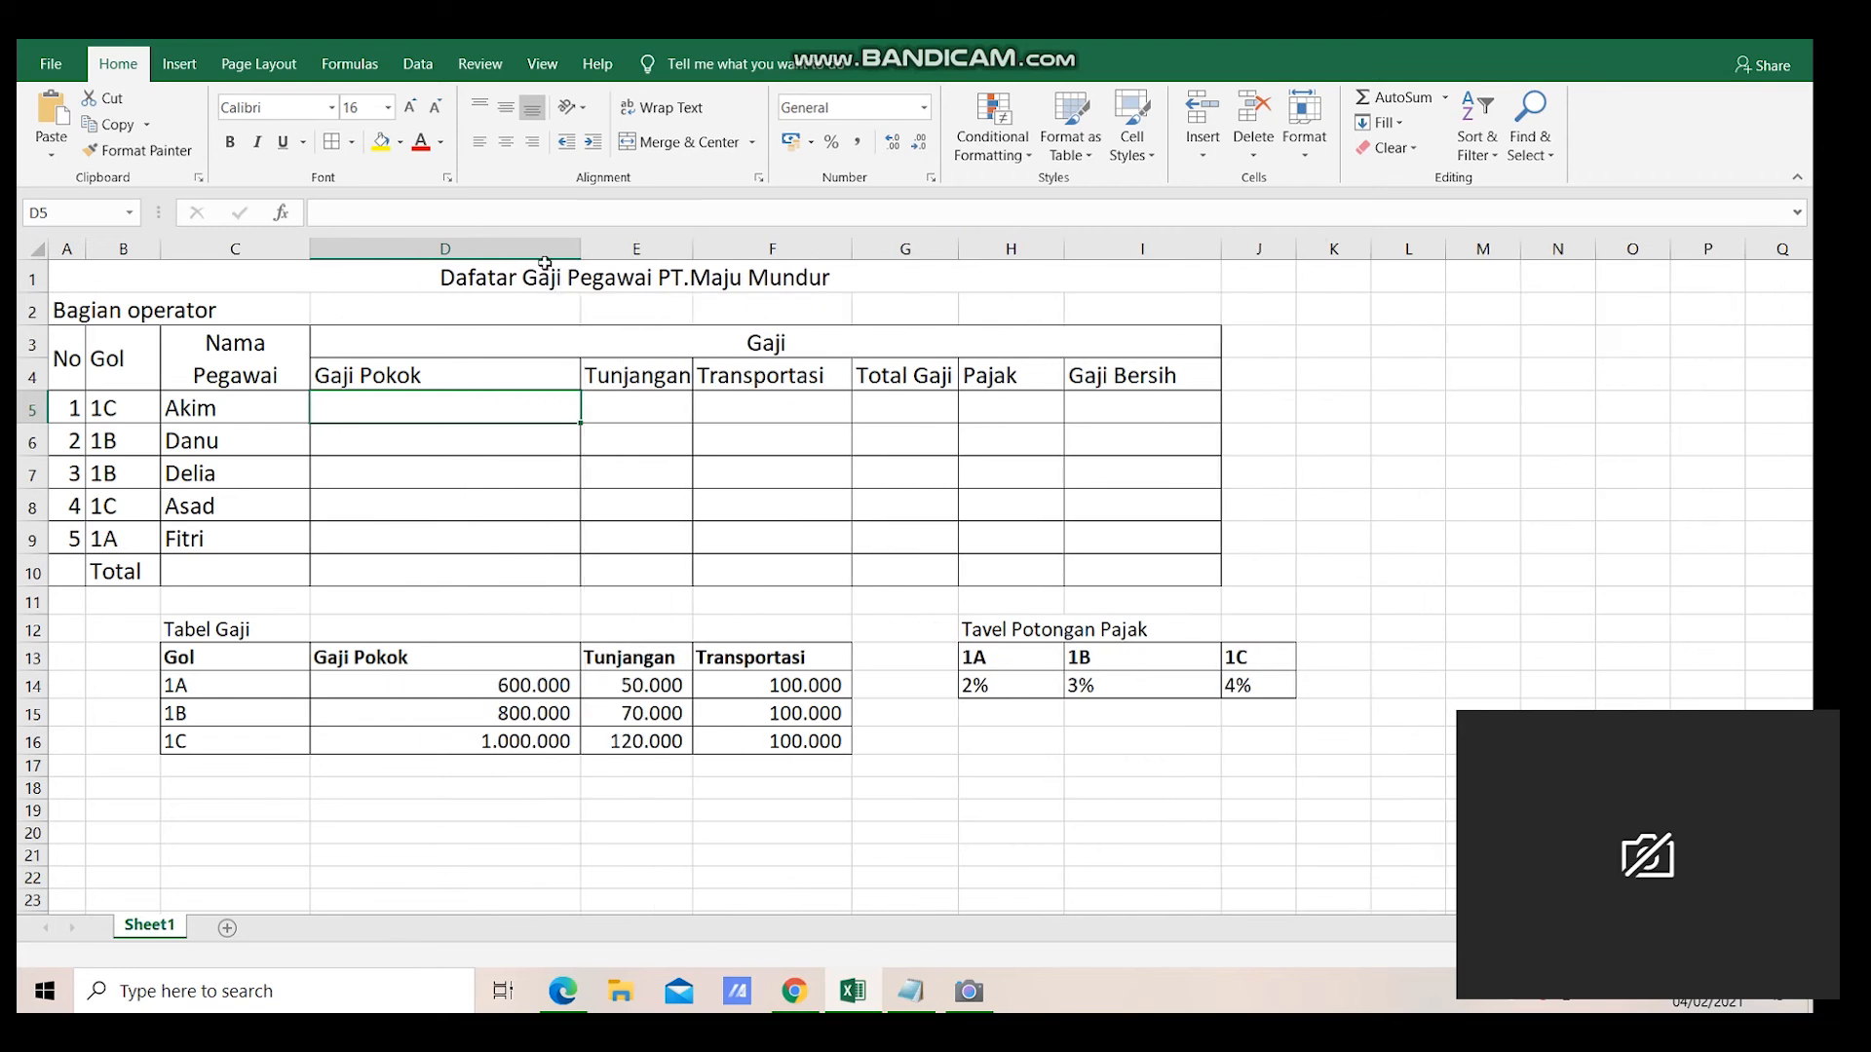
{"action": "left_click", "coordinate": [388, 107]}
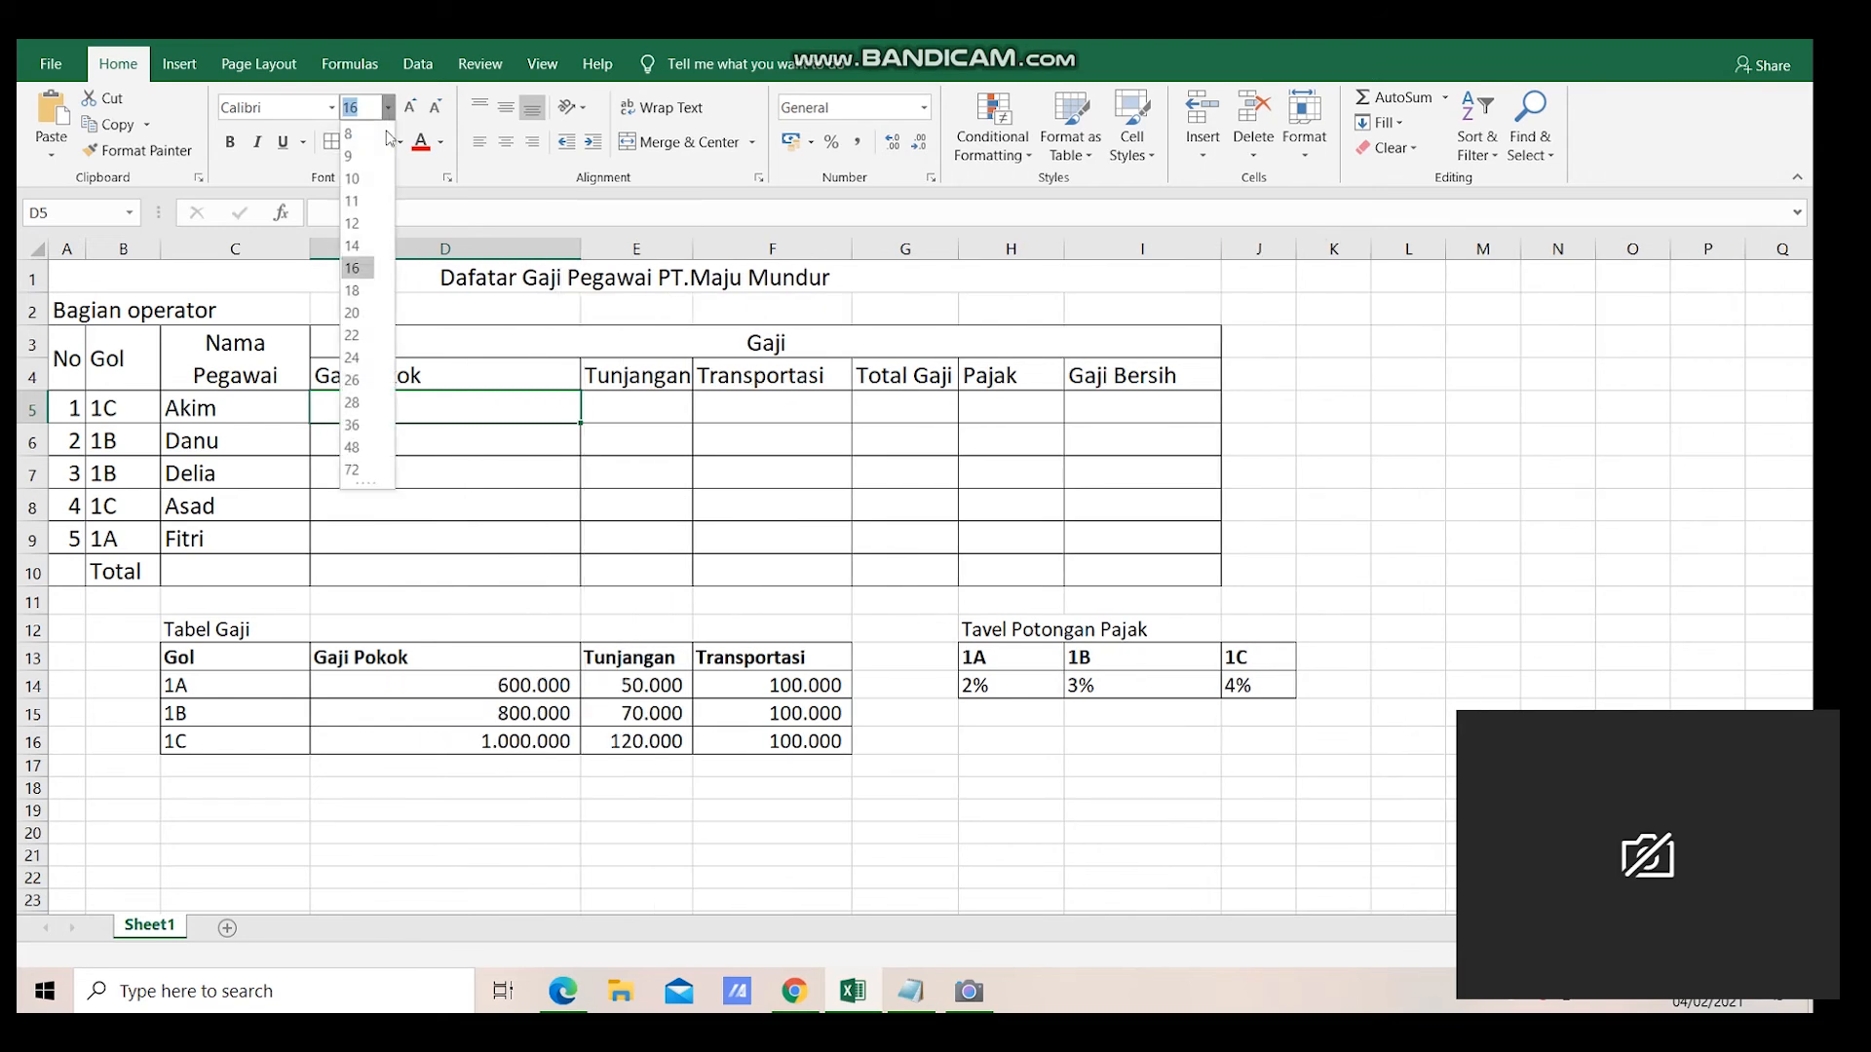
{"action": "left_click", "coordinate": [353, 313]}
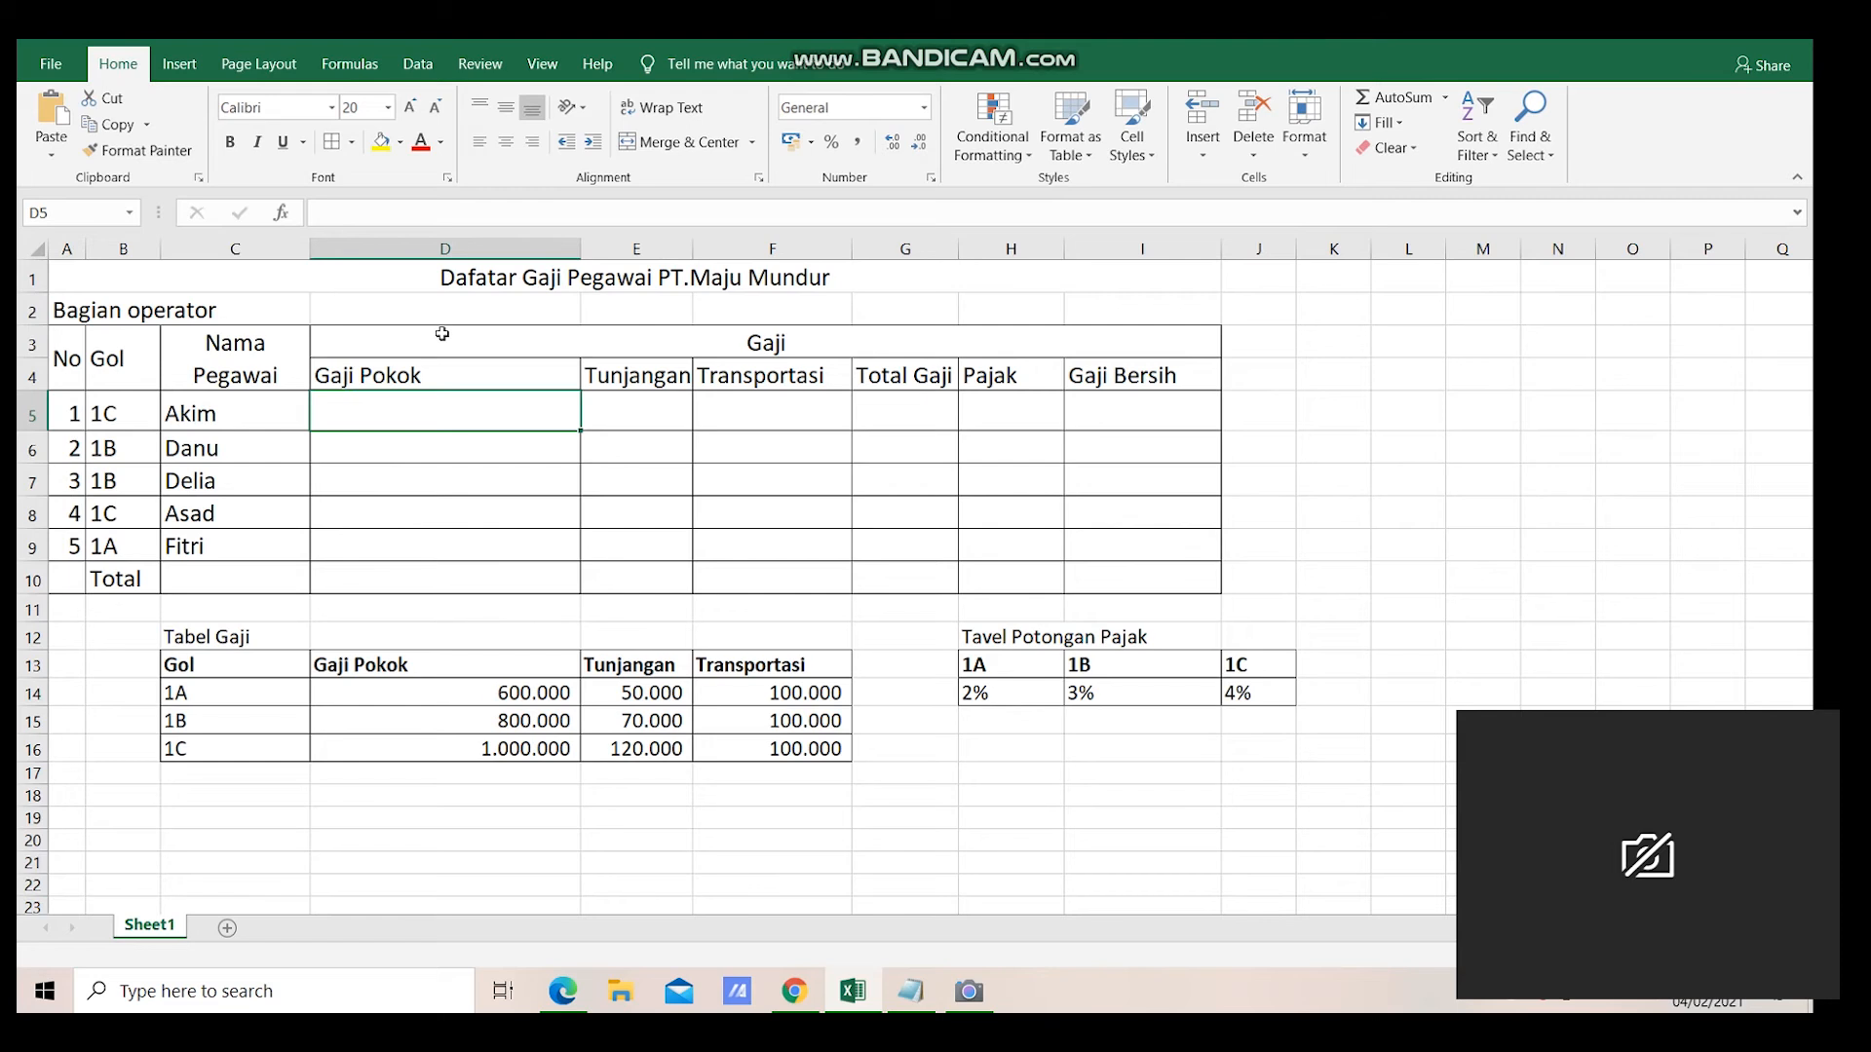
- Start a VLOOKUP formula in D5 with B5 as the lookup value and C14:F16 as the table array
{"action": "type", "text": "="}
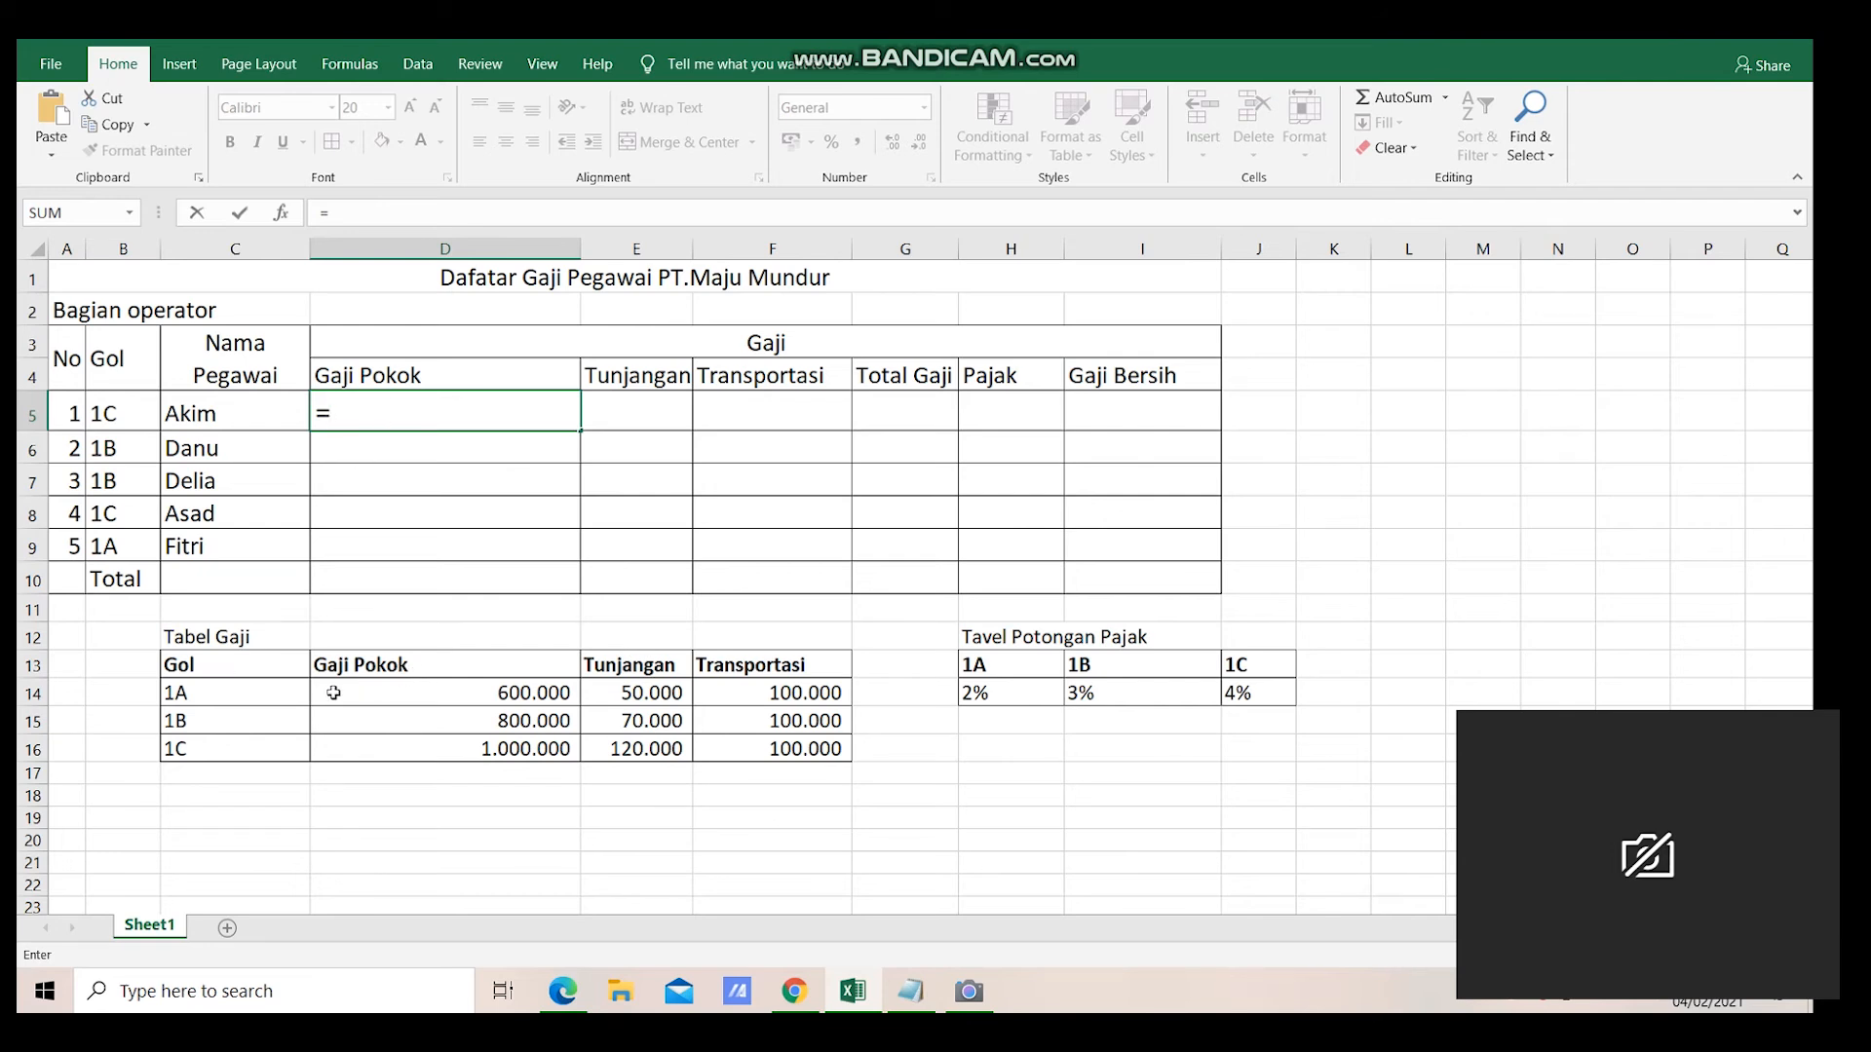
{"action": "type", "text": "vlooku"}
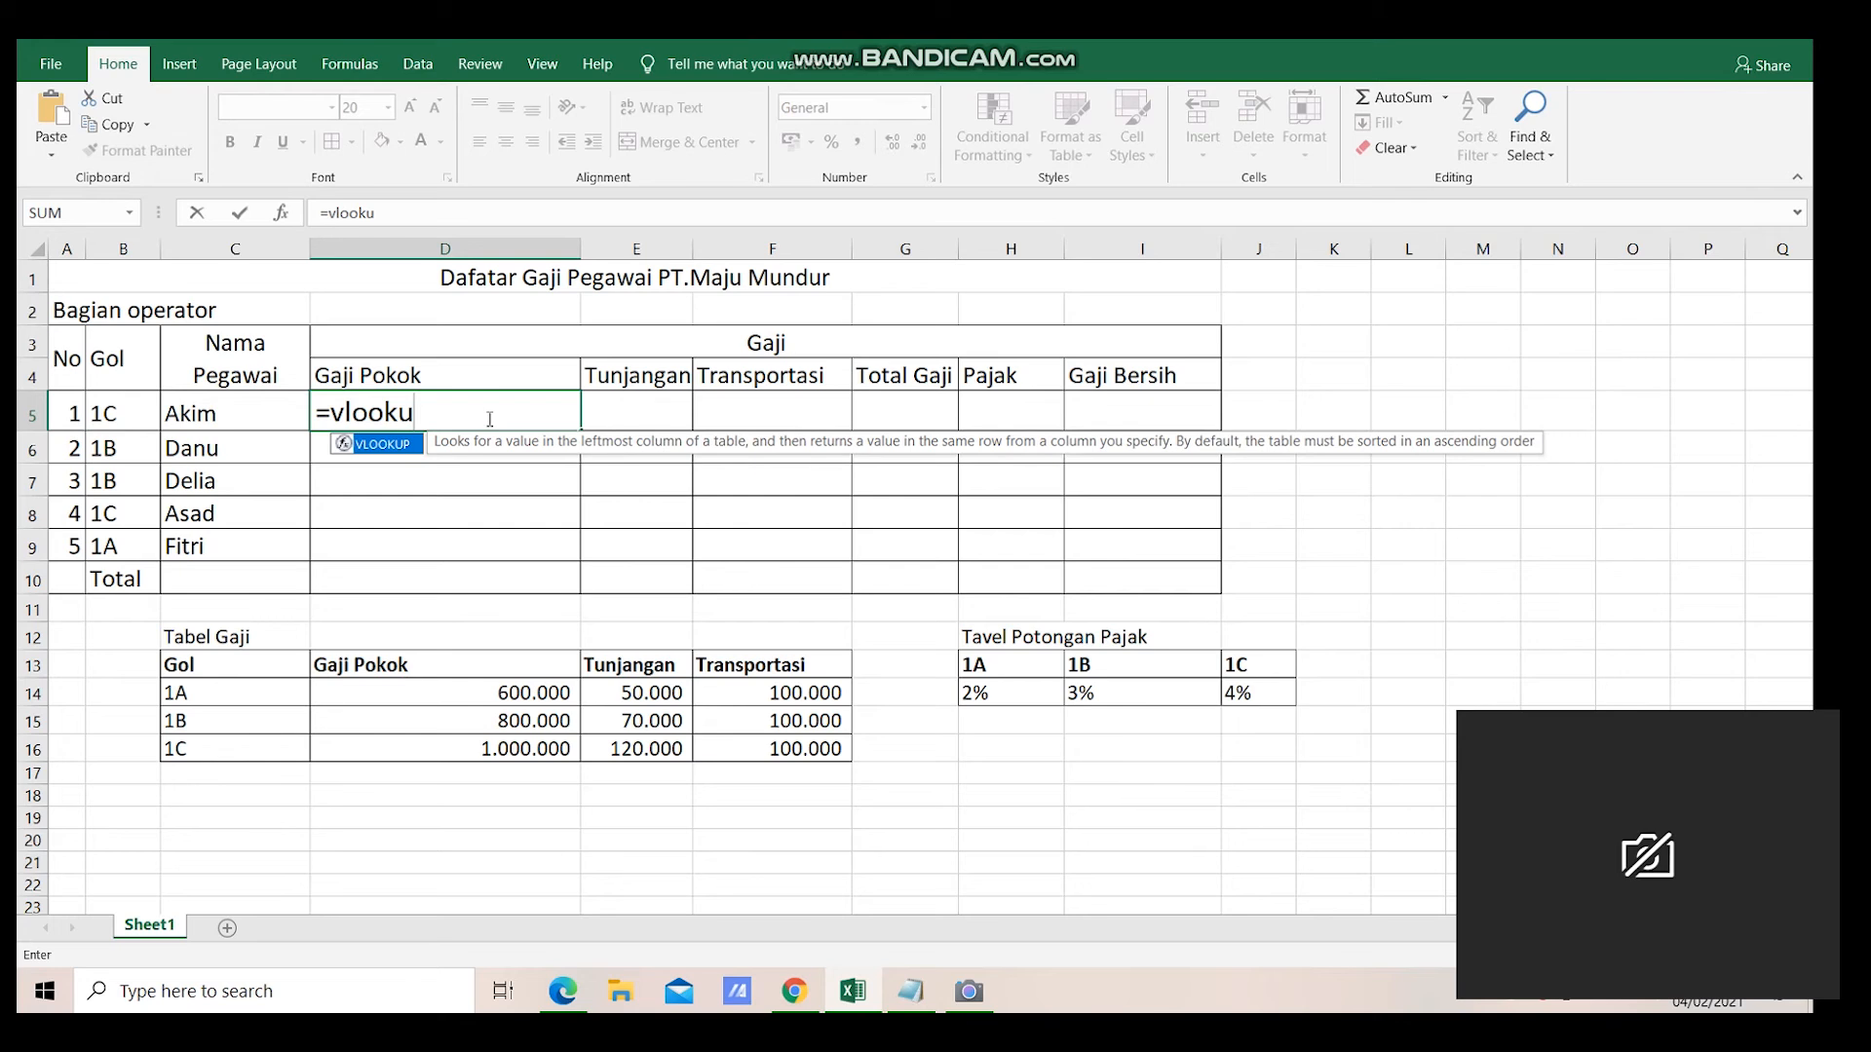
{"action": "type", "text": "p("}
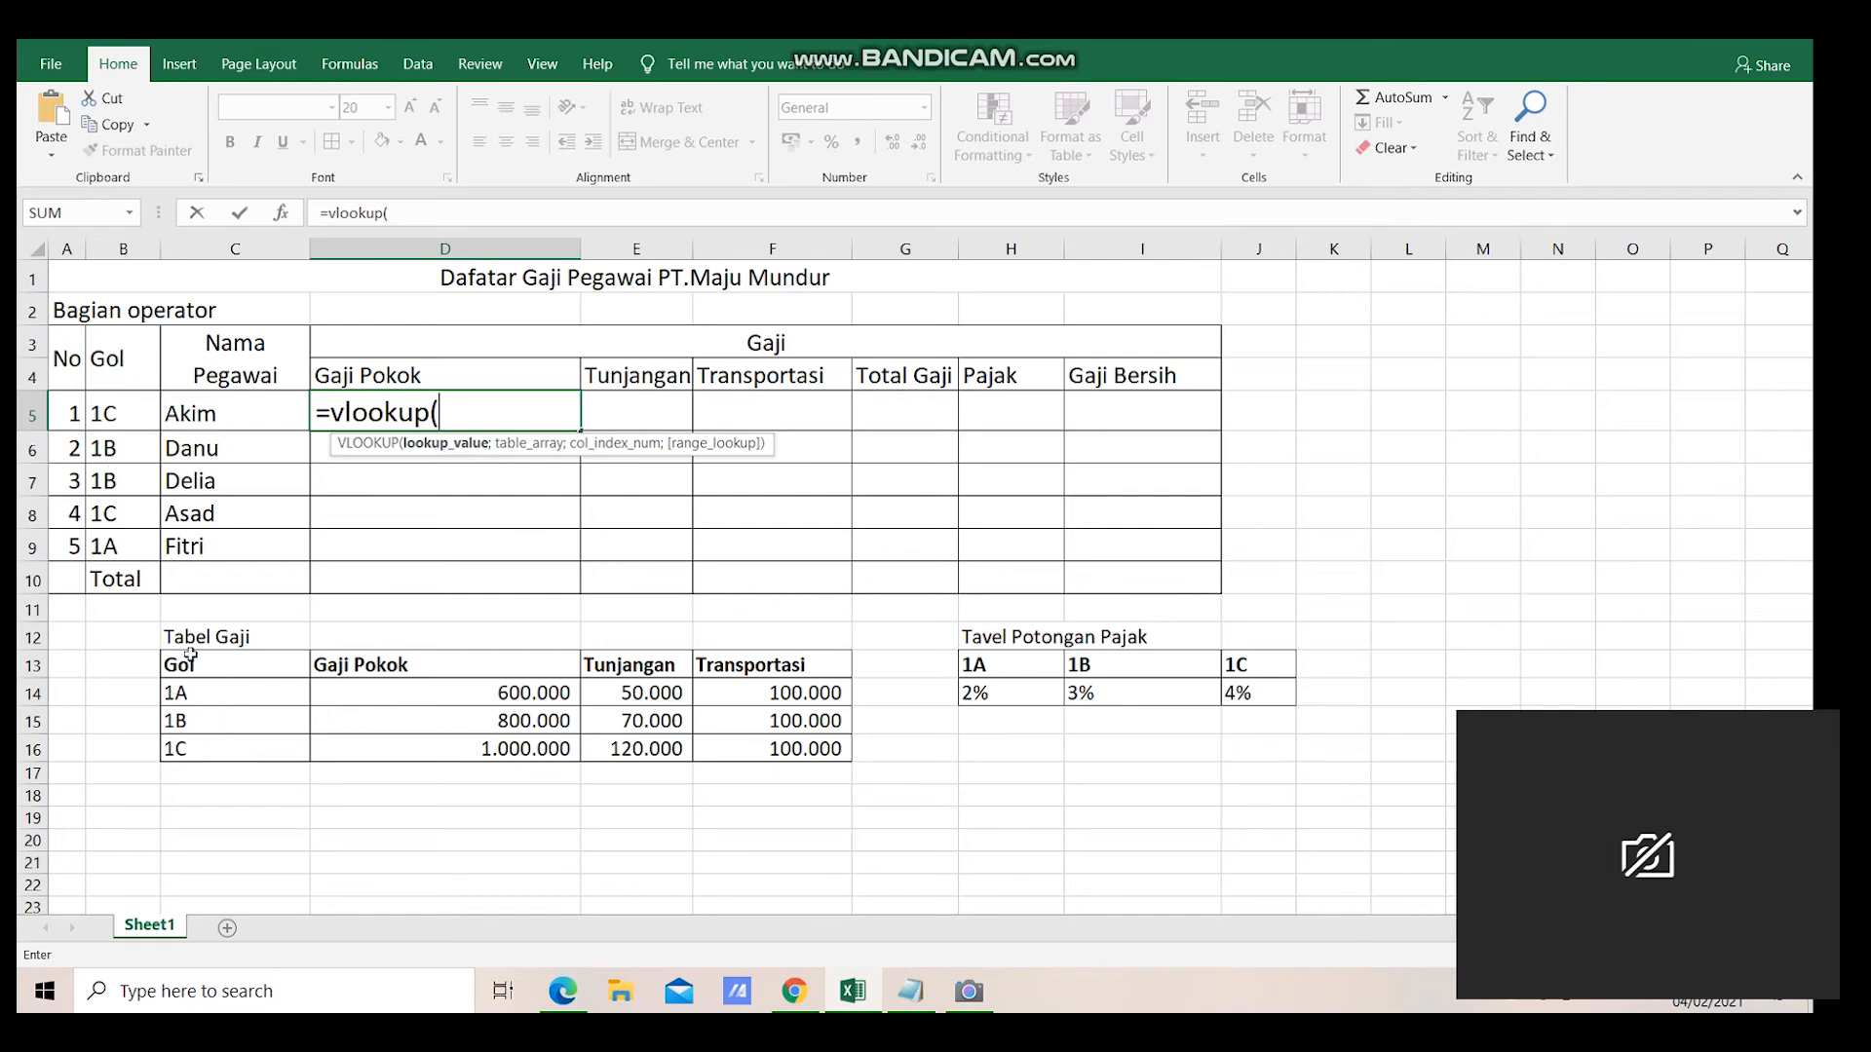
{"action": "left_click", "coordinate": [112, 415]}
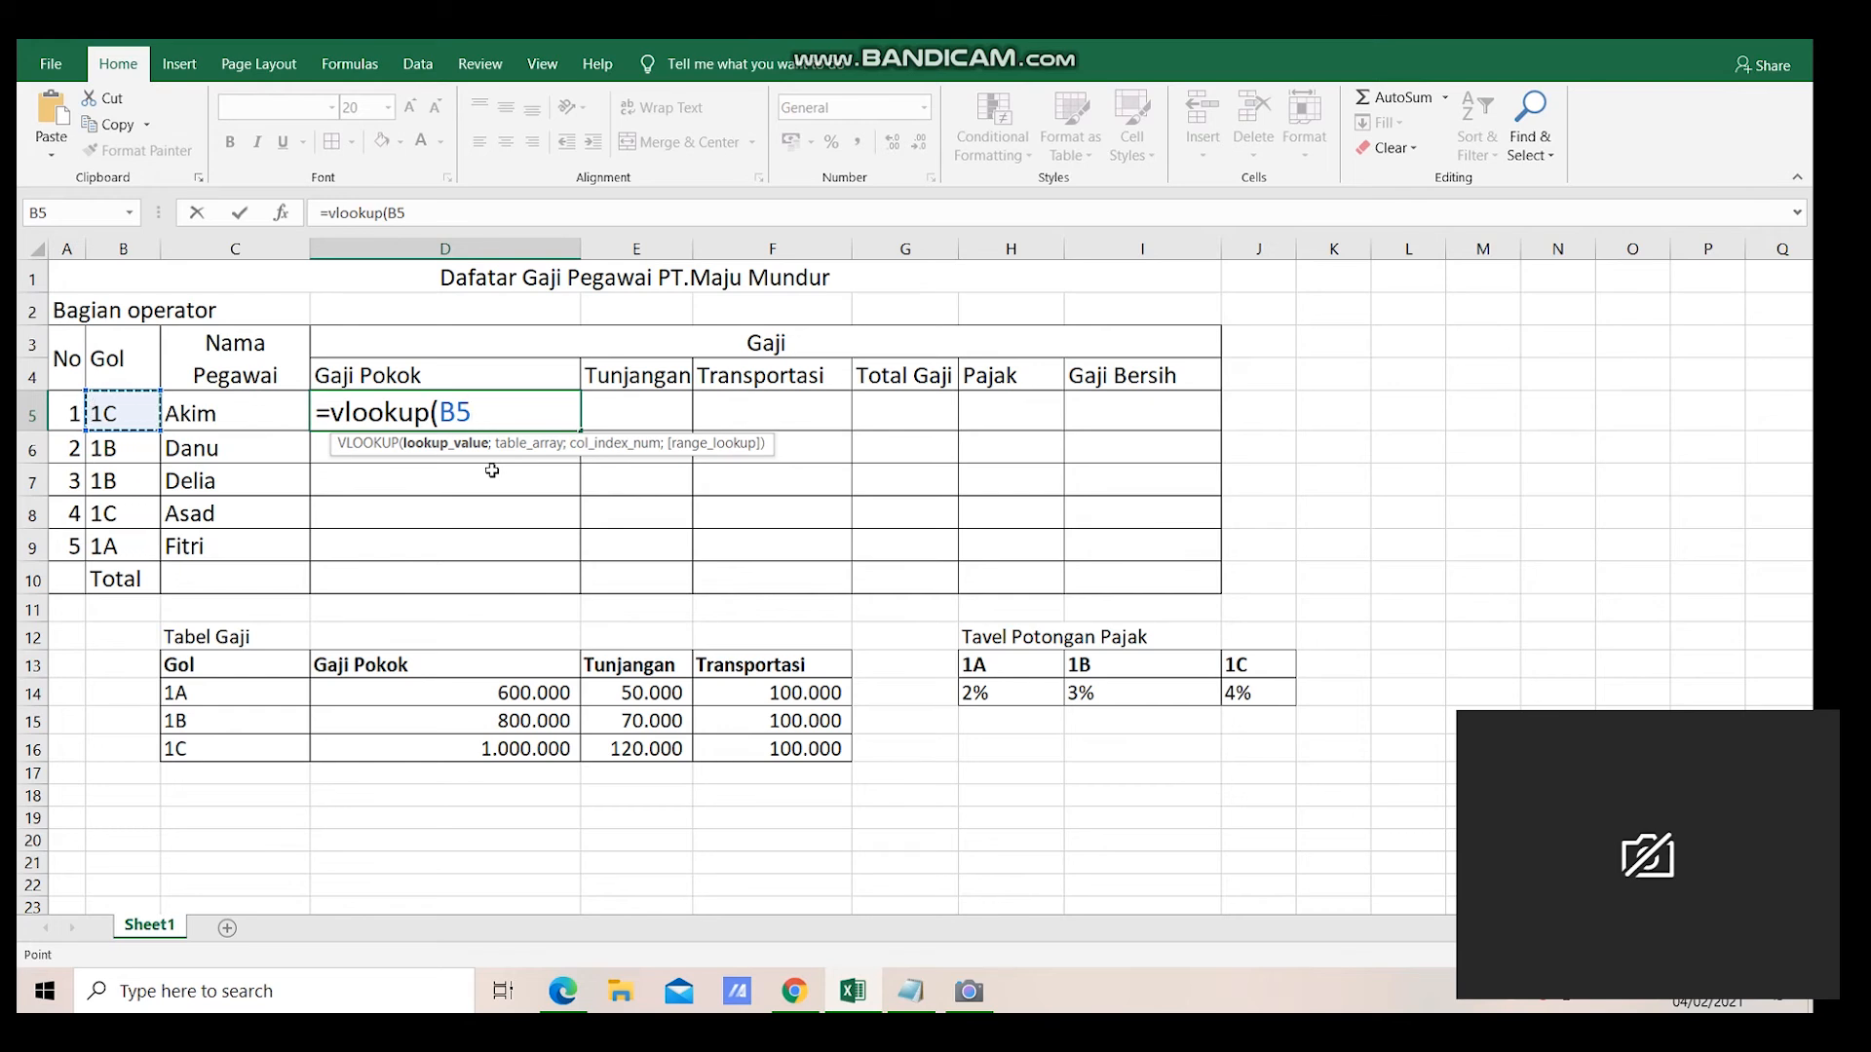
{"action": "type", "text": ";"}
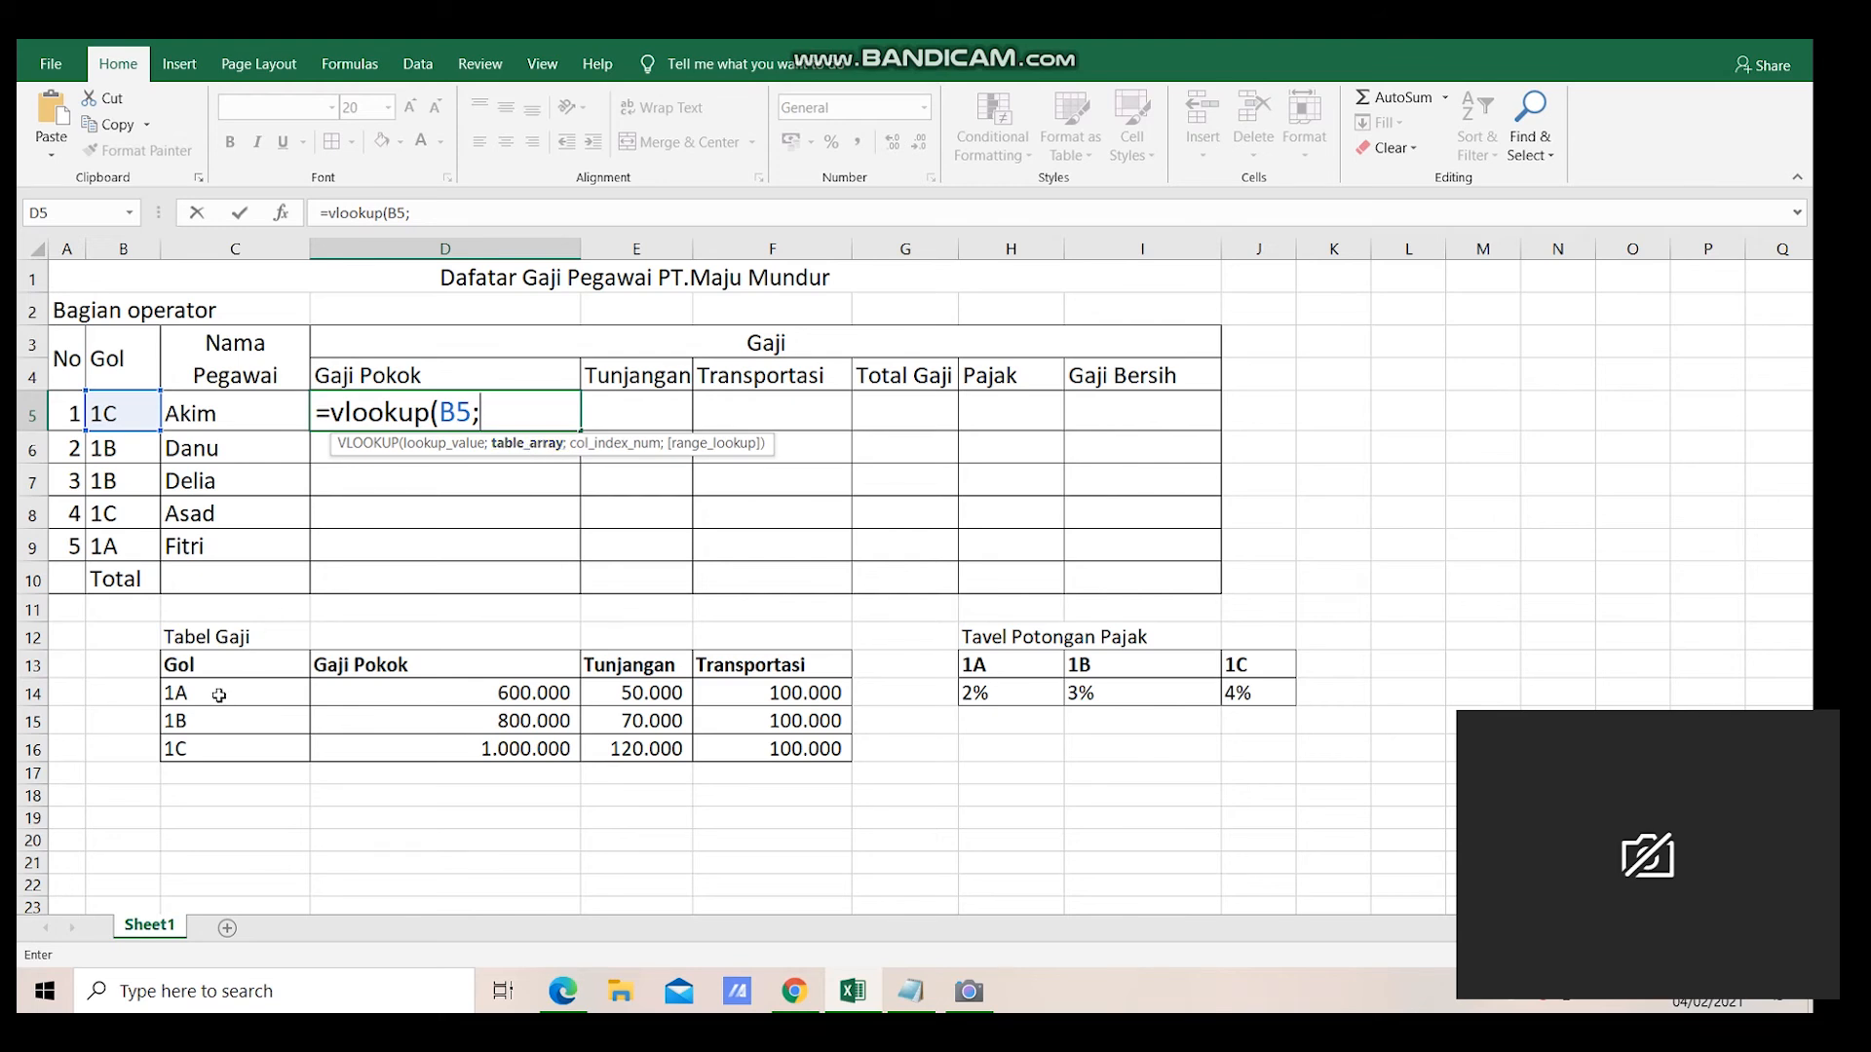
{"action": "left_click_drag", "start_coordinate": [219, 695], "coordinate": [471, 751]}
{"action": "left_click_drag", "start_coordinate": [613, 735], "coordinate": [749, 750]}
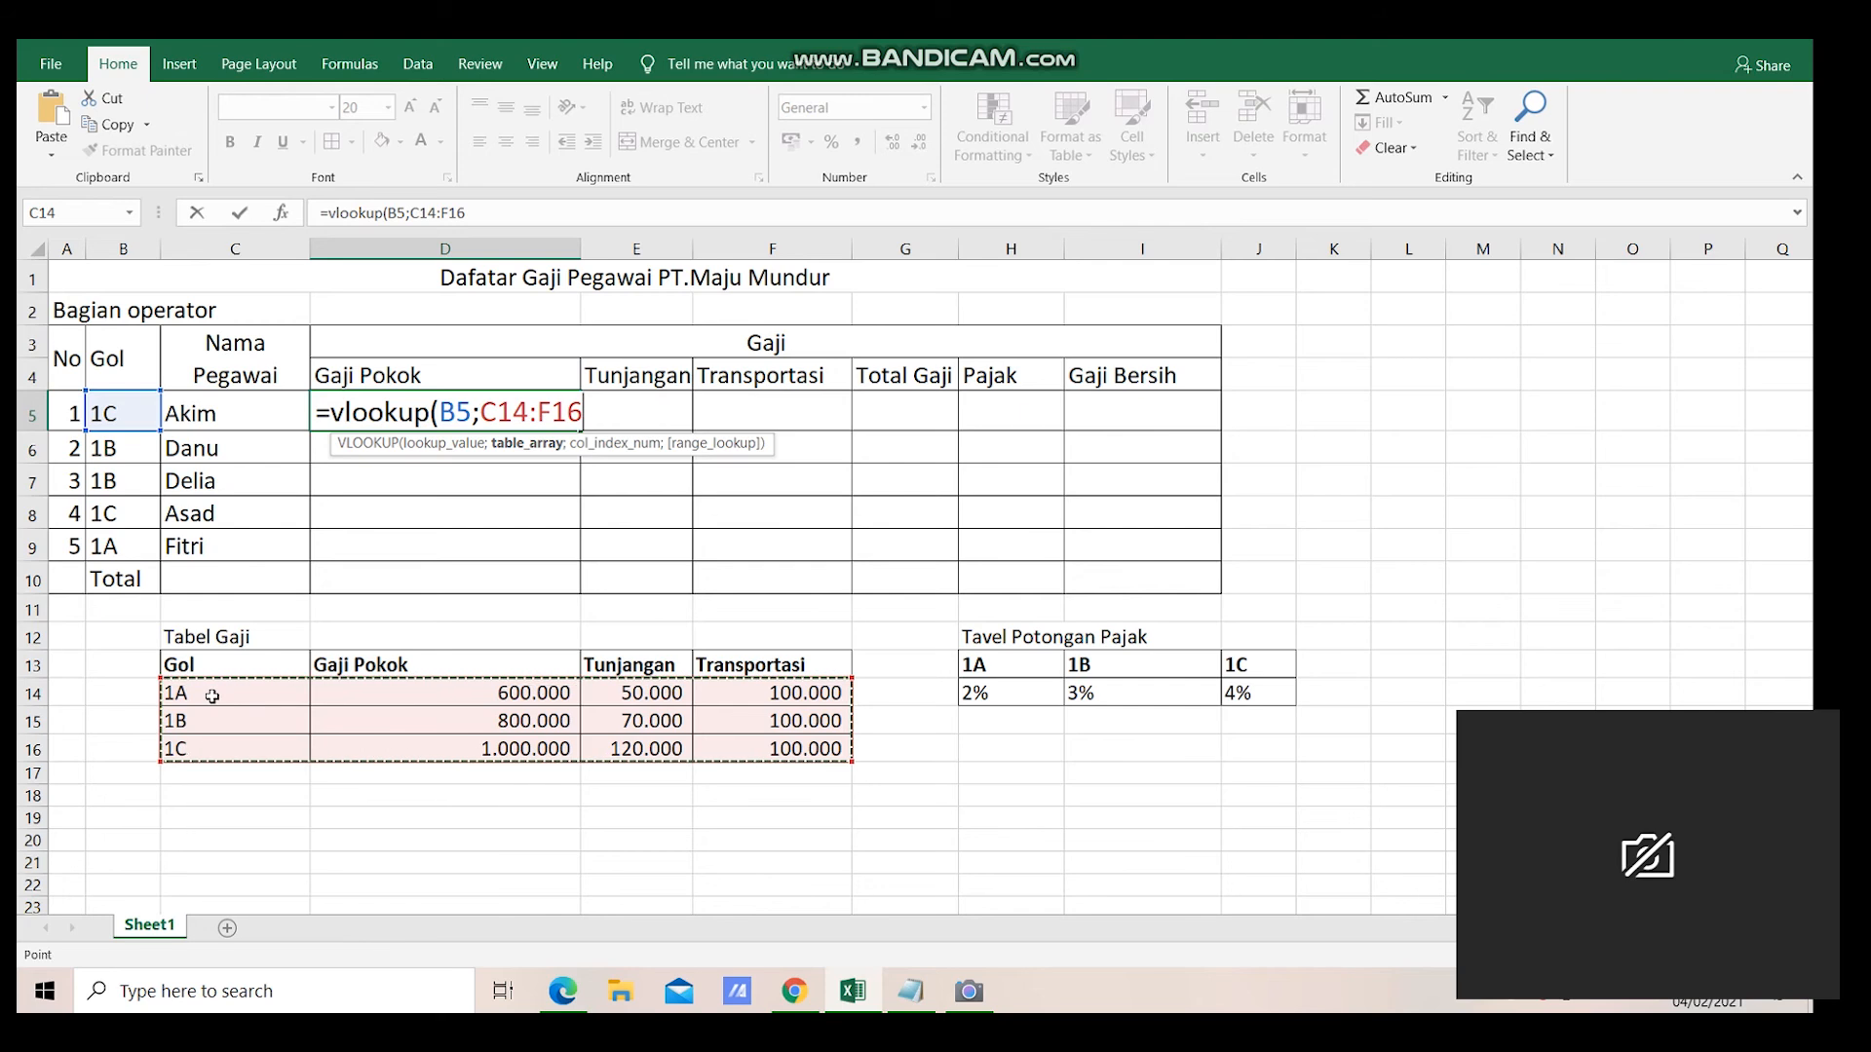
- Make the table array in the D5 formula absolute as $C$14:$F$16
{"action": "left_click", "coordinate": [481, 410]}
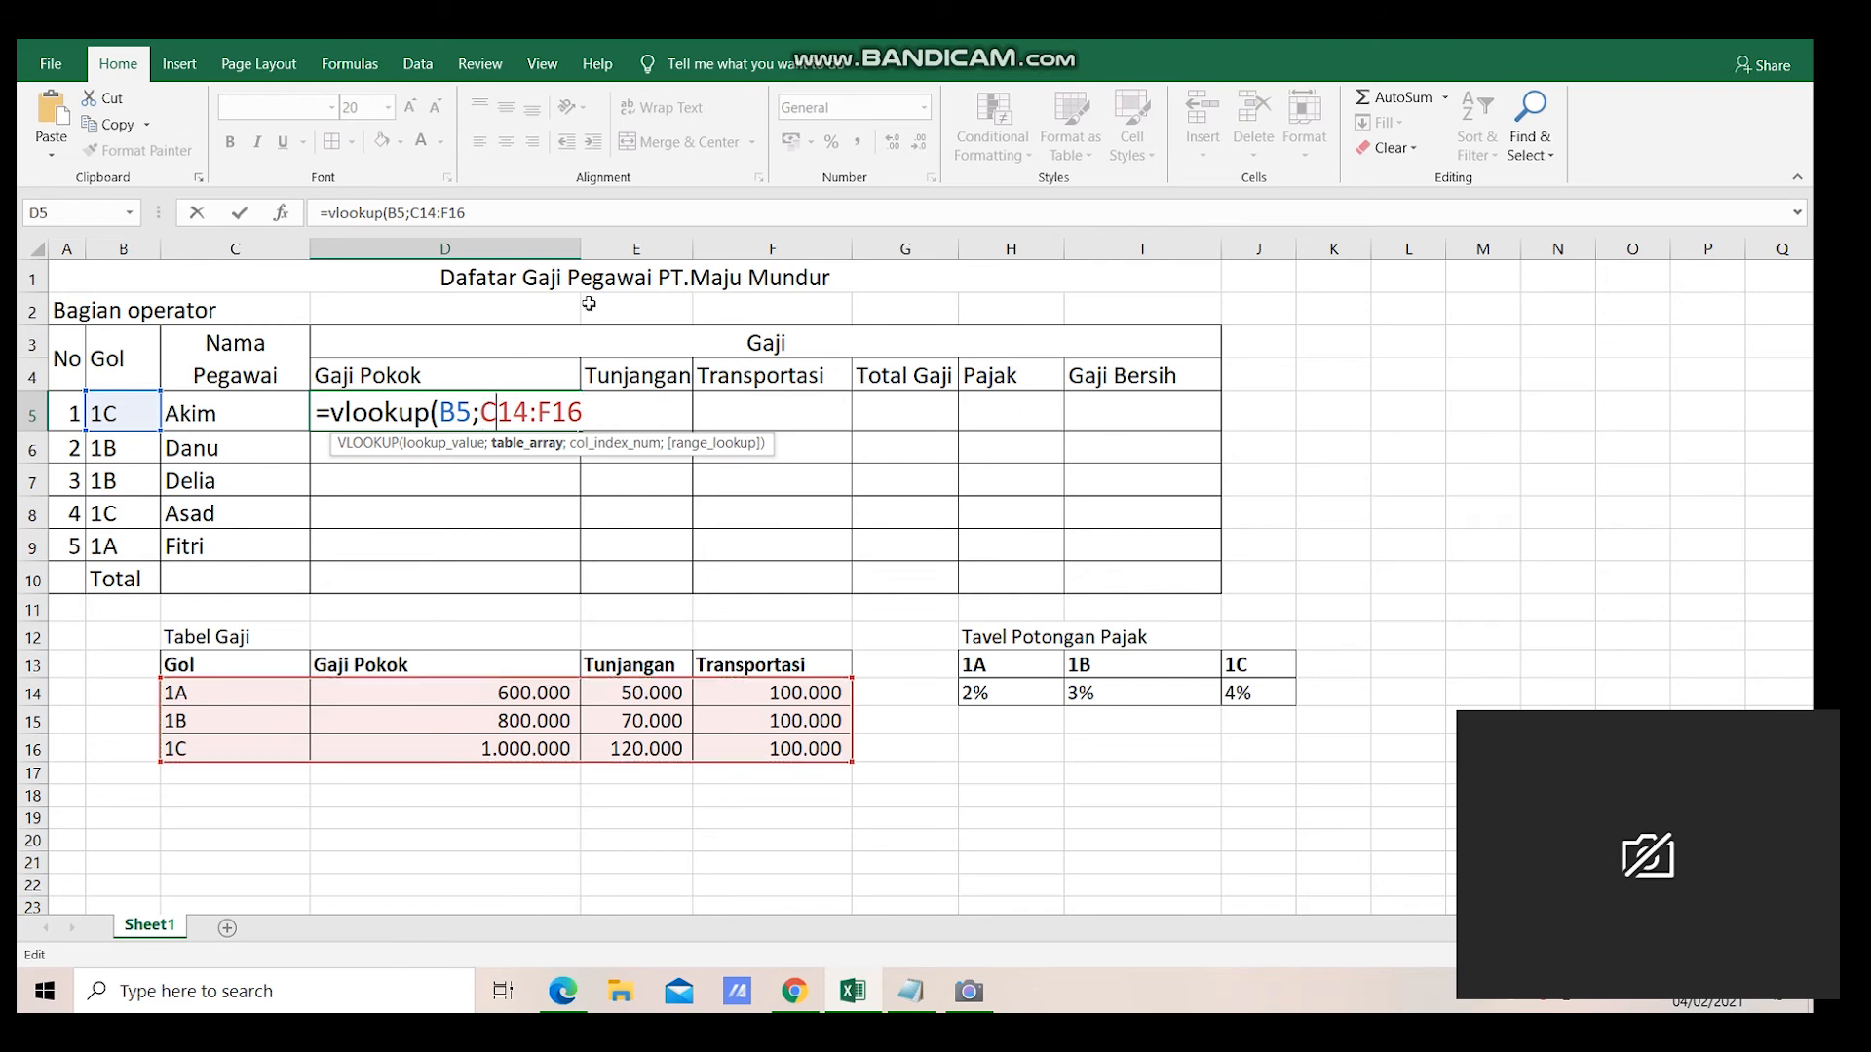
{"action": "type", "text": "$"}
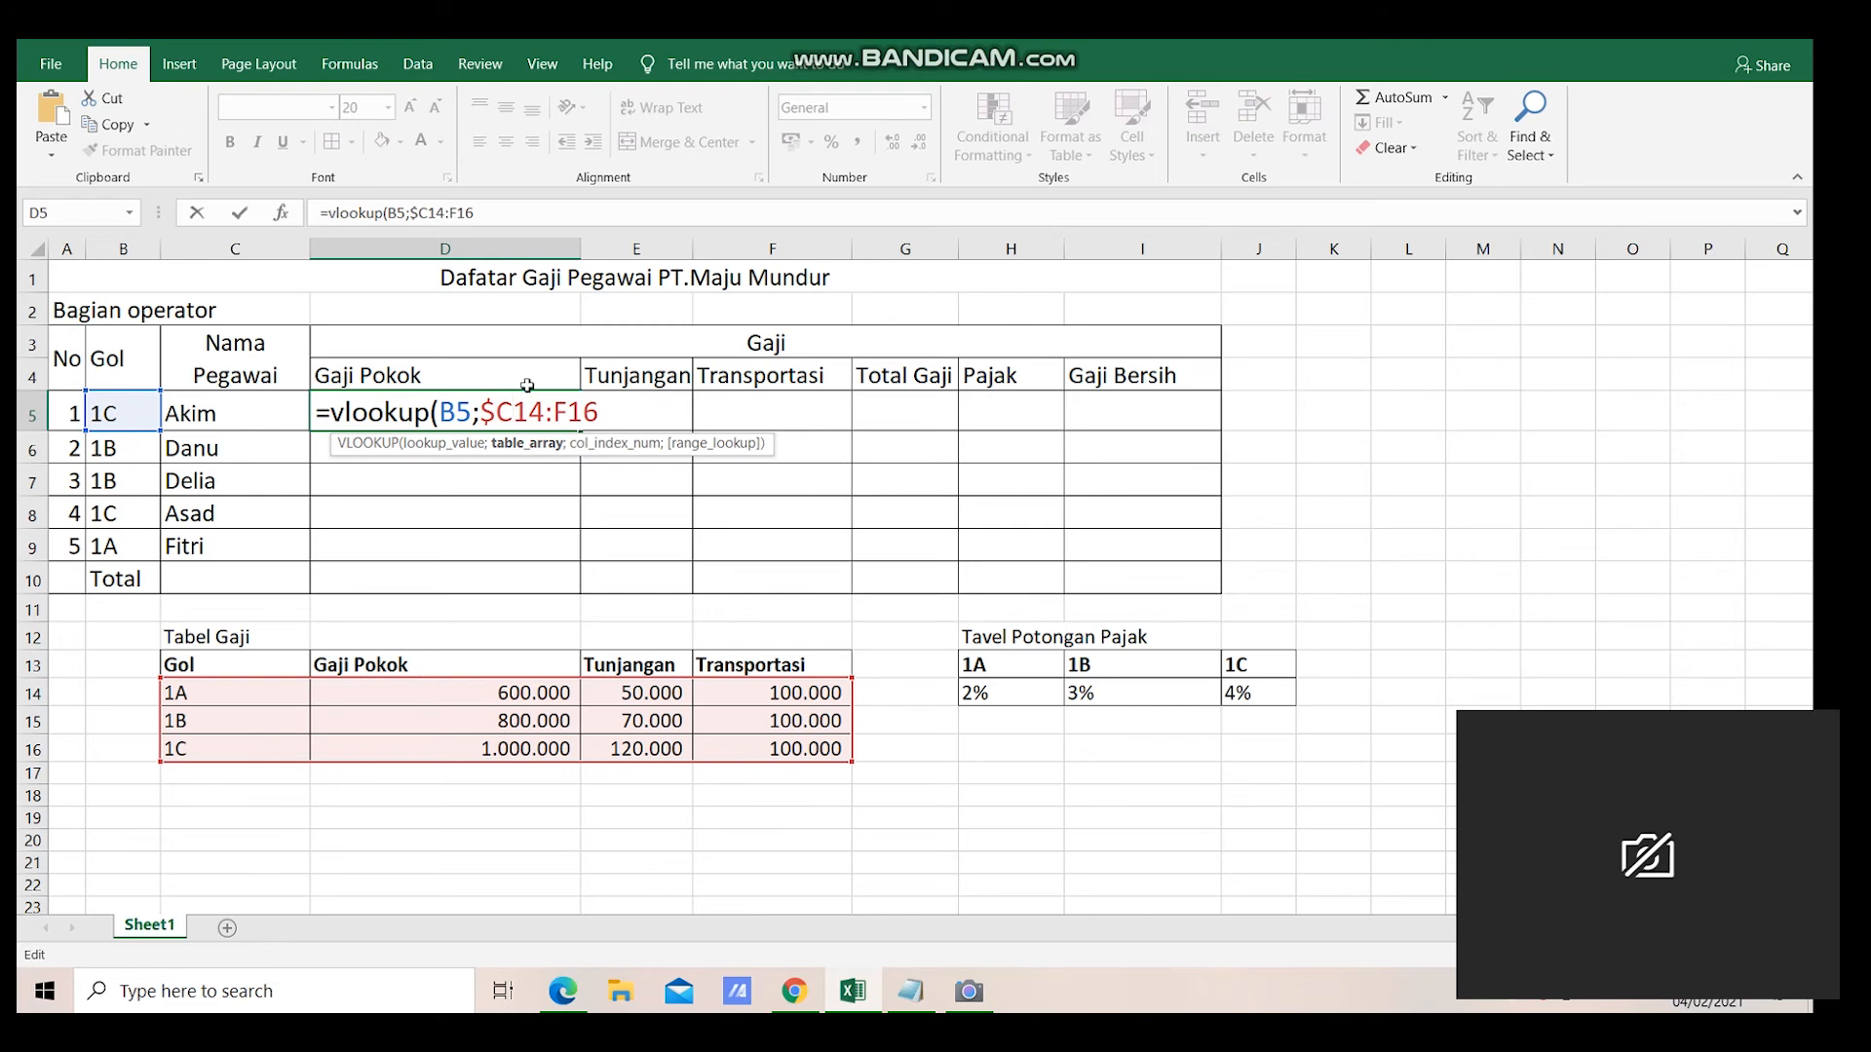
{"action": "type", "text": "$"}
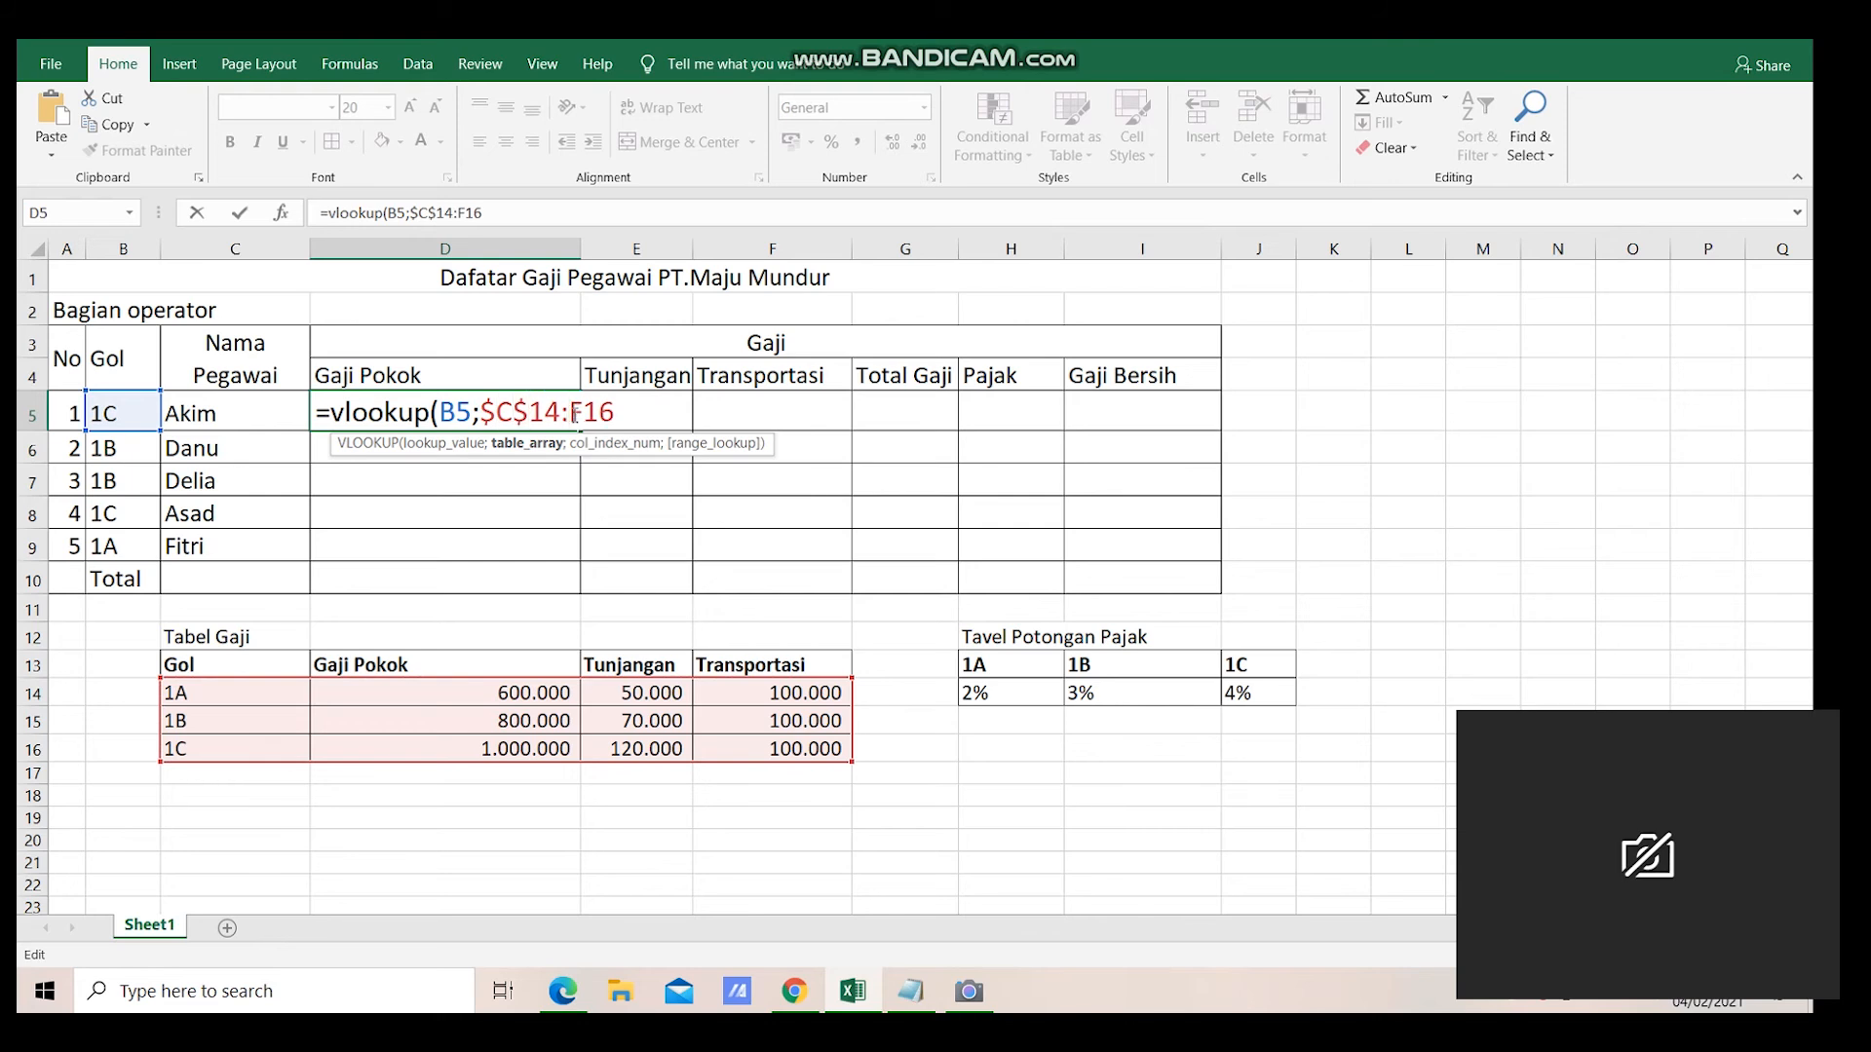
{"action": "type", "text": "$"}
{"action": "type", "text": "$"}
- Complete the D5 VLOOKUP formula with column index 2 and range lookup 0, and select D5 again
{"action": "type", "text": ";2"}
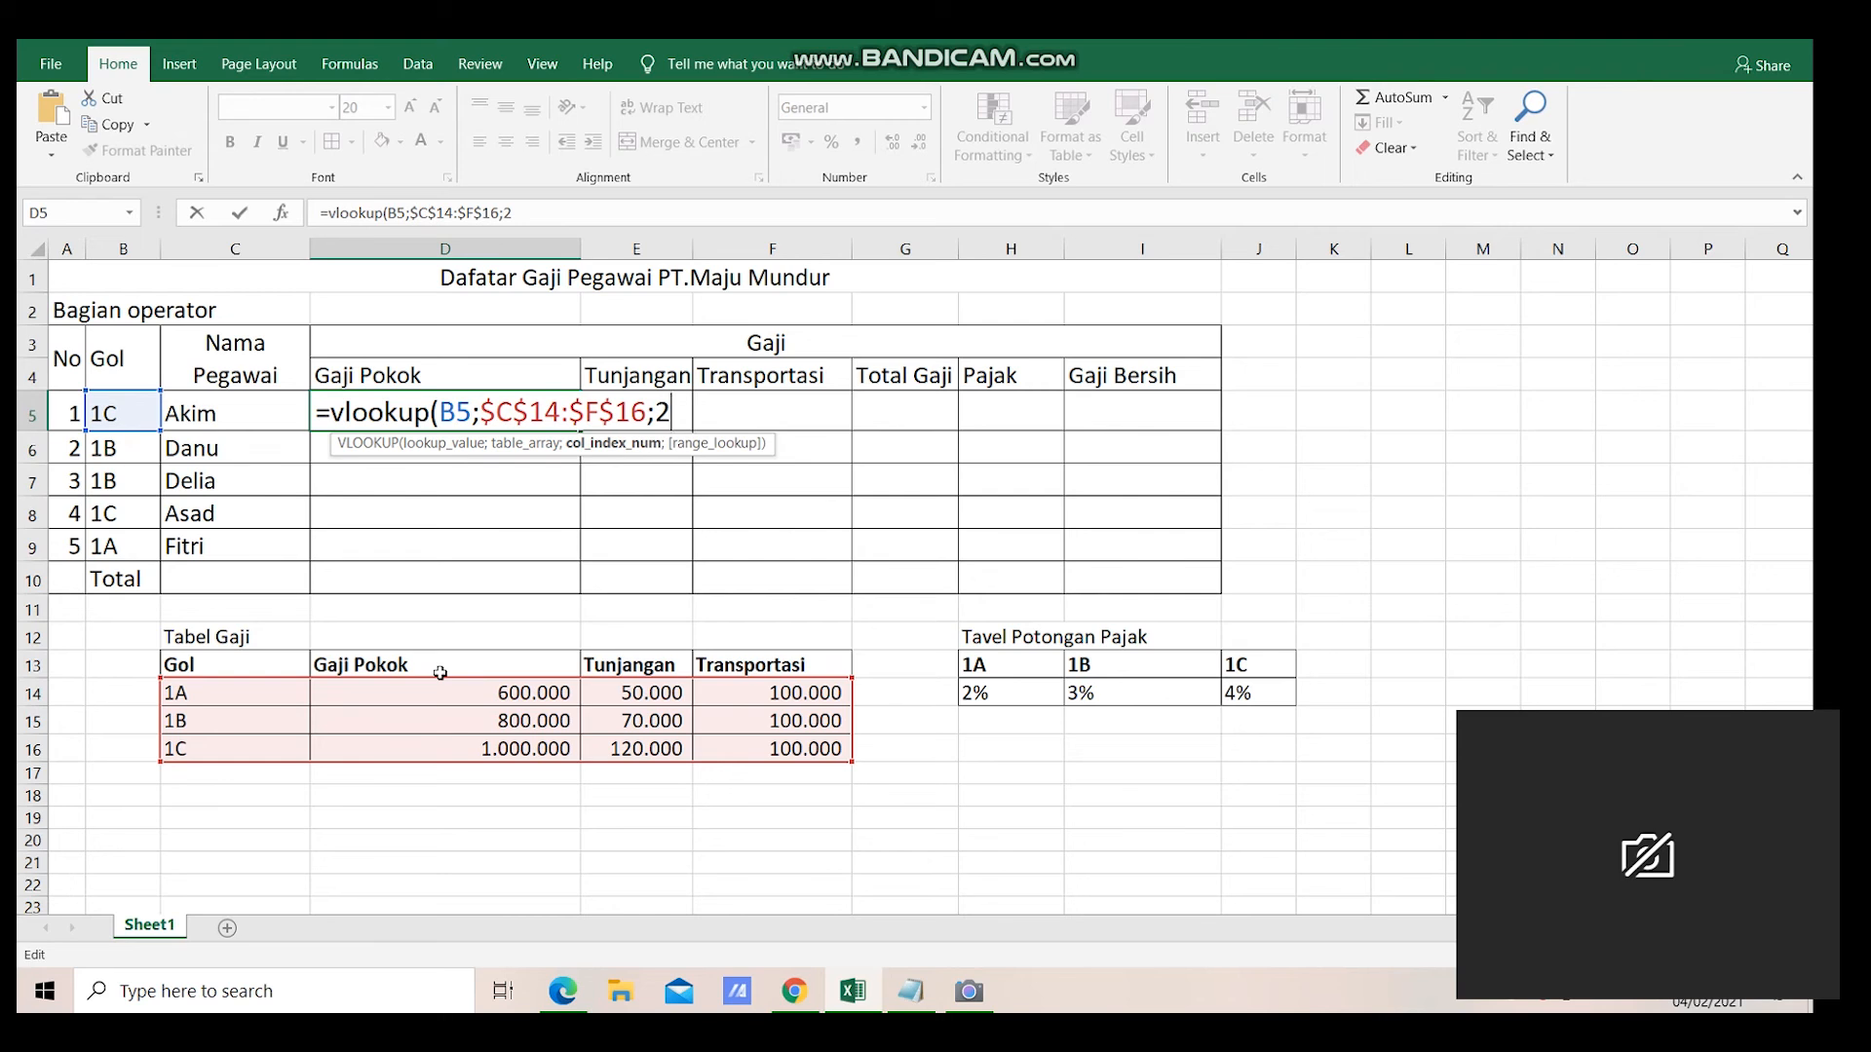
{"action": "type", "text": ";0"}
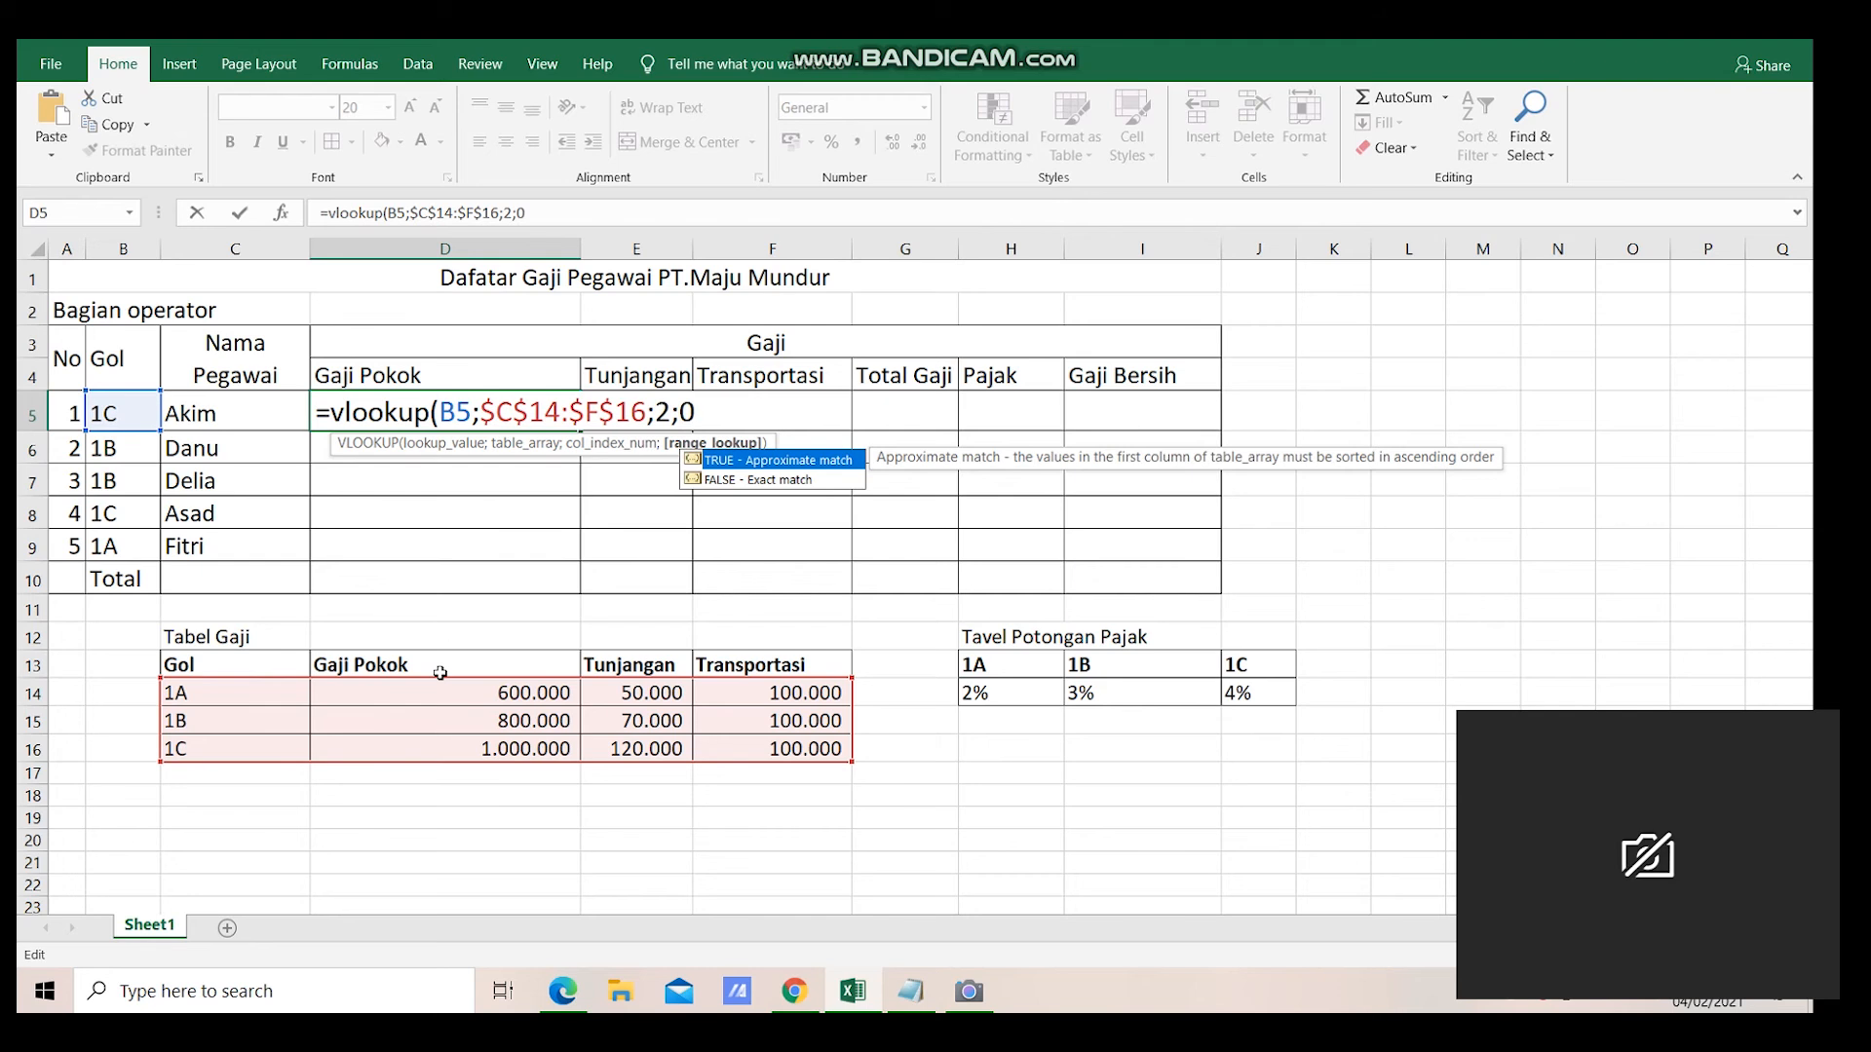
{"action": "type", "text": ")"}
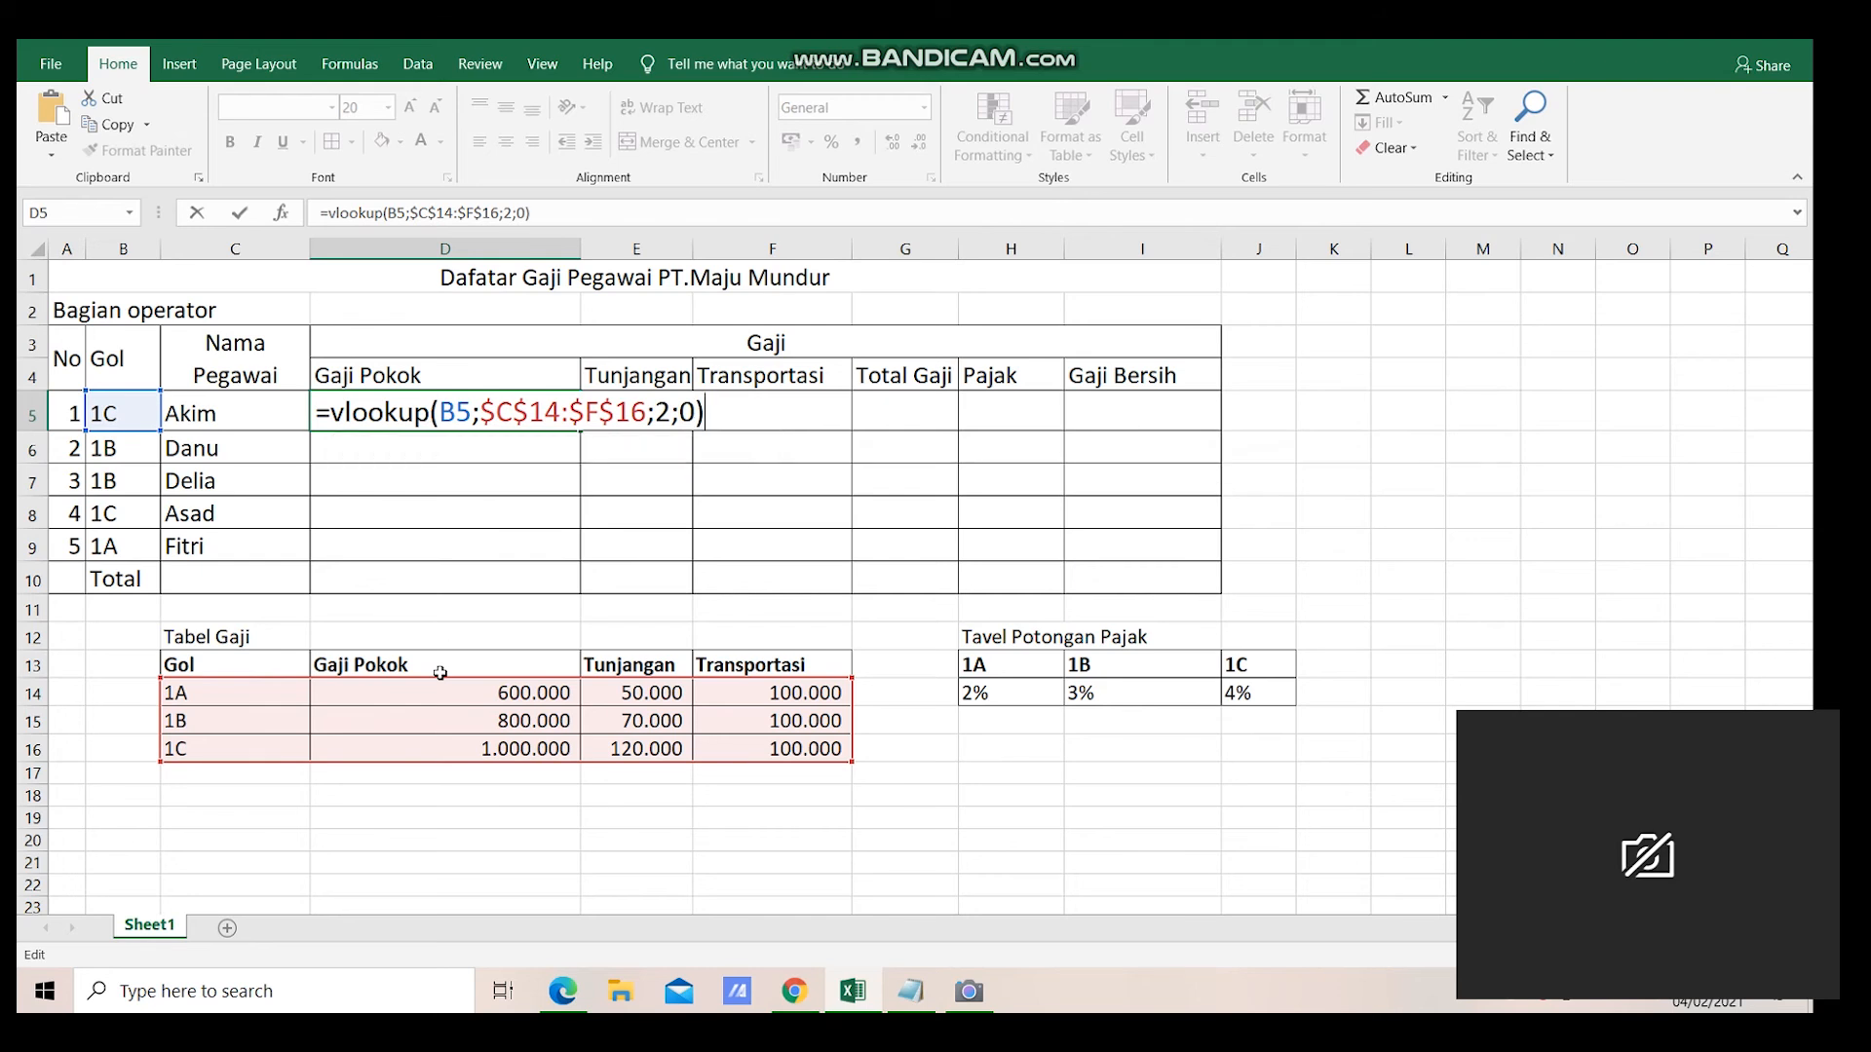
{"action": "key", "text": "Return"}
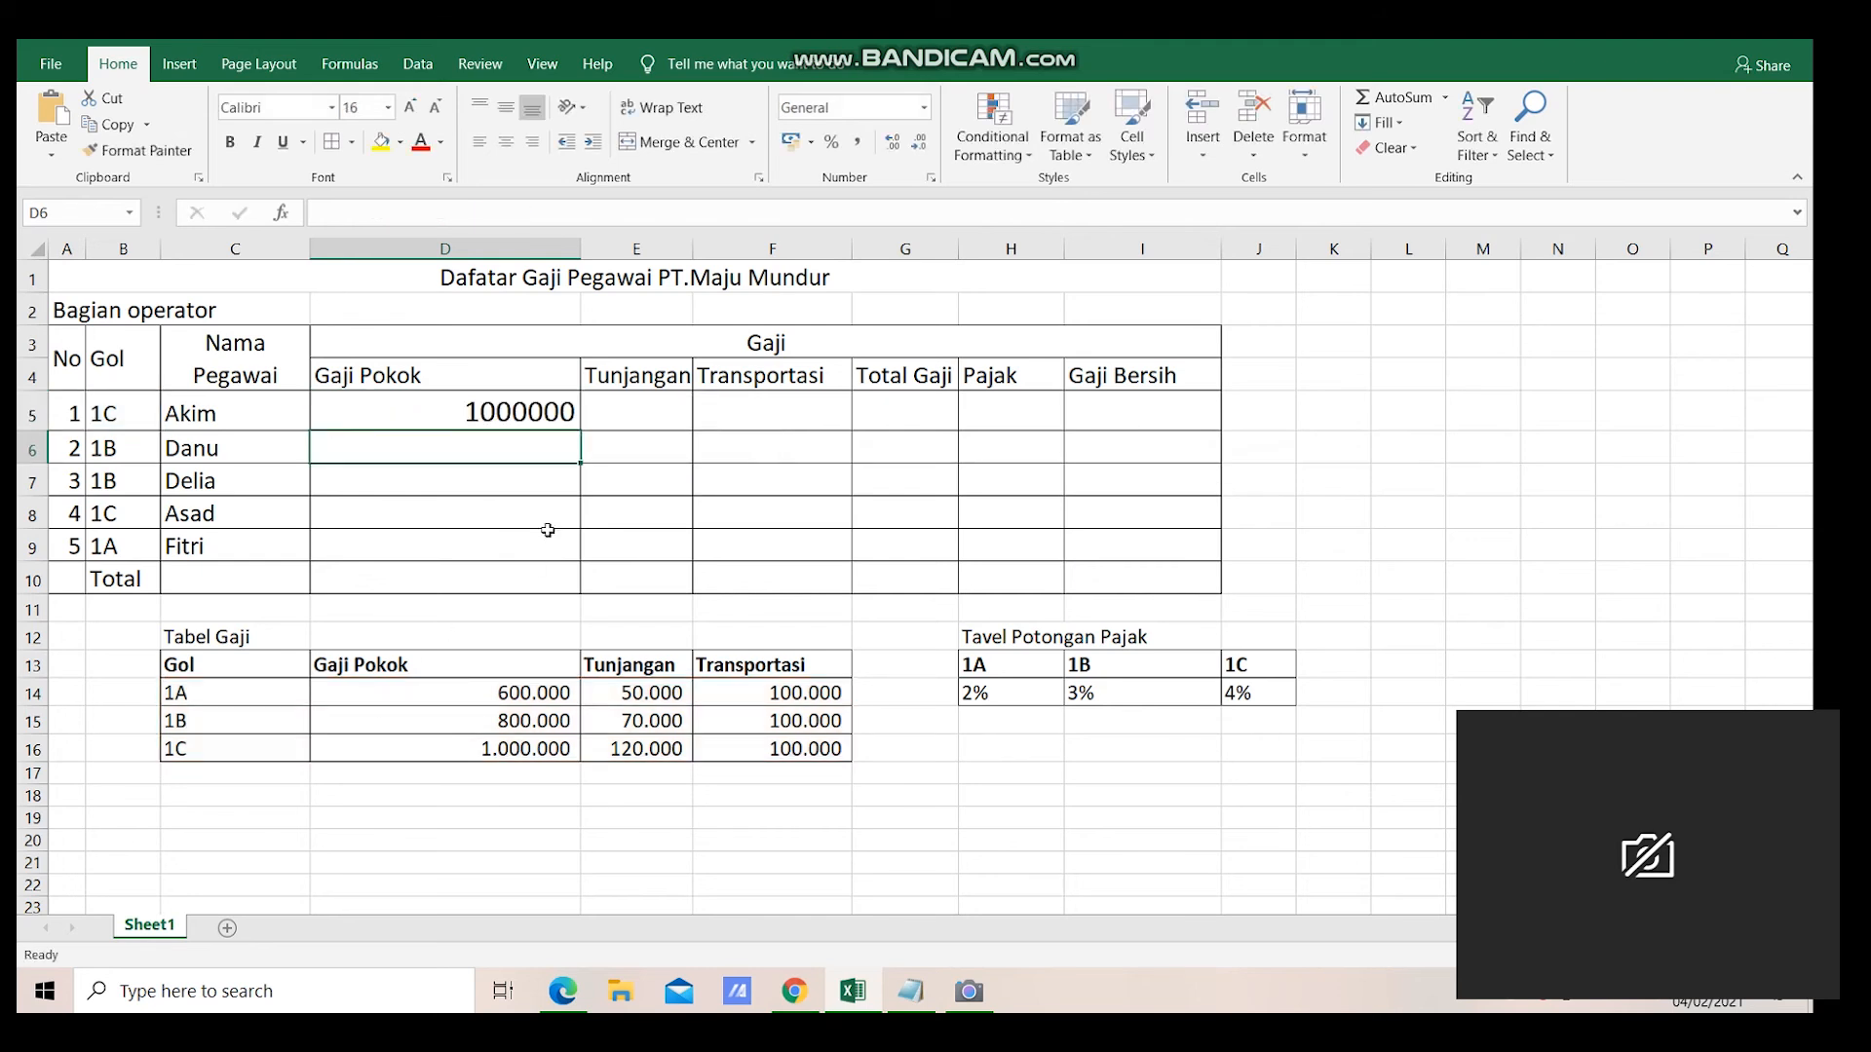
{"action": "left_click", "coordinate": [512, 410]}
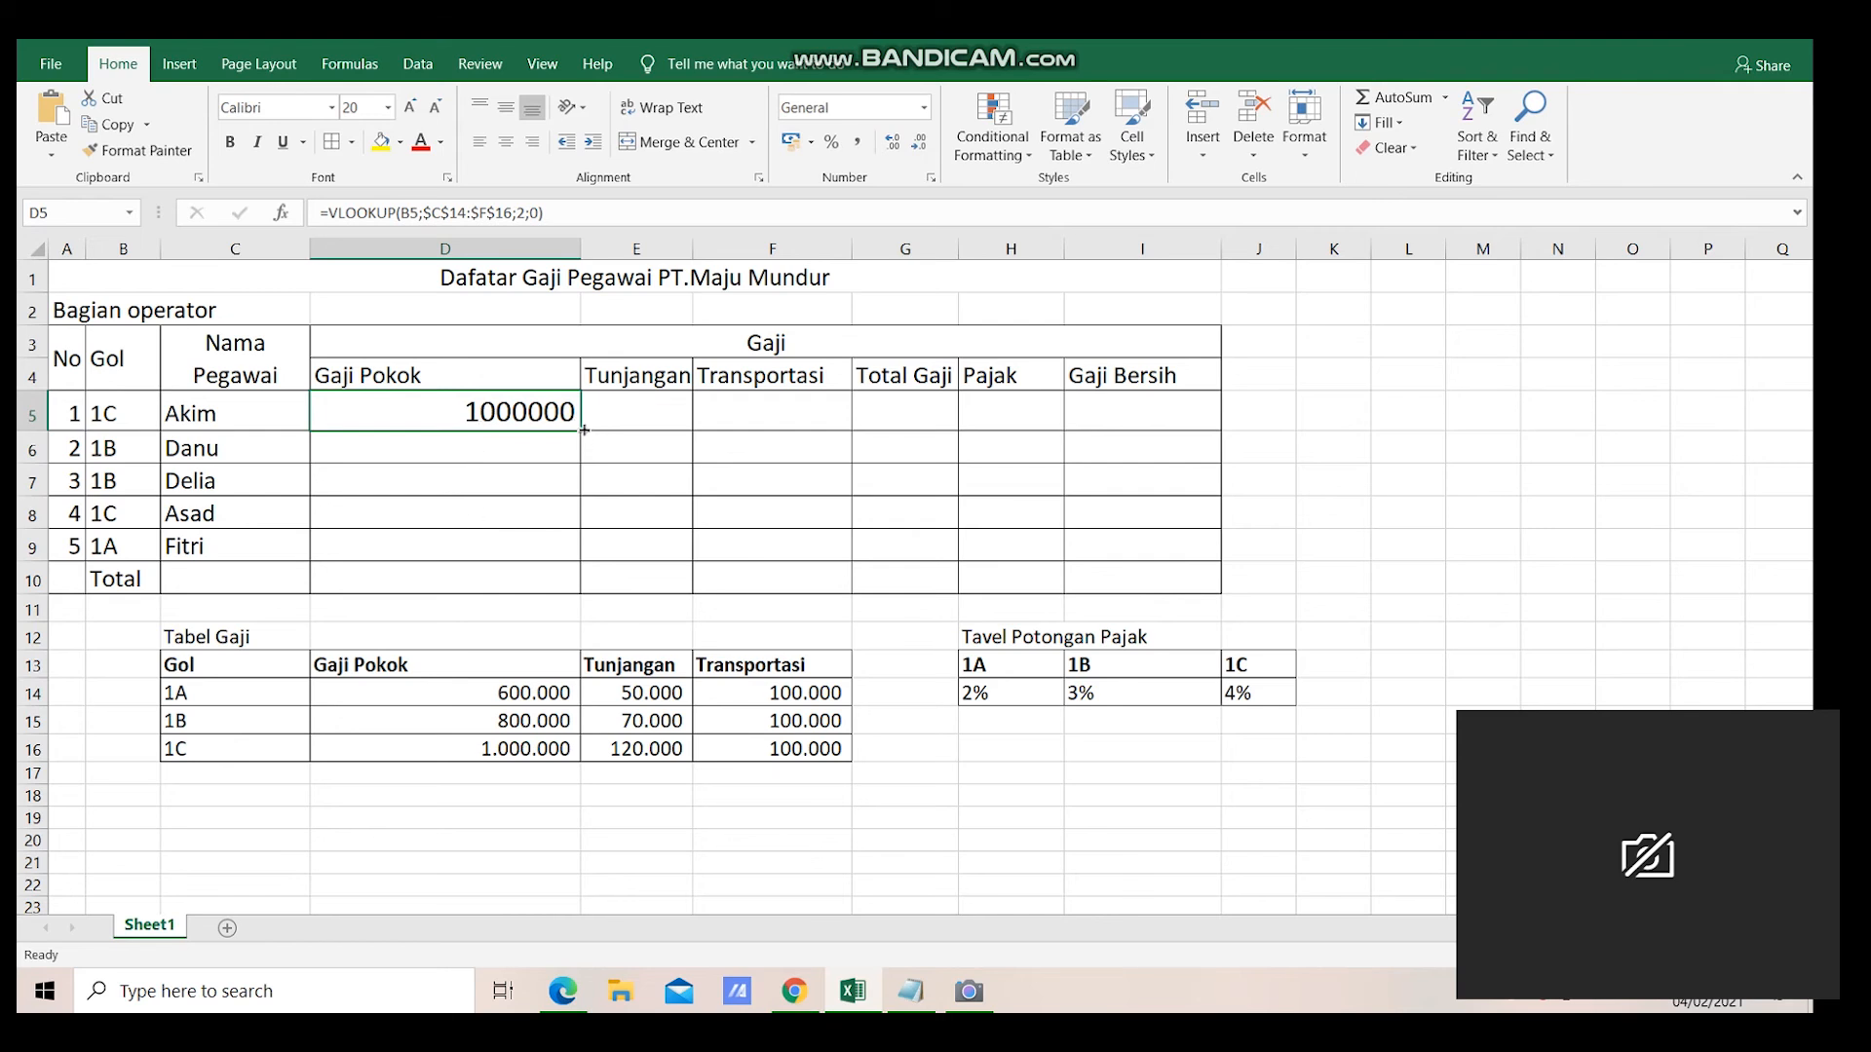
- Fill the D5 formula down to D9 and apply the comma number style to the Gaji Pokok amounts
{"action": "left_click_drag", "start_coordinate": [585, 431], "coordinate": [585, 570]}
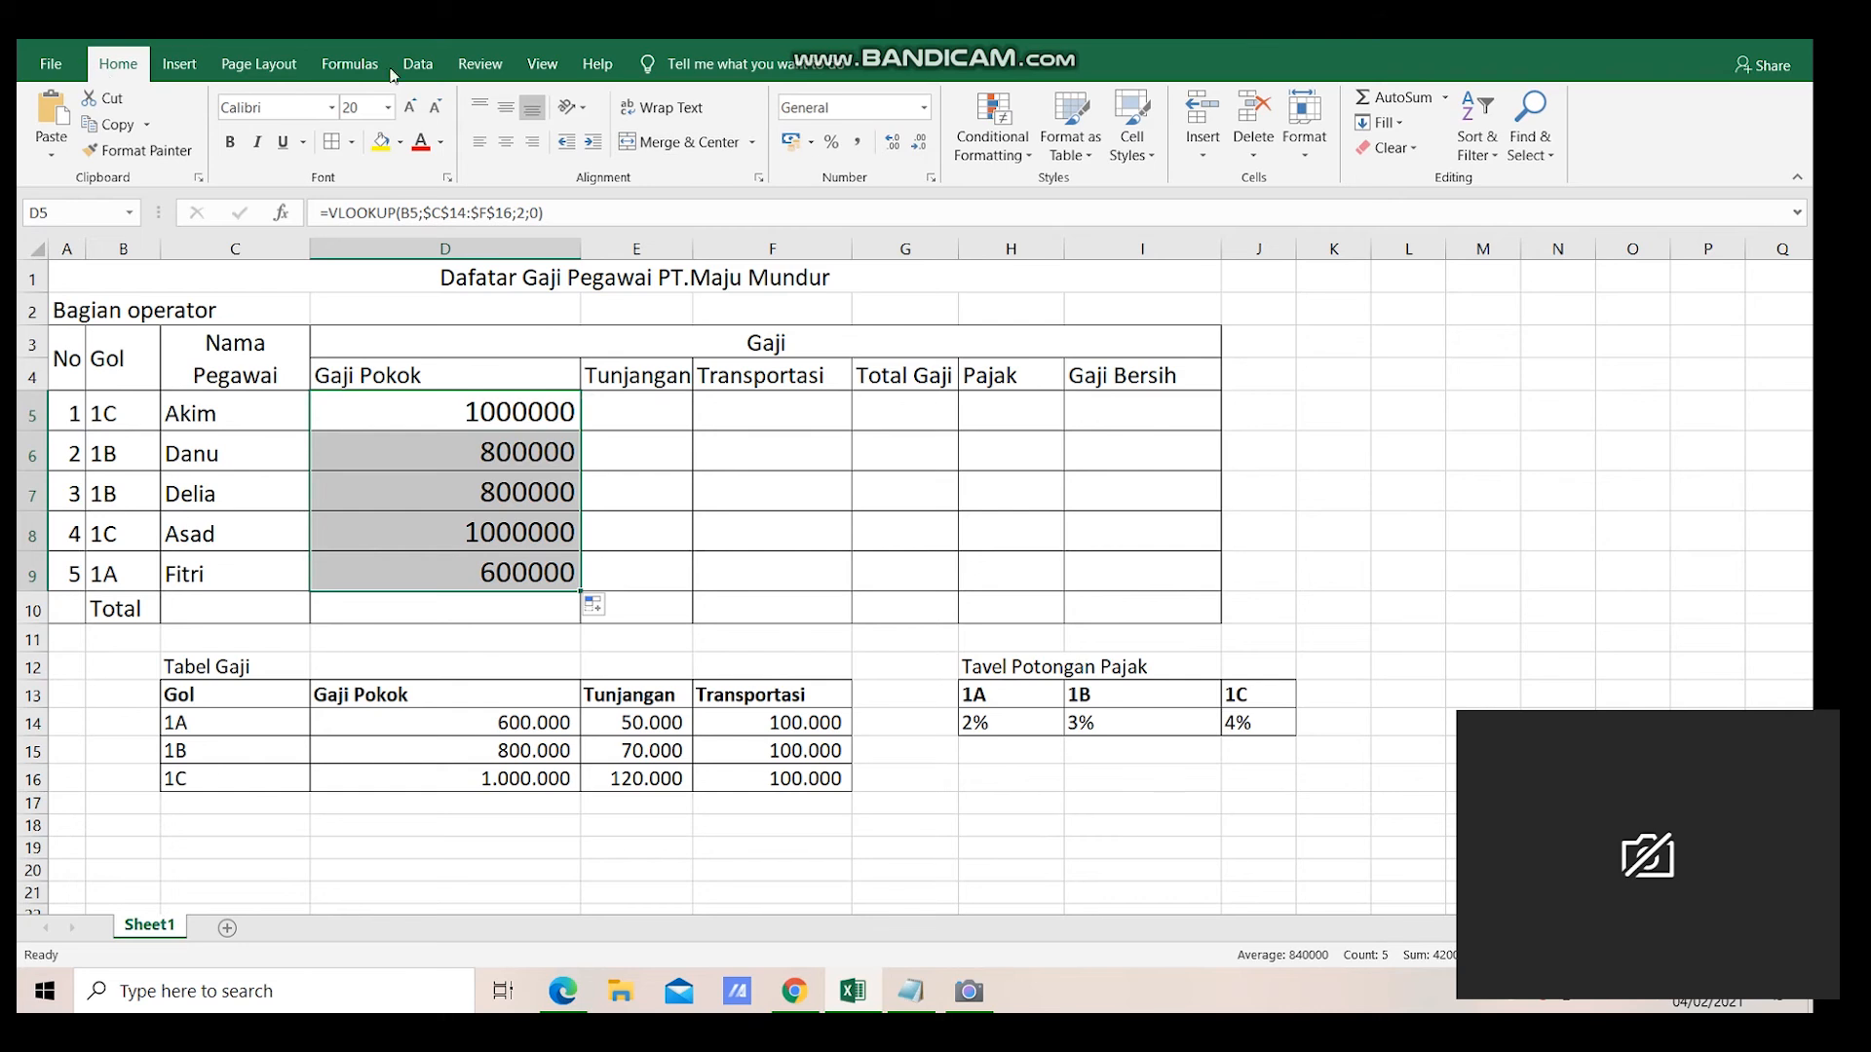
{"action": "left_click", "coordinate": [862, 146]}
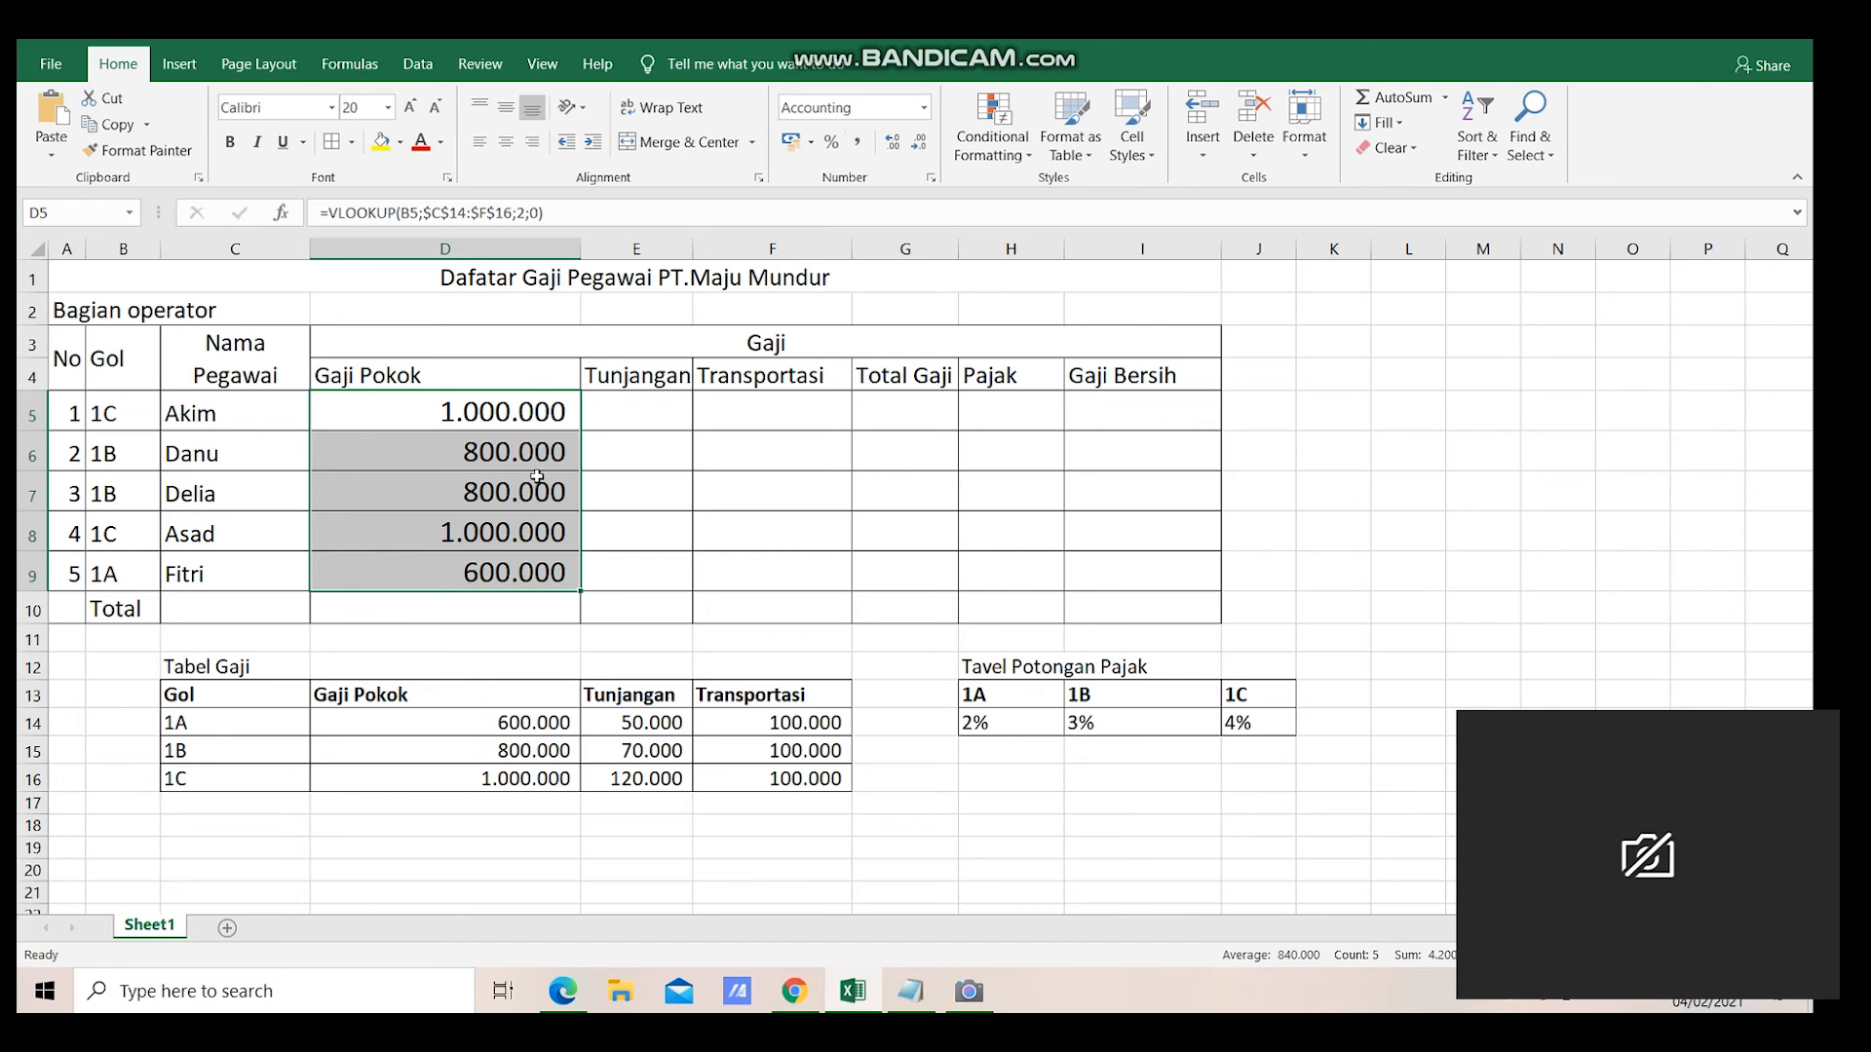
{"action": "left_click", "coordinate": [129, 452]}
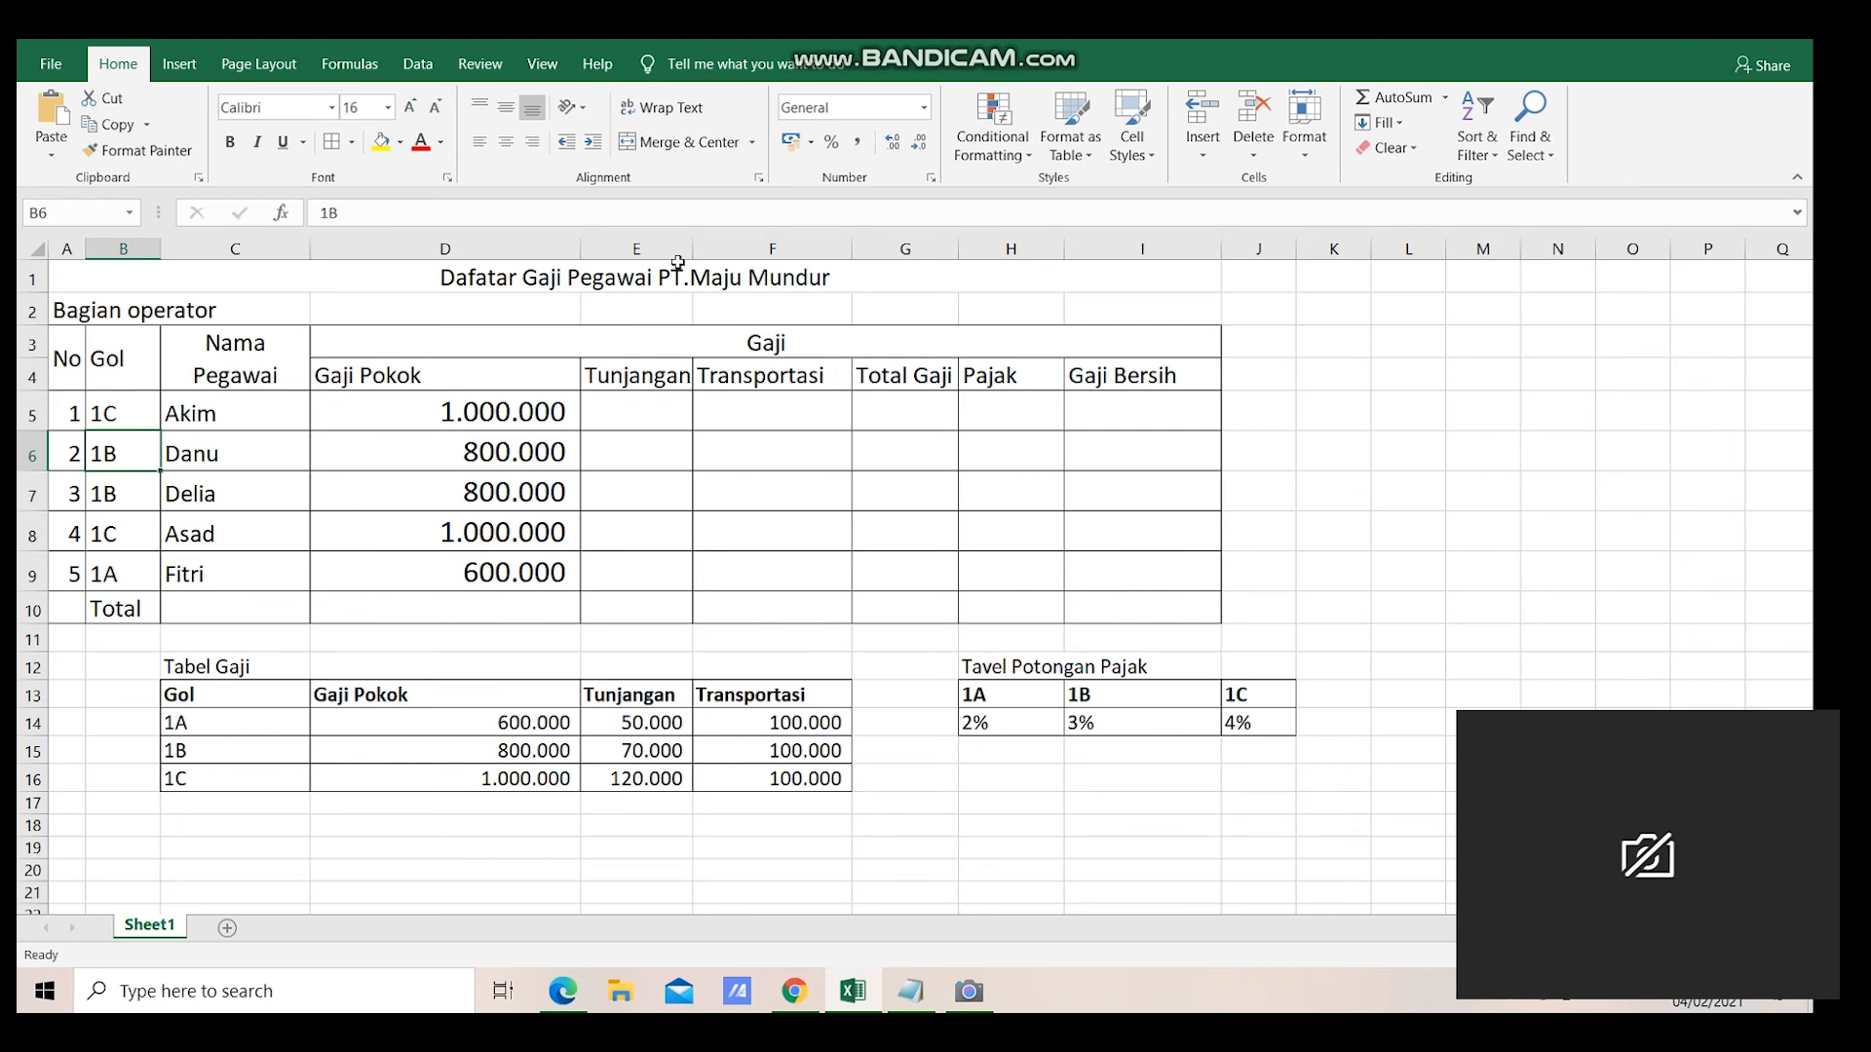
- Widen the Tunjangan column E to roughly the width of the Gaji Pokok column, with cell E5 selected
{"action": "left_click_drag", "start_coordinate": [693, 250], "coordinate": [737, 250]}
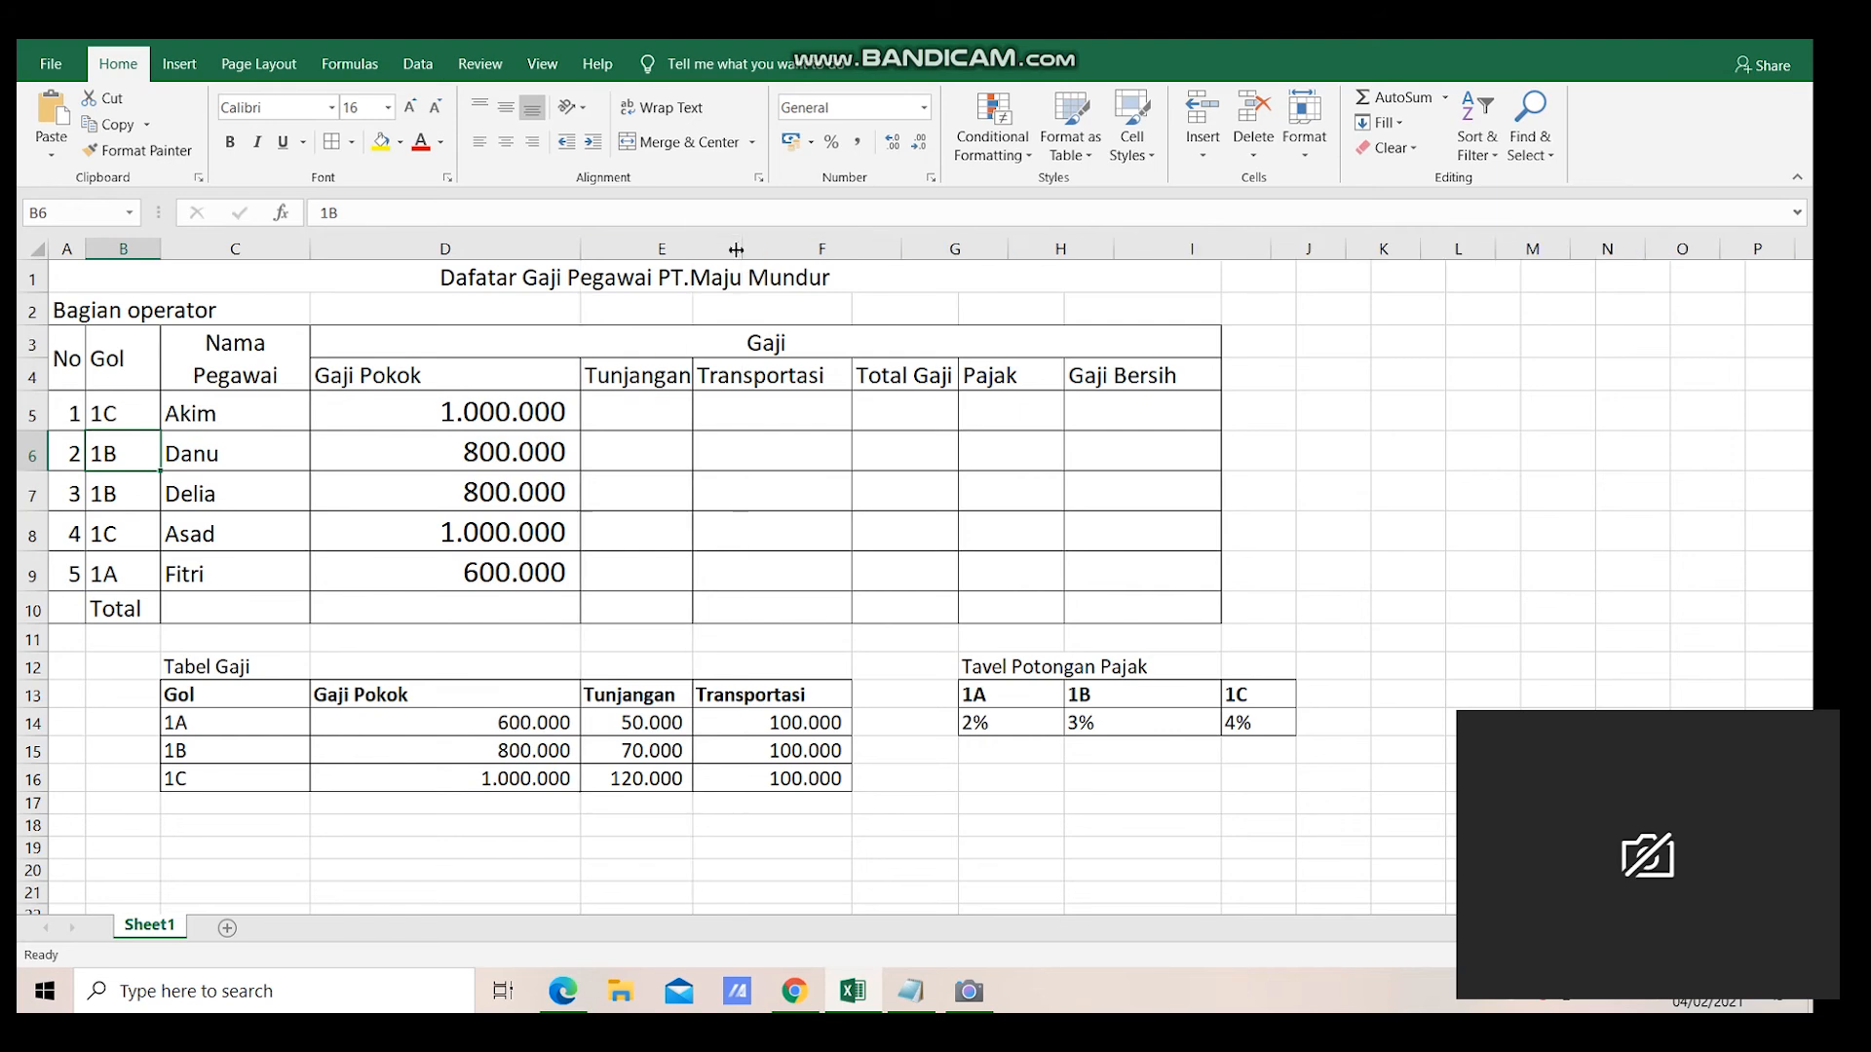
{"action": "left_click", "coordinate": [646, 414]}
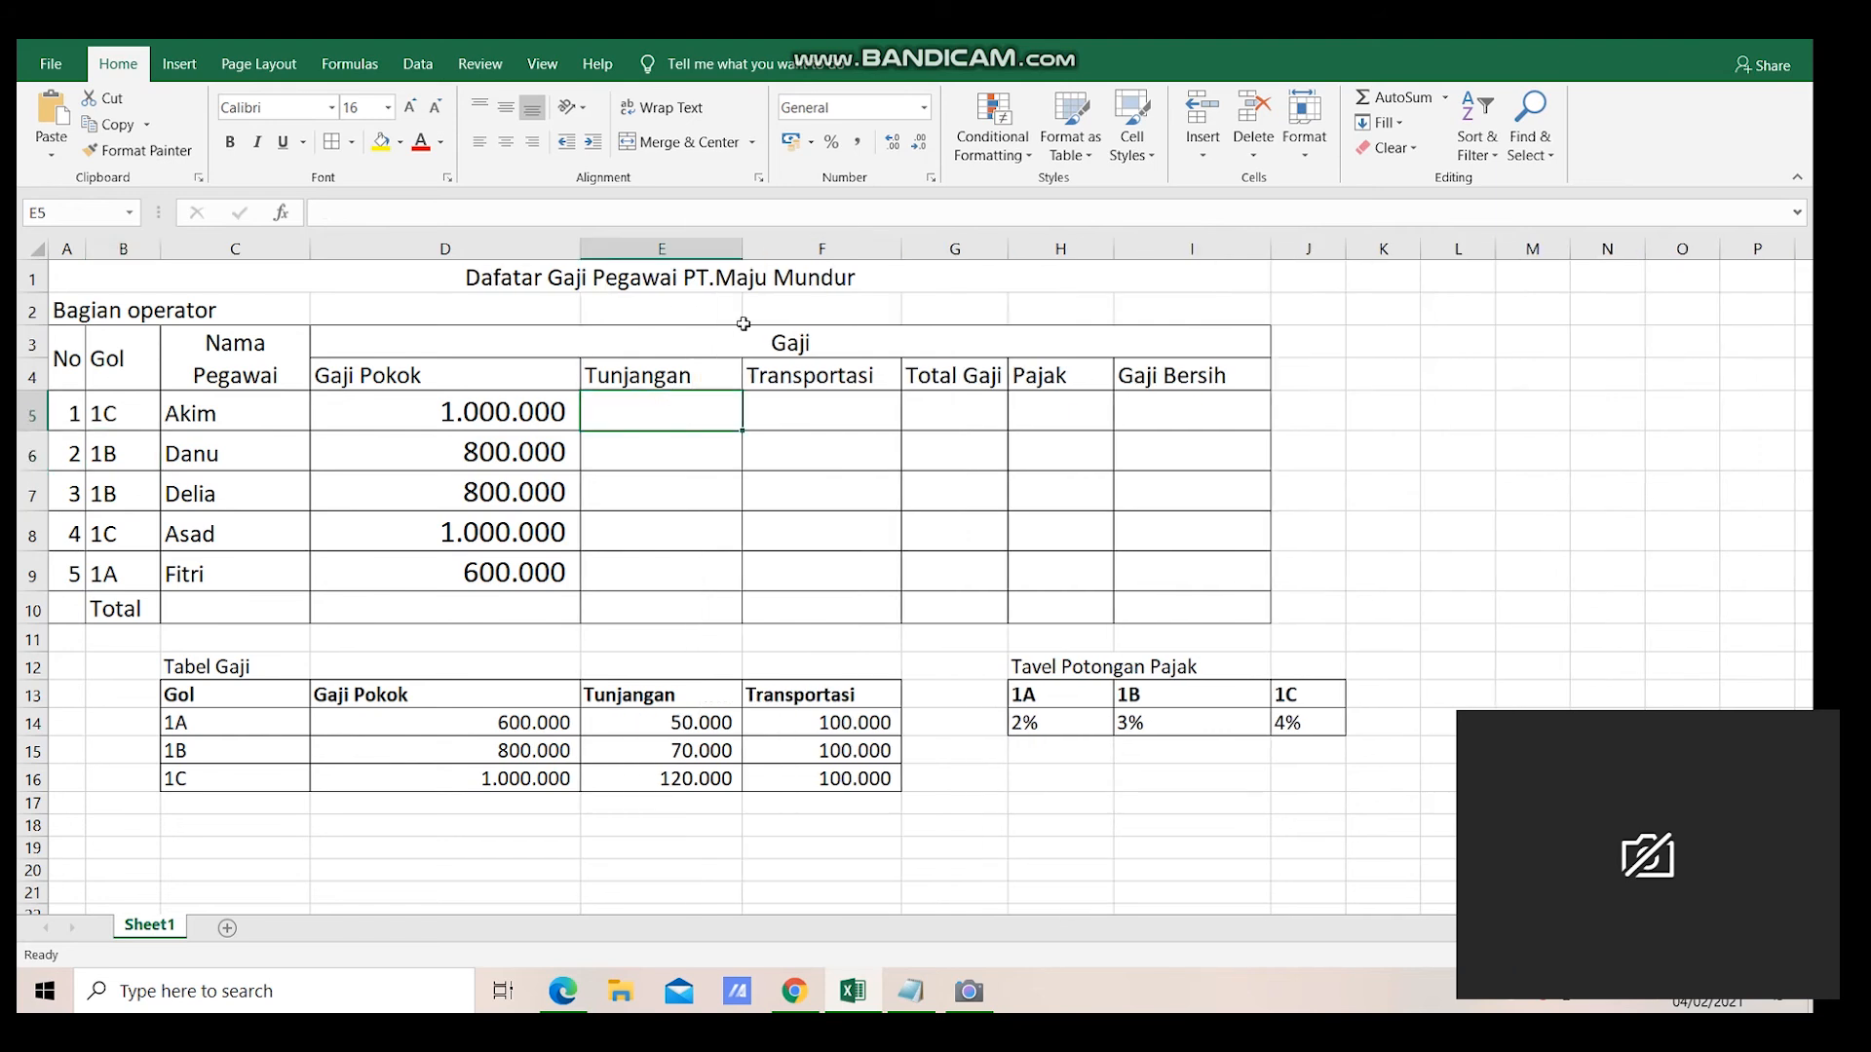
{"action": "left_click", "coordinate": [743, 250]}
{"action": "left_click_drag", "start_coordinate": [869, 283], "coordinate": [867, 284]}
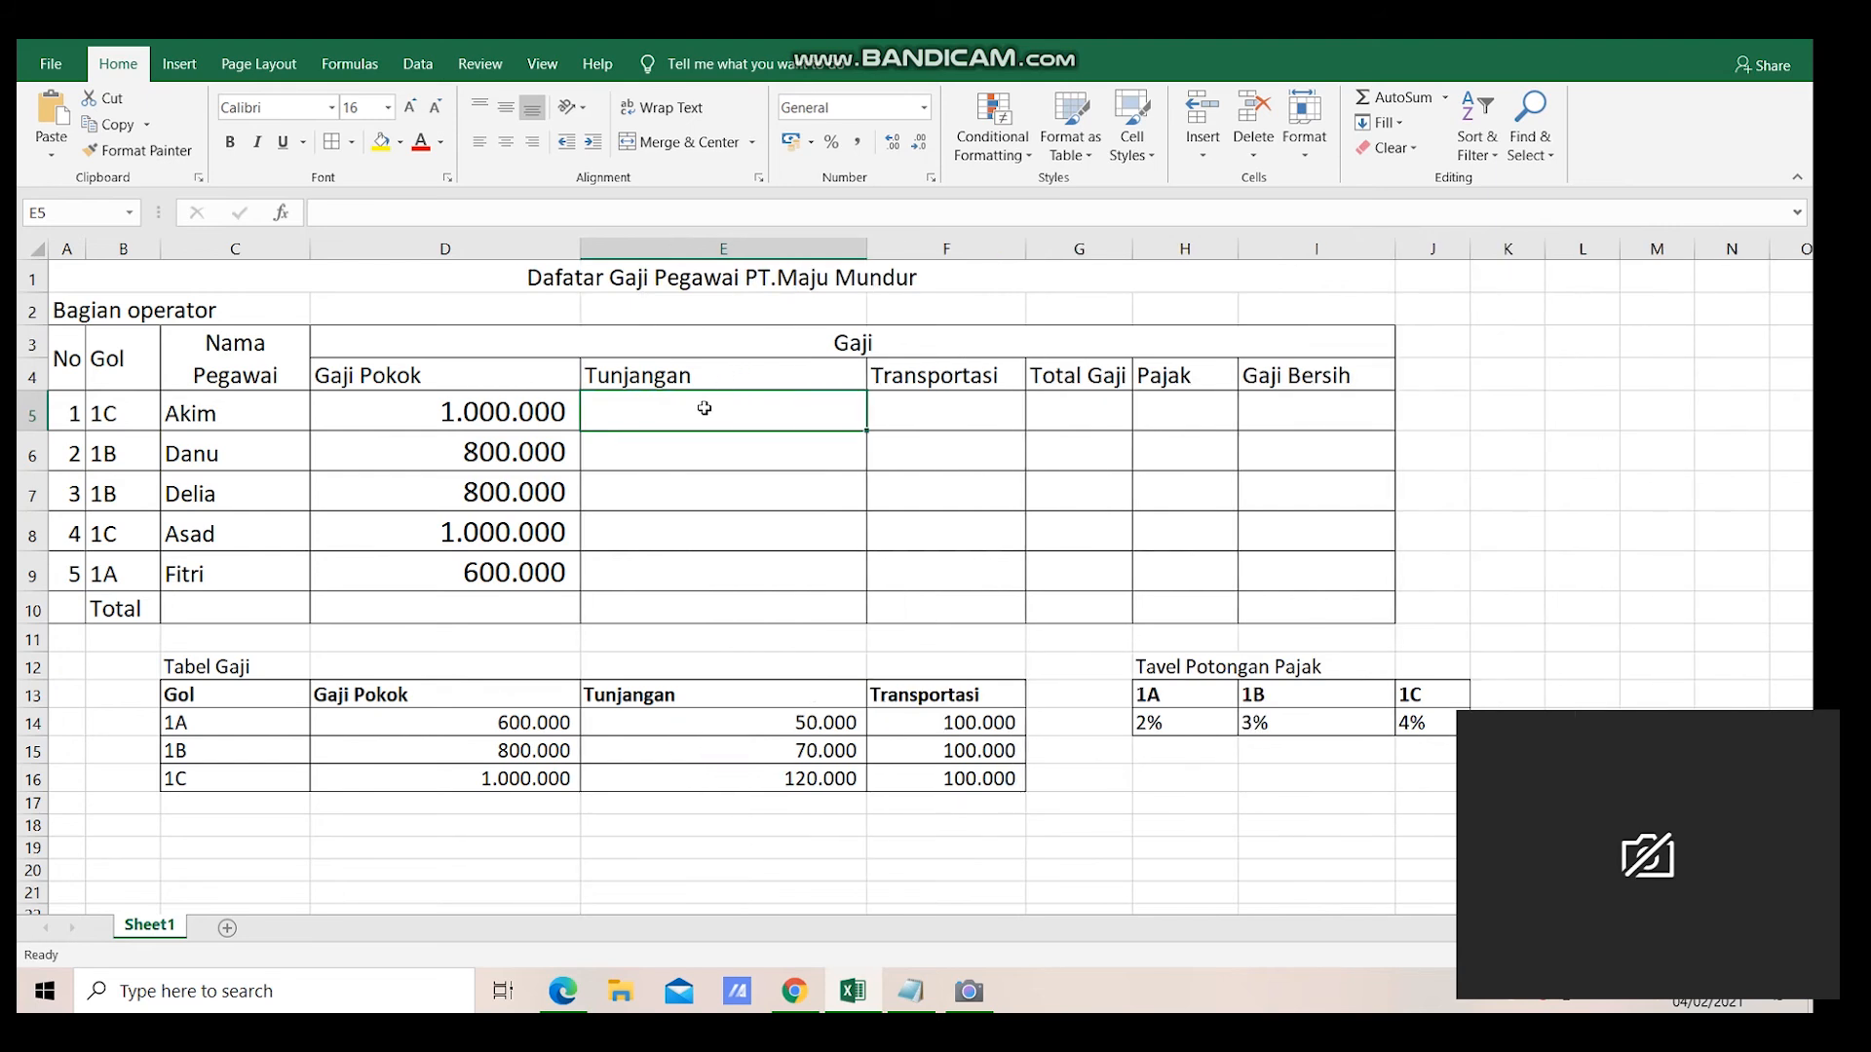
- Start a VLOOKUP formula in E5 with B5 as the lookup value and C14:F16 as the table array
{"action": "type", "text": "=v"}
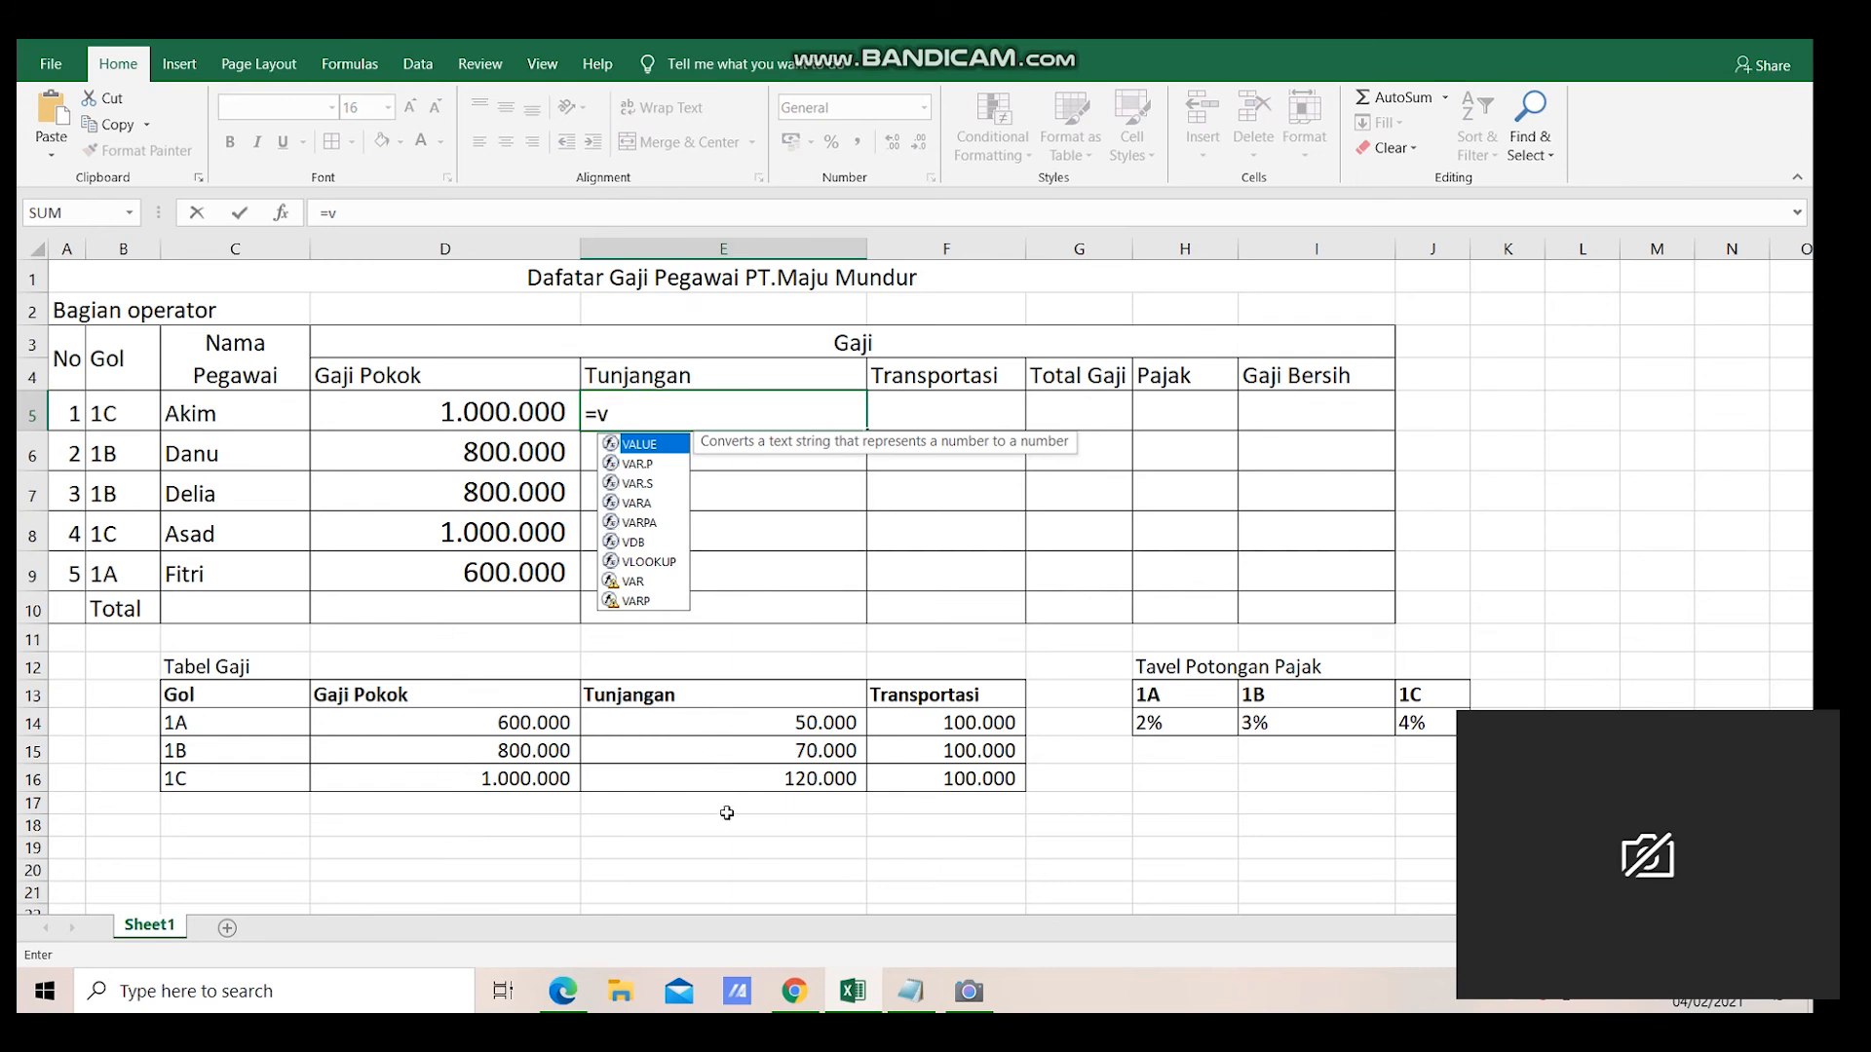
{"action": "type", "text": "look"}
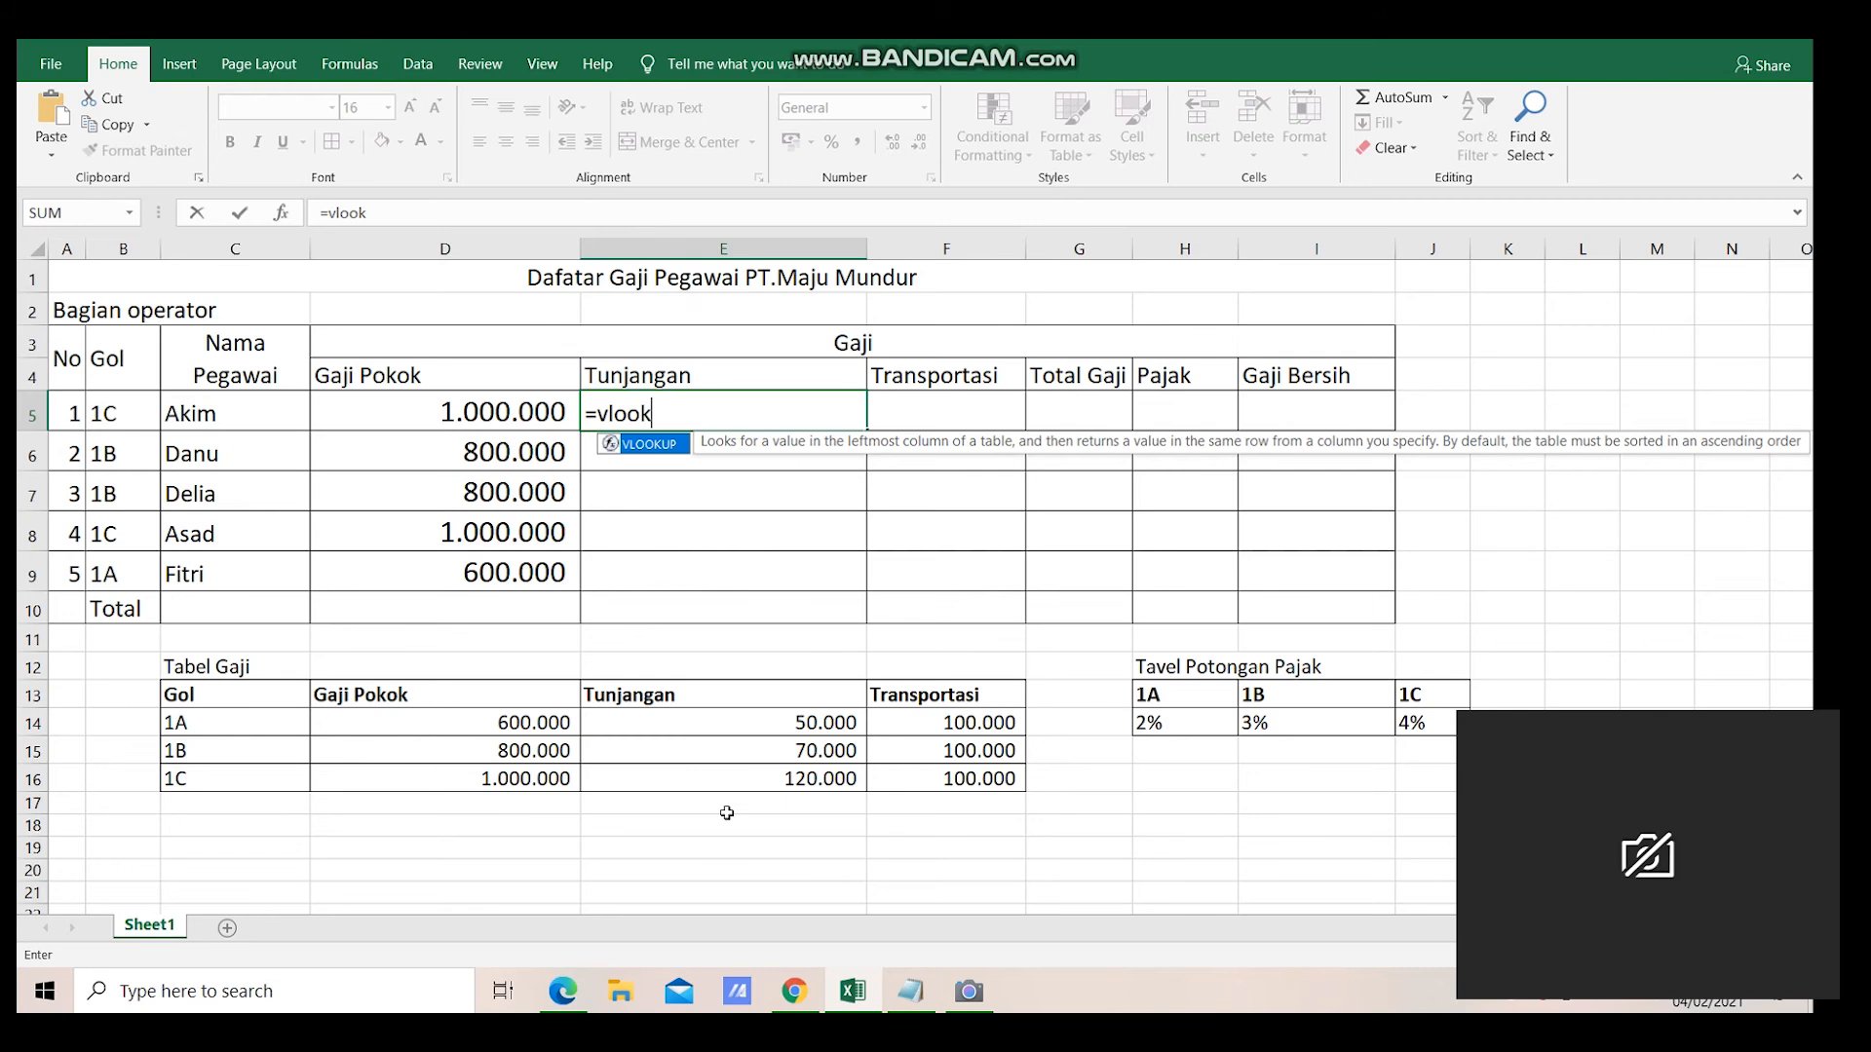
{"action": "type", "text": "up("}
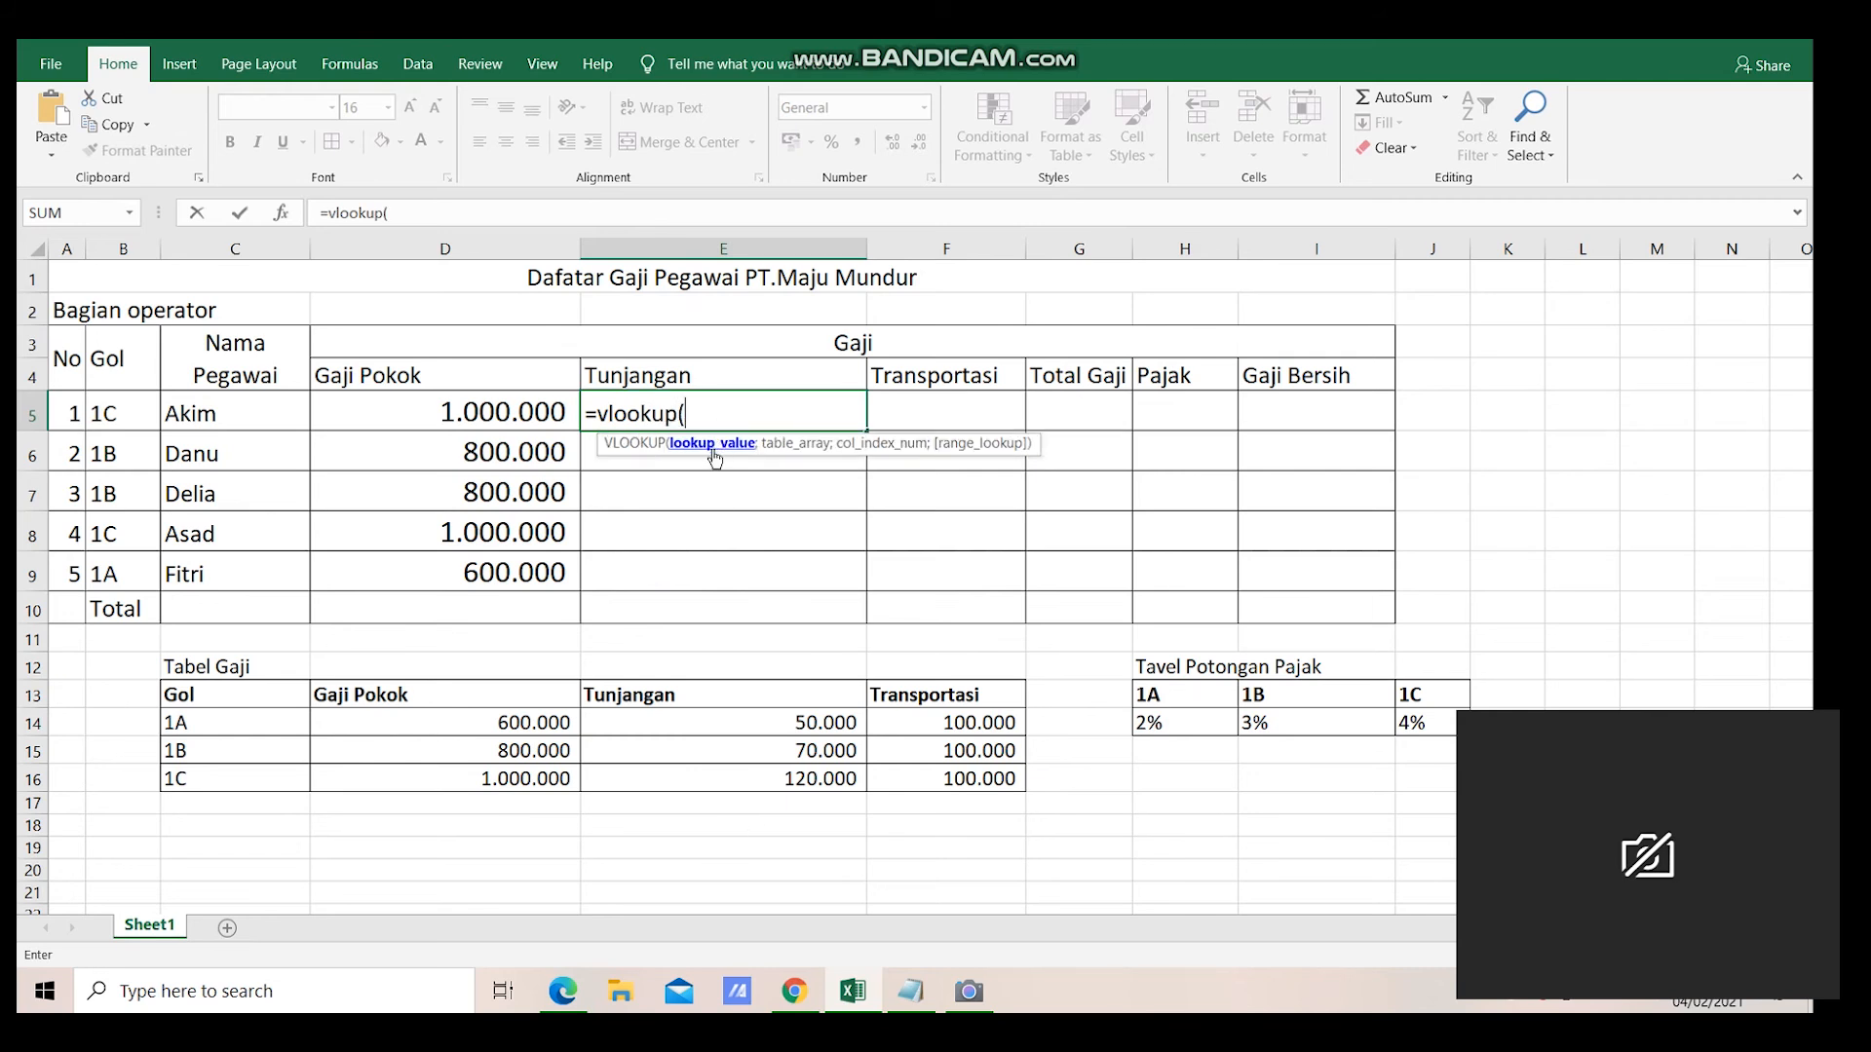
{"action": "left_click", "coordinate": [111, 416]}
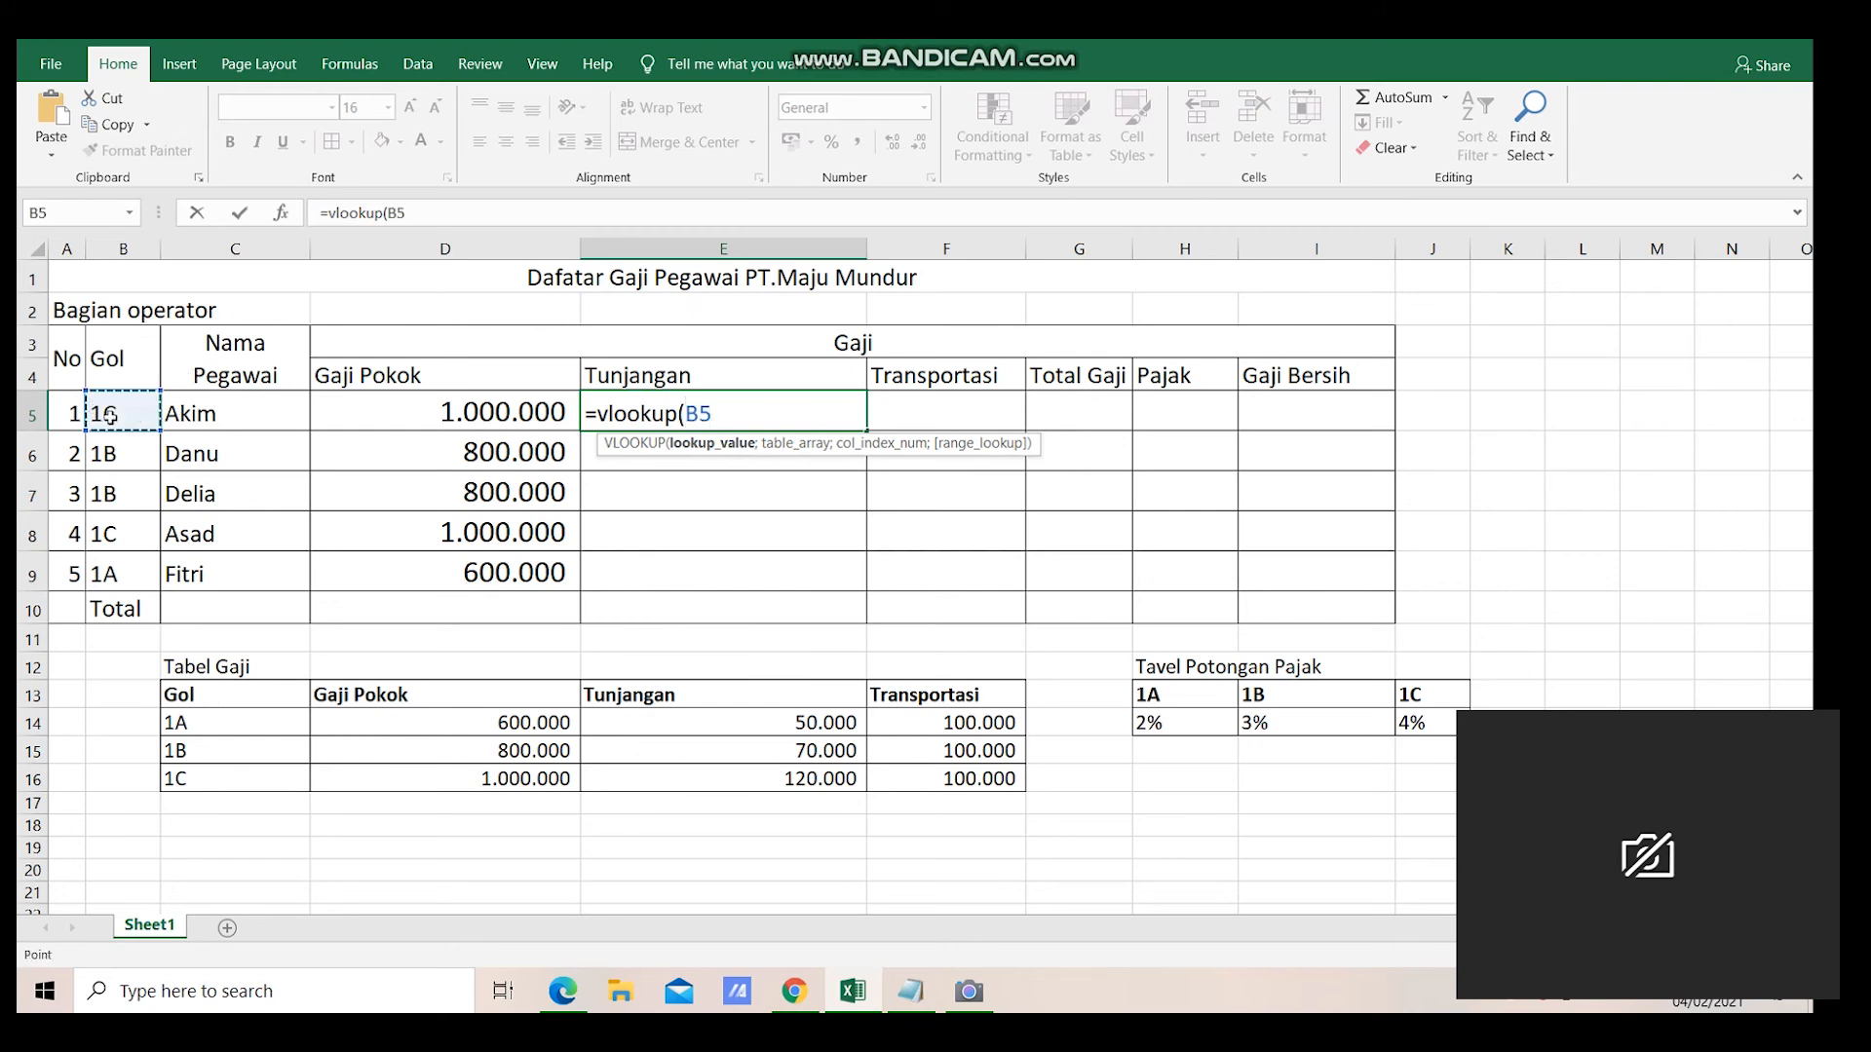
{"action": "type", "text": ";"}
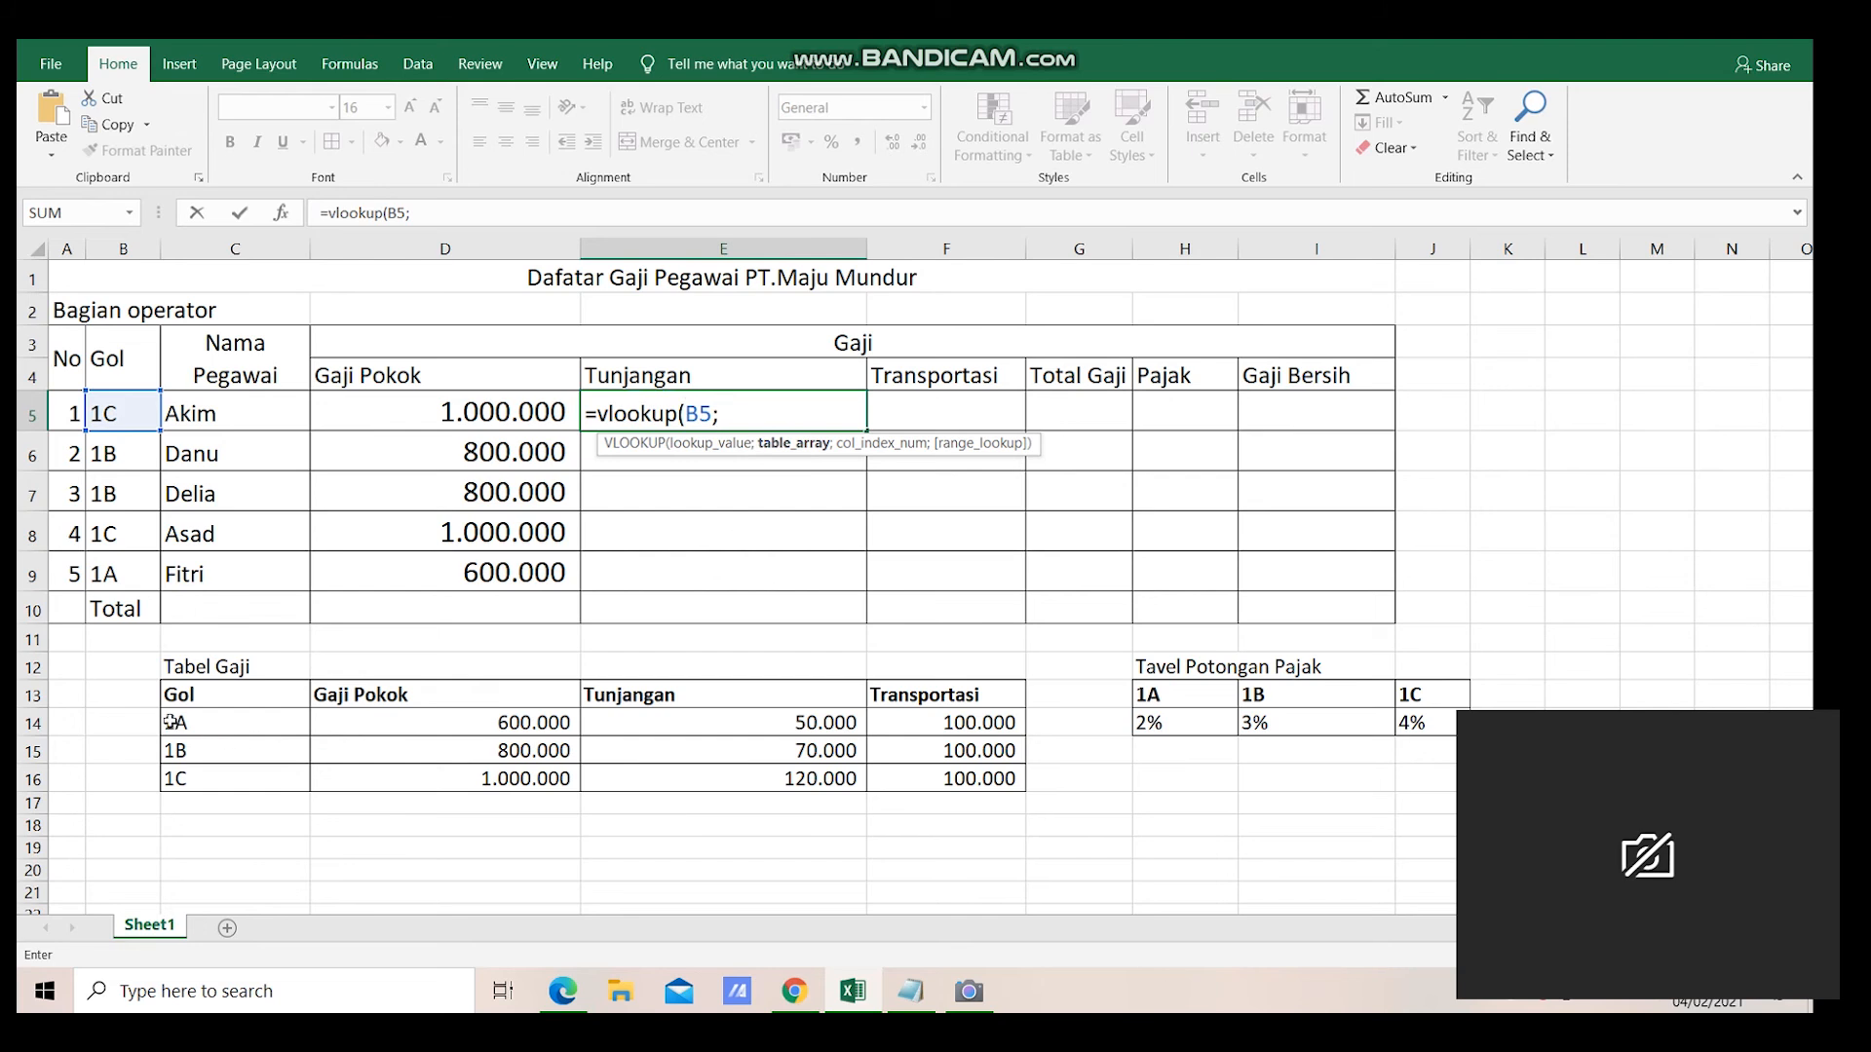
{"action": "left_click_drag", "start_coordinate": [171, 722], "coordinate": [565, 779]}
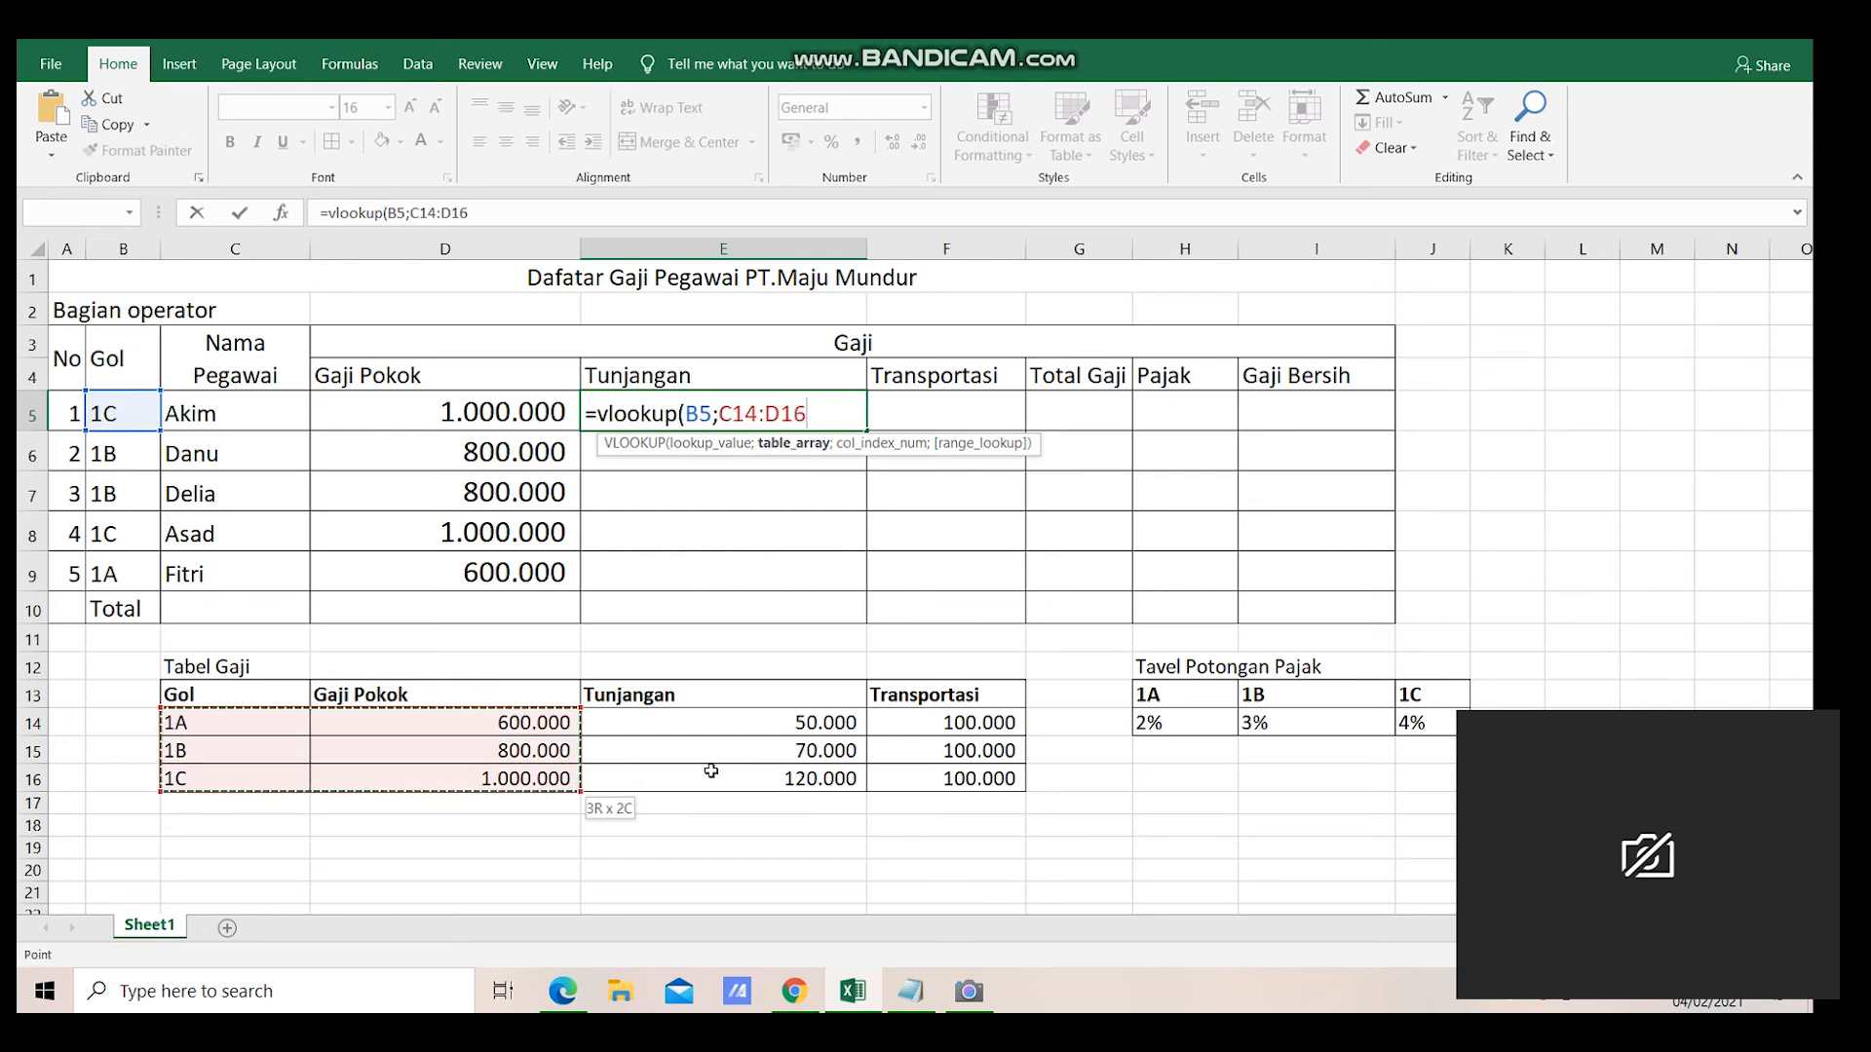
{"action": "left_click_drag", "start_coordinate": [711, 770], "coordinate": [985, 771]}
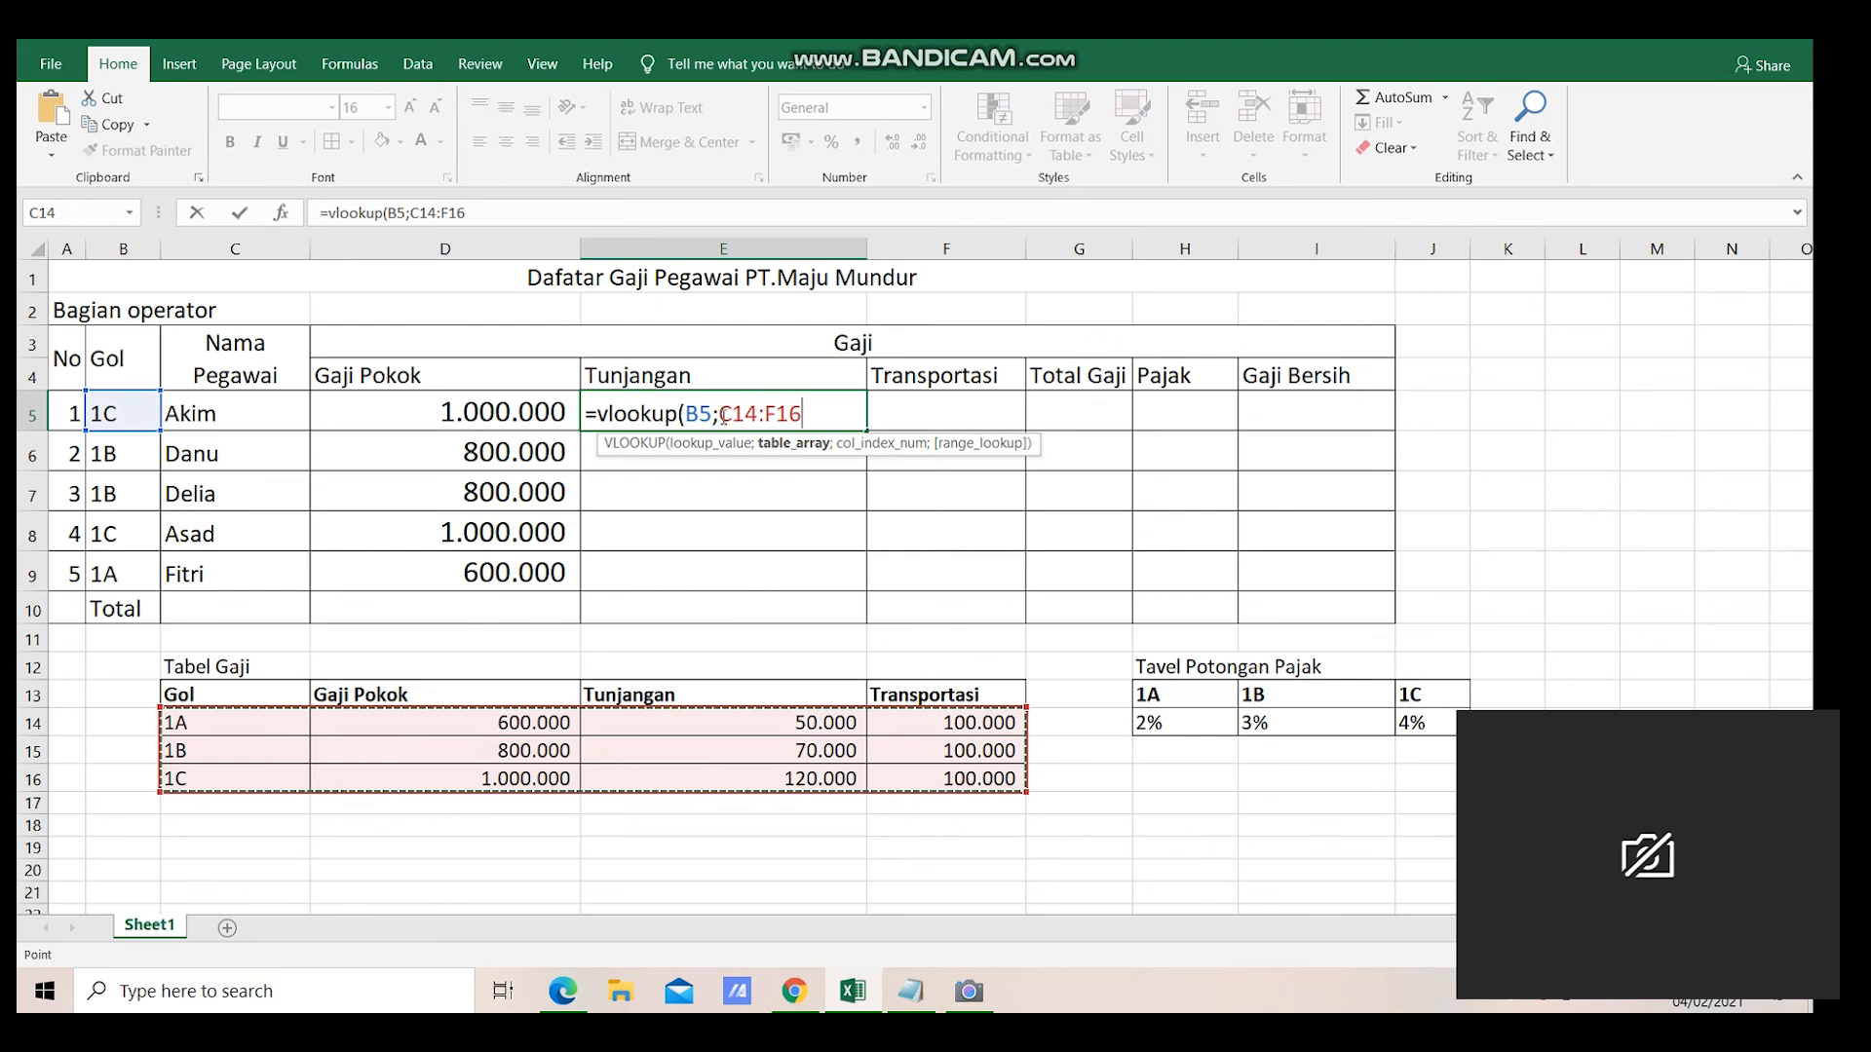
- Make the table array in the E5 formula absolute as $C$14:$F$16
{"action": "left_click", "coordinate": [720, 414]}
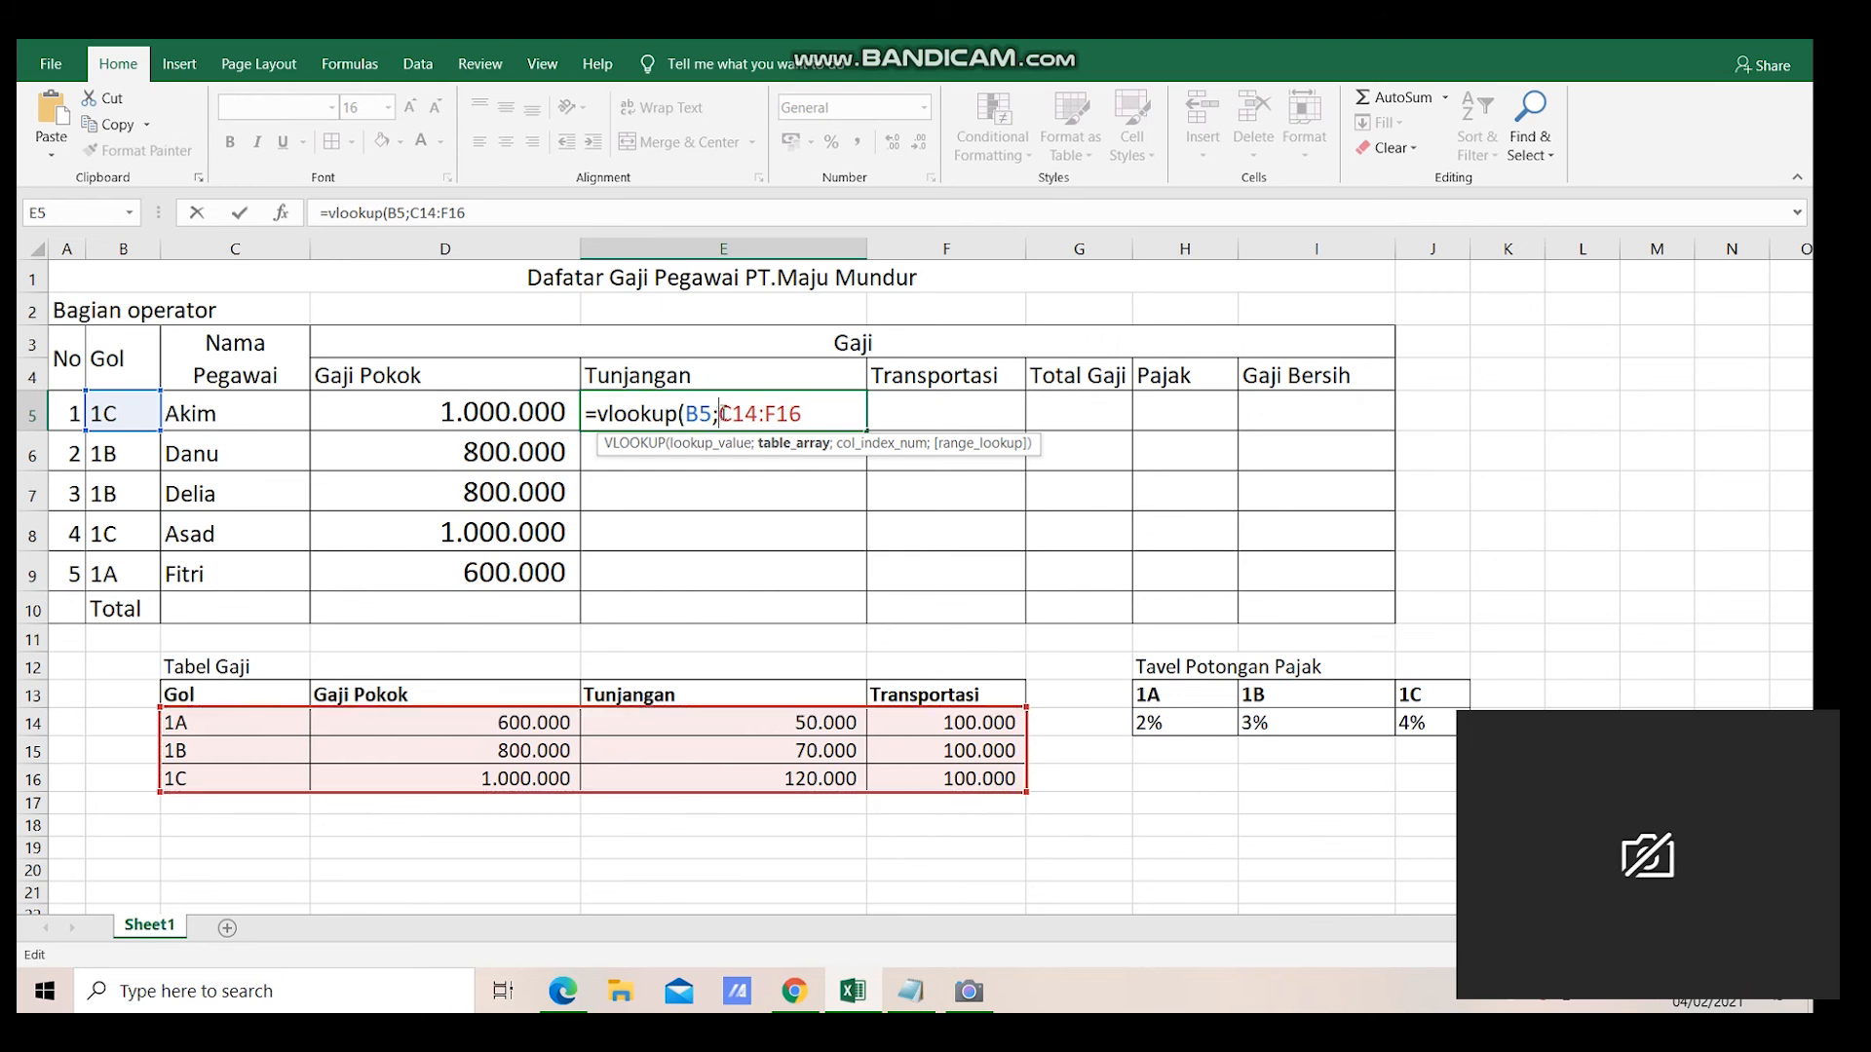
{"action": "type", "text": "$"}
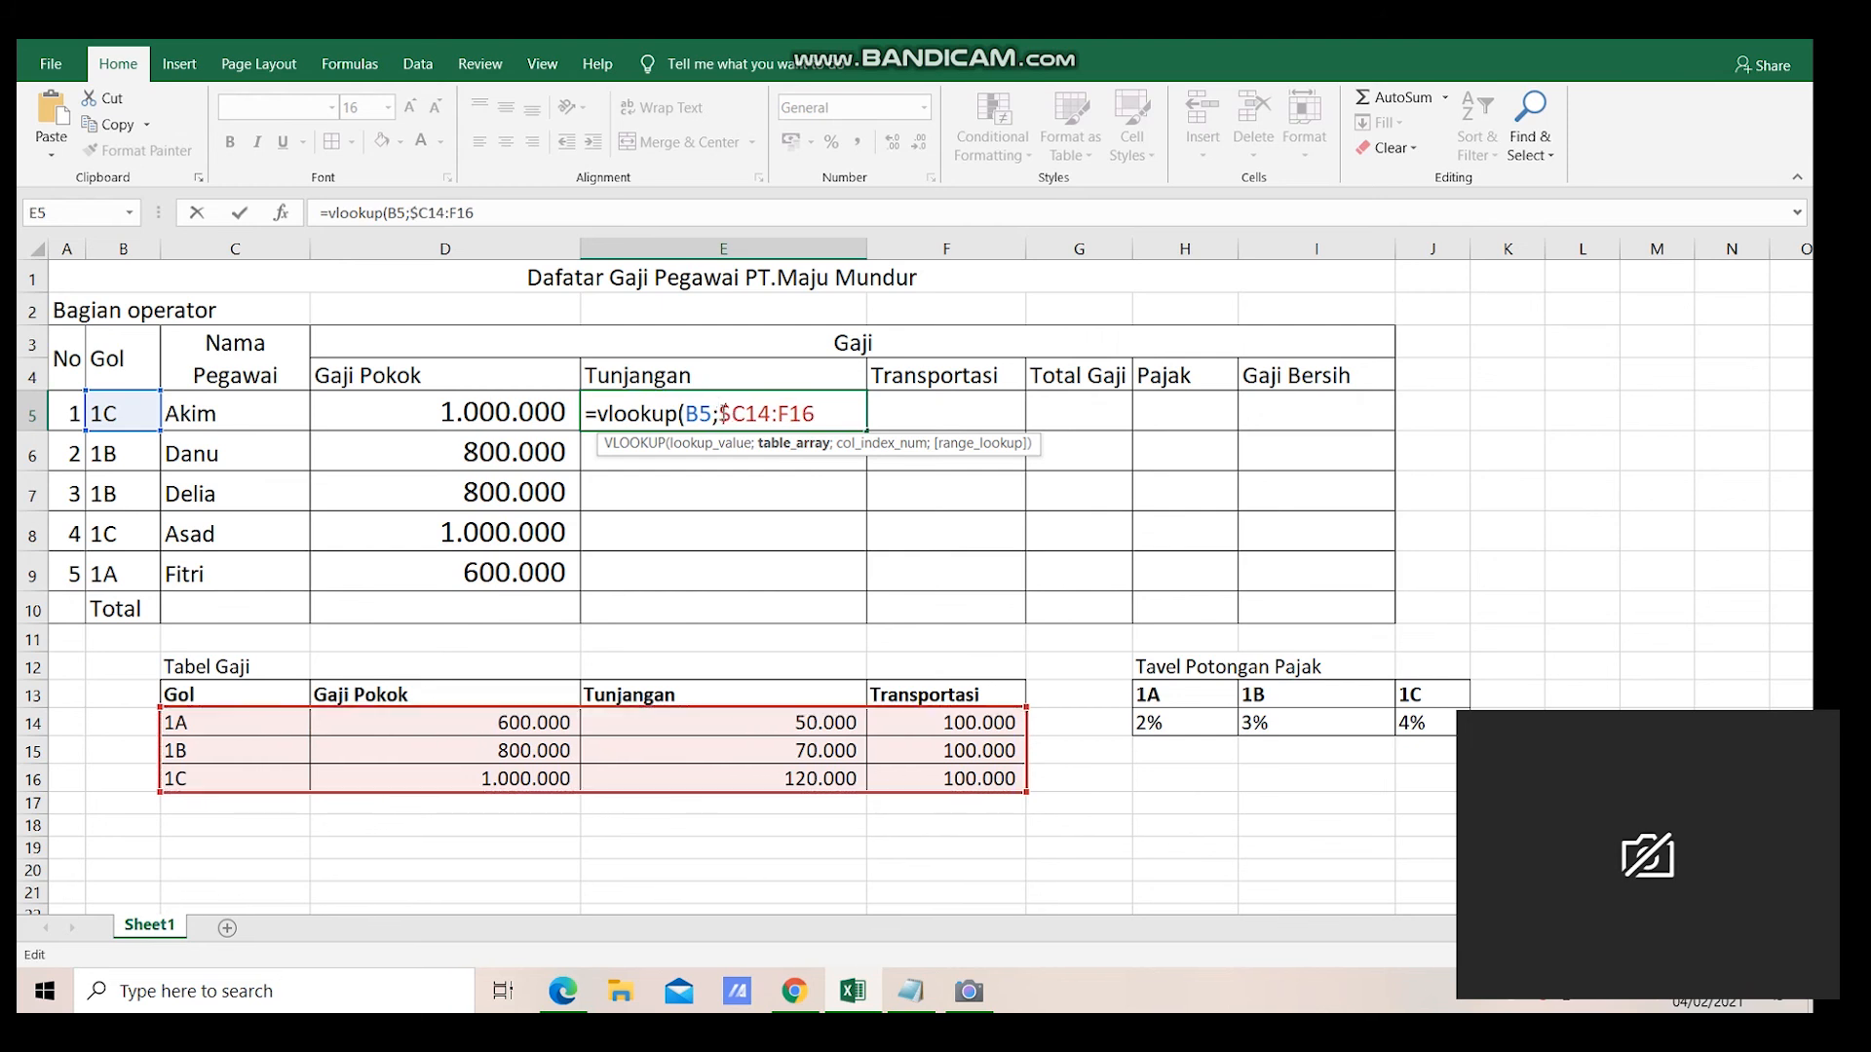
{"action": "left_click", "coordinate": [746, 413]}
{"action": "type", "text": "$C$"}
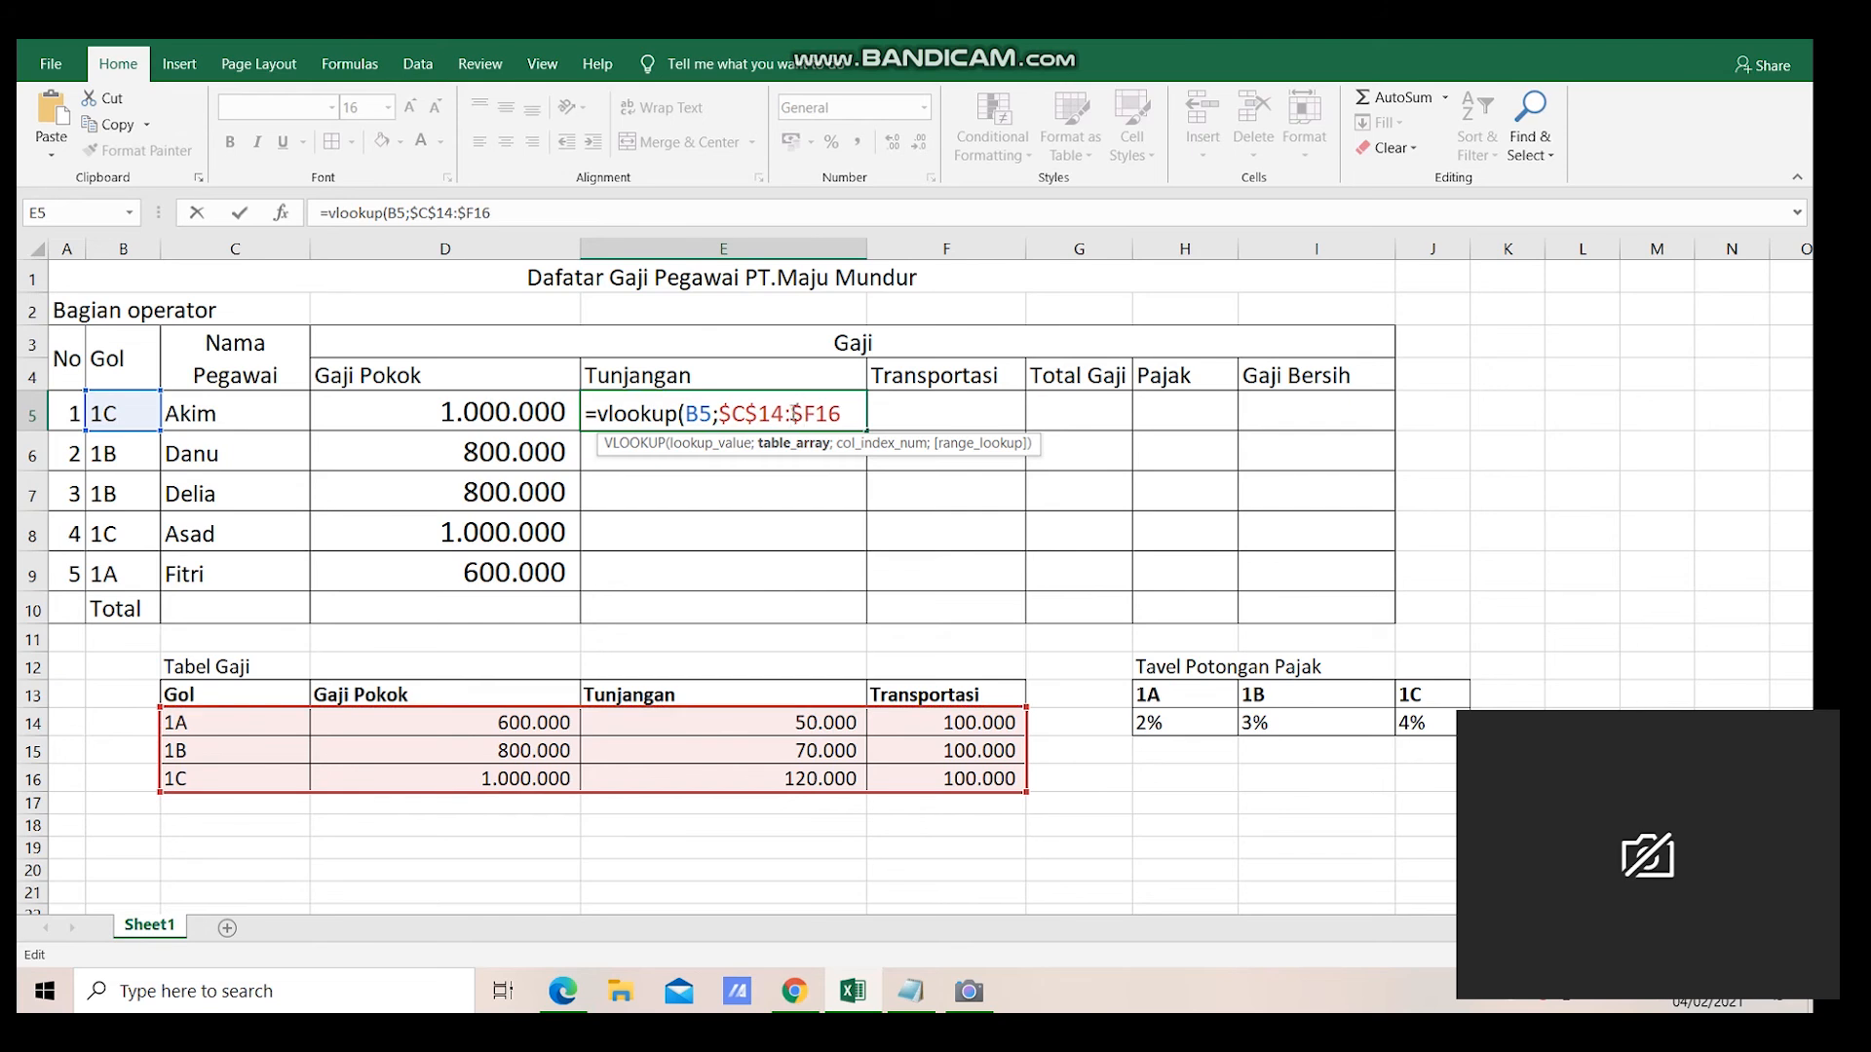
{"action": "left_click", "coordinate": [817, 414]}
{"action": "type", "text": "$16;"}
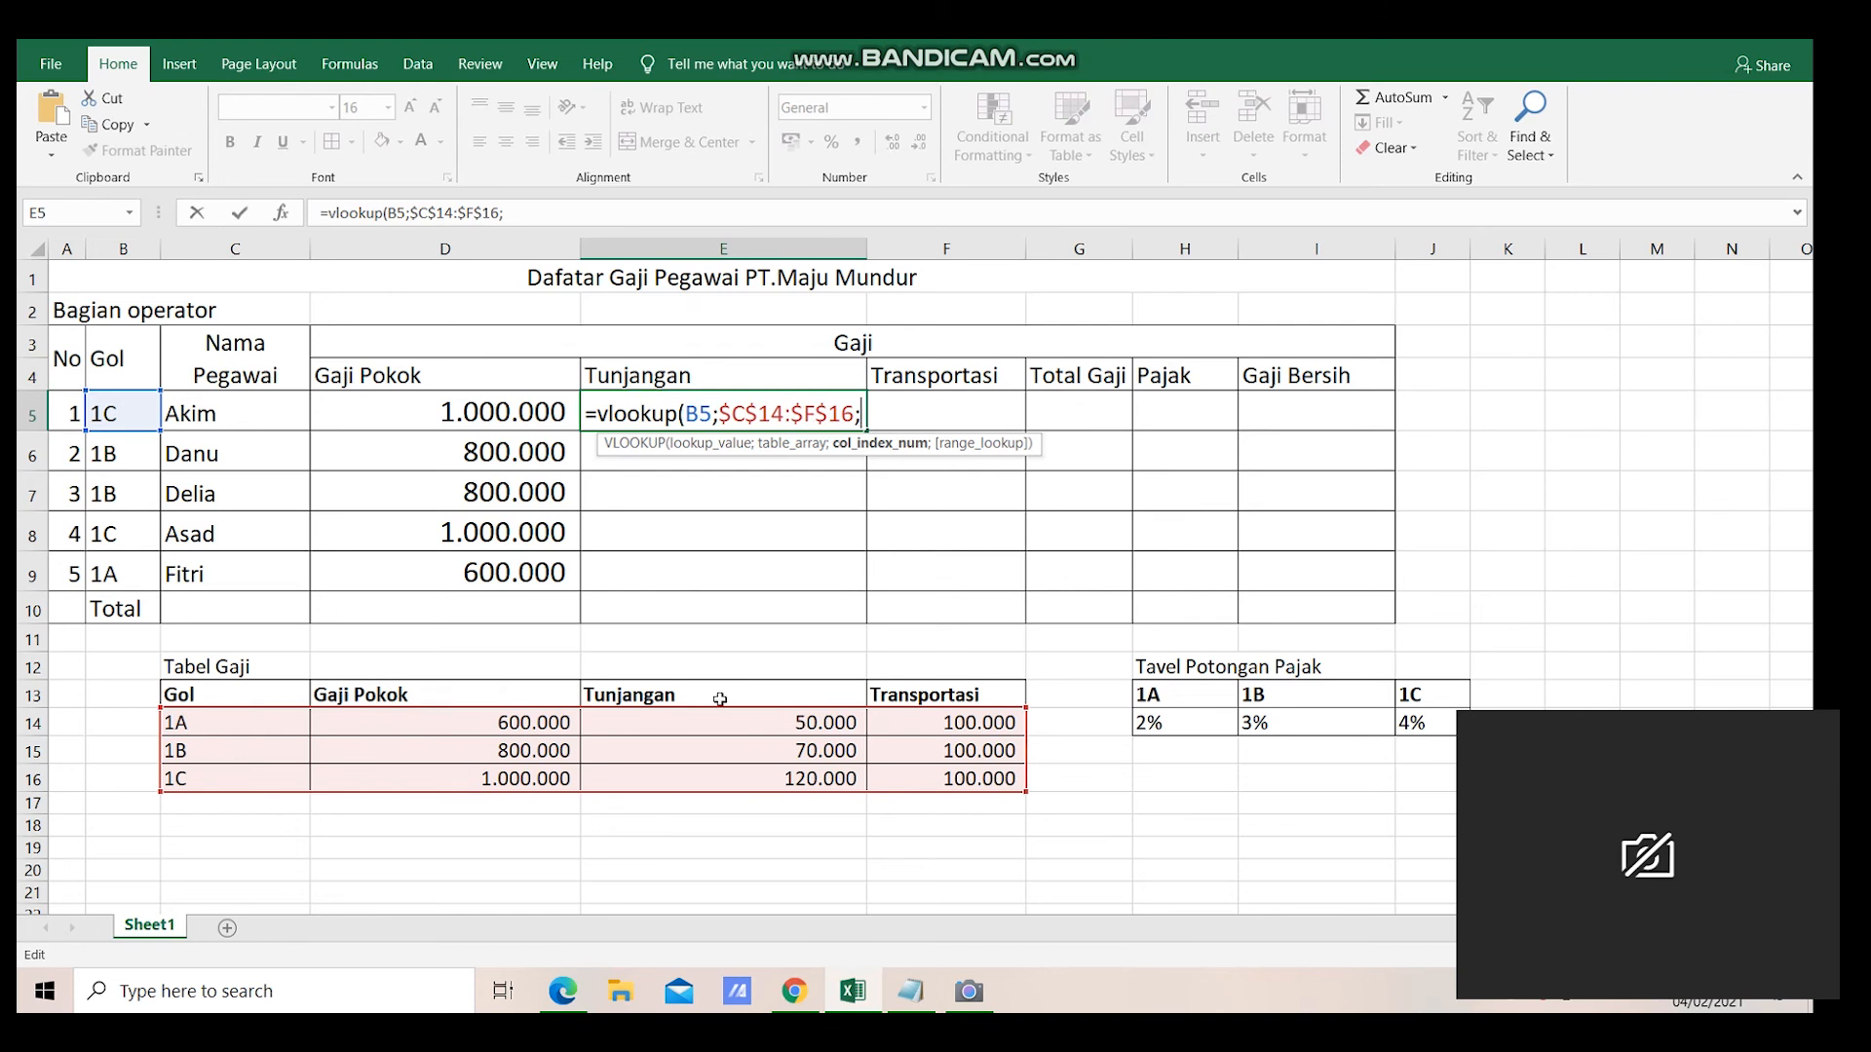
- Complete the E5 VLOOKUP formula with column index 3 and range lookup 0
{"action": "type", "text": "3;"}
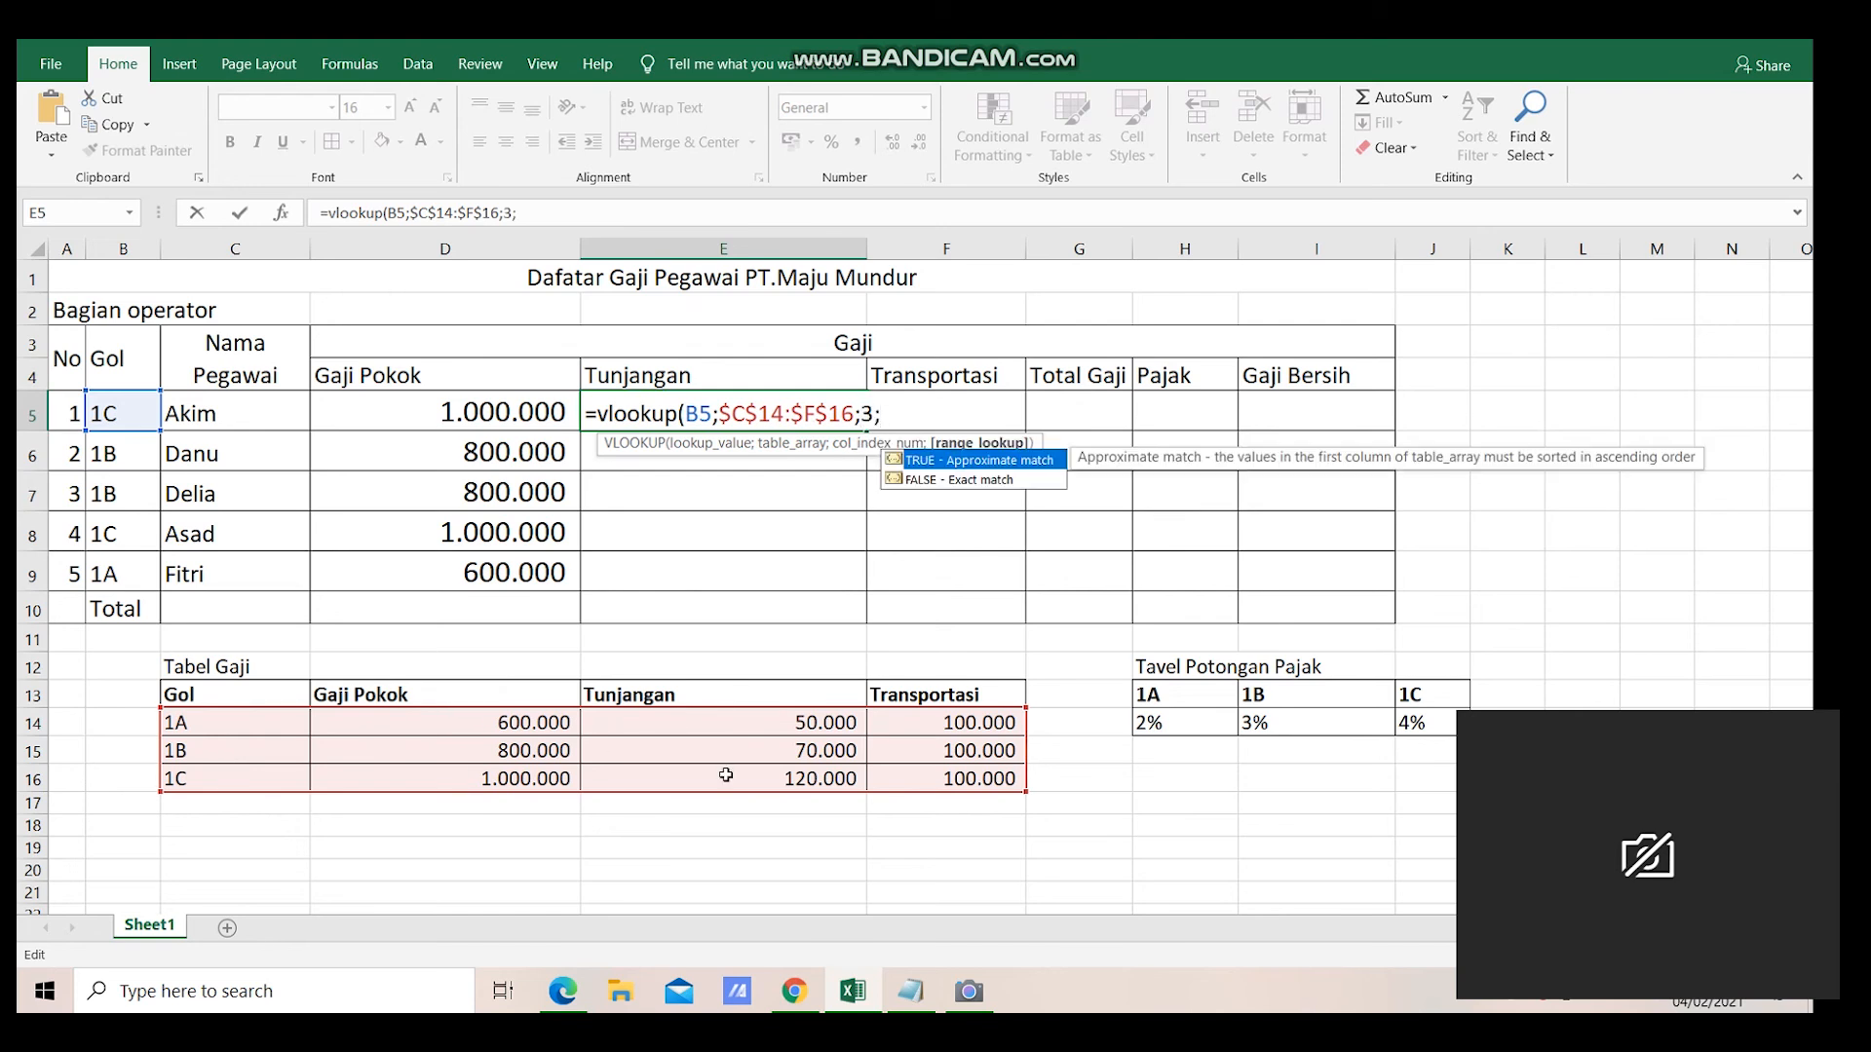
{"action": "type", "text": "0)"}
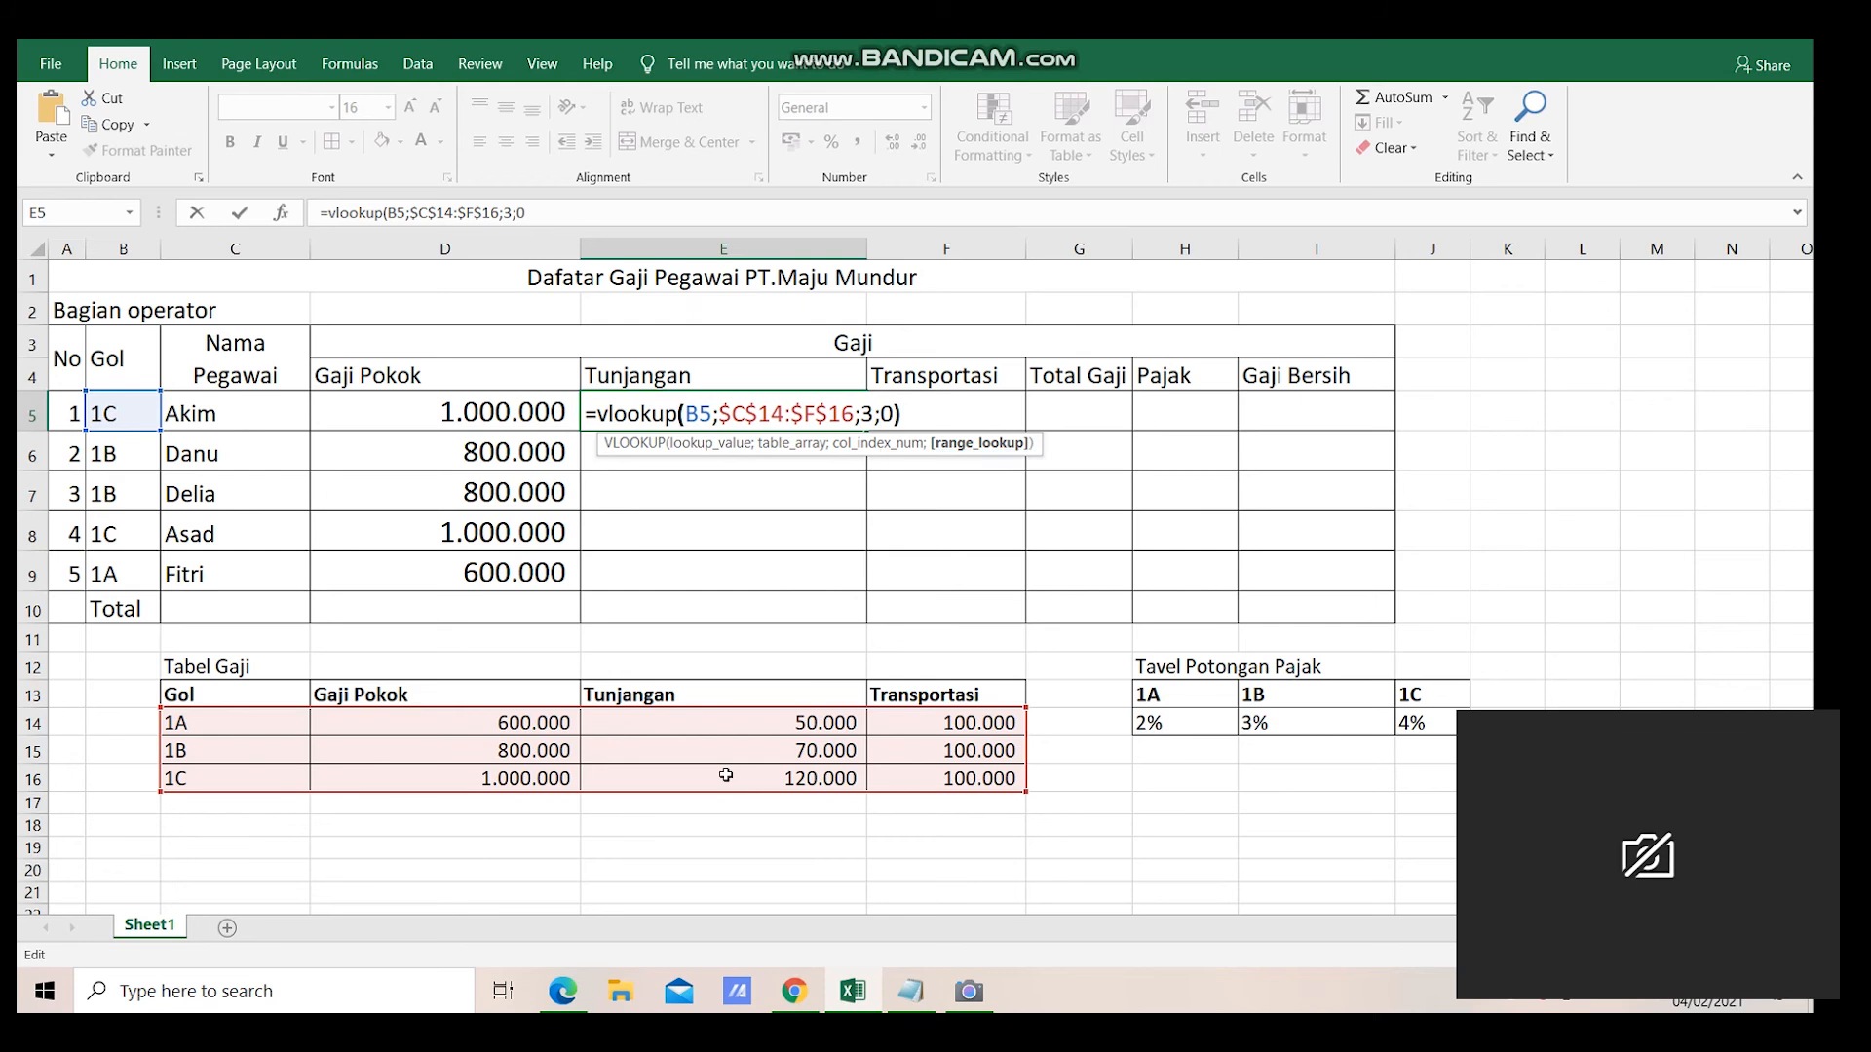
{"action": "key", "text": "Return"}
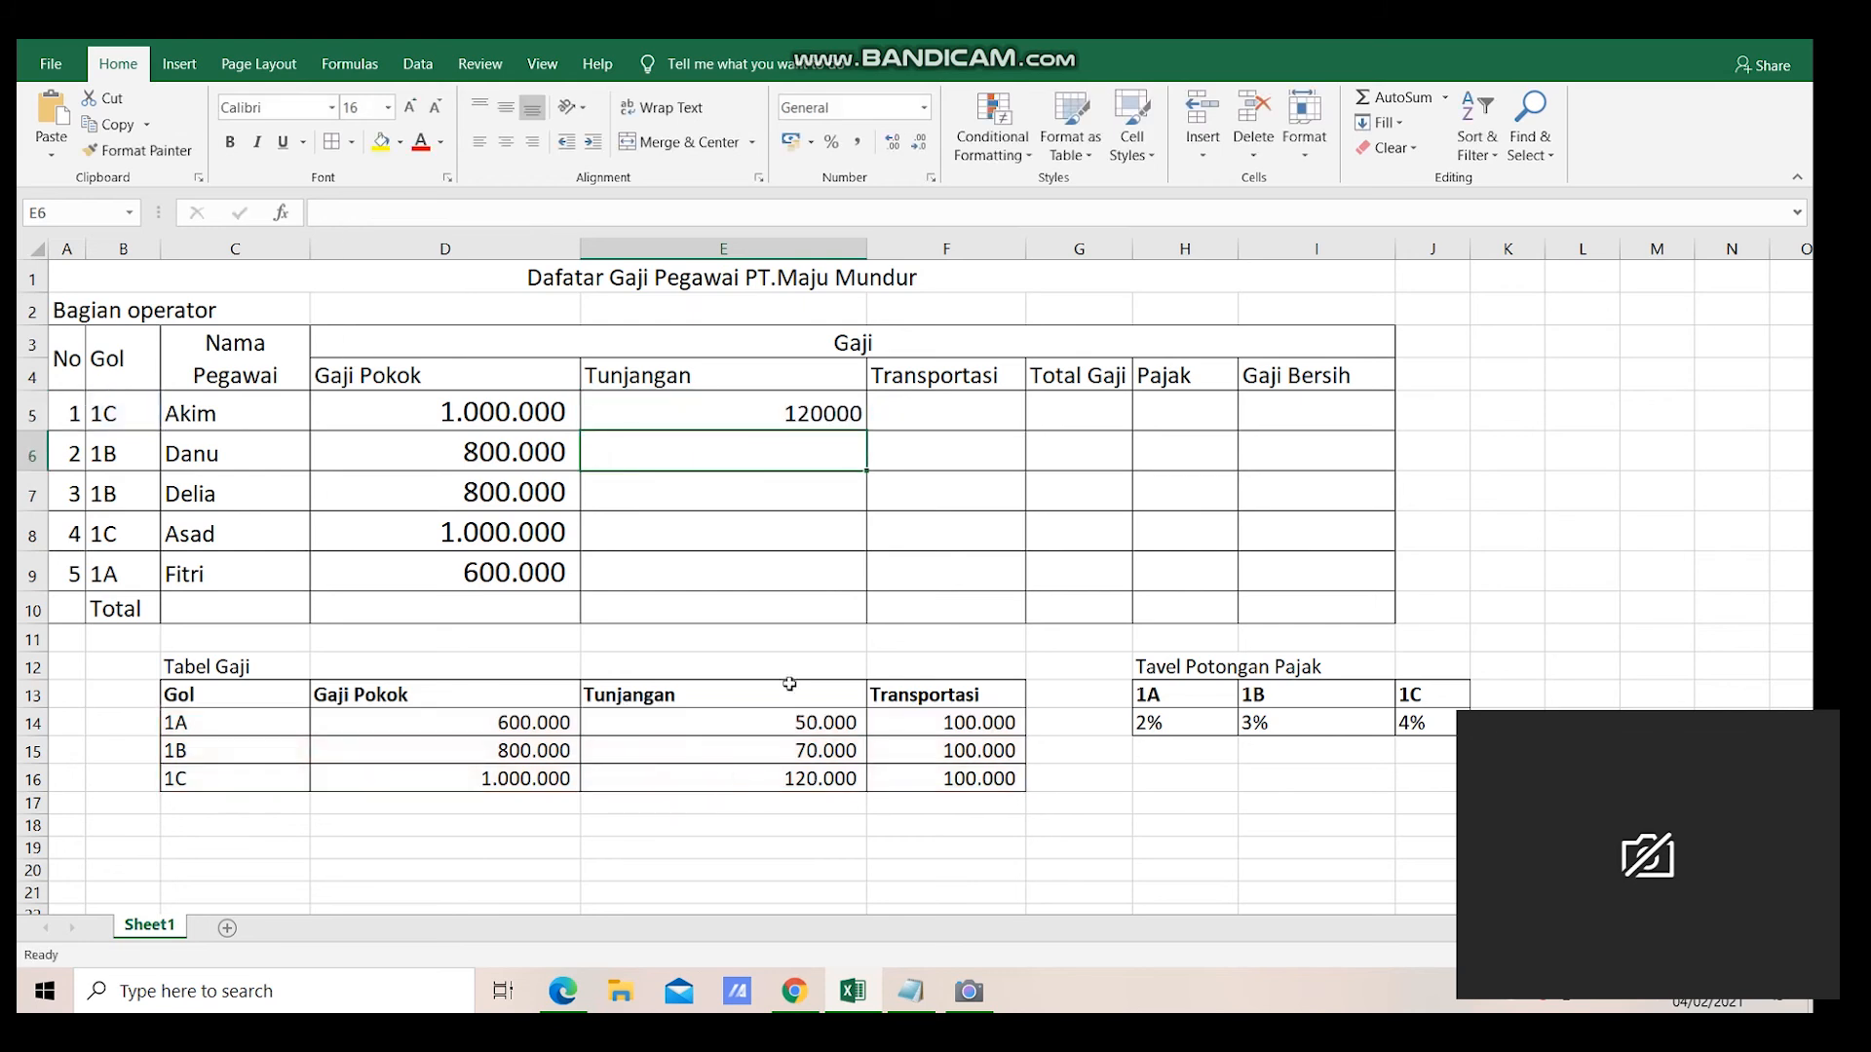
- Fill the E5 formula down to E9 and apply the comma number style to the Tunjangan amounts
{"action": "left_click", "coordinate": [769, 416]}
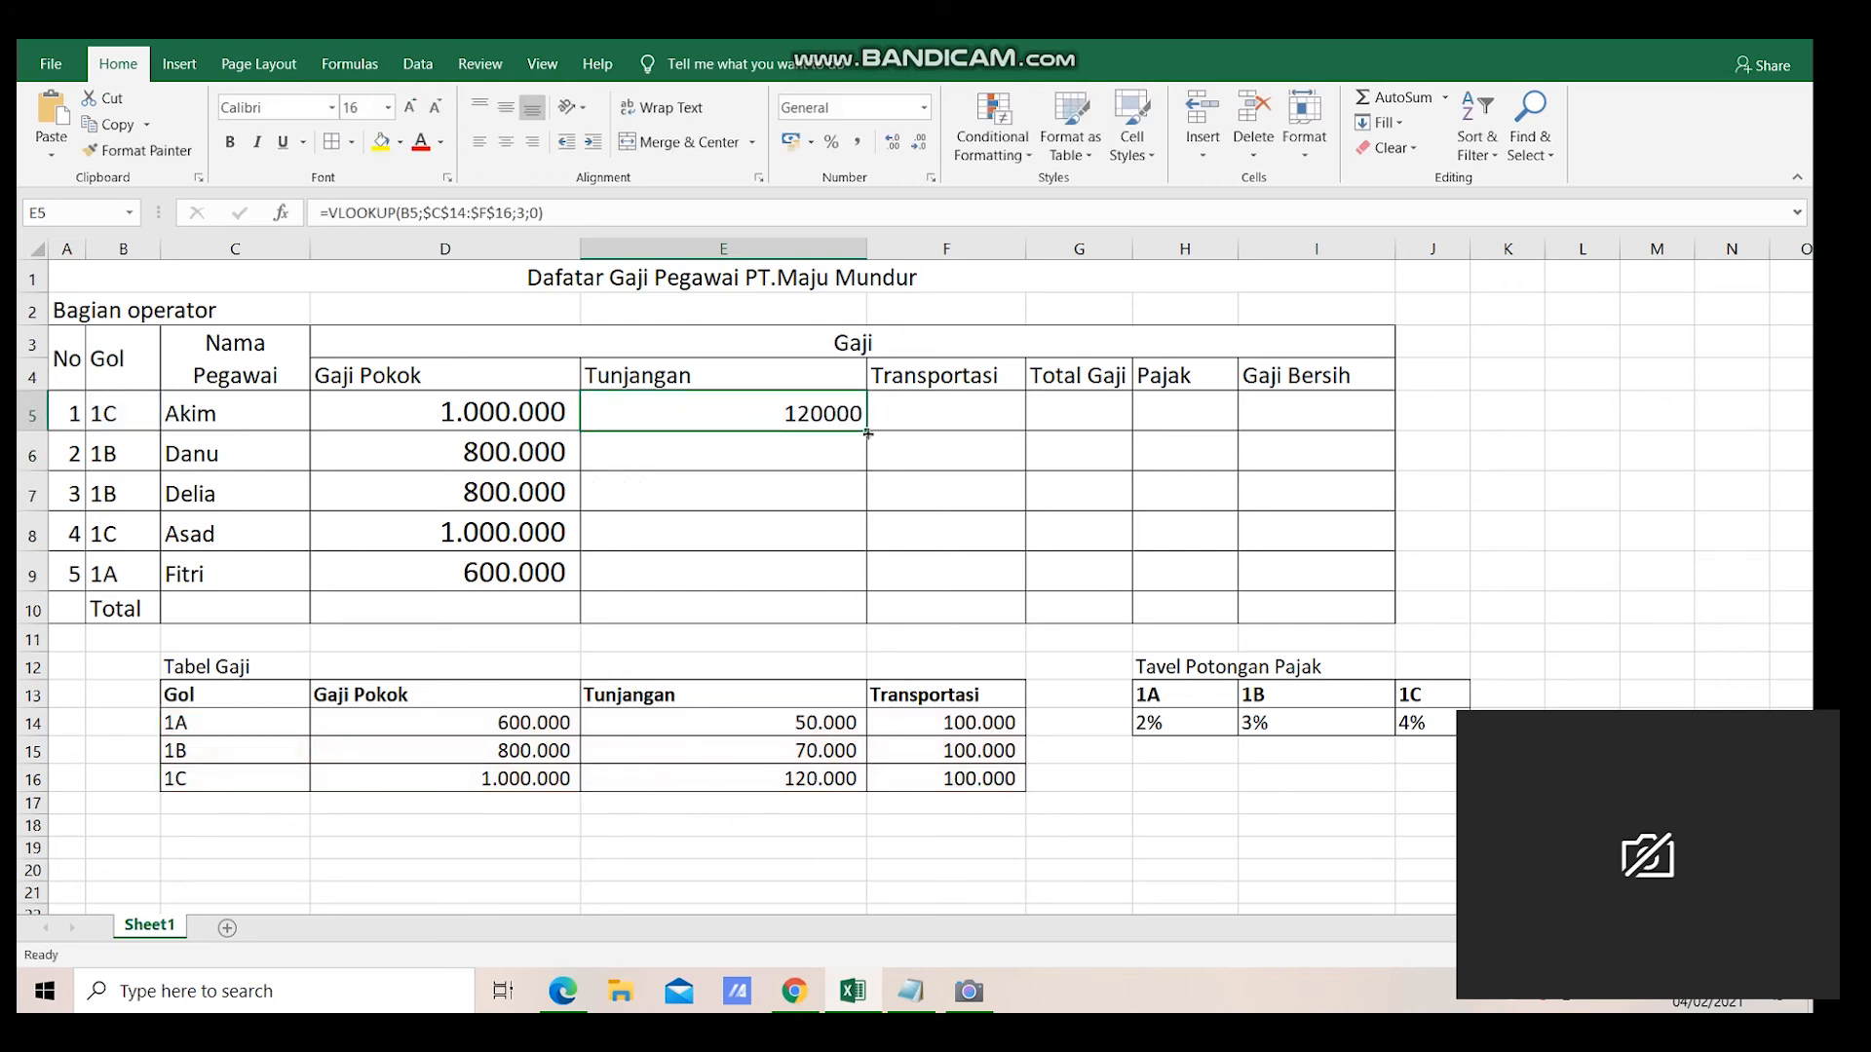
{"action": "left_click_drag", "start_coordinate": [867, 432], "coordinate": [879, 587]}
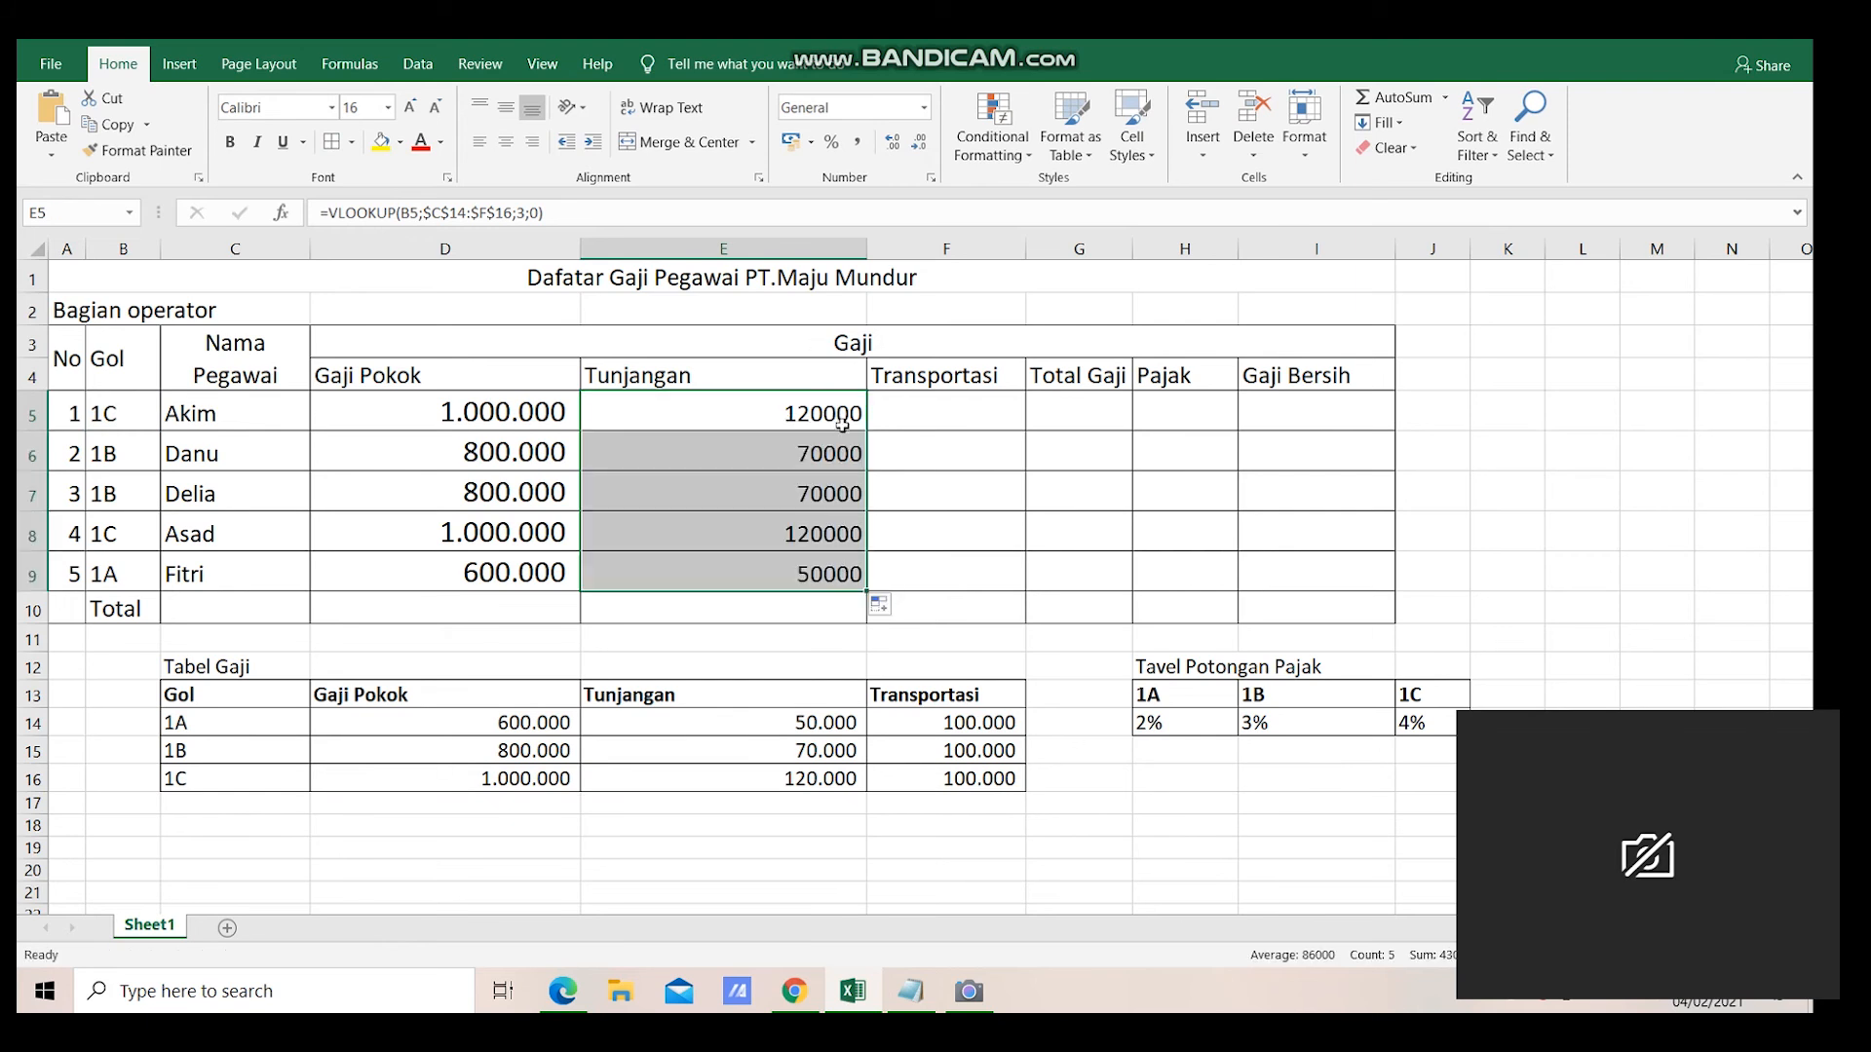
{"action": "left_click", "coordinate": [856, 142]}
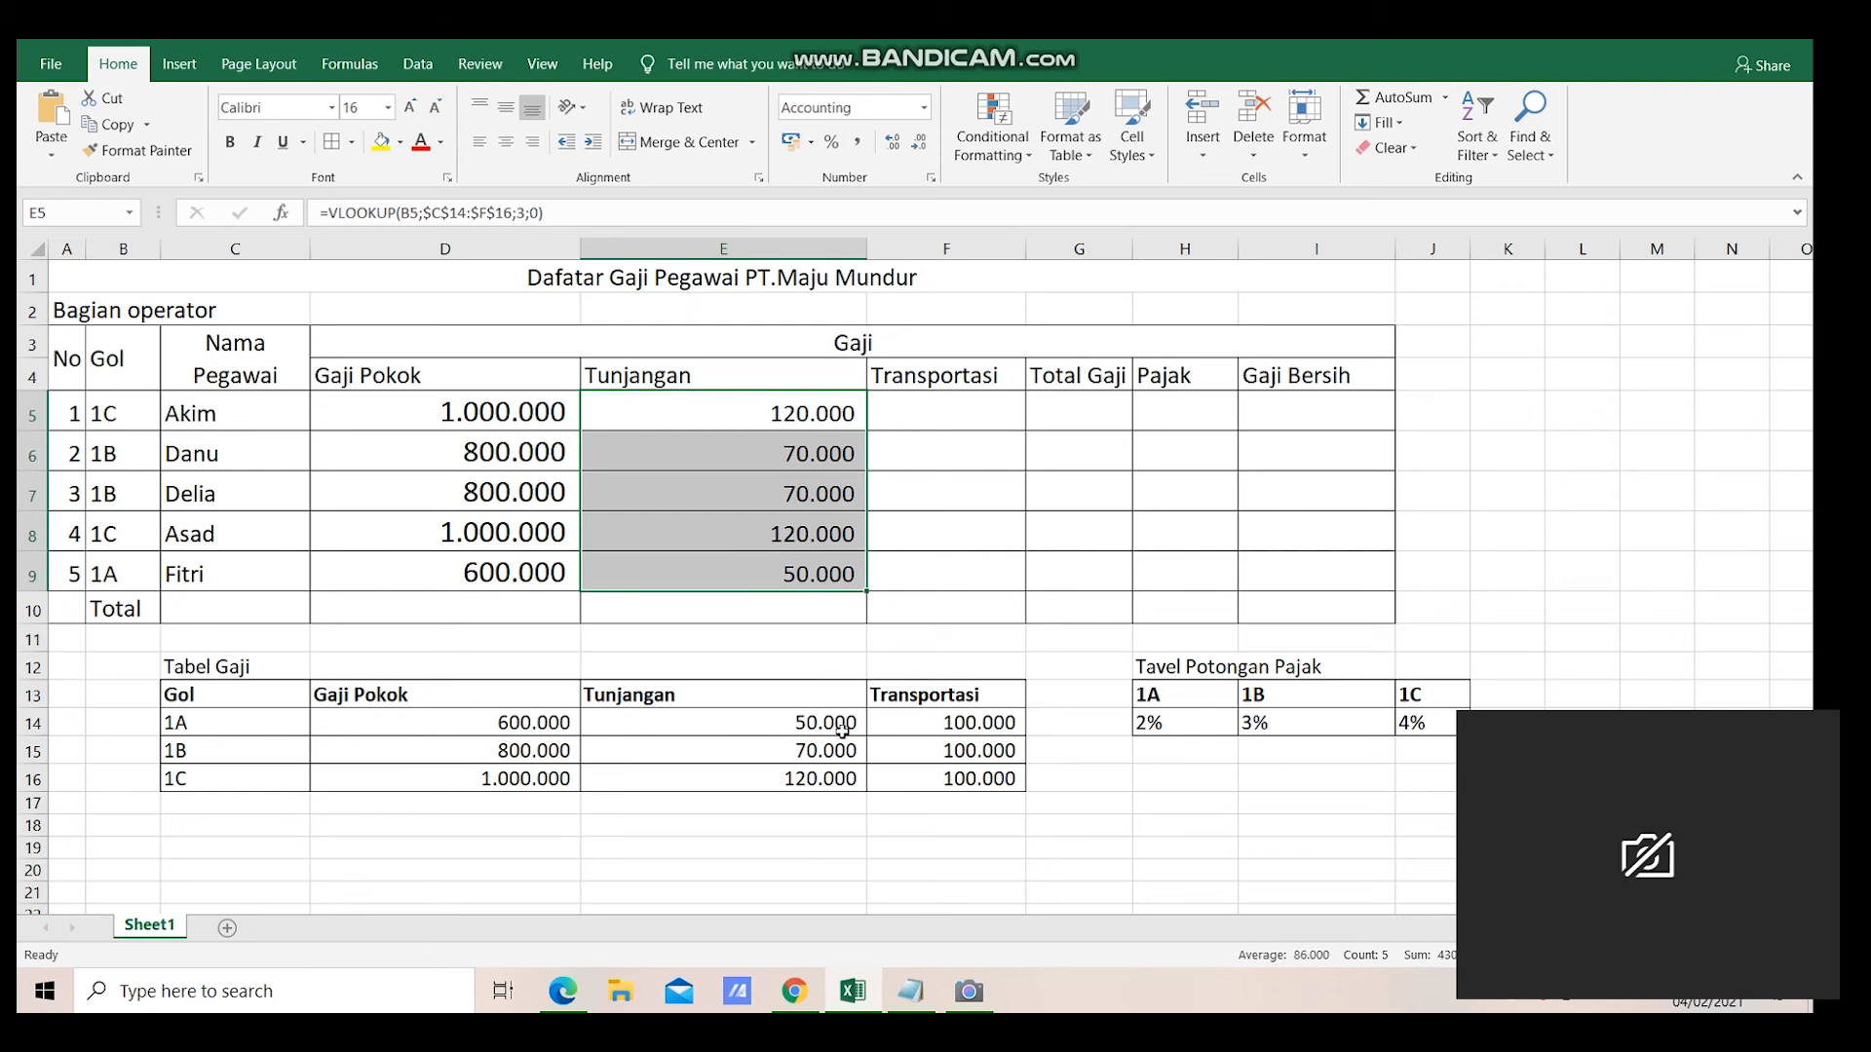
- Widen the Transportasi column F and select cell F5
{"action": "left_click", "coordinate": [927, 402]}
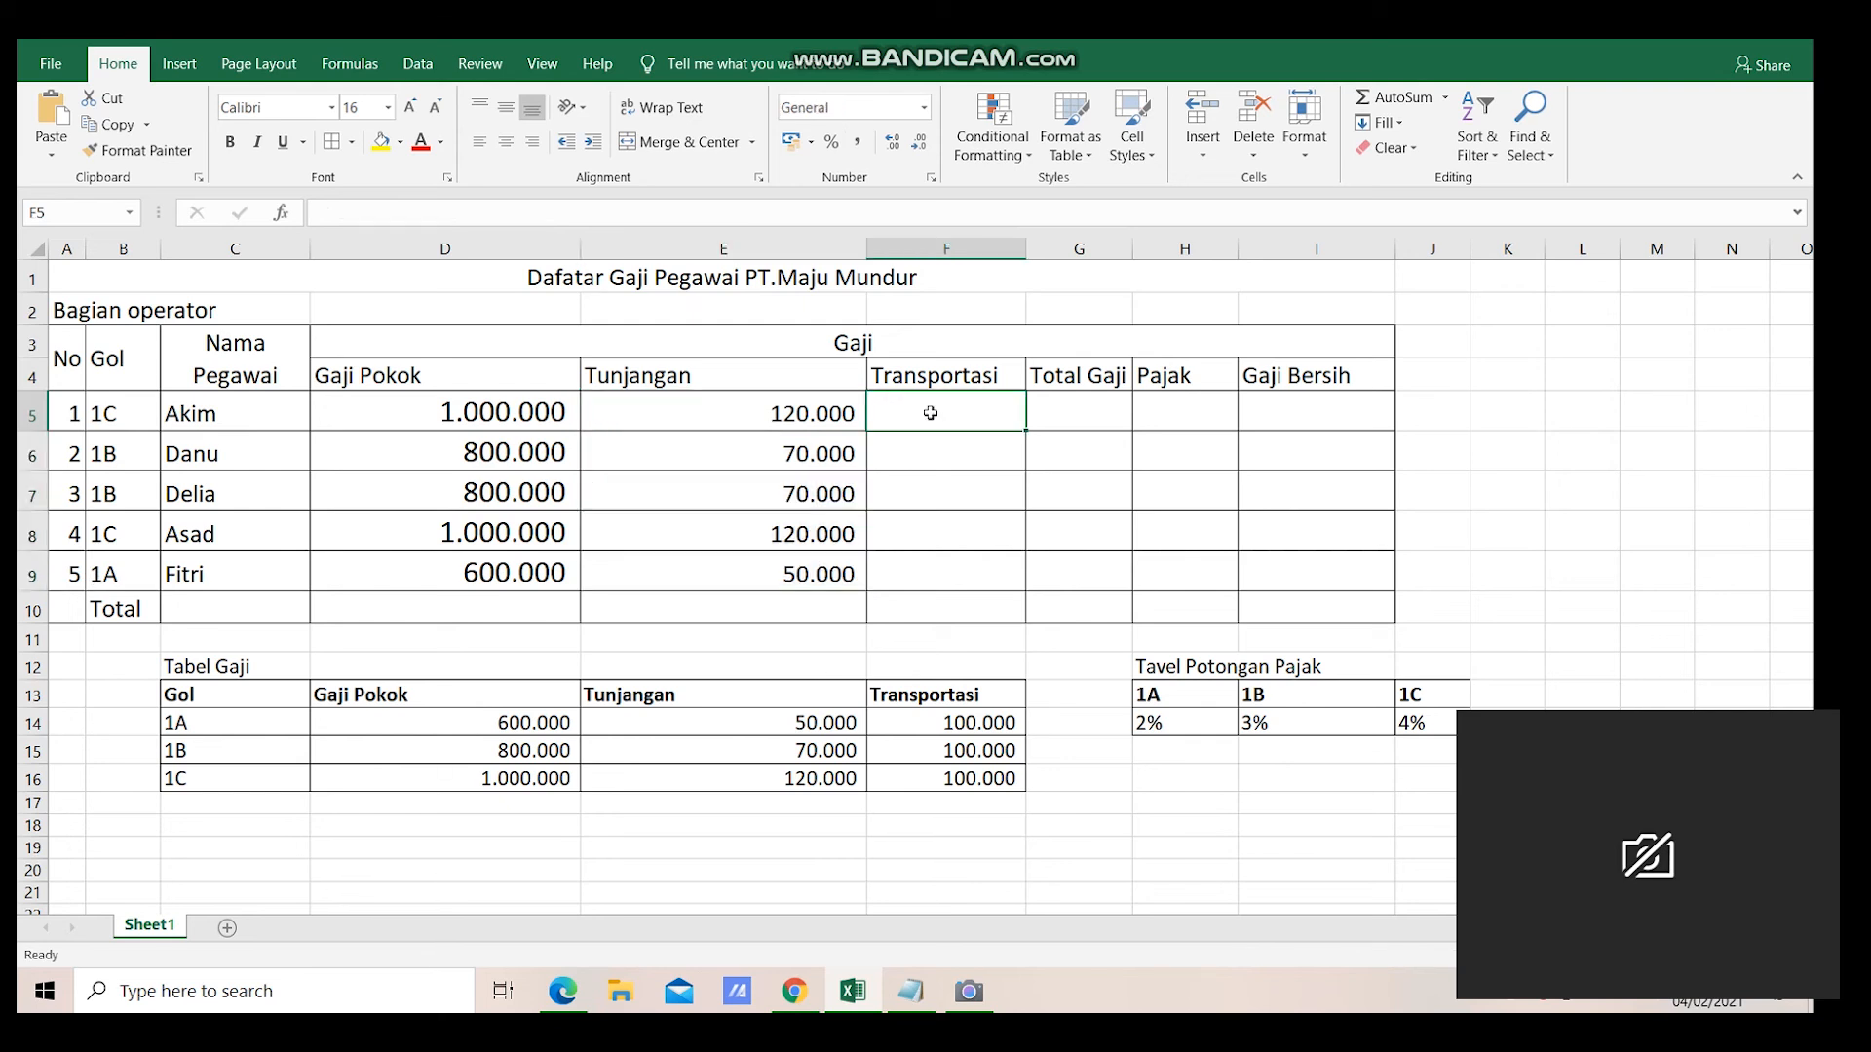
{"action": "left_click_drag", "start_coordinate": [1027, 248], "coordinate": [1136, 263]}
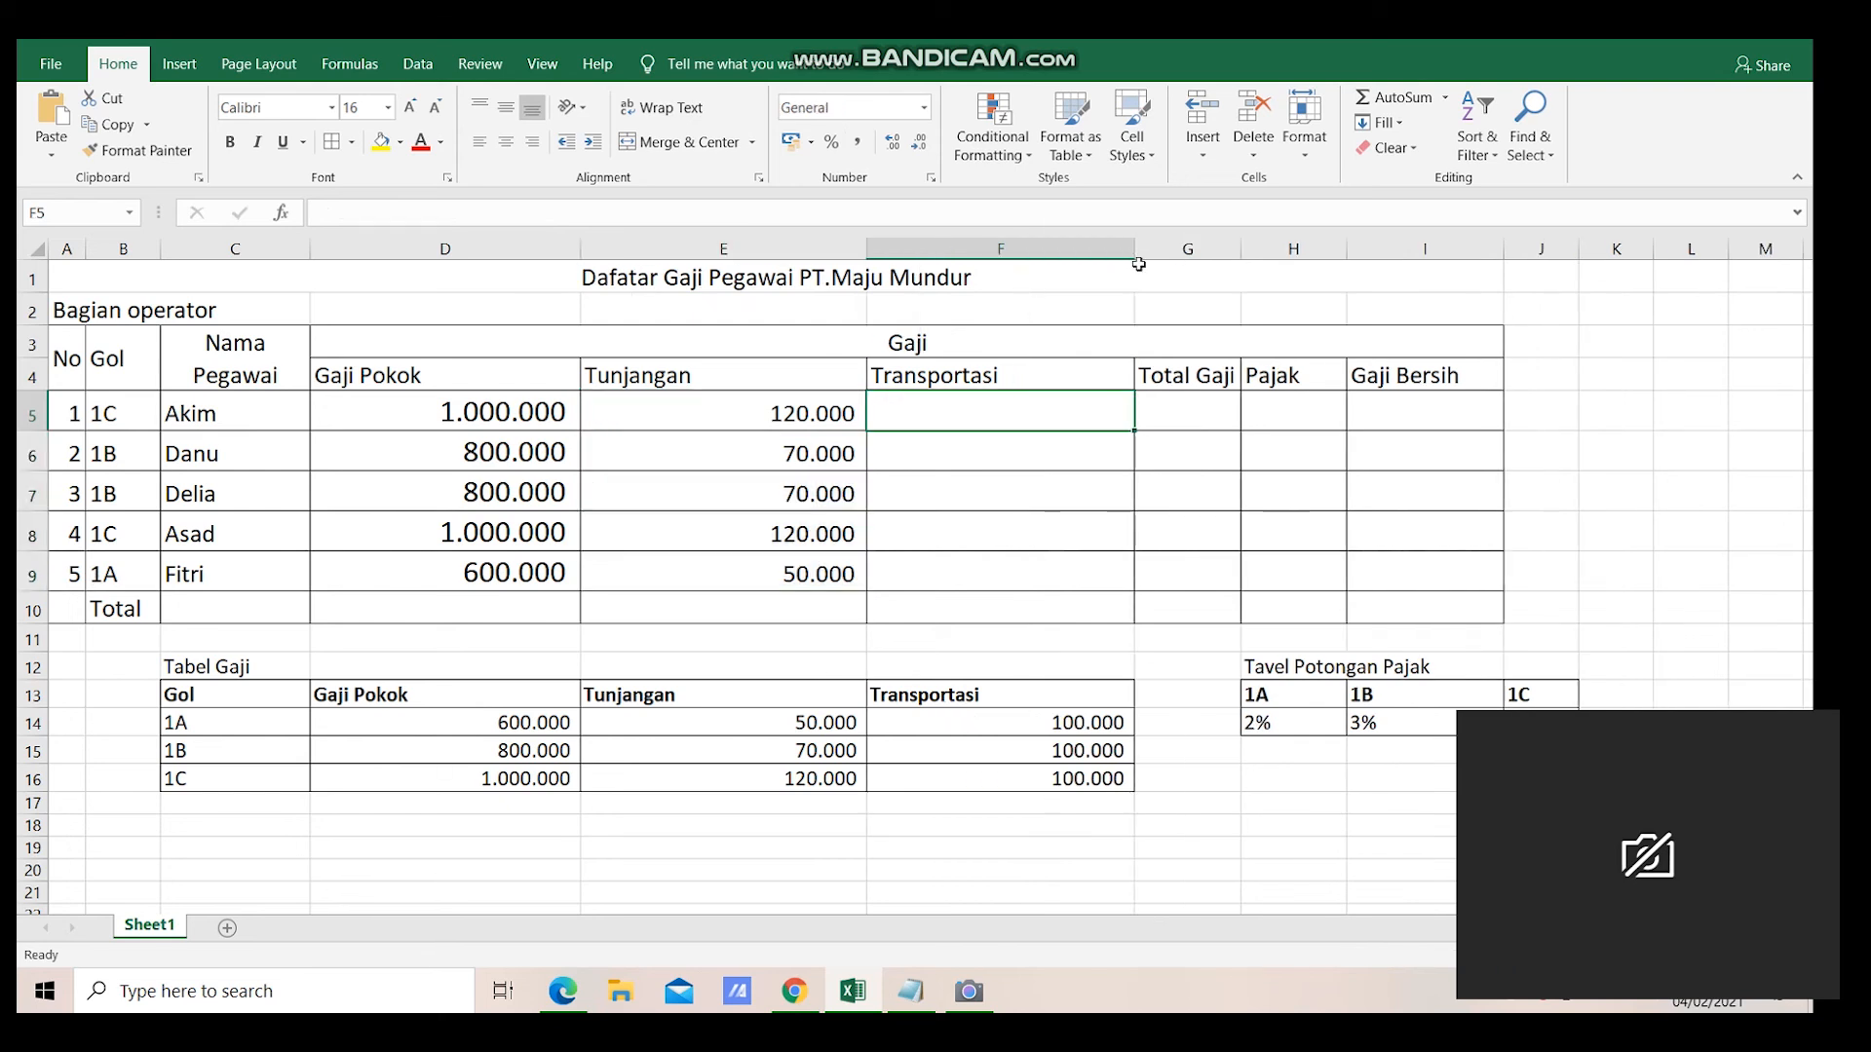
{"action": "left_click", "coordinate": [830, 412]}
{"action": "left_click", "coordinate": [930, 412]}
- Start a VLOOKUP formula in F5 with B5 as the lookup value and C14:F16 as the table array
{"action": "type", "text": "=vl"}
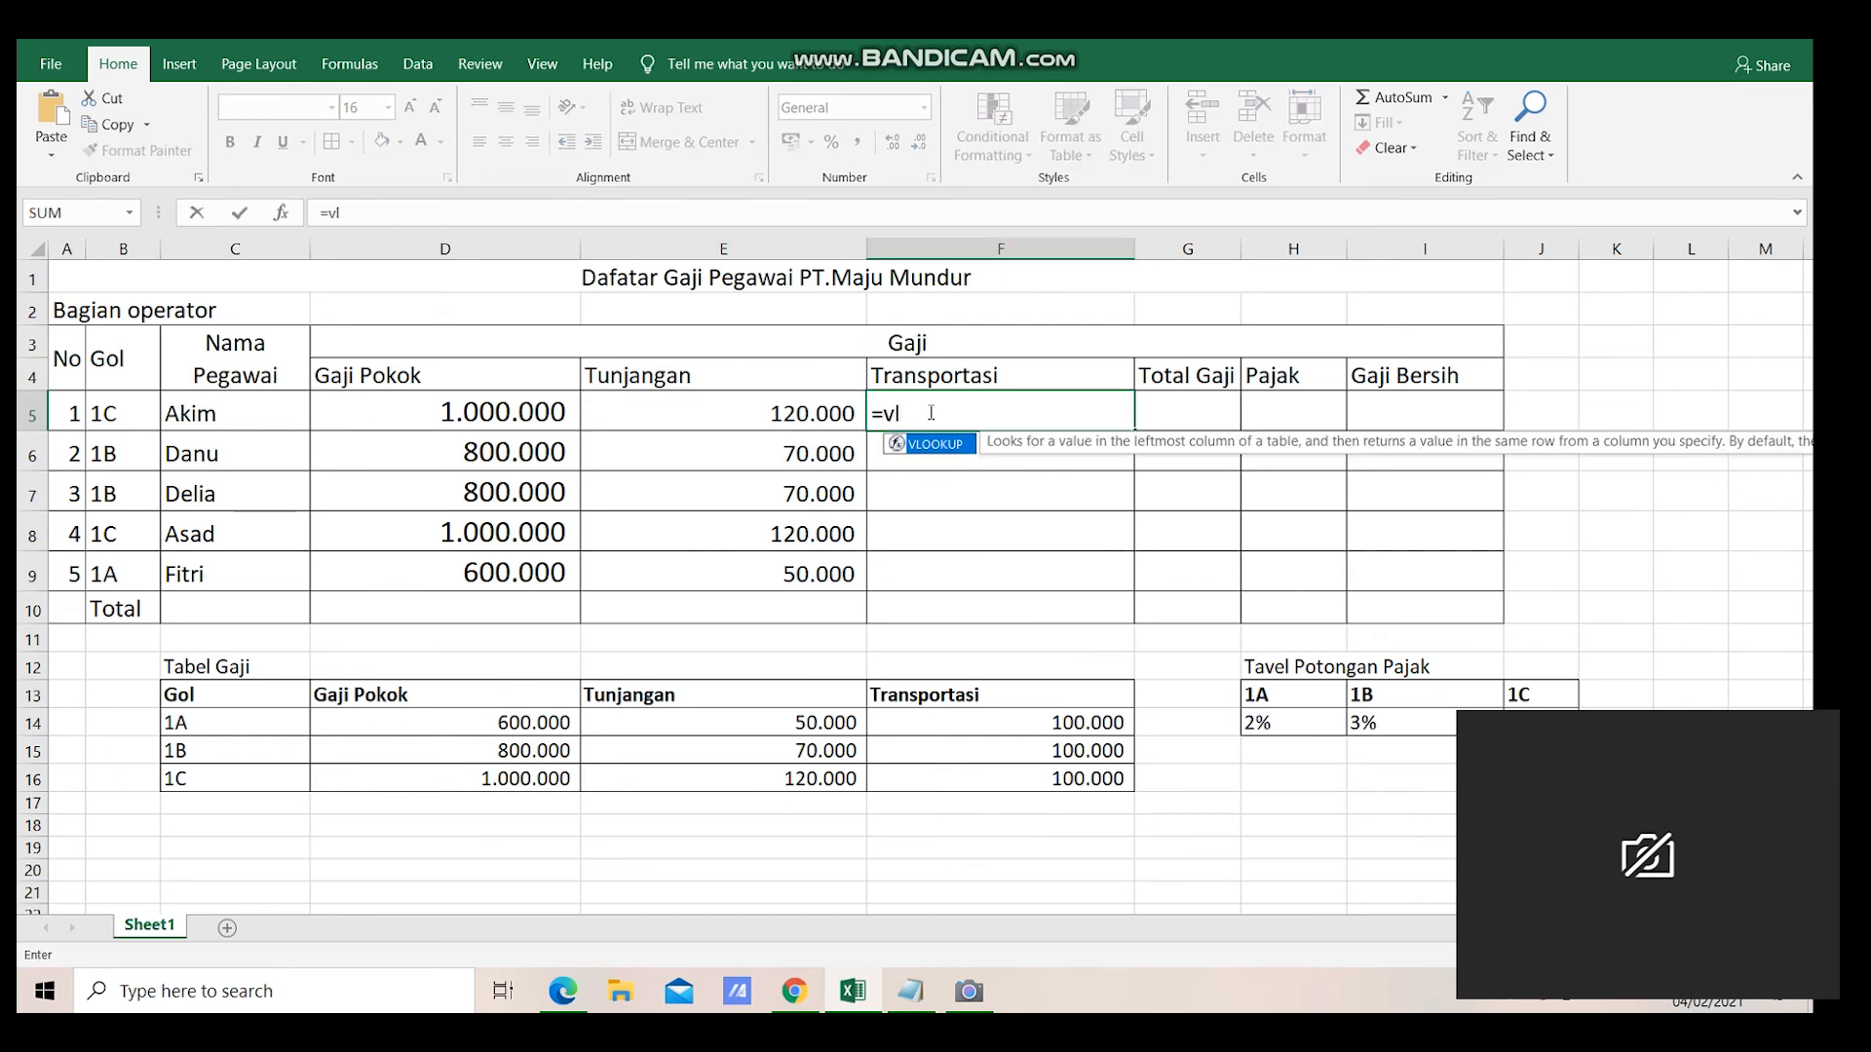
{"action": "type", "text": "oo"}
{"action": "key", "text": "BackSpace"}
{"action": "key", "text": "BackSpace"}
{"action": "key", "text": "BackSpace"}
{"action": "key", "text": "BackSpace"}
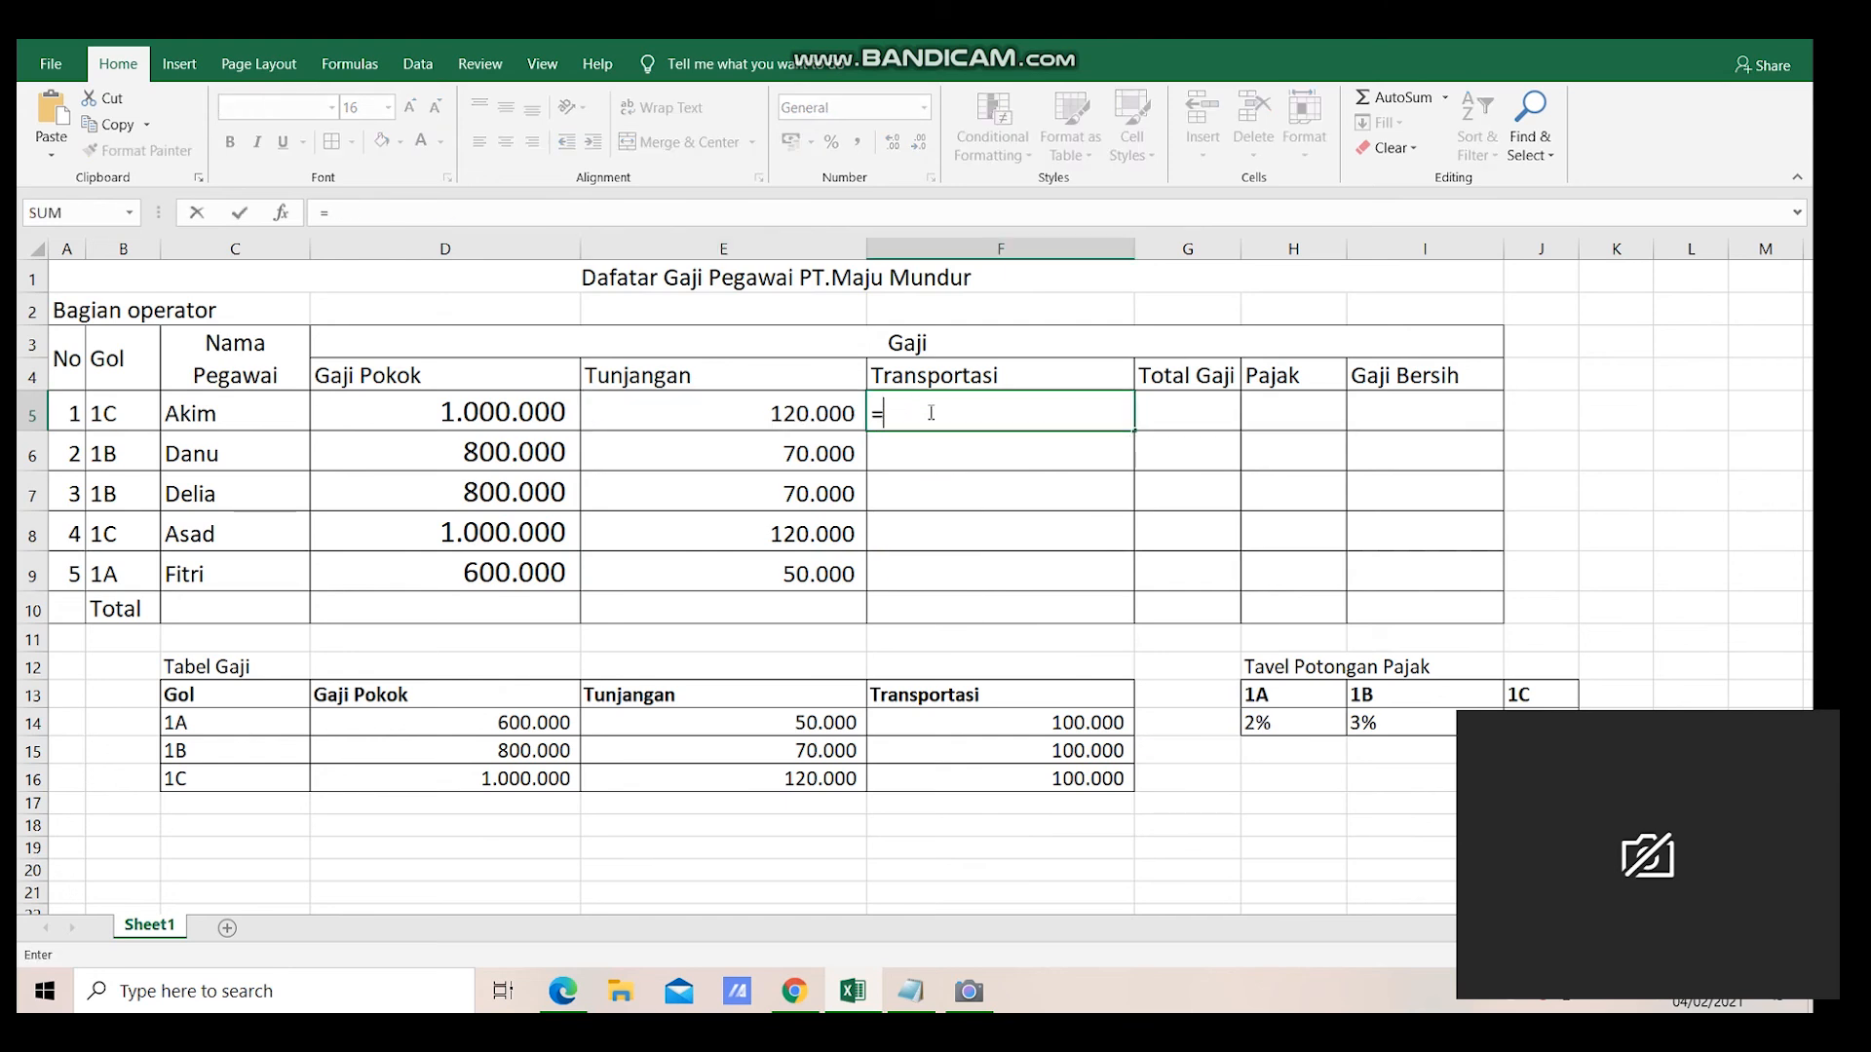
{"action": "type", "text": "VLOO"}
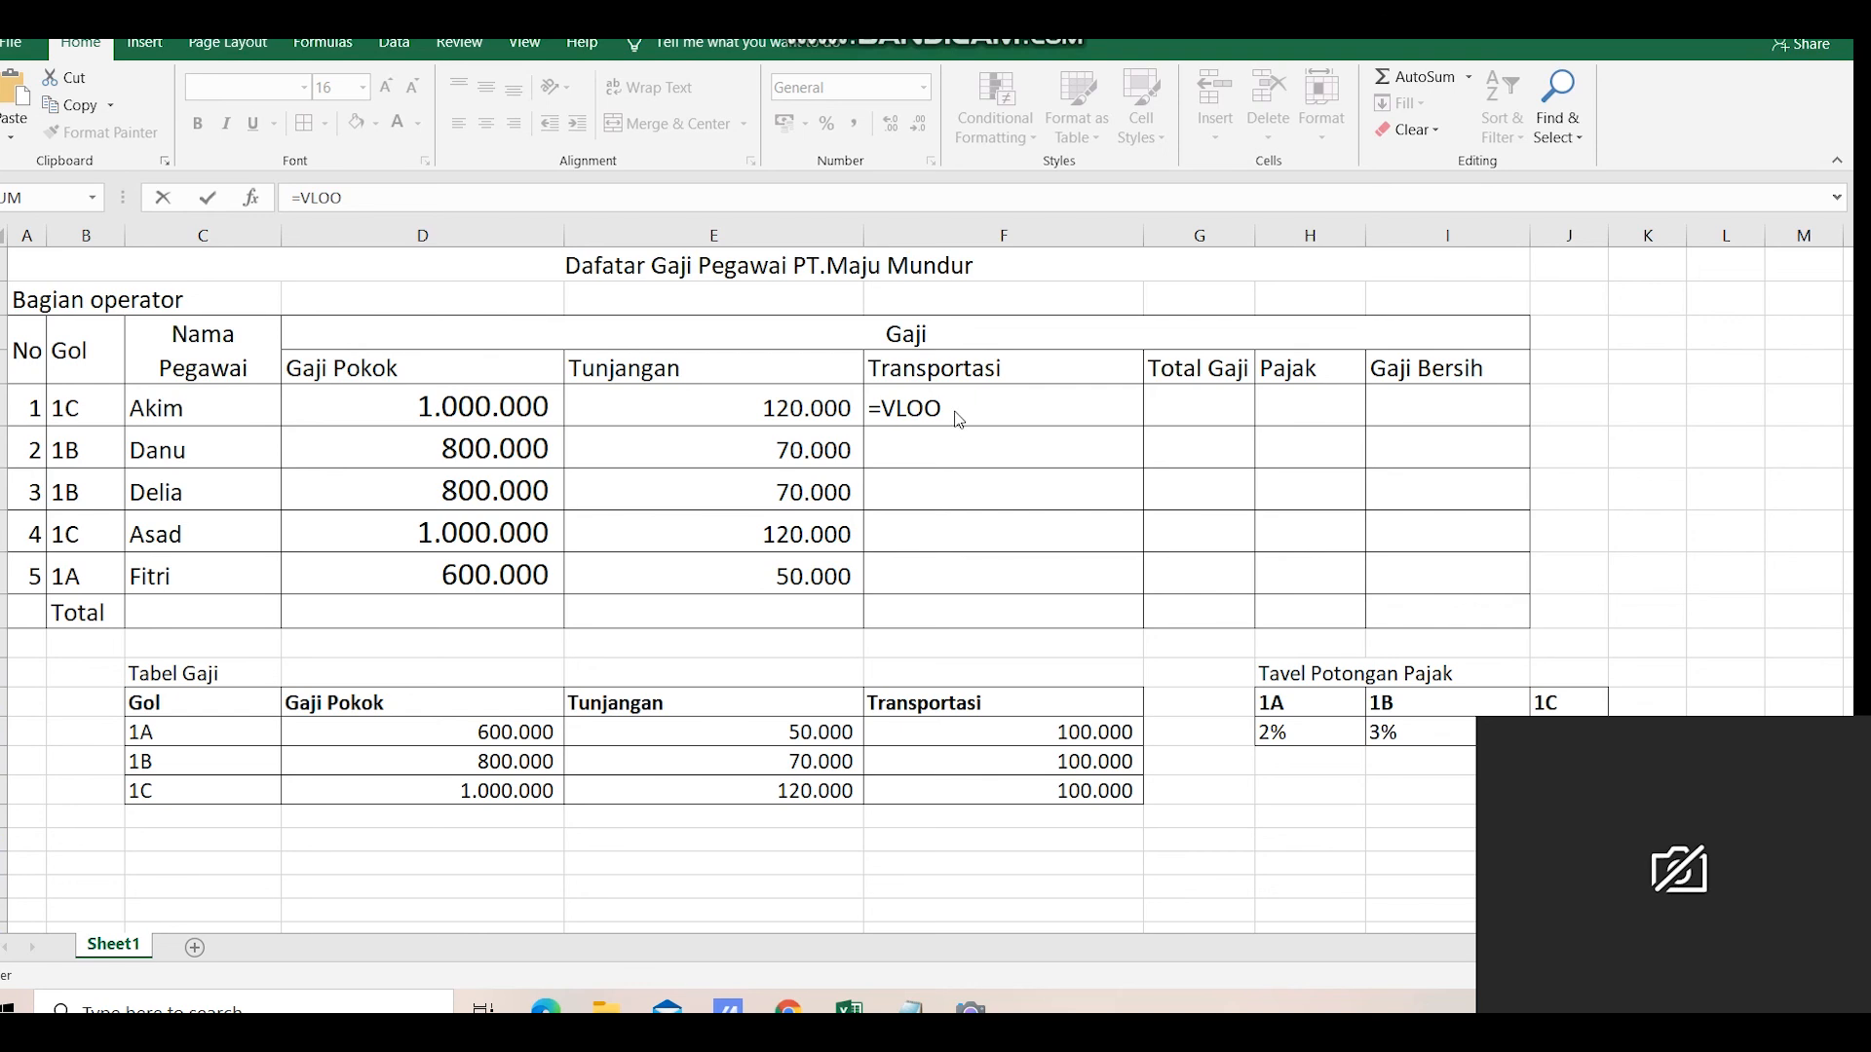
{"action": "type", "text": "KU"}
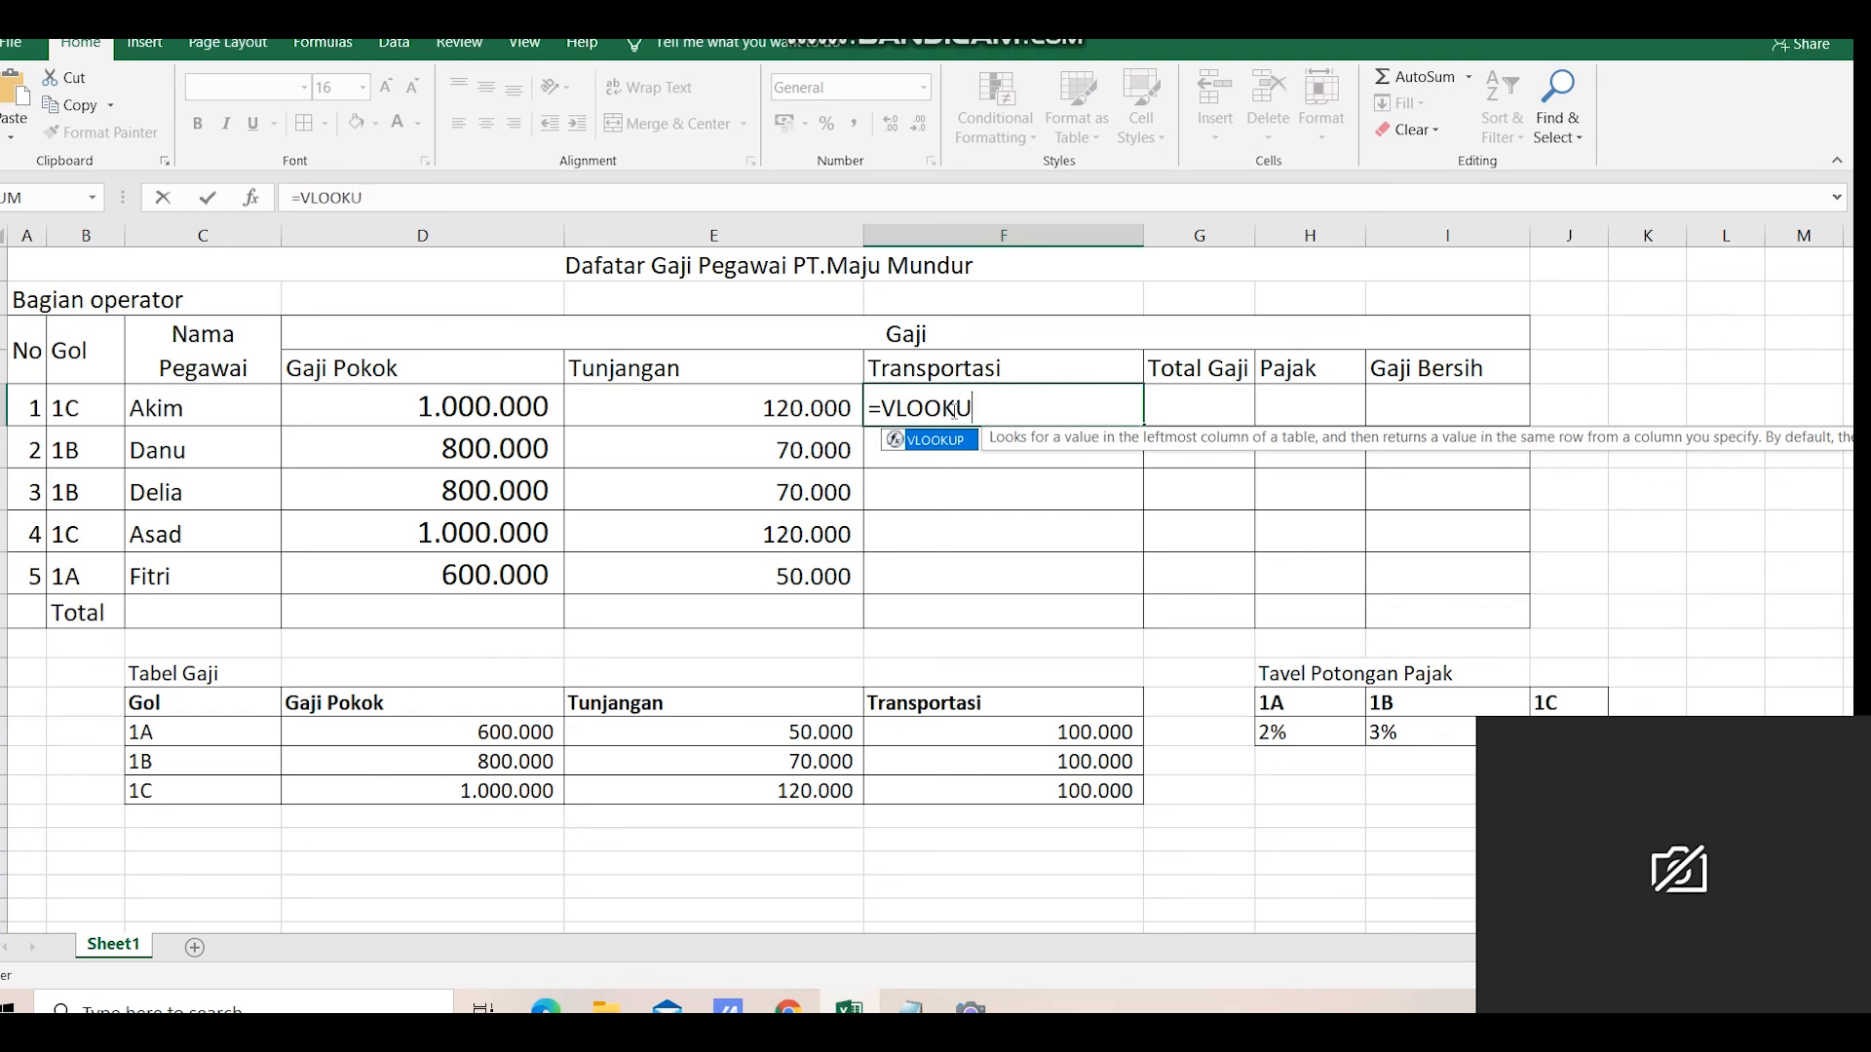
{"action": "type", "text": "P("}
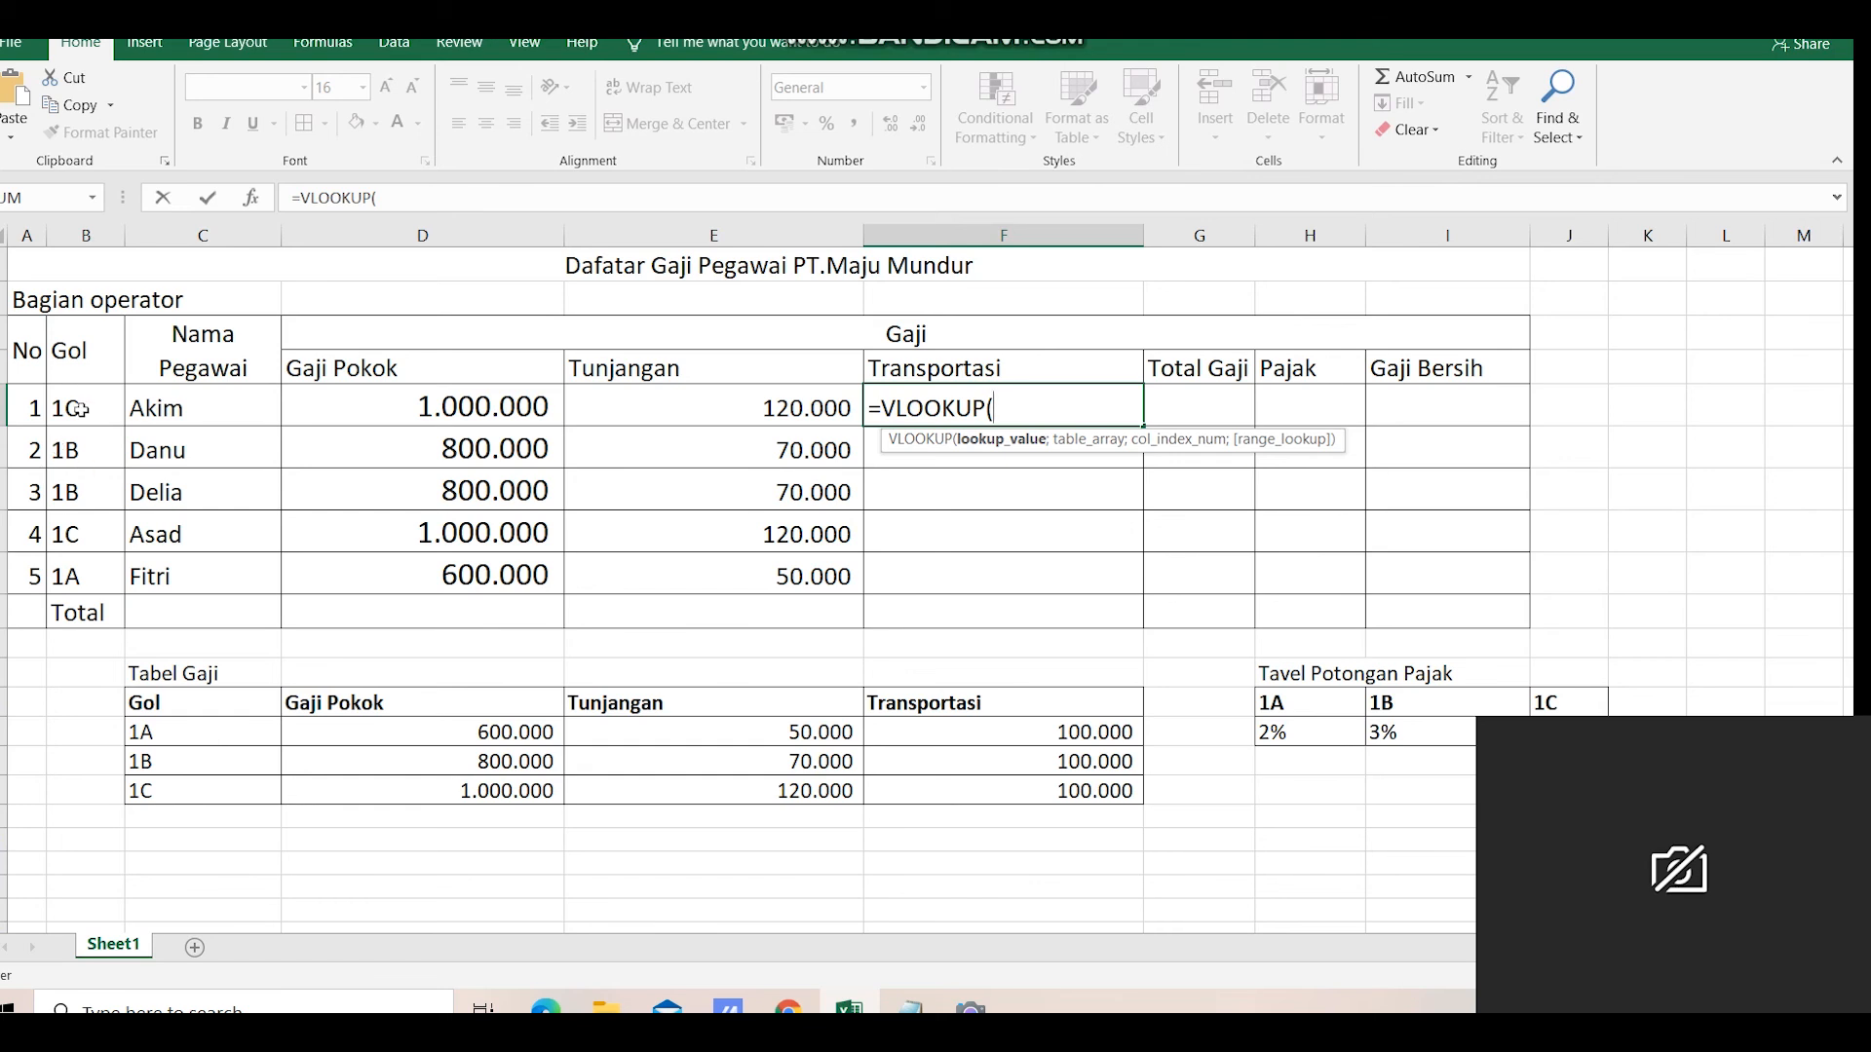
{"action": "left_click", "coordinate": [78, 409]}
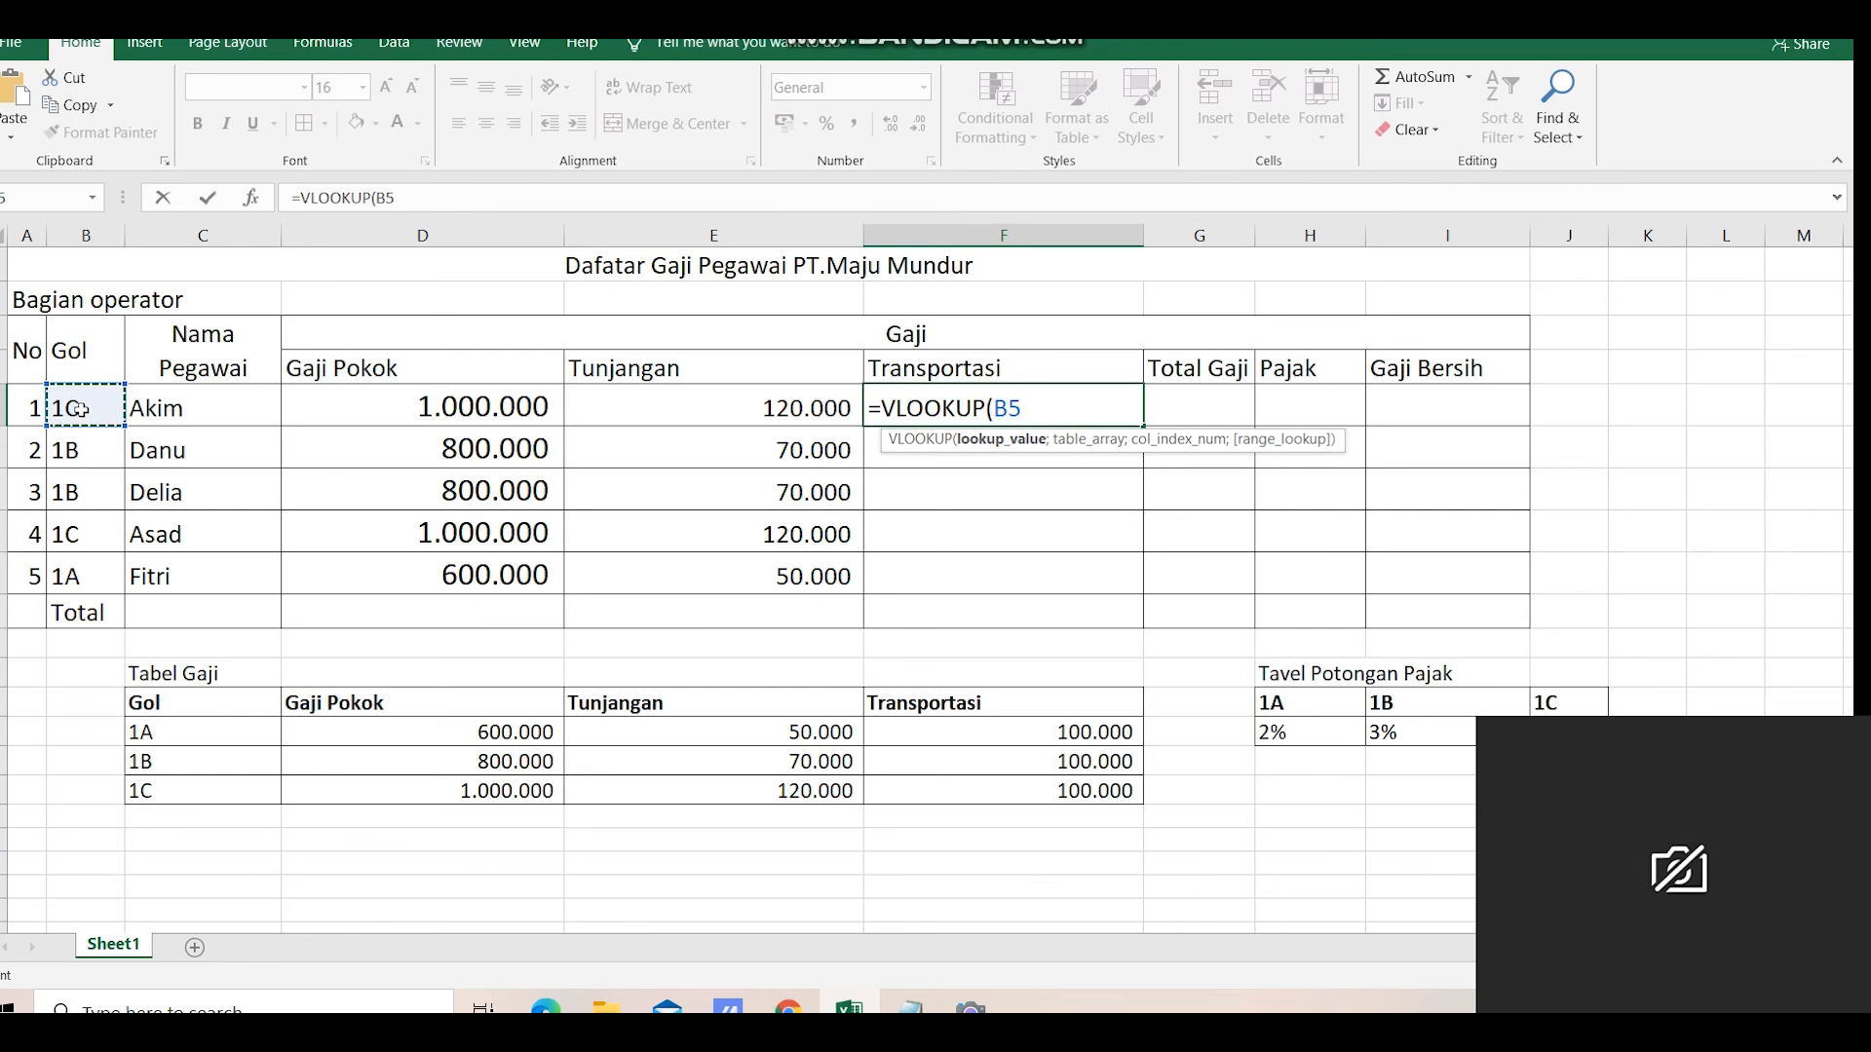
{"action": "type", "text": ";"}
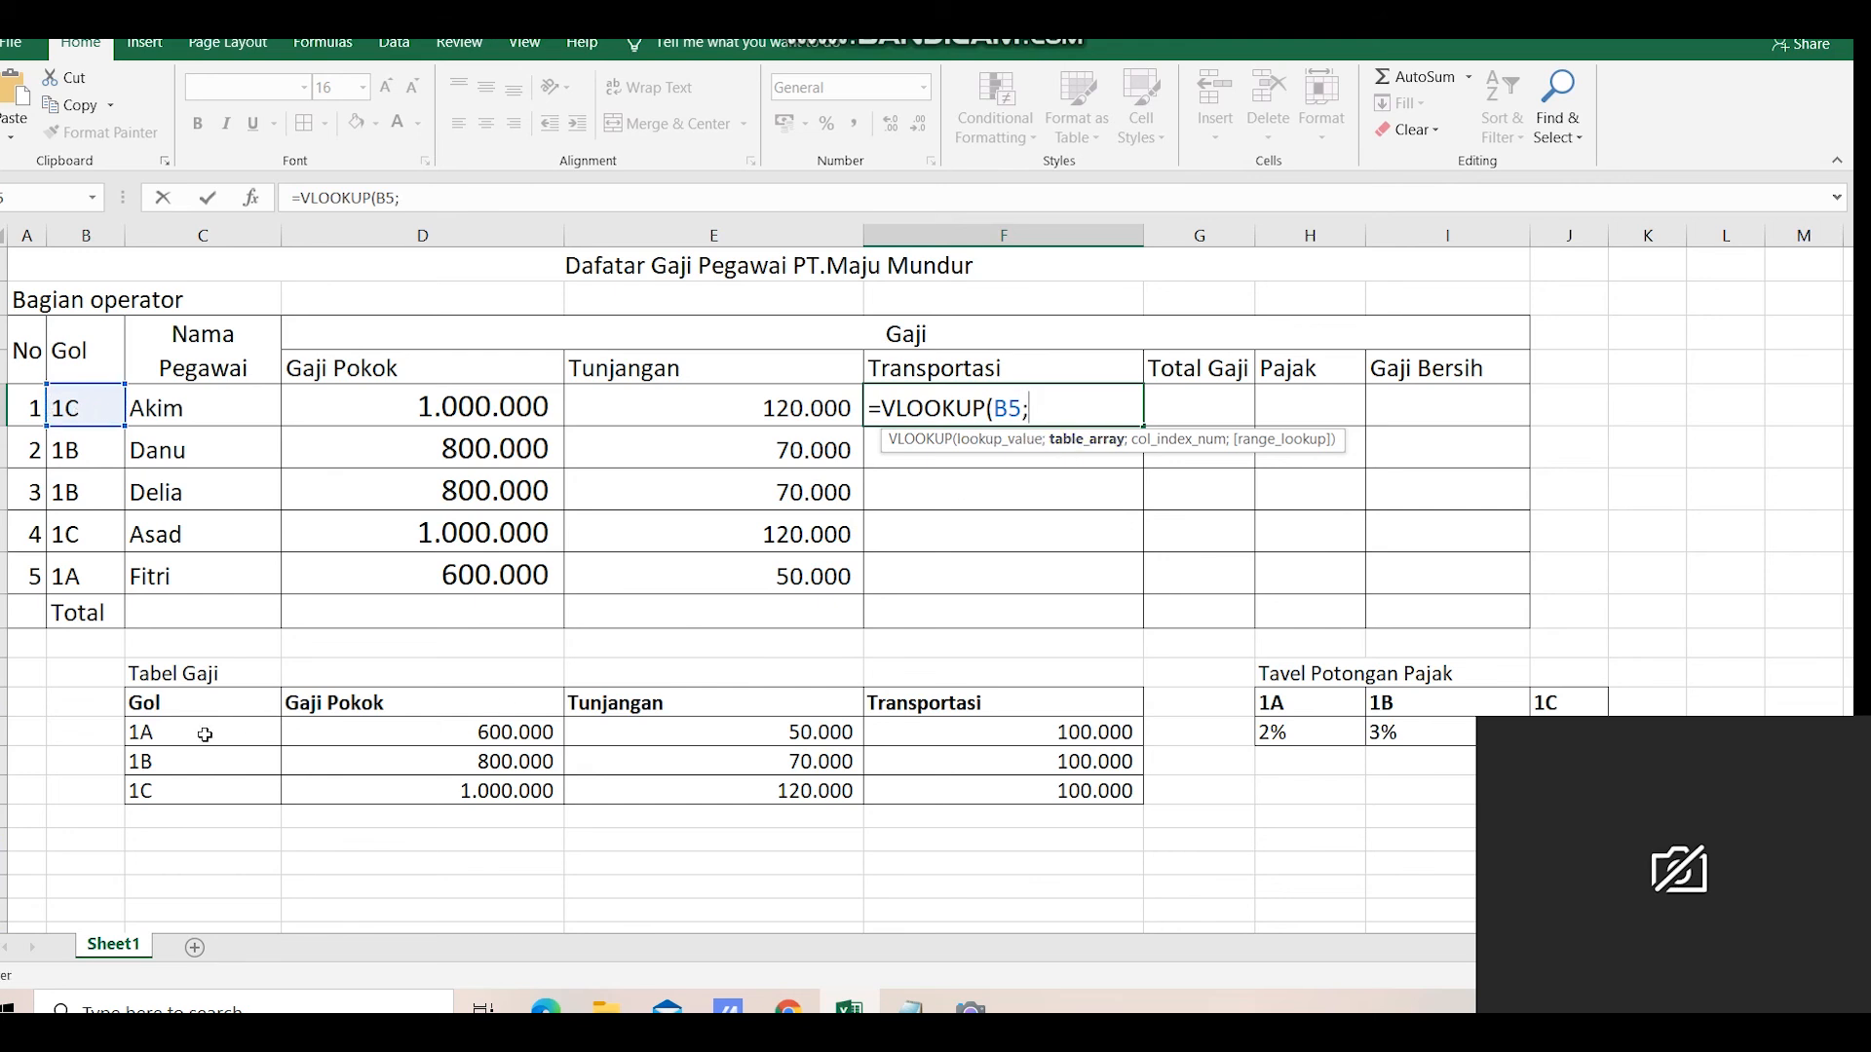
{"action": "left_click_drag", "start_coordinate": [204, 727], "coordinate": [1101, 797]}
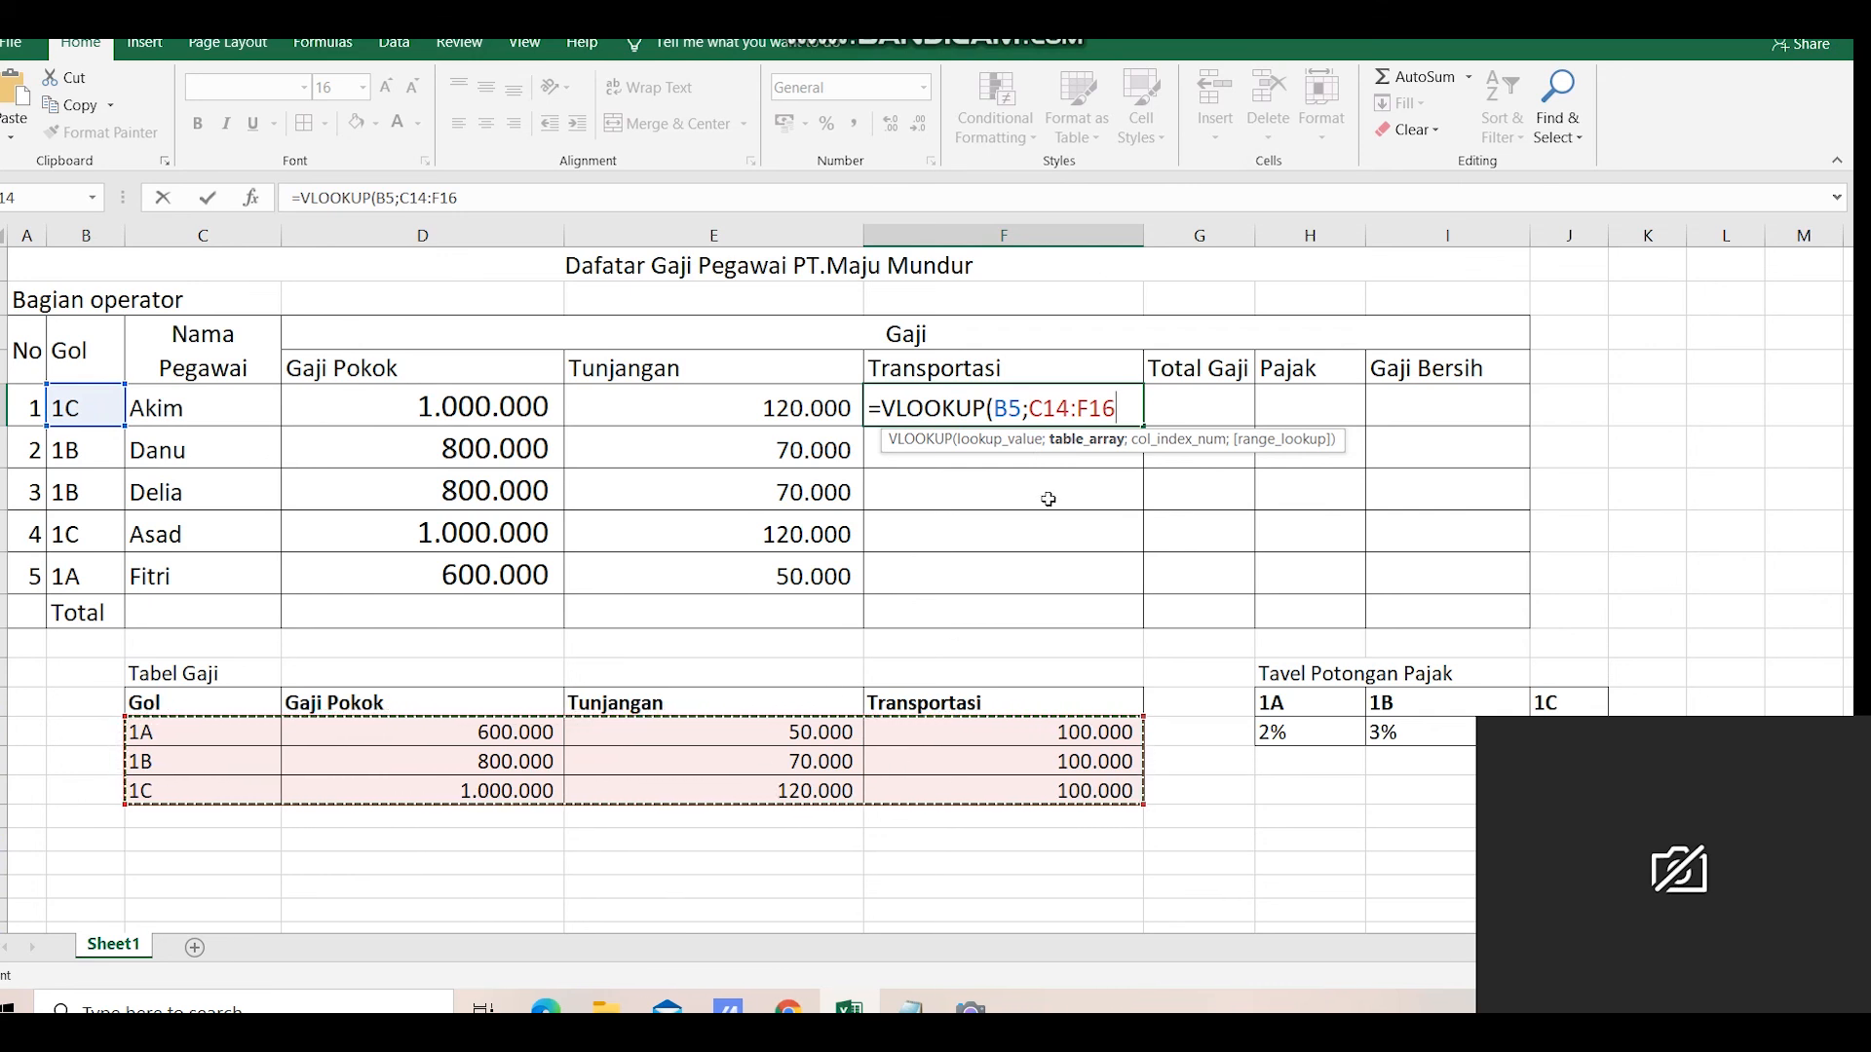
- Make the table array in the F5 VLOOKUP formula absolute as $C$14:$F$16
{"action": "left_click", "coordinate": [1030, 408]}
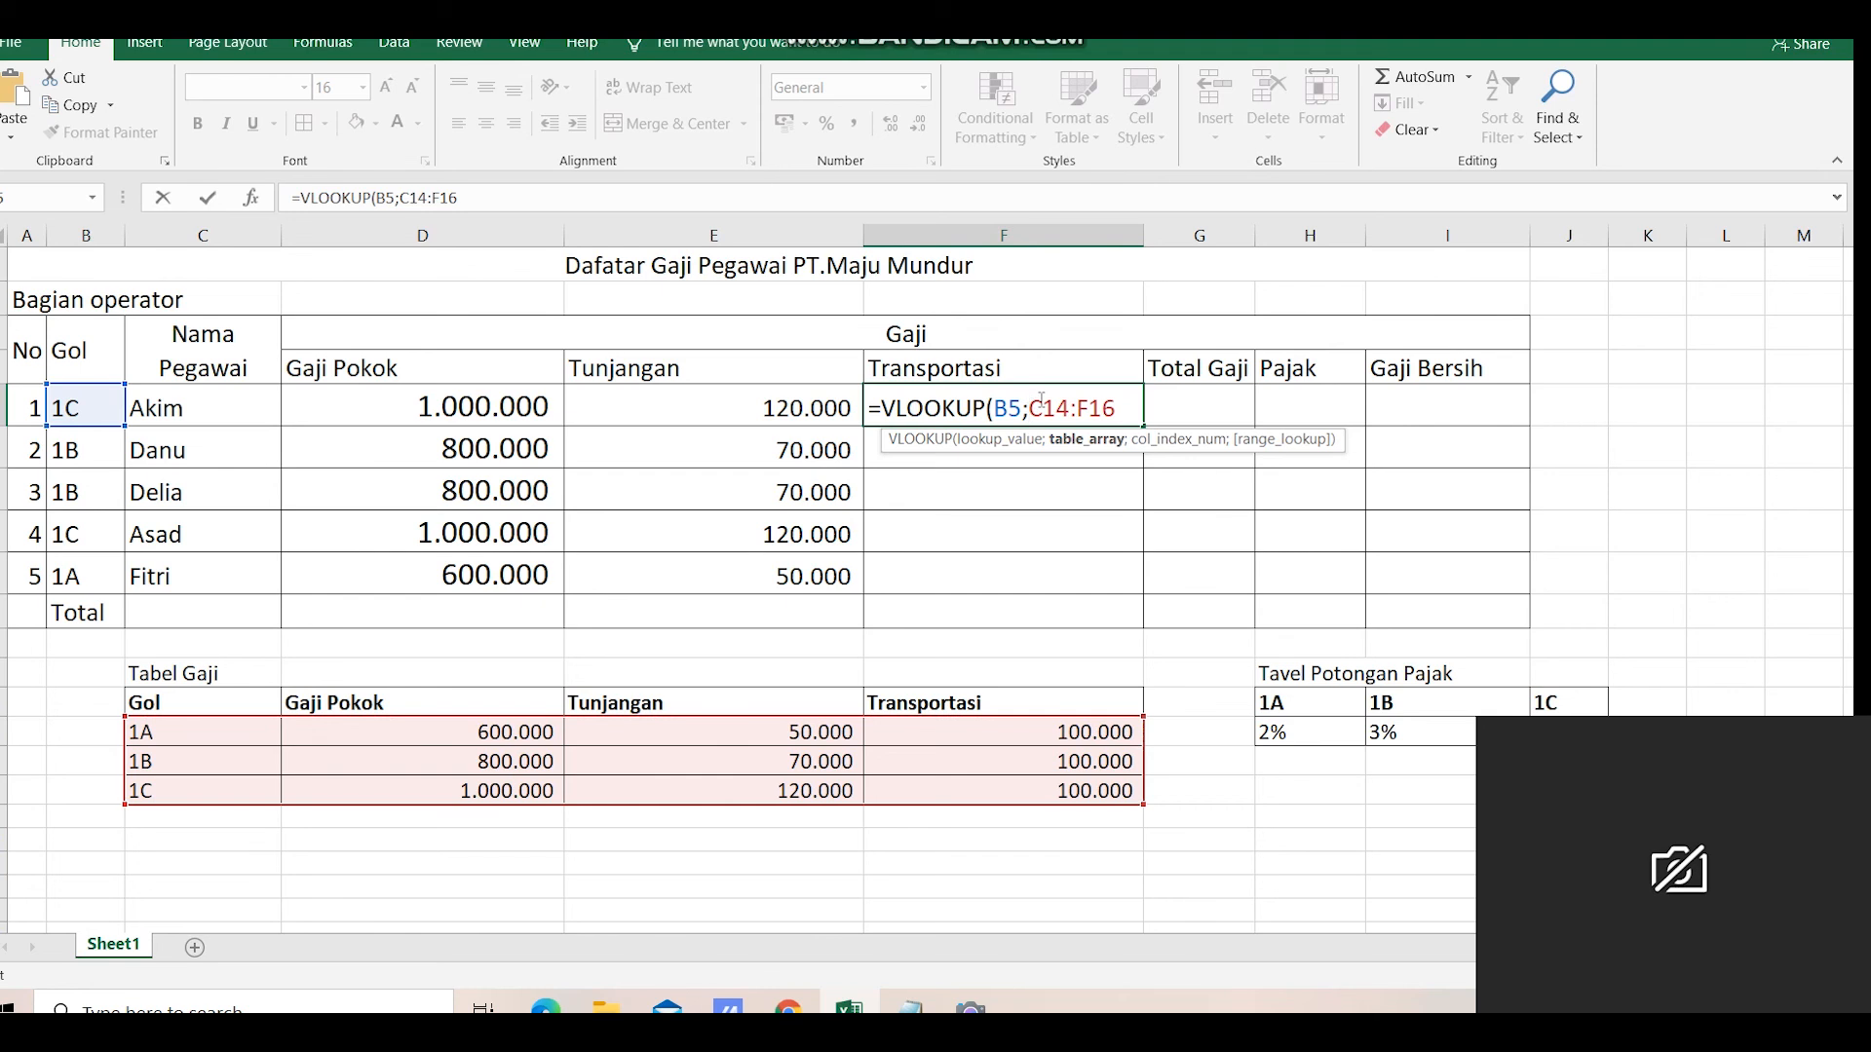
{"action": "type", "text": "$C"}
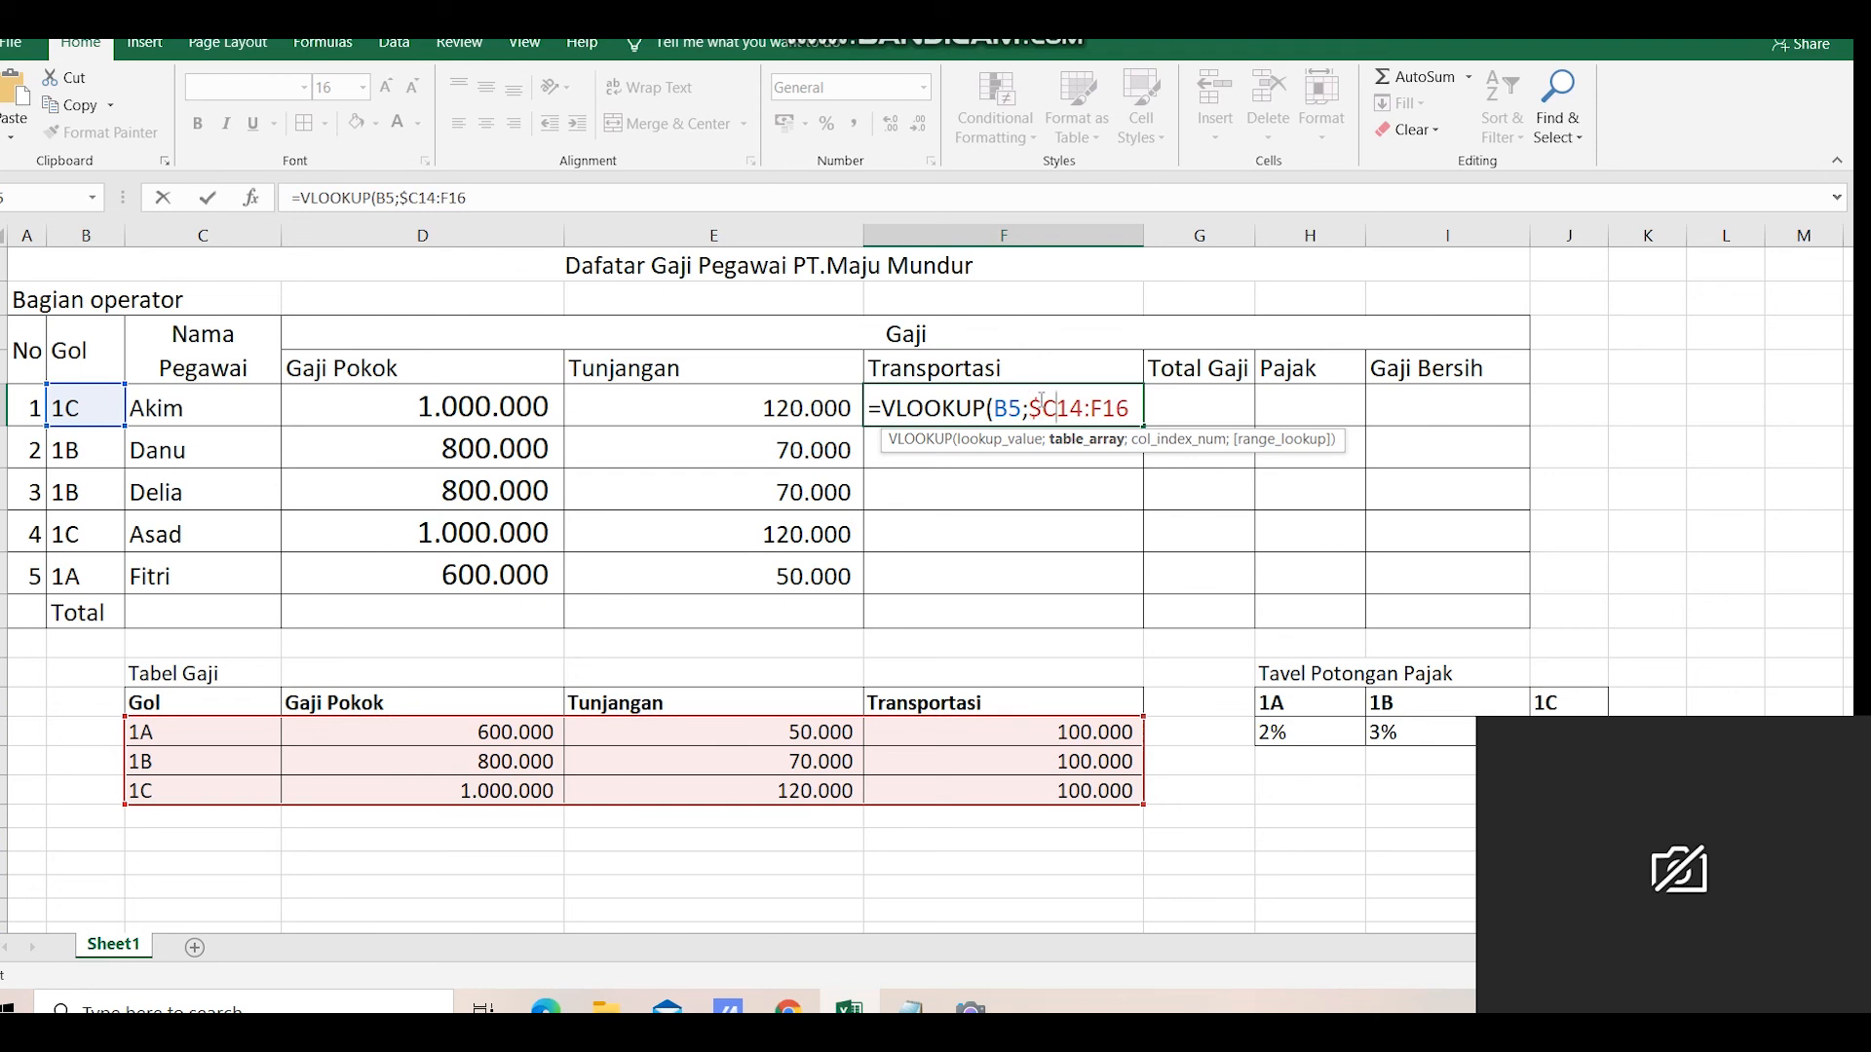
{"action": "type", "text": "$"}
{"action": "key", "text": "Right"}
{"action": "key", "text": "Right"}
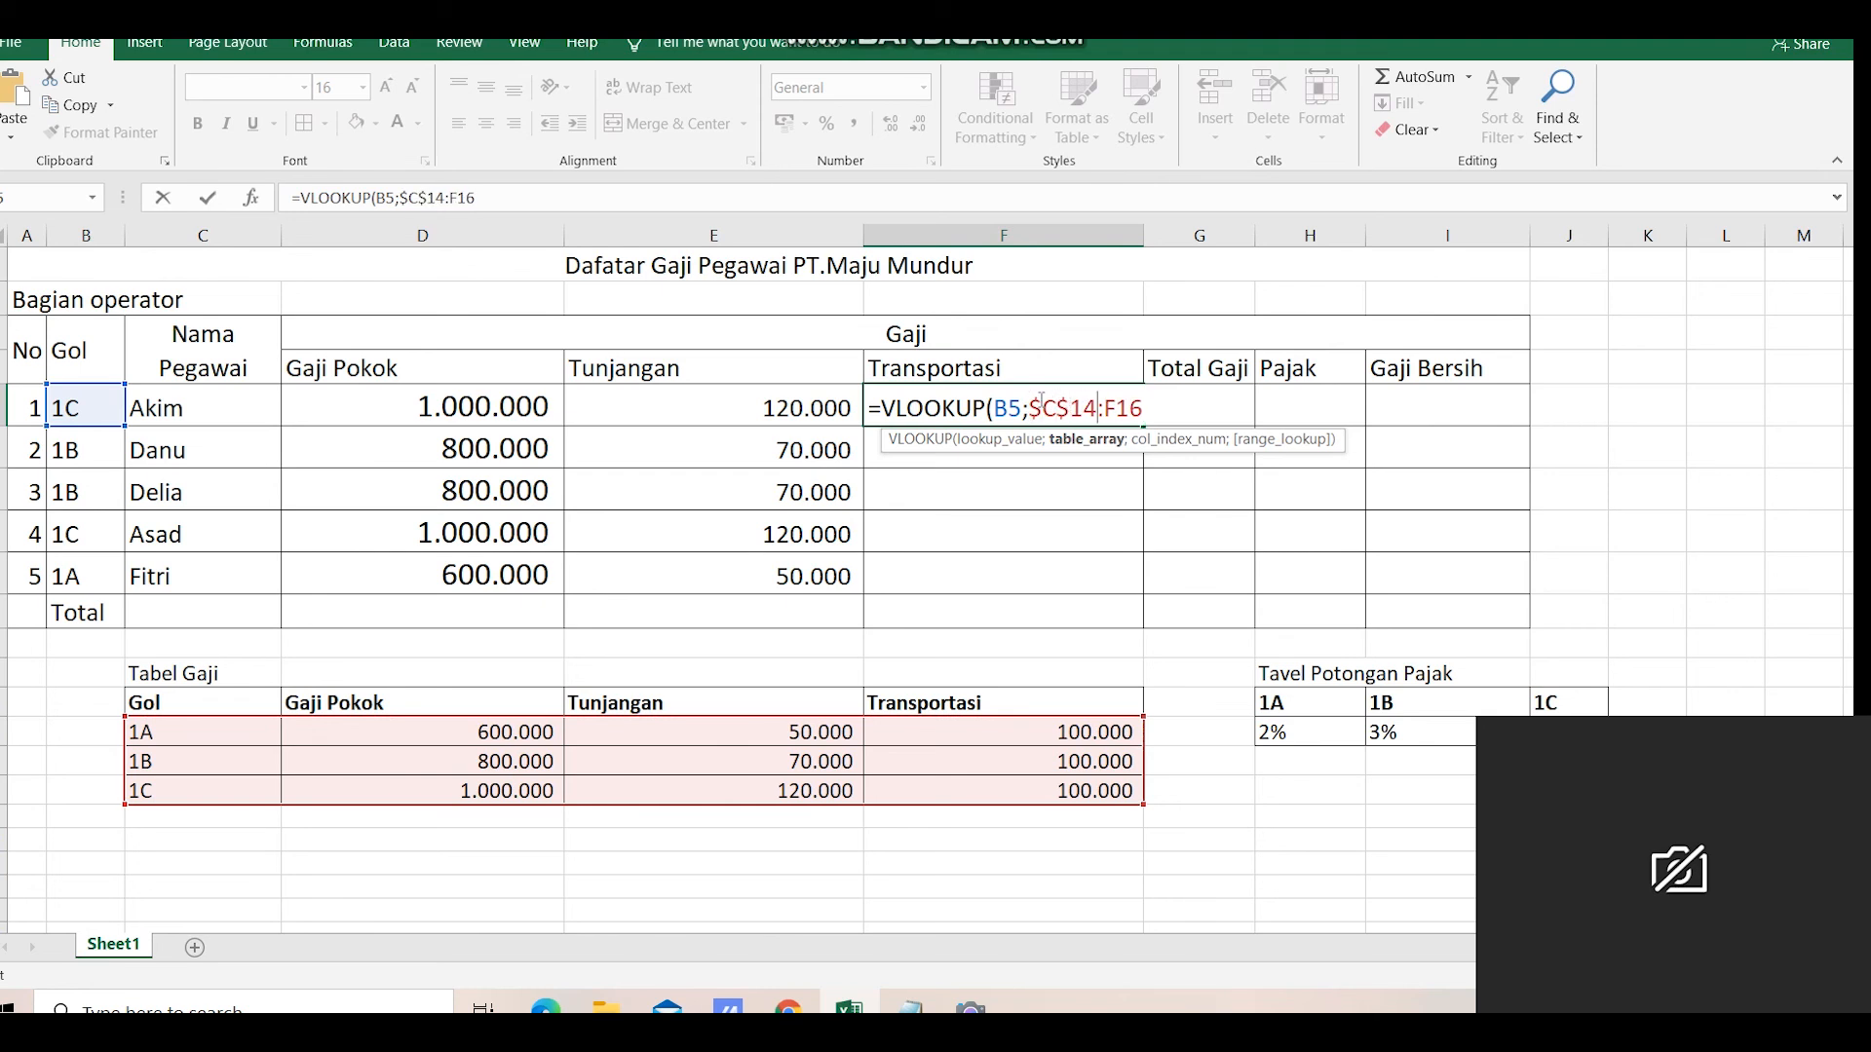
{"action": "type", "text": "$F"}
{"action": "type", "text": "$16;"}
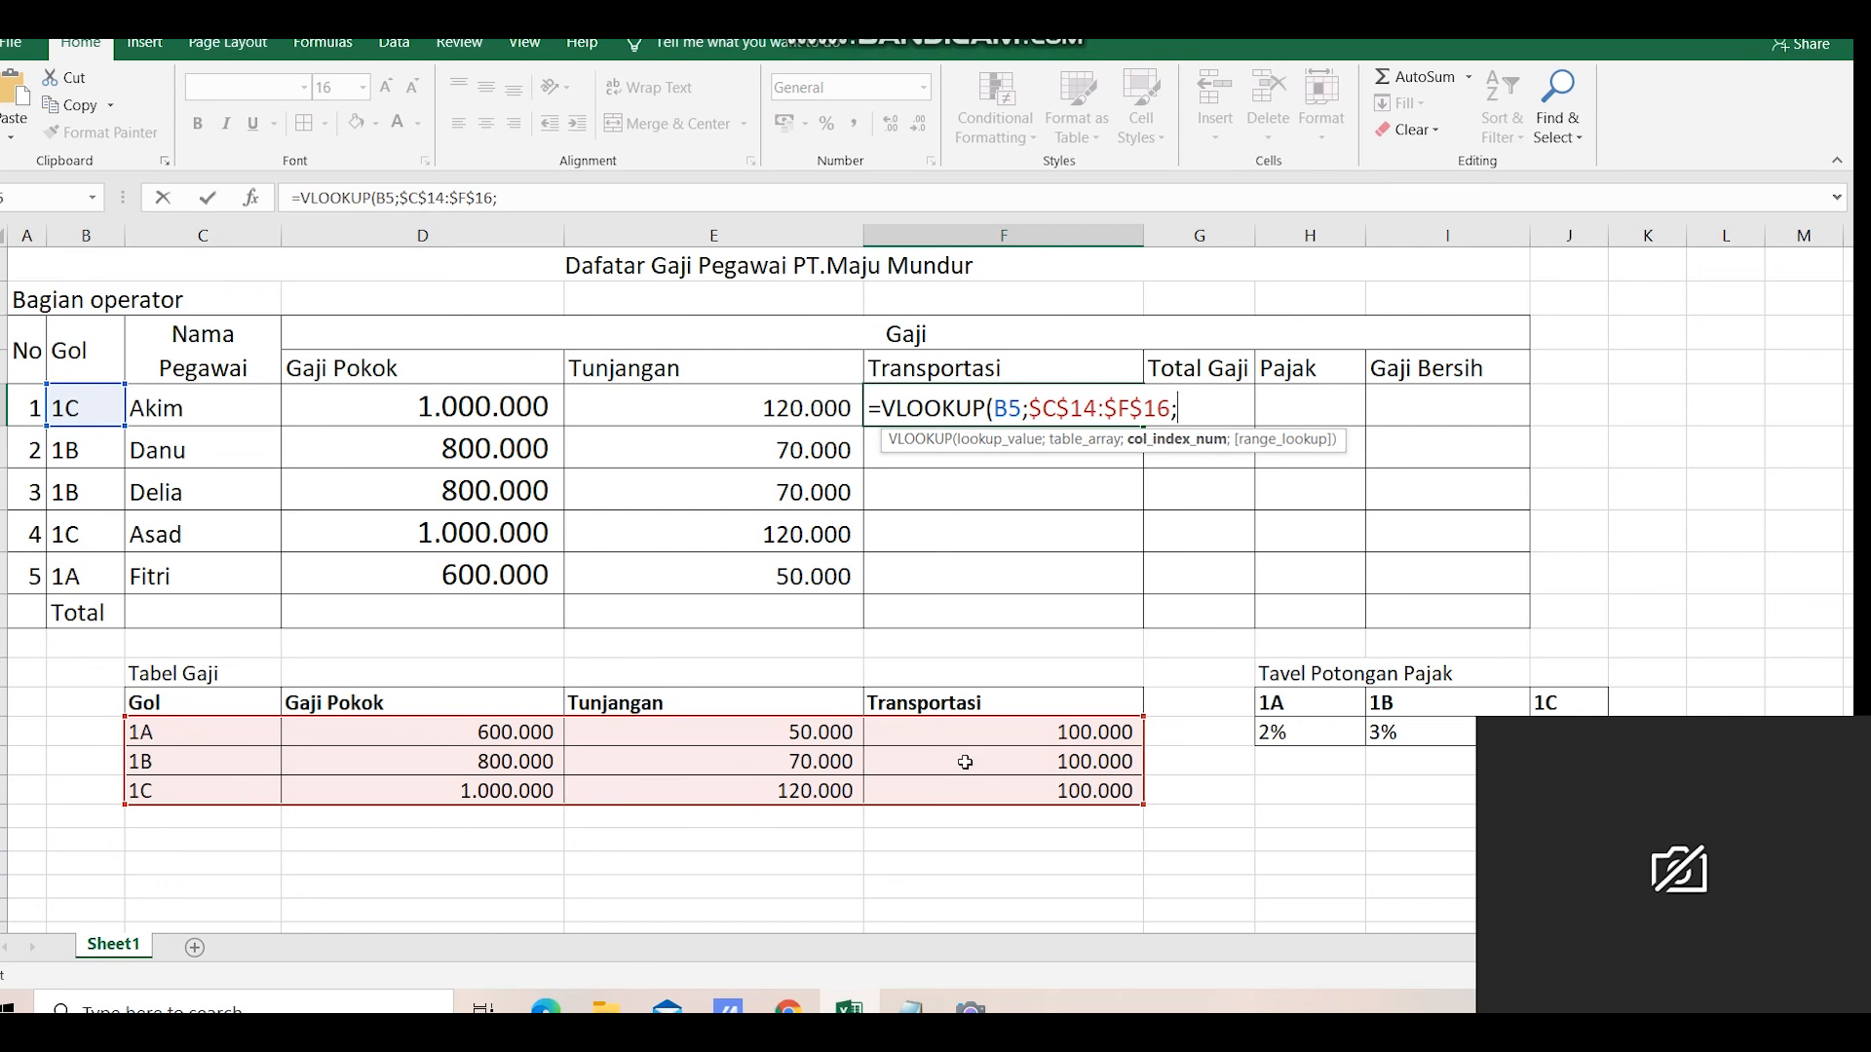
- Complete the F5 VLOOKUP formula with column index 4 and range lookup 0
{"action": "type", "text": "4;0"}
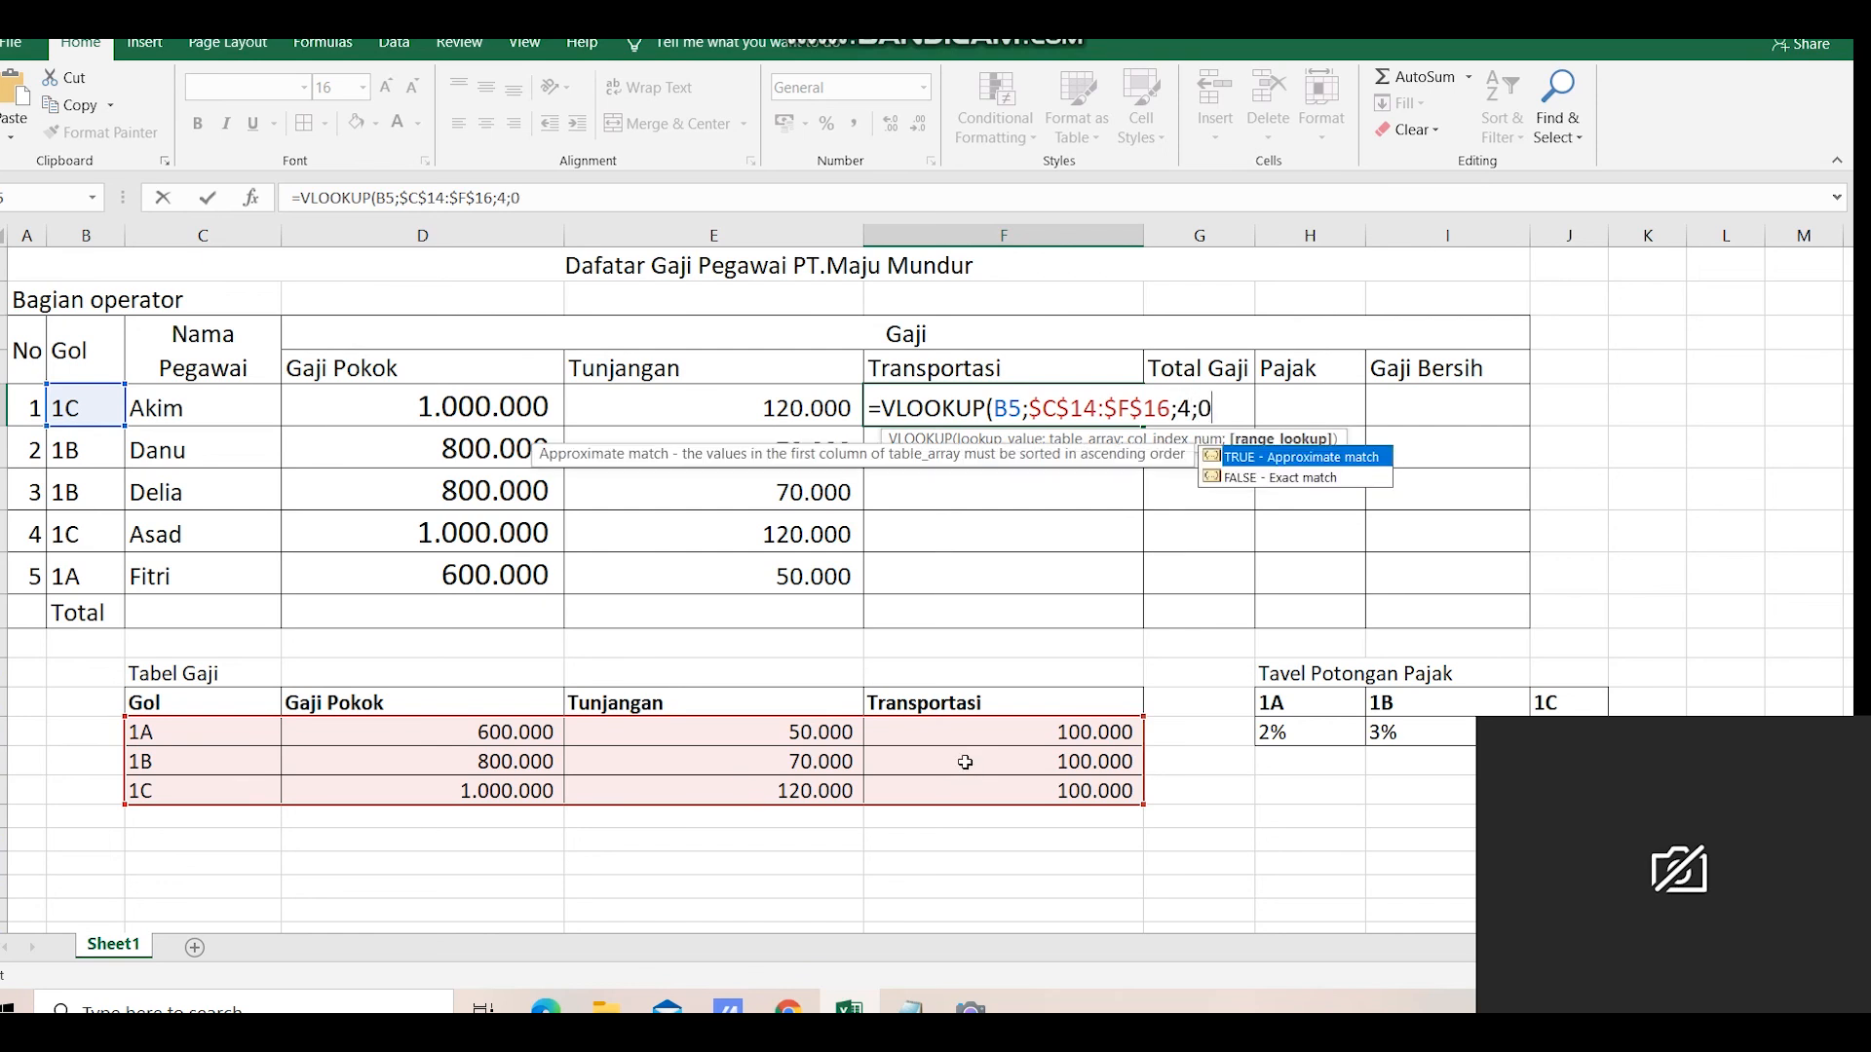
{"action": "type", "text": ")"}
{"action": "key", "text": "Return"}
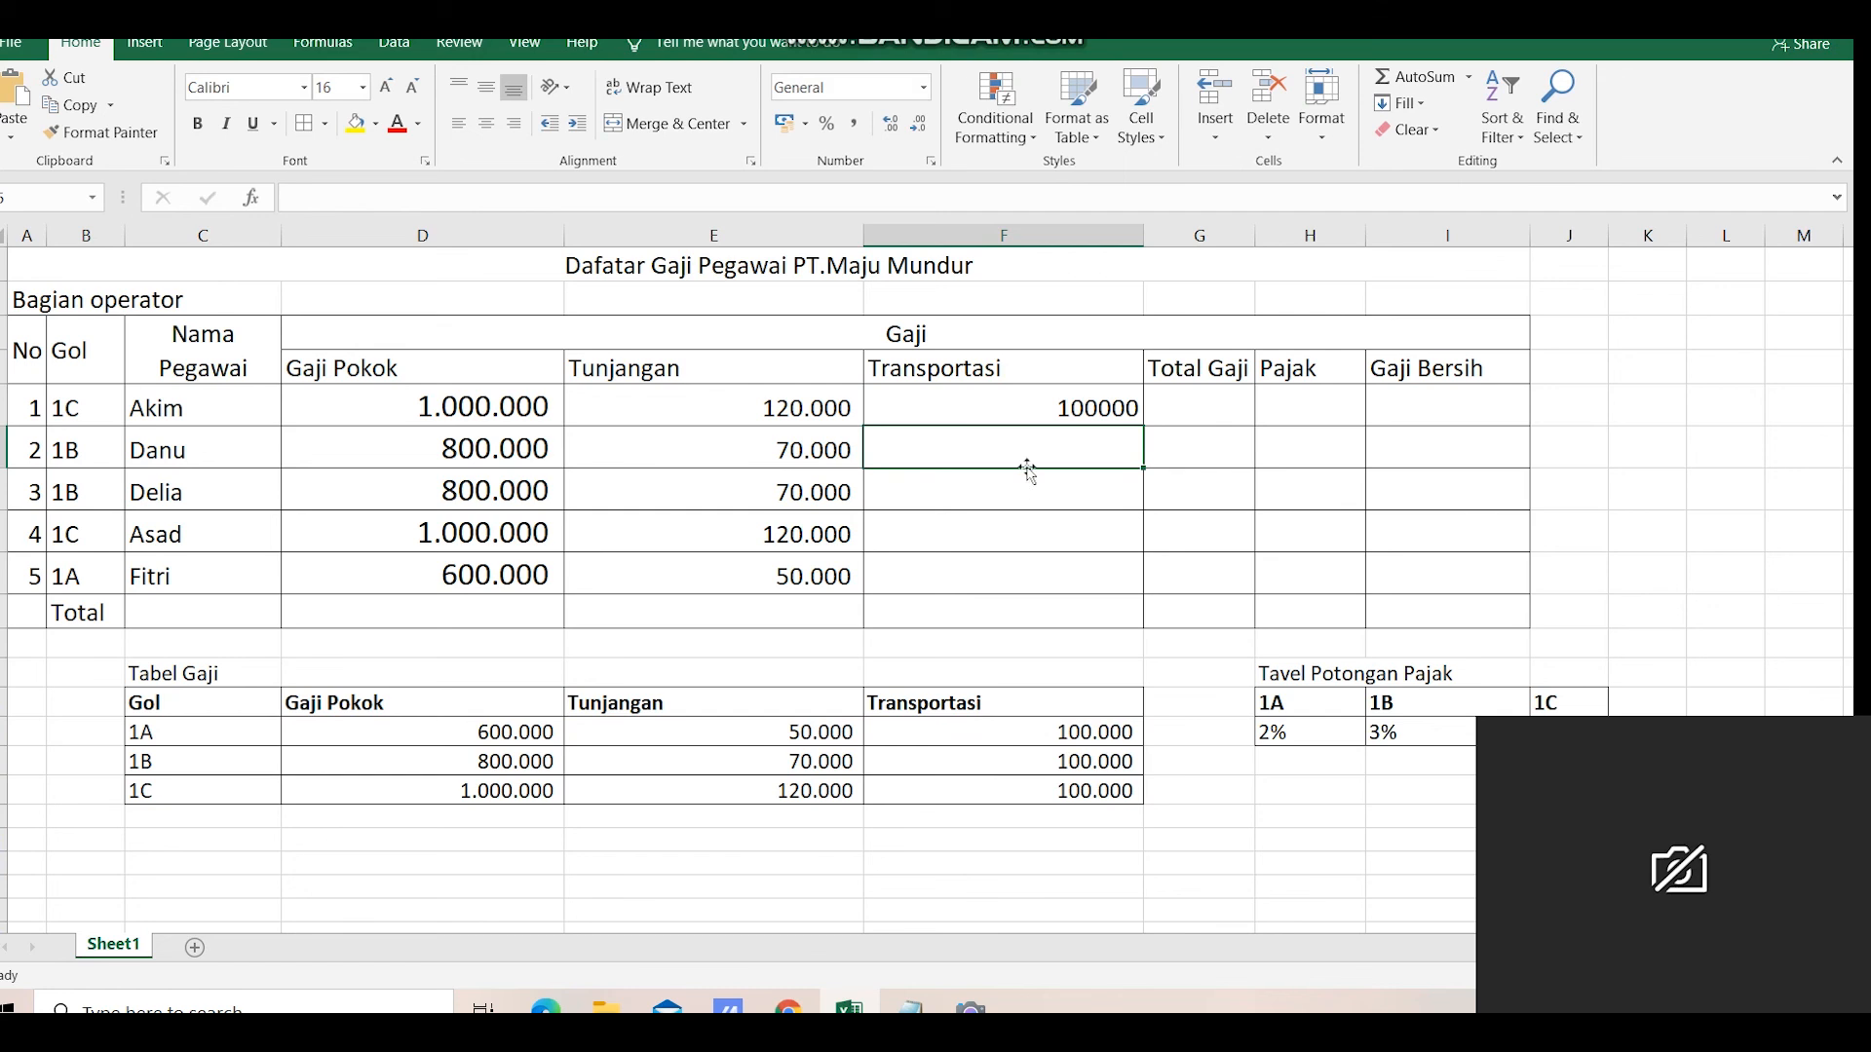
- Fill the F5 formula down to F9 and apply the comma number style to the Transportasi amounts
{"action": "left_click", "coordinate": [1049, 407]}
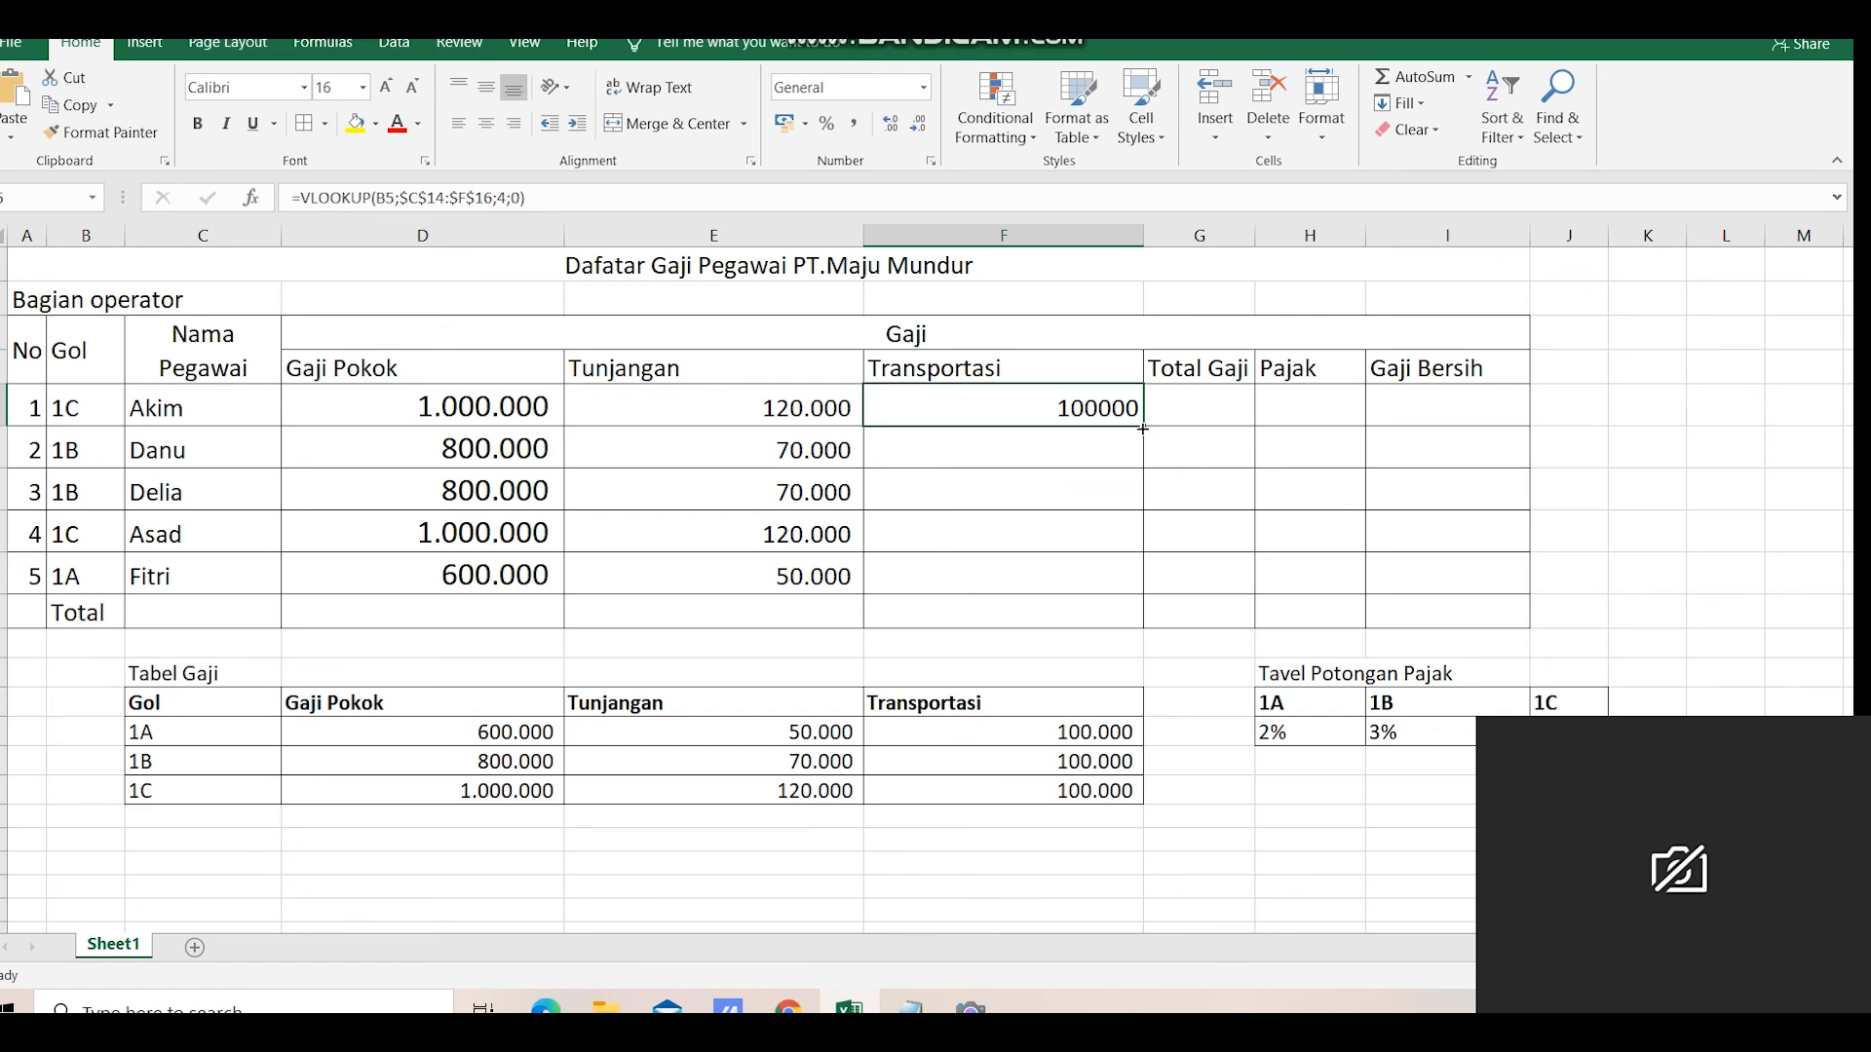
{"action": "left_click_drag", "start_coordinate": [1140, 426], "coordinate": [1138, 588]}
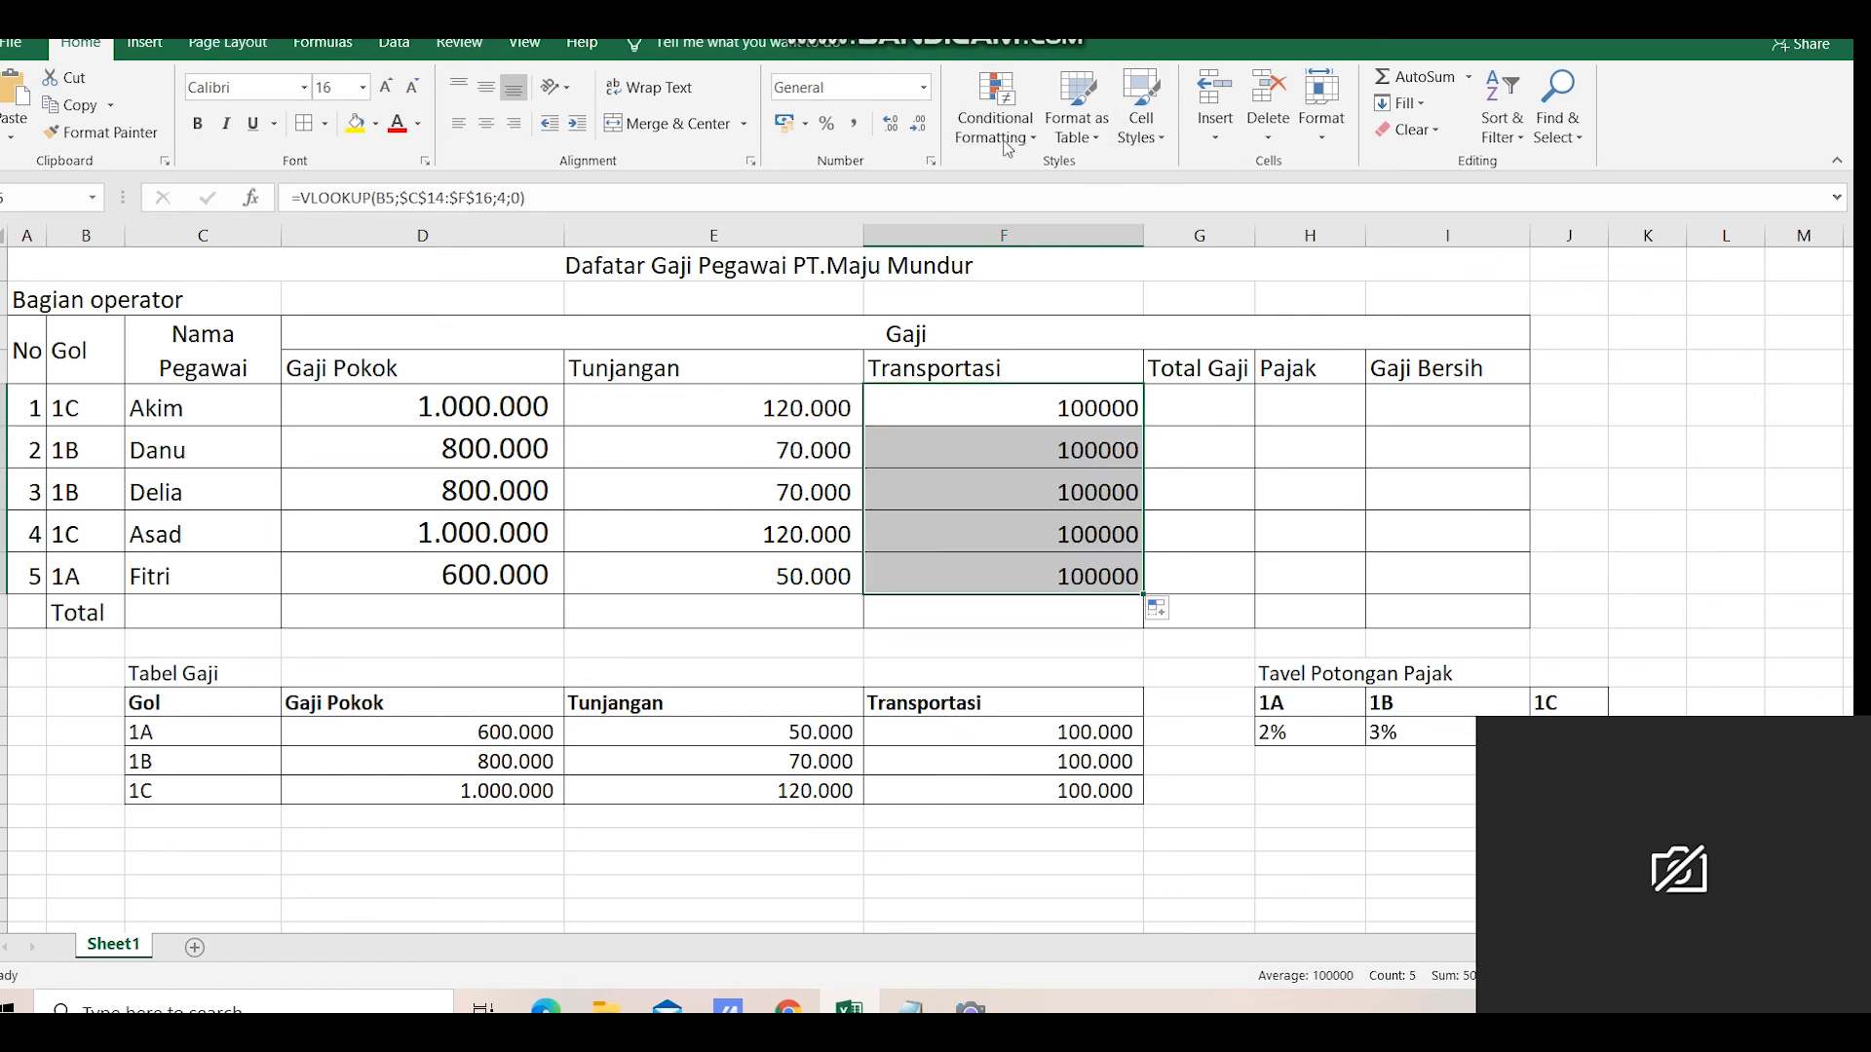
{"action": "left_click", "coordinate": [856, 125]}
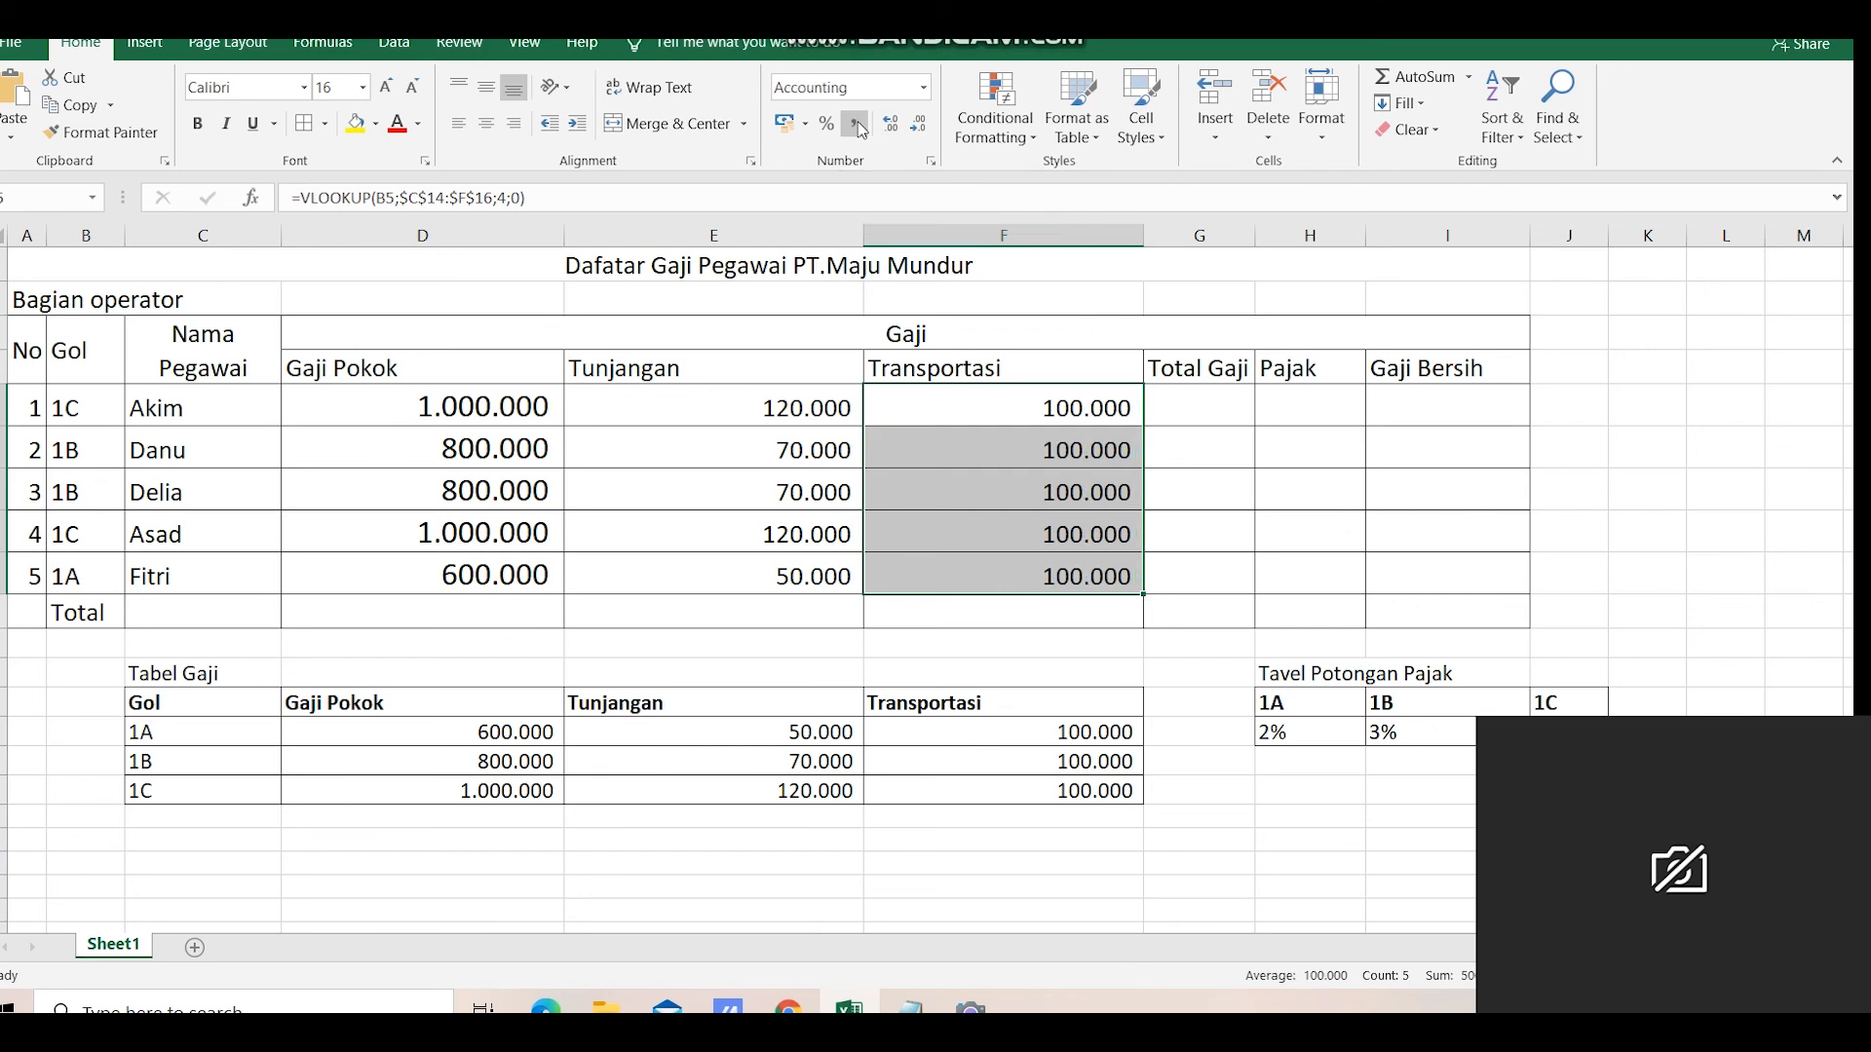
- Widen the Total Gaji column G and enter =SUM(D5:F5) in cell G5
{"action": "left_click", "coordinate": [1218, 396]}
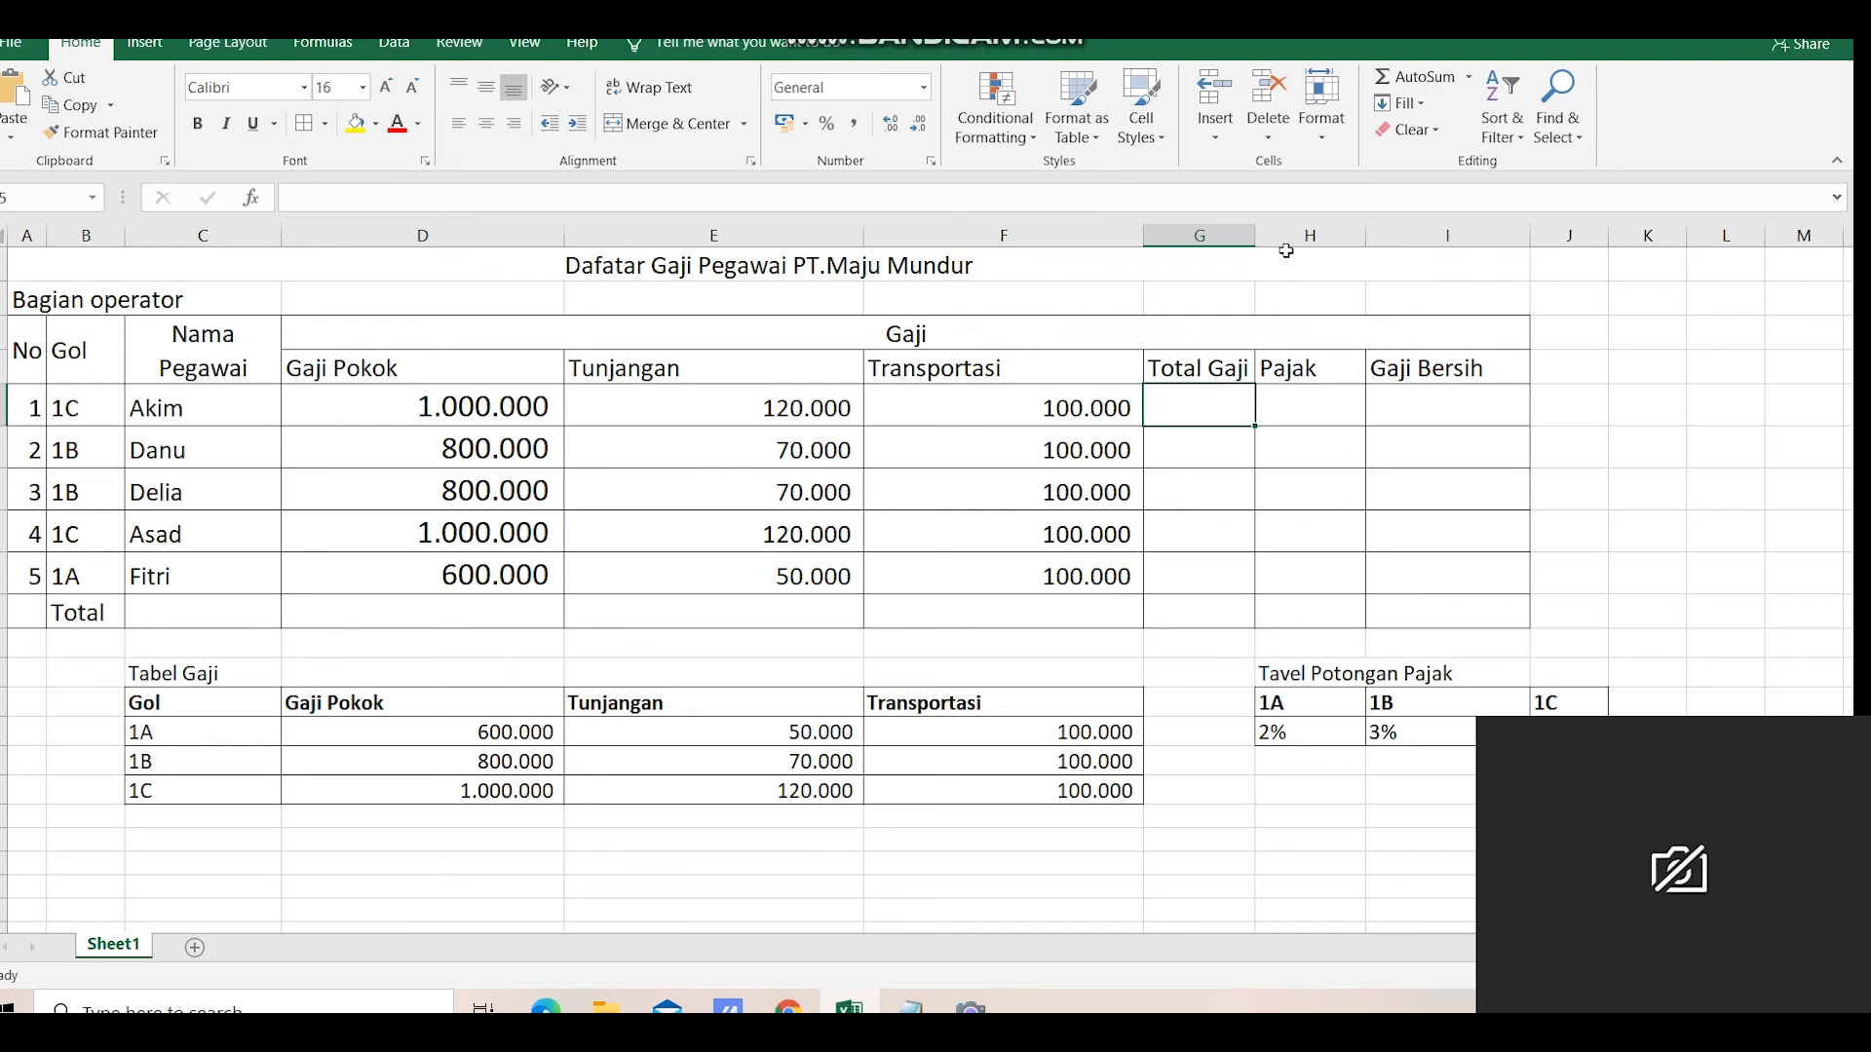
{"action": "left_click_drag", "start_coordinate": [1256, 235], "coordinate": [1315, 236]}
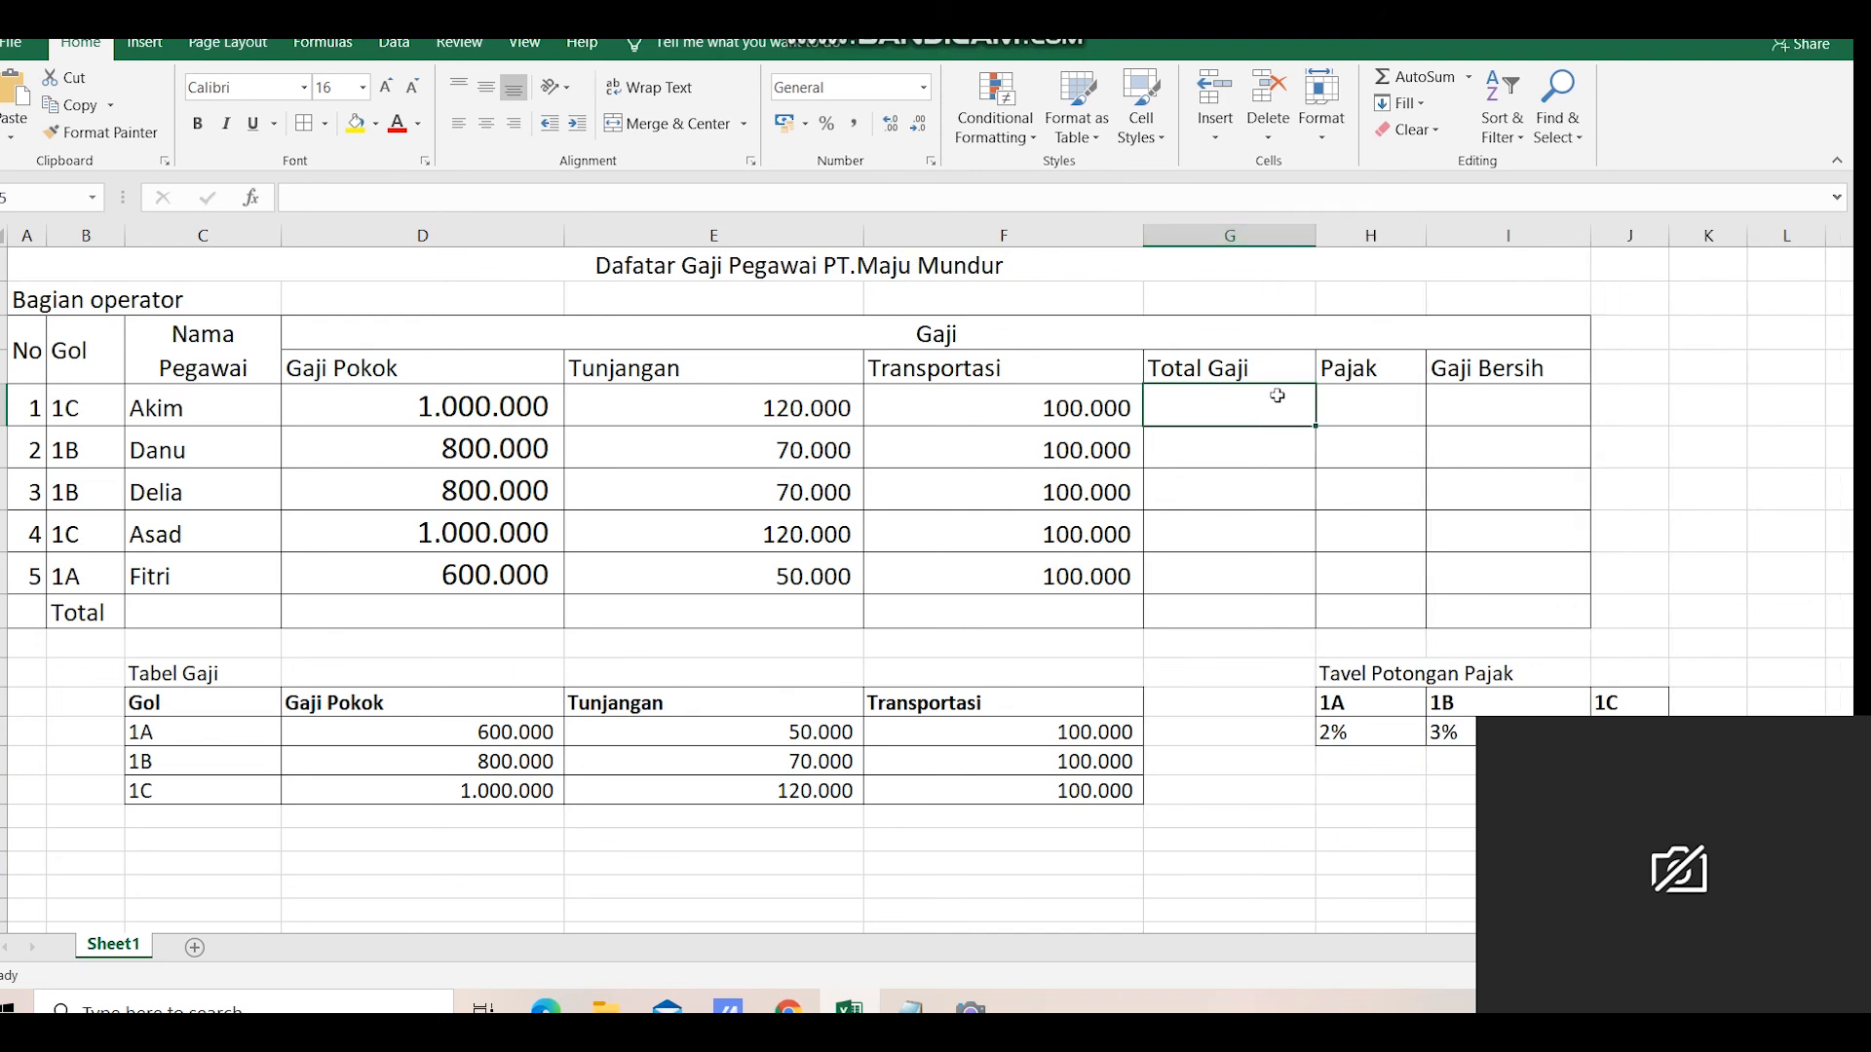
{"action": "type", "text": "="}
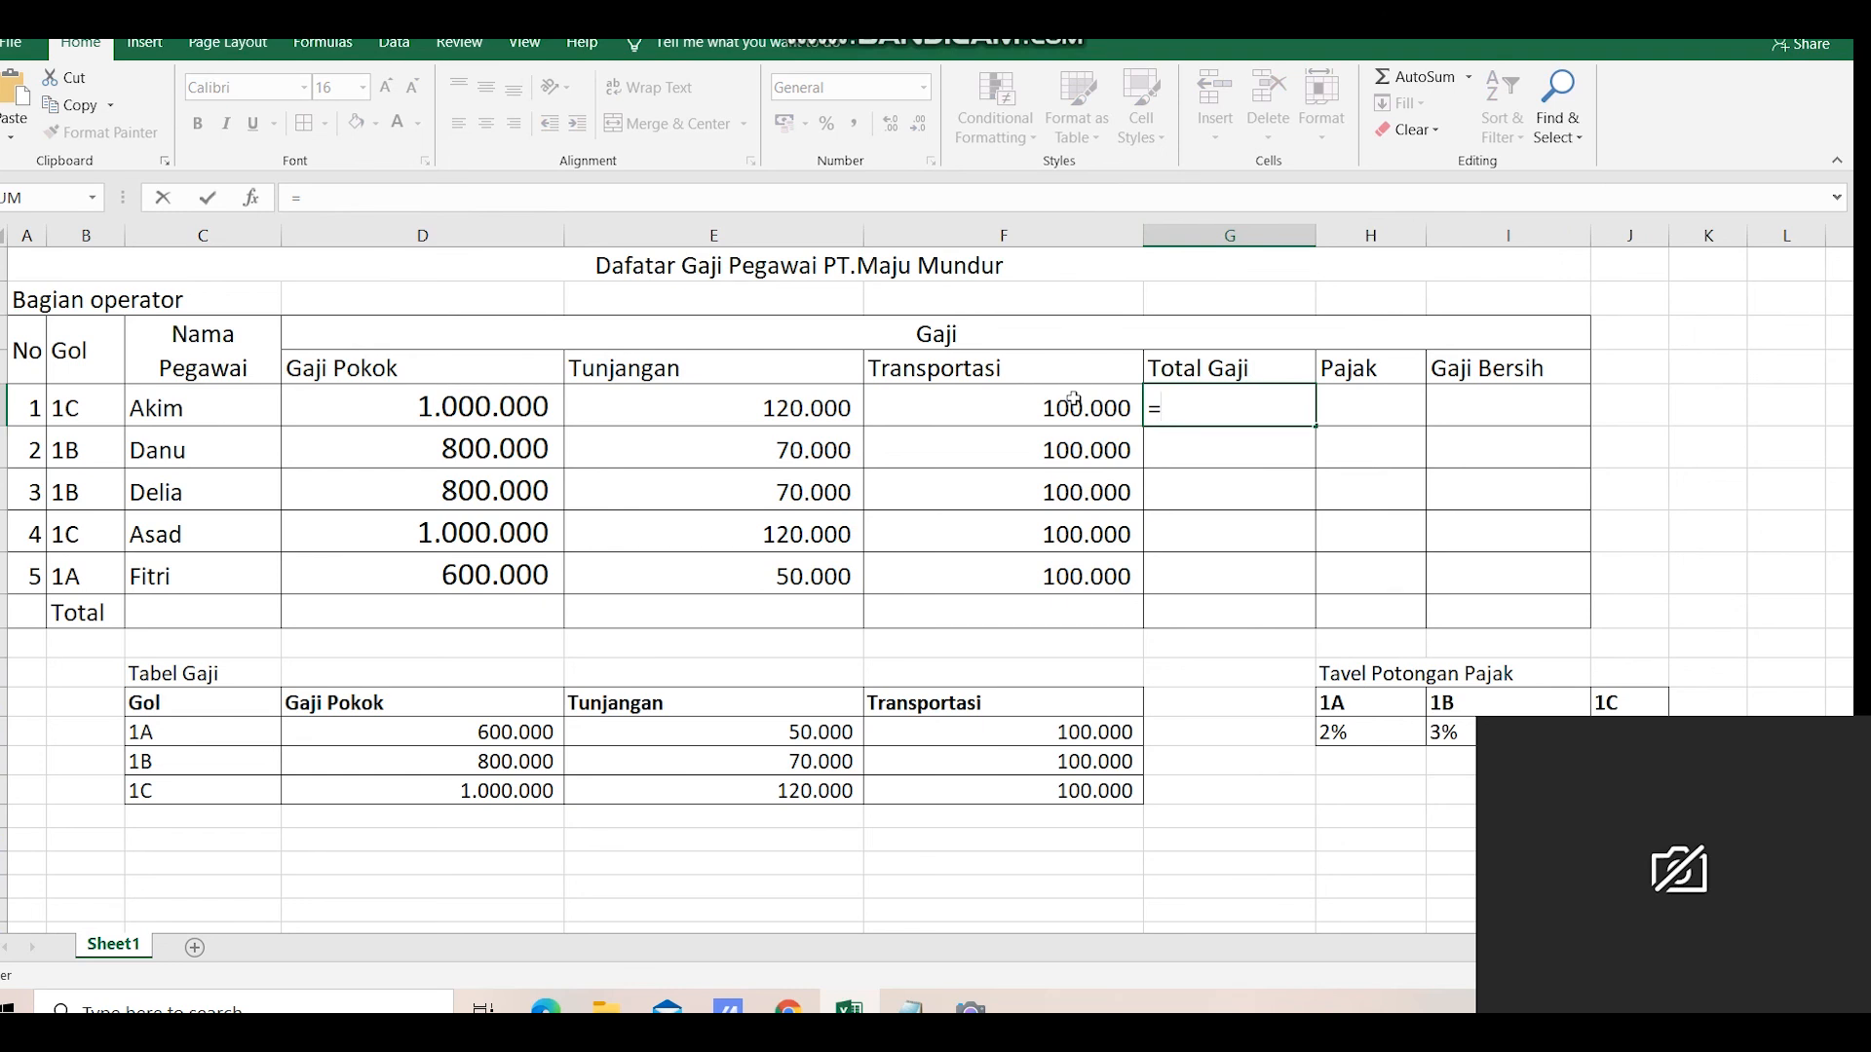
{"action": "type", "text": "SUM"}
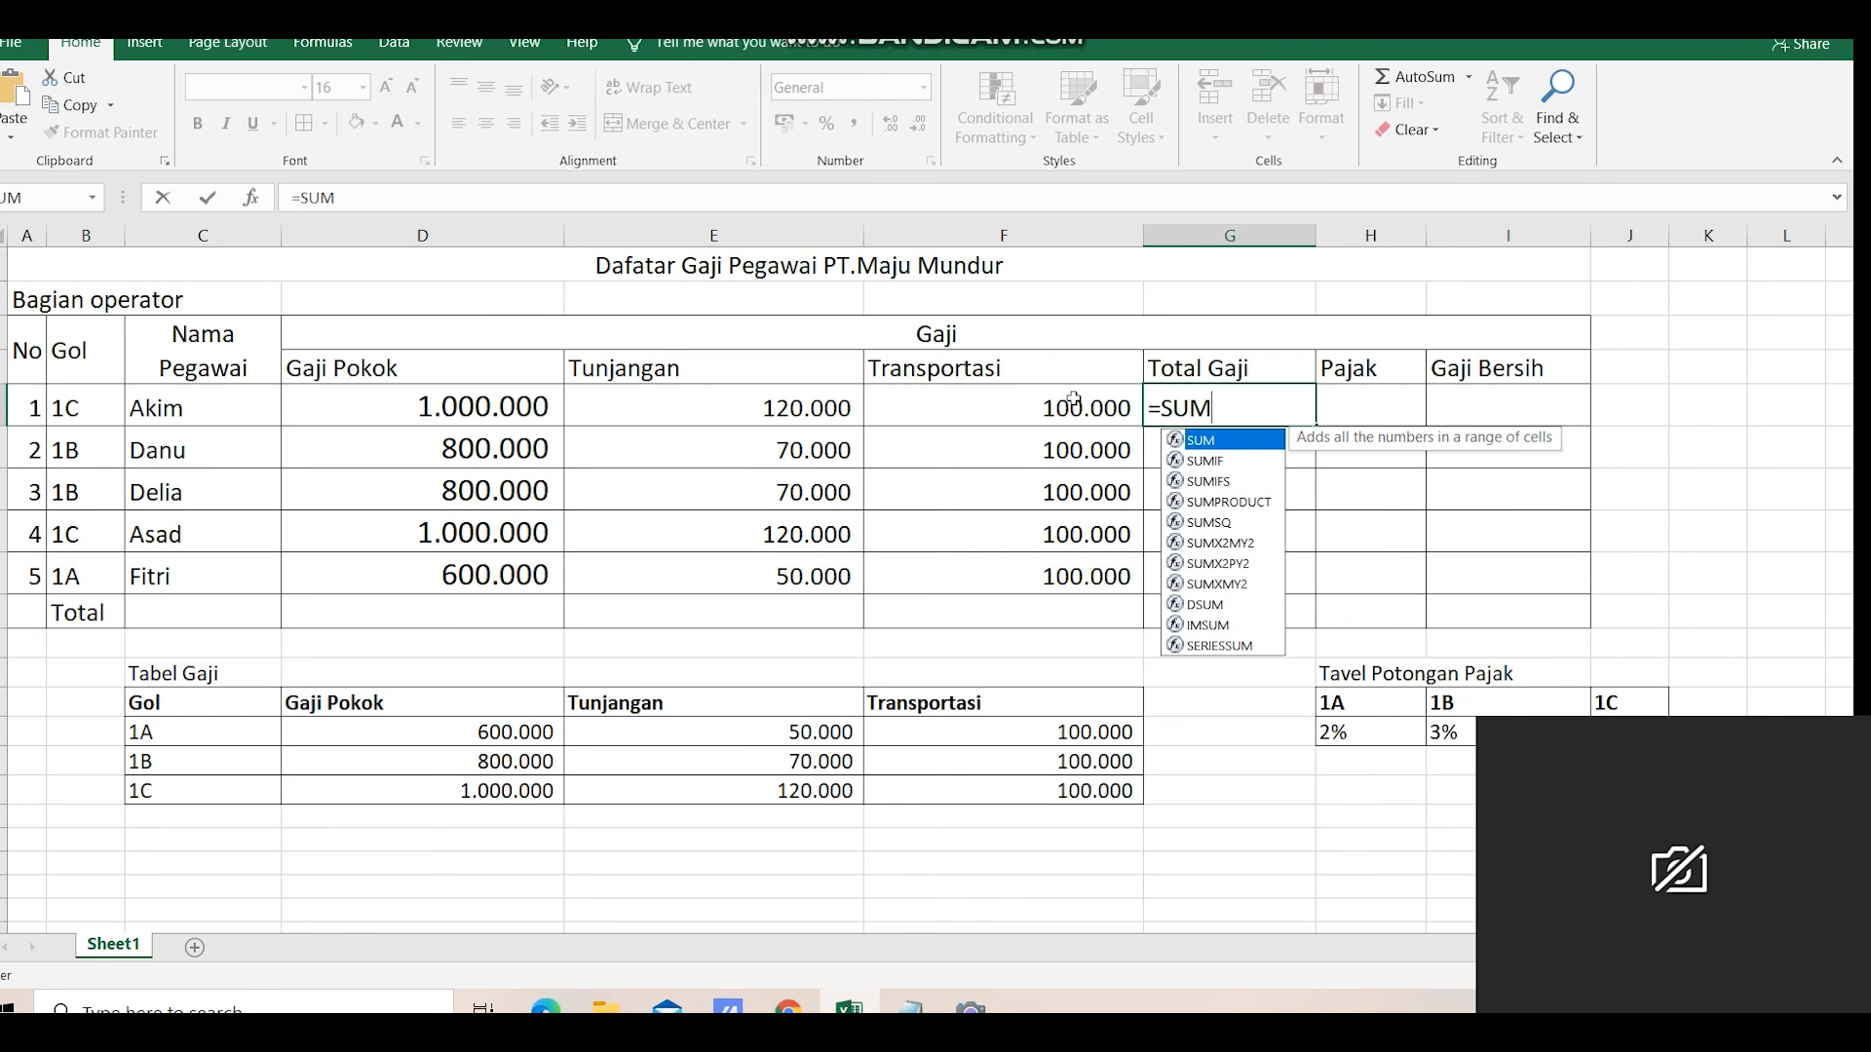
{"action": "type", "text": "("}
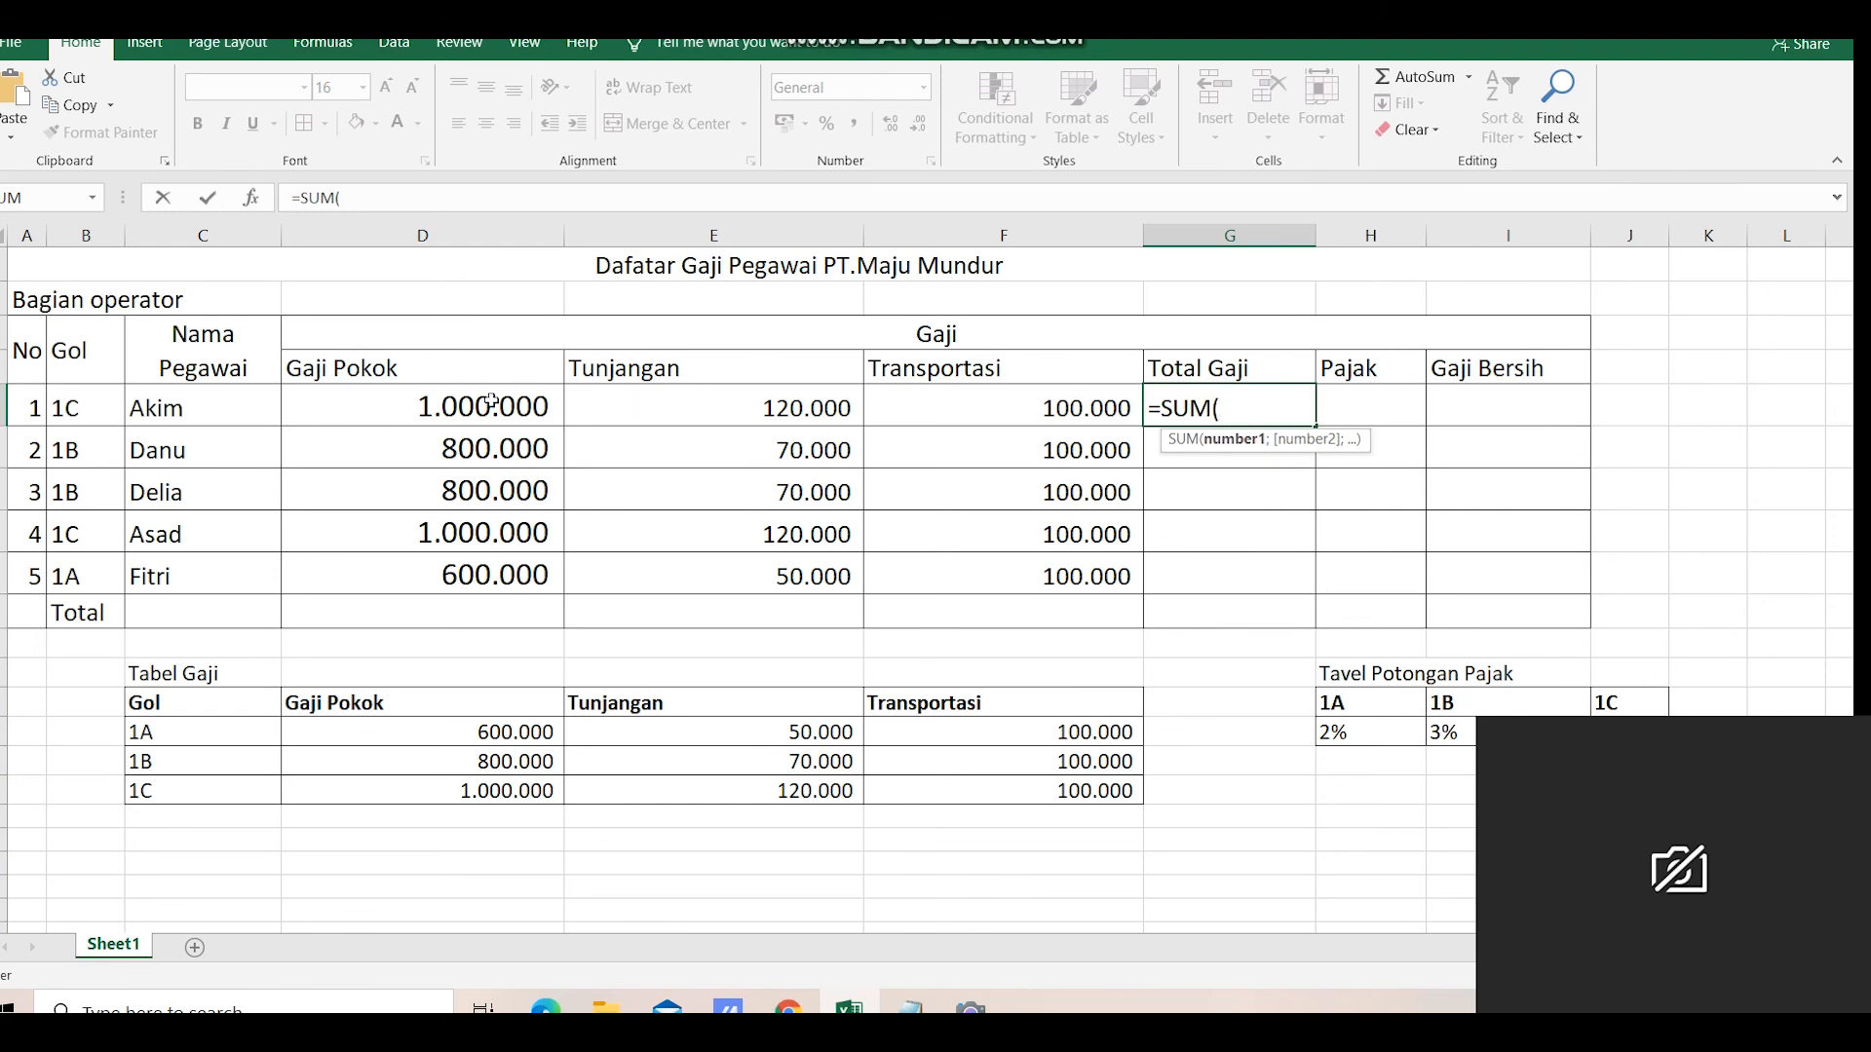
{"action": "left_click_drag", "start_coordinate": [492, 401], "coordinate": [1014, 405]}
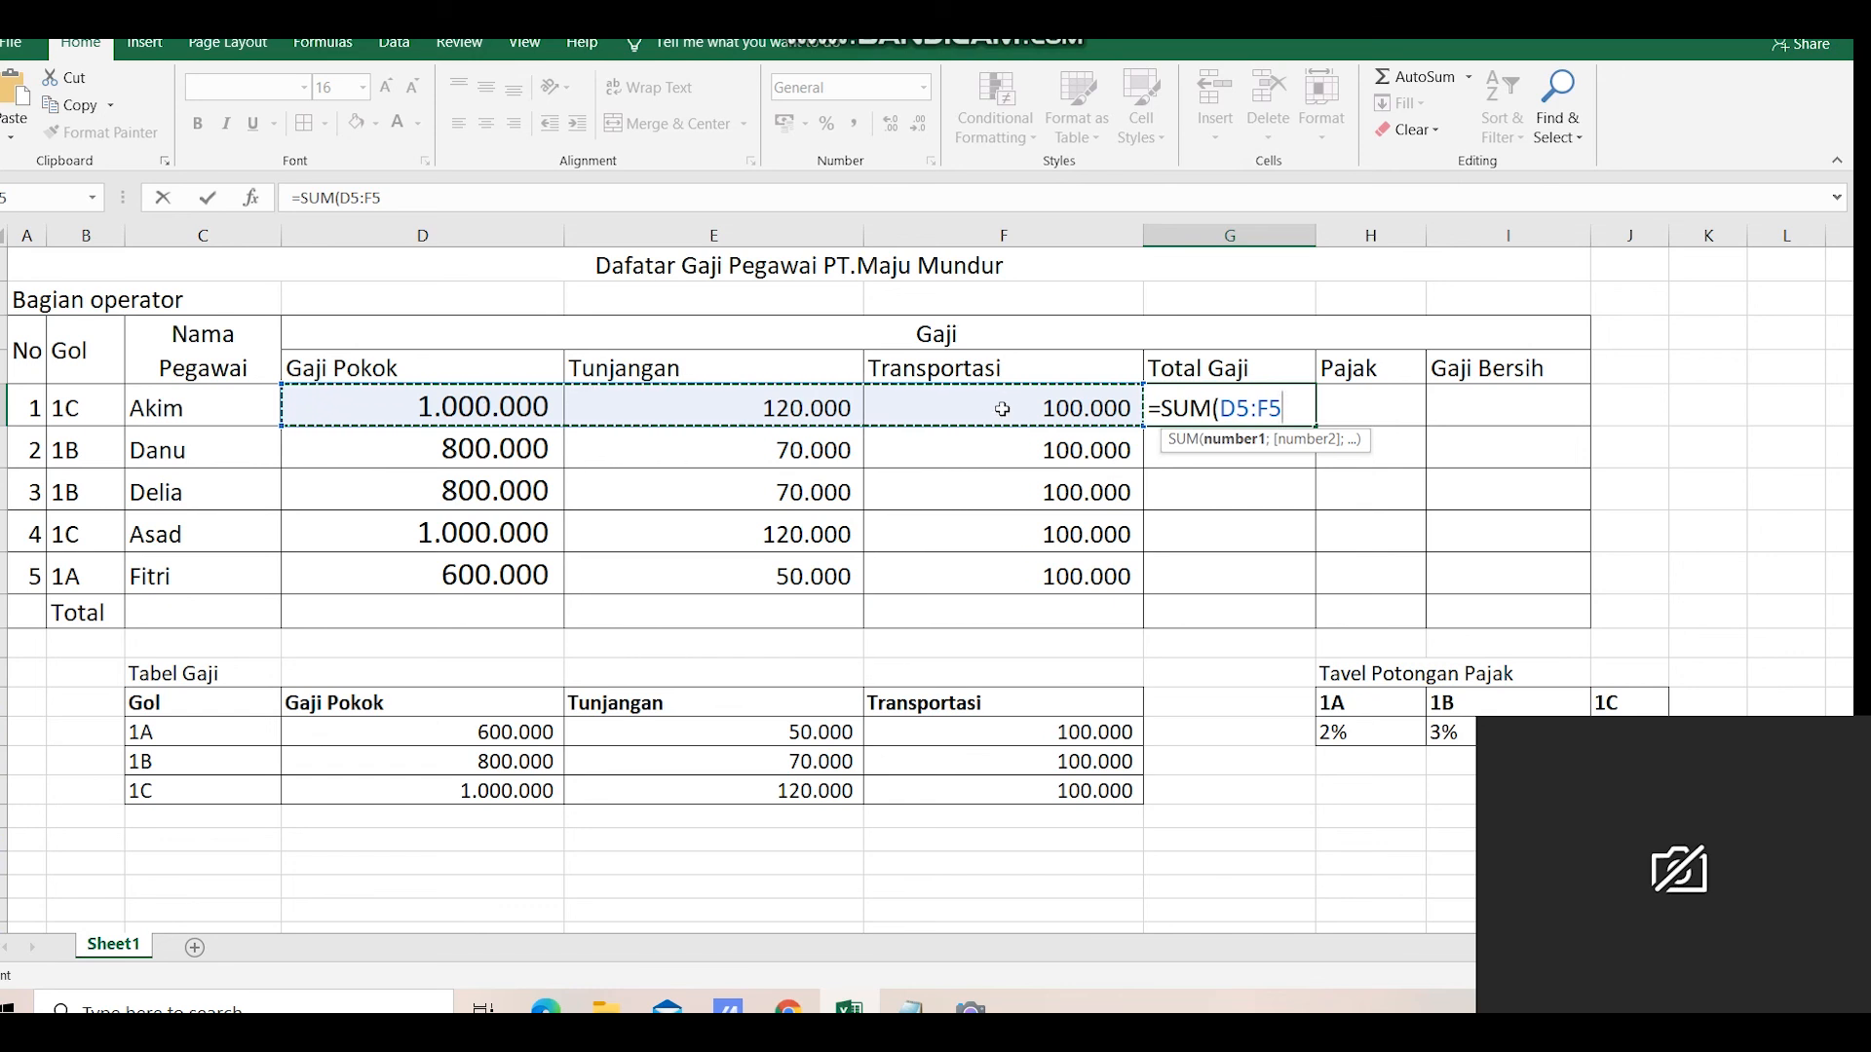
{"action": "type", "text": ")"}
{"action": "key", "text": "Return"}
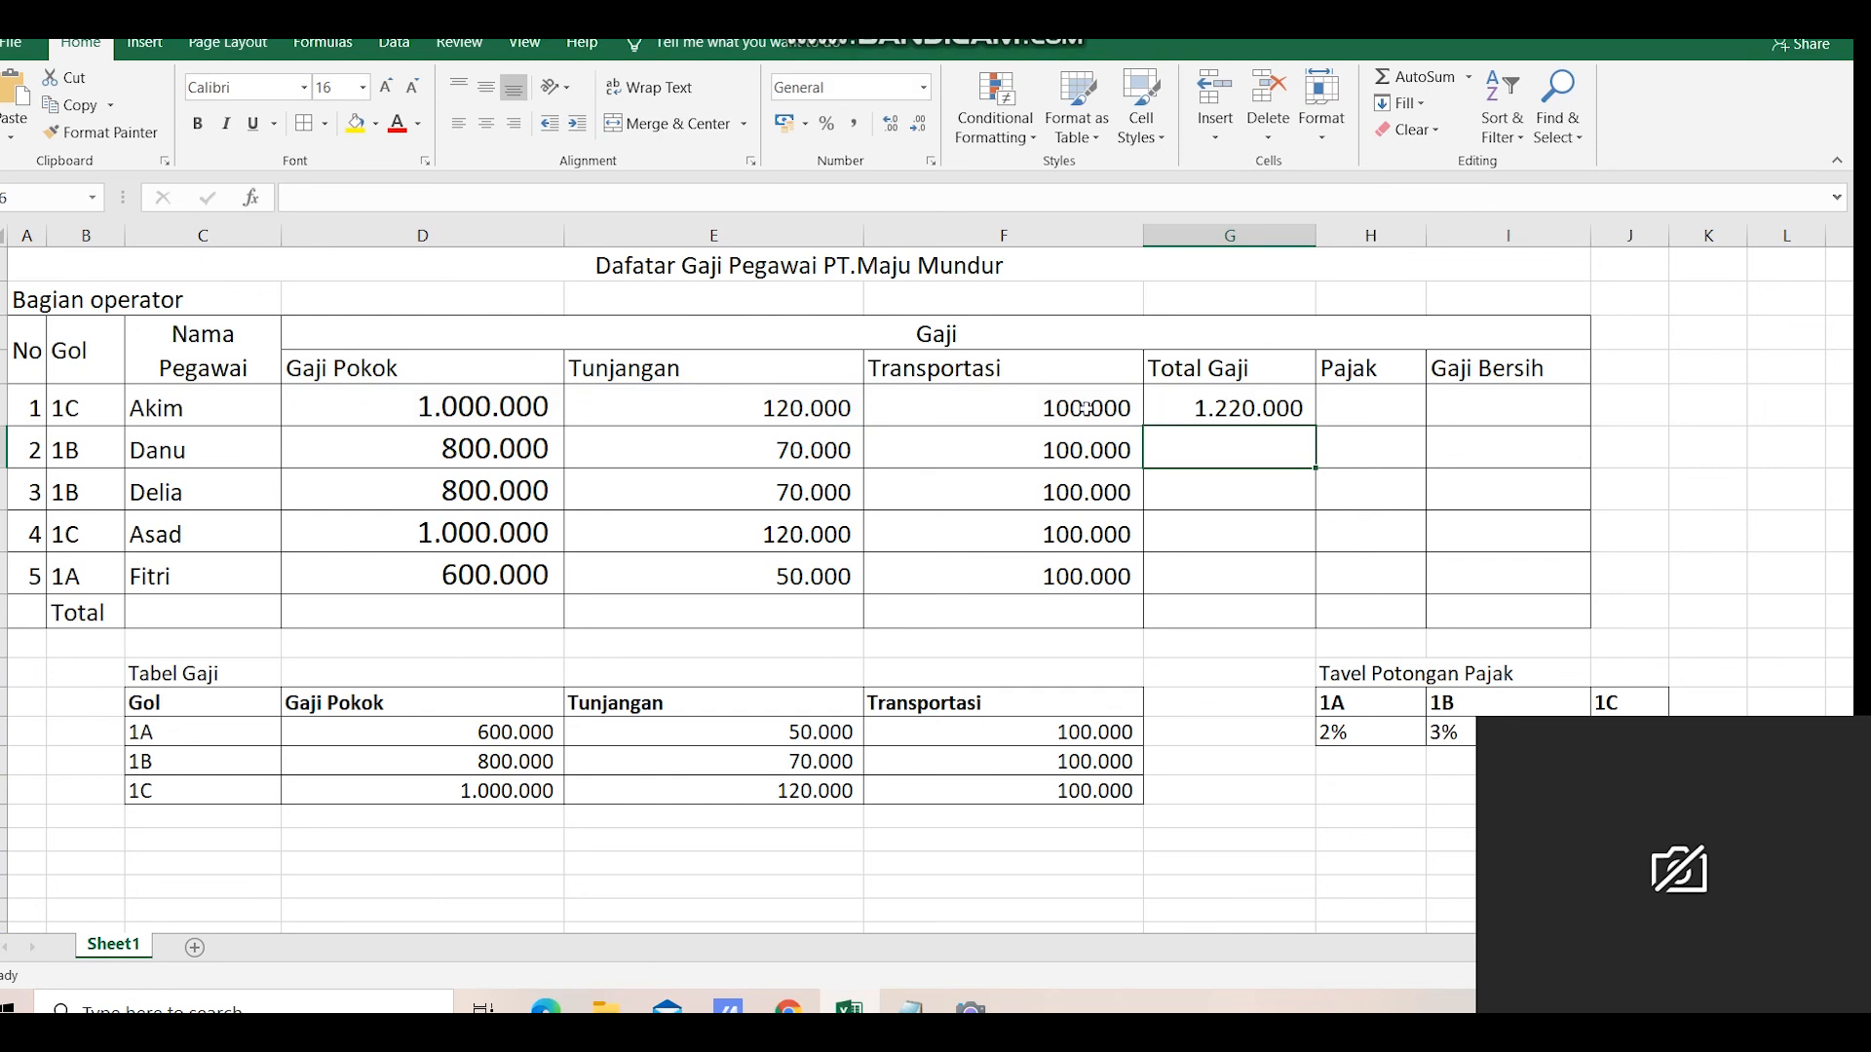
- Fill the G5 SUM formula down to G9 and widen the Pajak column H
{"action": "left_click", "coordinate": [1254, 396]}
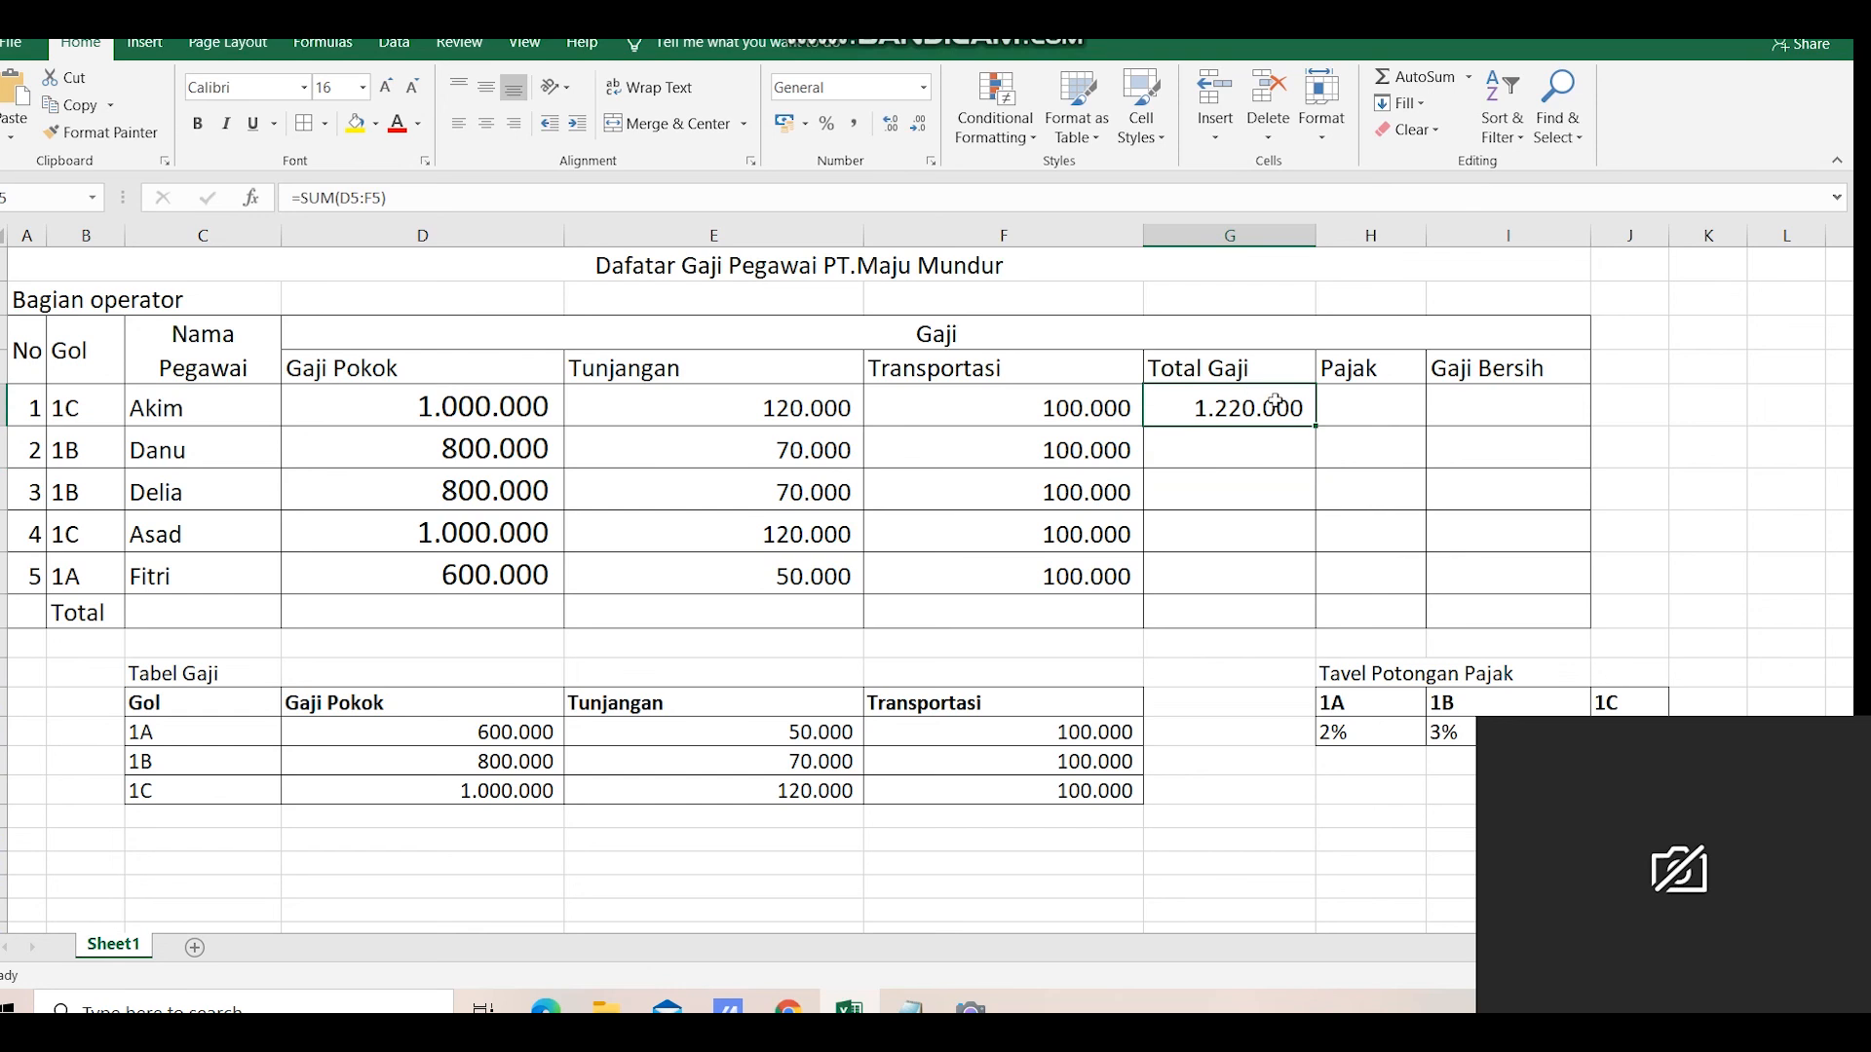
{"action": "left_click_drag", "start_coordinate": [1314, 426], "coordinate": [1310, 598]}
{"action": "left_click", "coordinate": [1376, 402]}
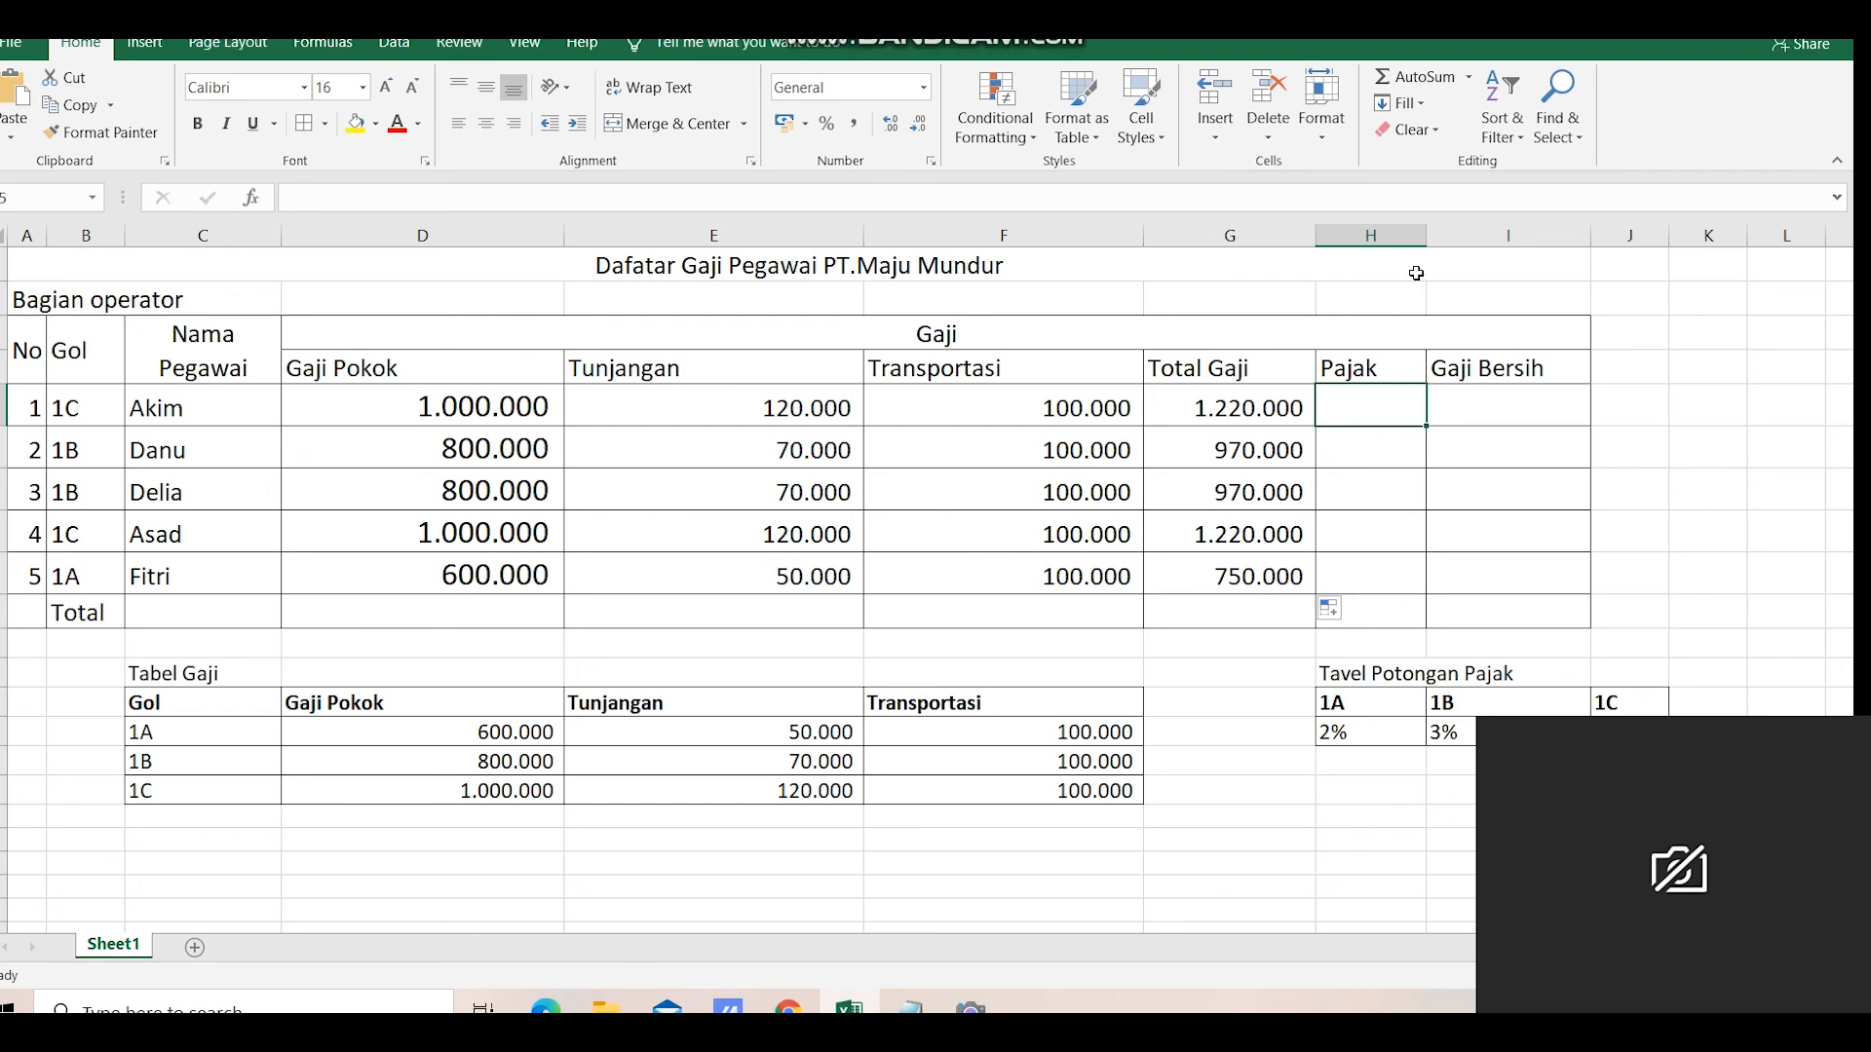
{"action": "left_click_drag", "start_coordinate": [1434, 231], "coordinate": [1482, 243]}
- Start an HLOOKUP formula in H5 with B5 as the lookup value and H13:J14 as the table array
{"action": "type", "text": "="}
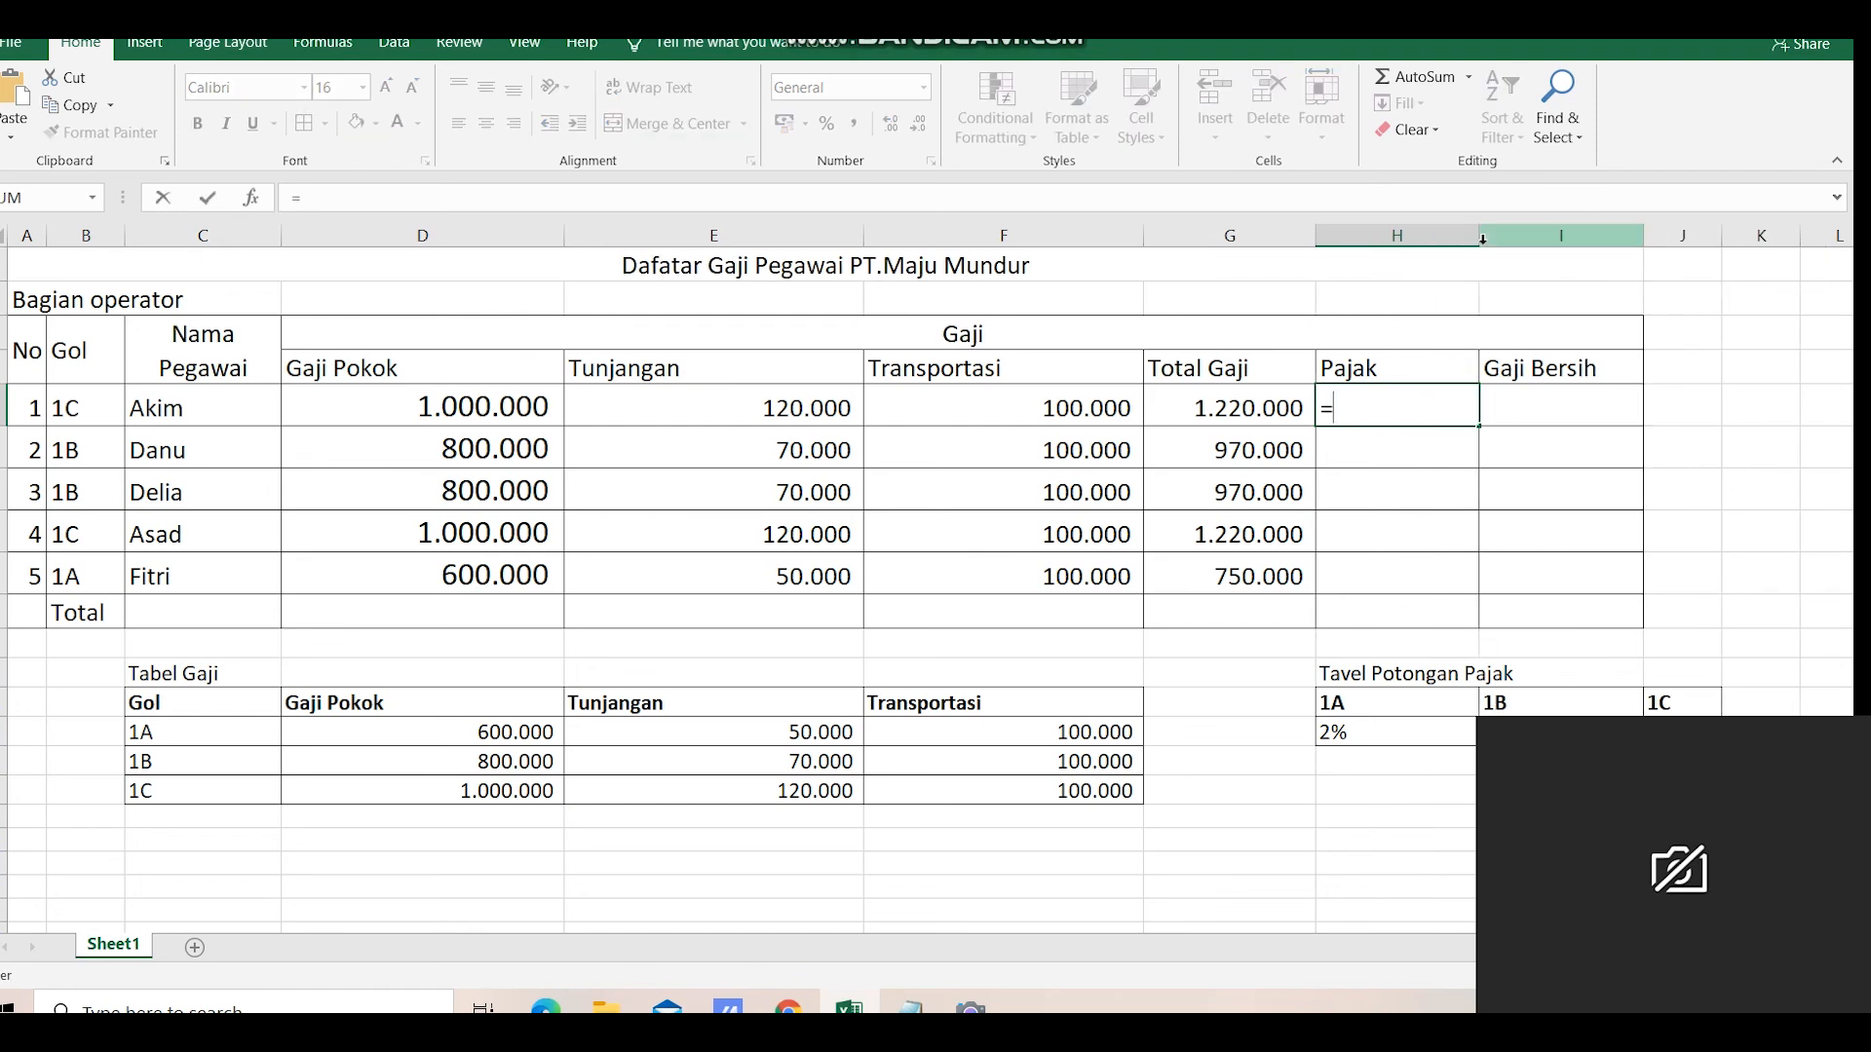
{"action": "type", "text": "HL"}
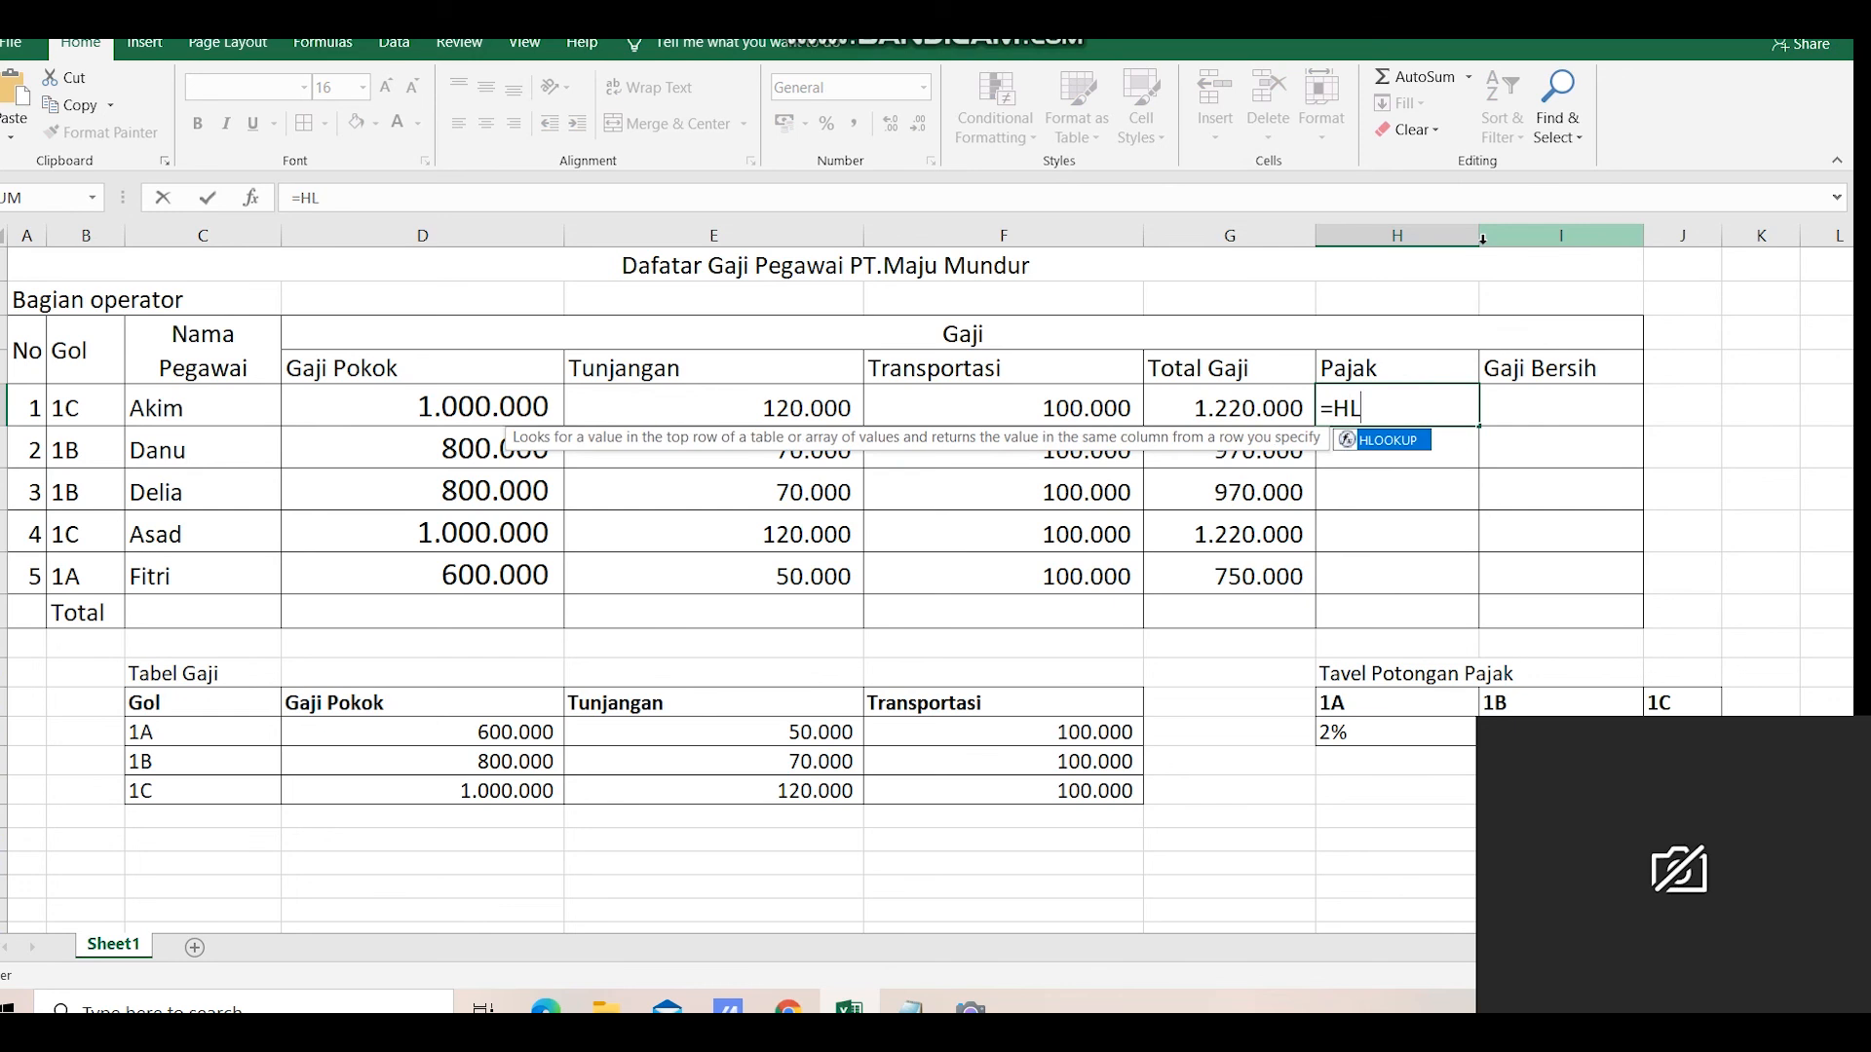
{"action": "type", "text": "OOK"}
{"action": "type", "text": "UP("}
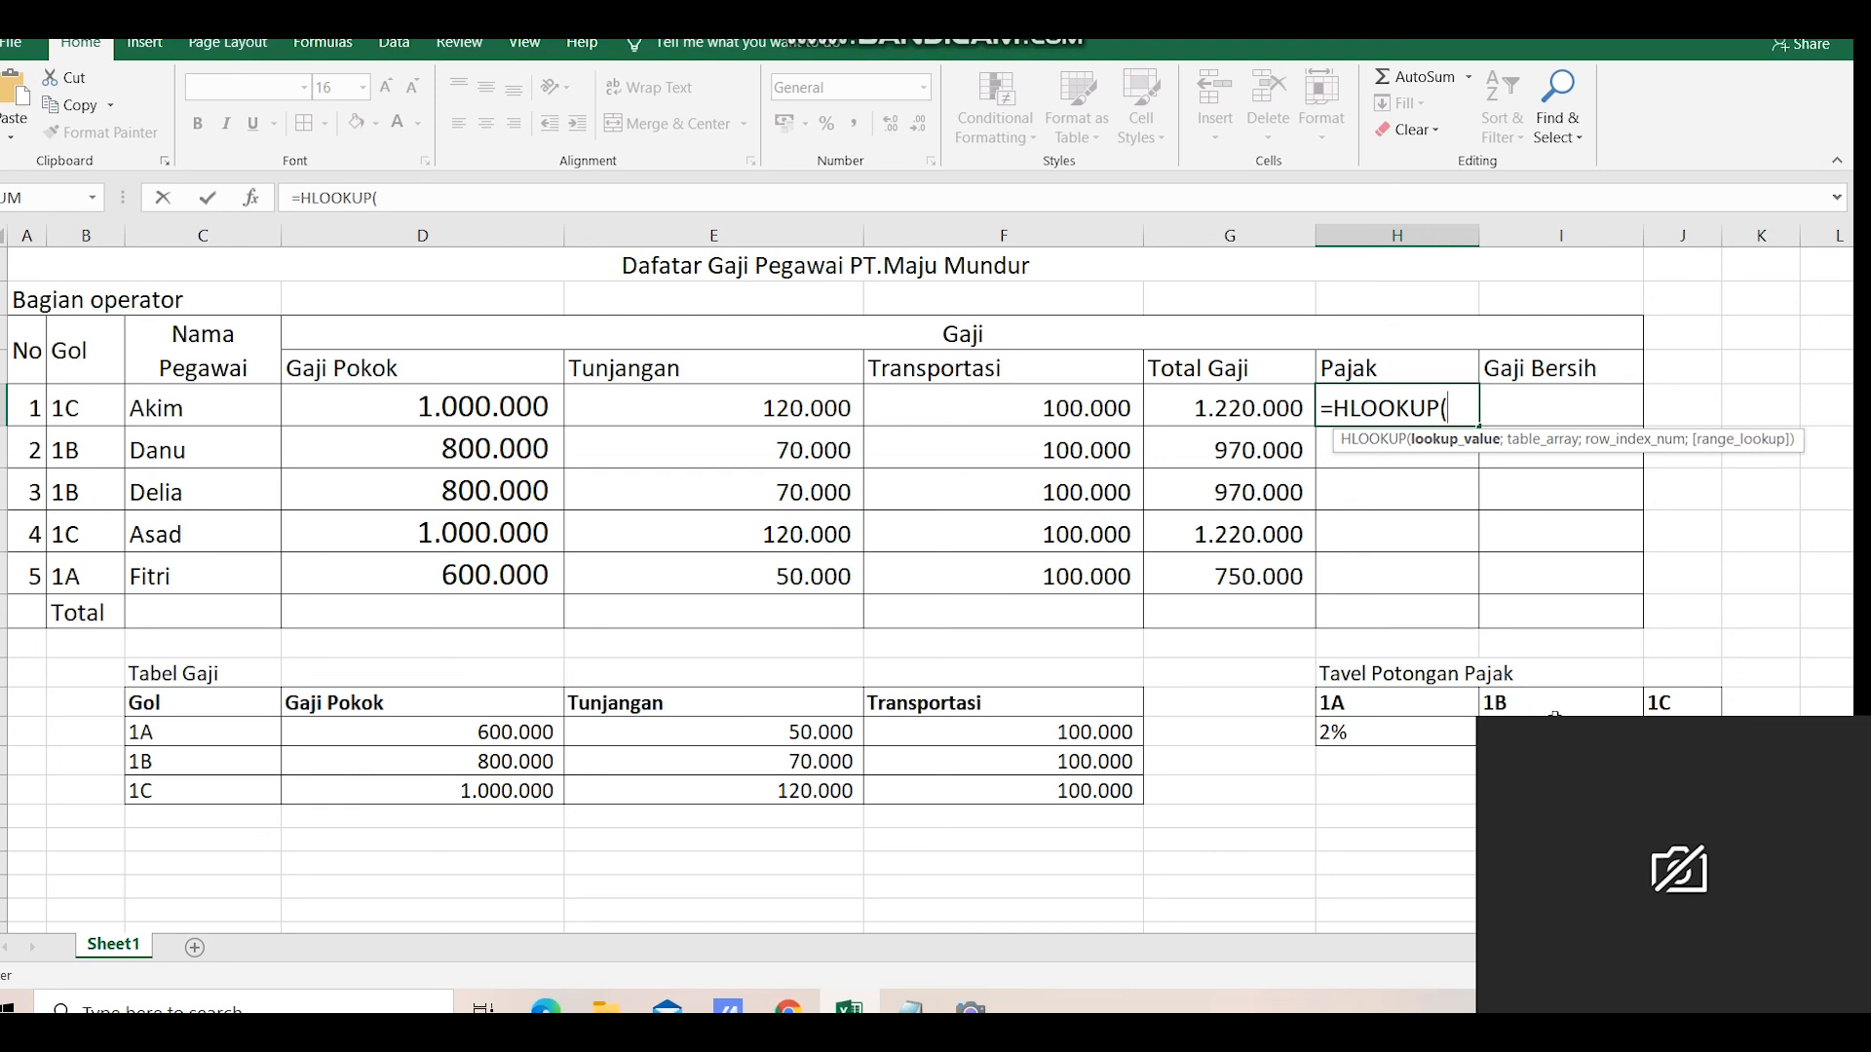
{"action": "left_click", "coordinate": [88, 417]}
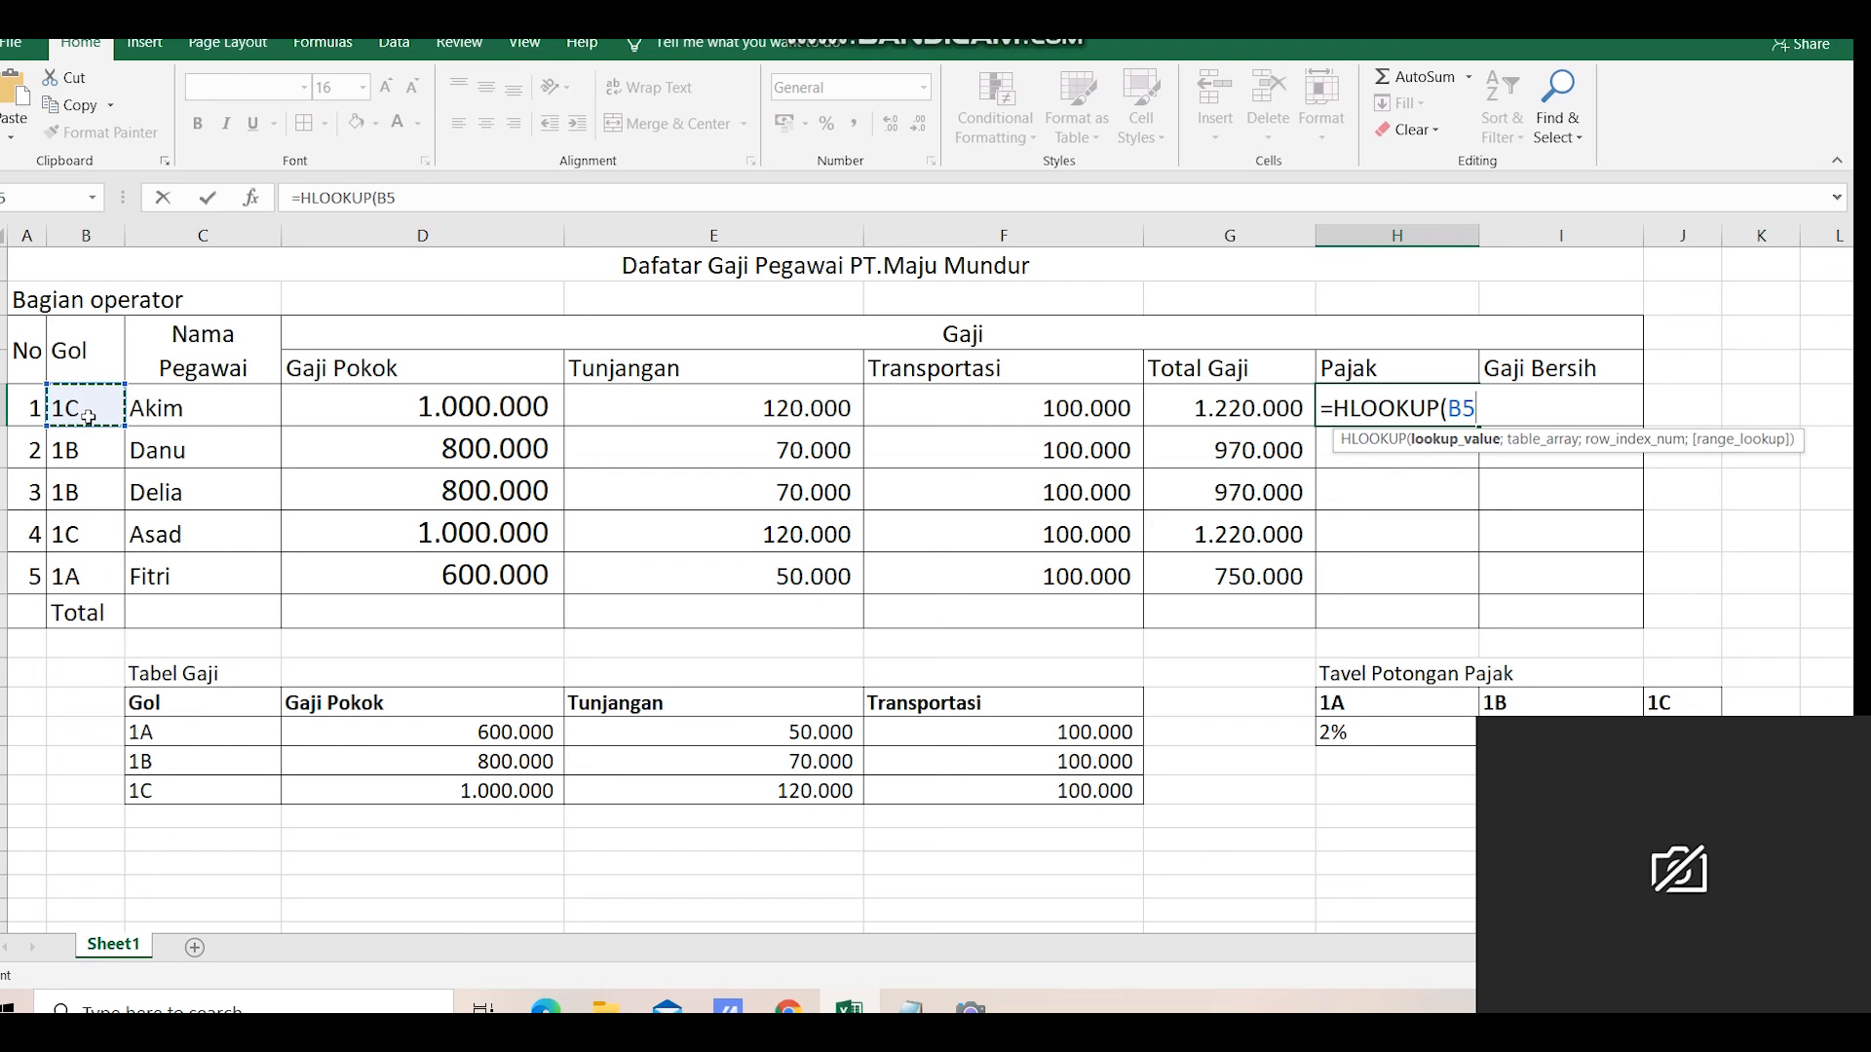
{"action": "type", "text": ";"}
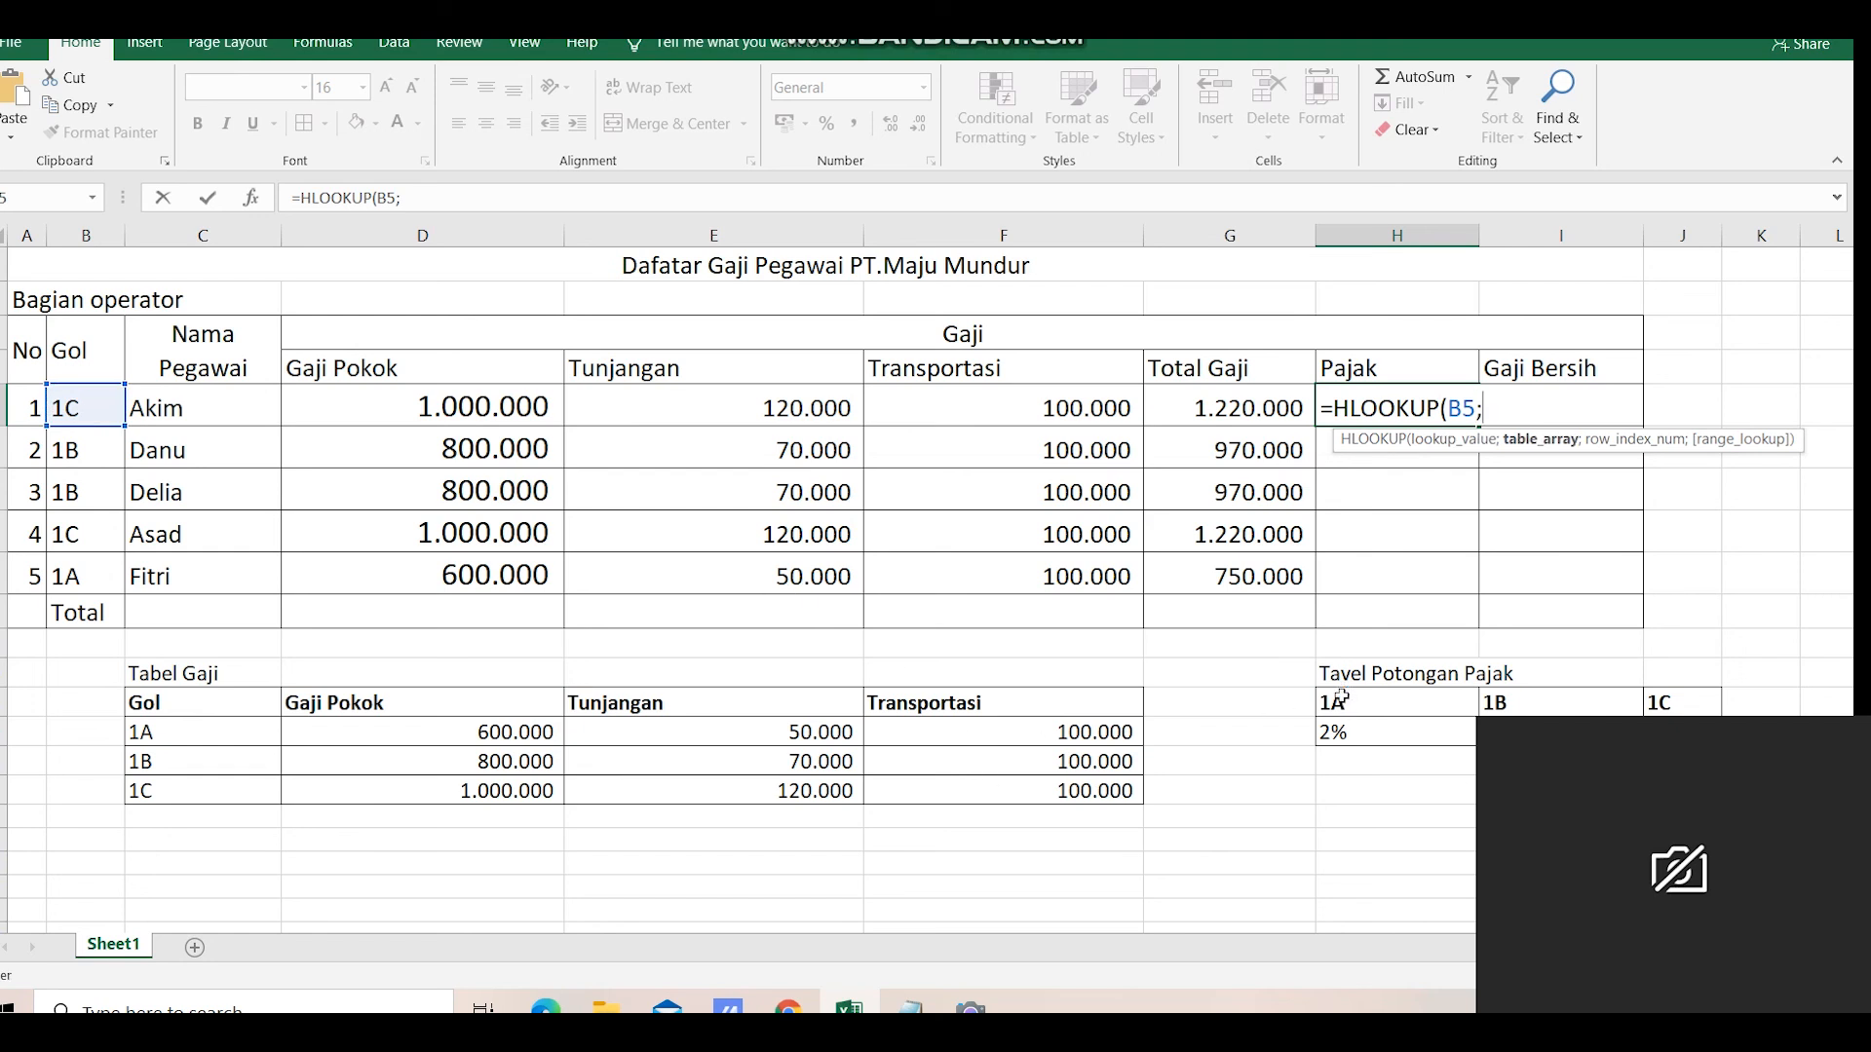
{"action": "left_click_drag", "start_coordinate": [1359, 699], "coordinate": [1682, 731]}
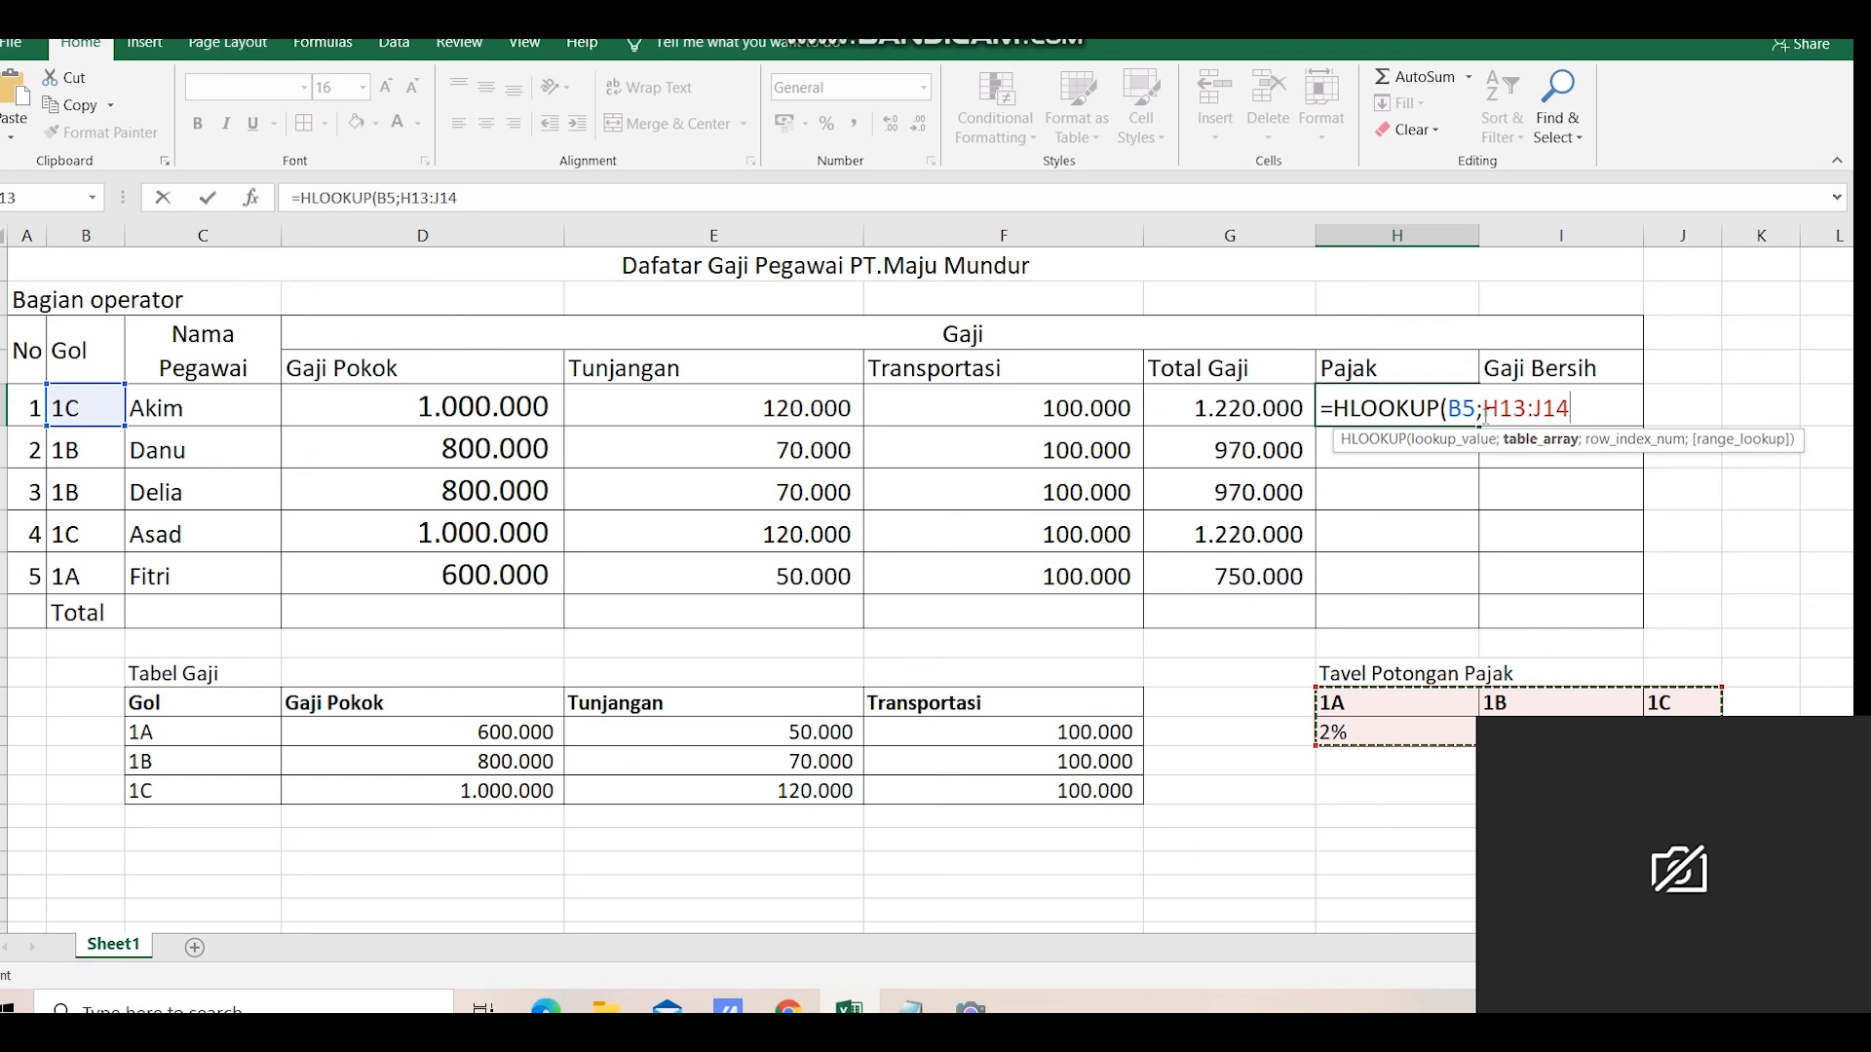
- Make the table array in the H5 HLOOKUP formula absolute as $H$13:$J$14
{"action": "left_click", "coordinate": [1486, 408]}
{"action": "type", "text": "$H"}
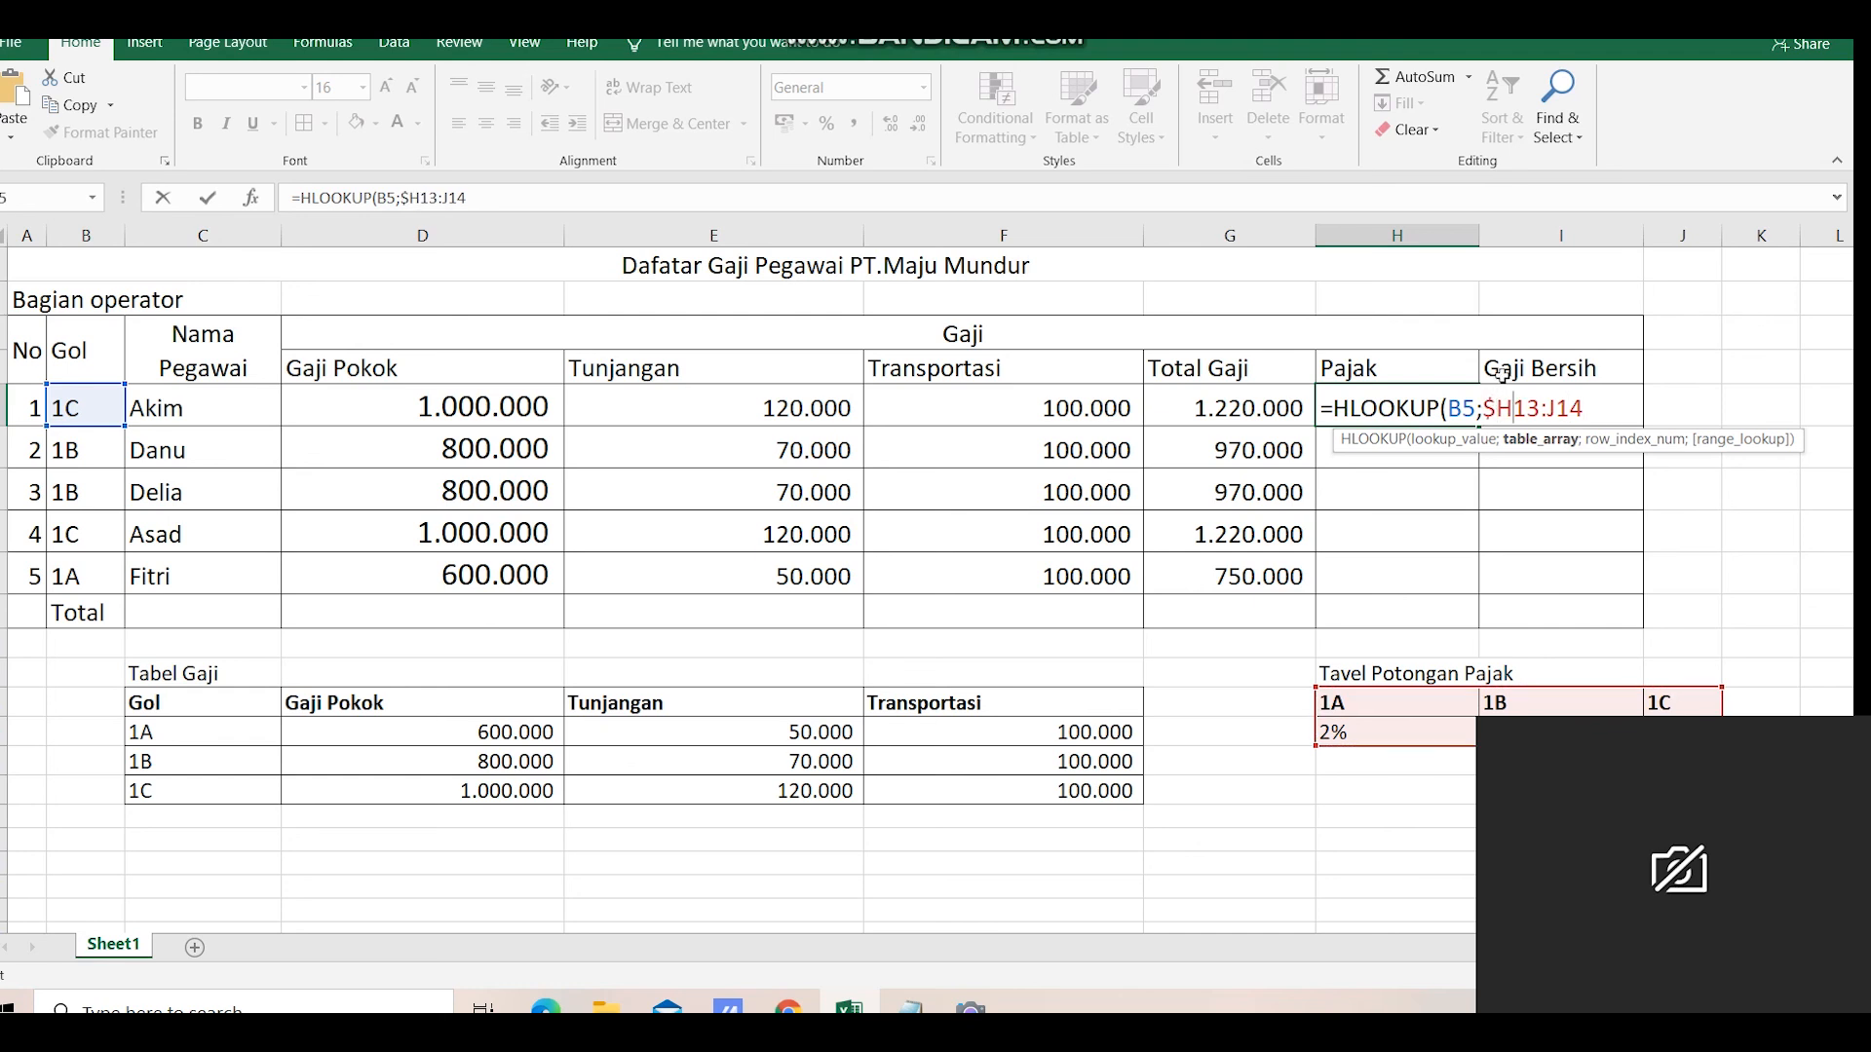
{"action": "type", "text": "$"}
{"action": "key", "text": "Right"}
{"action": "key", "text": "Right"}
{"action": "type", "text": "$H"}
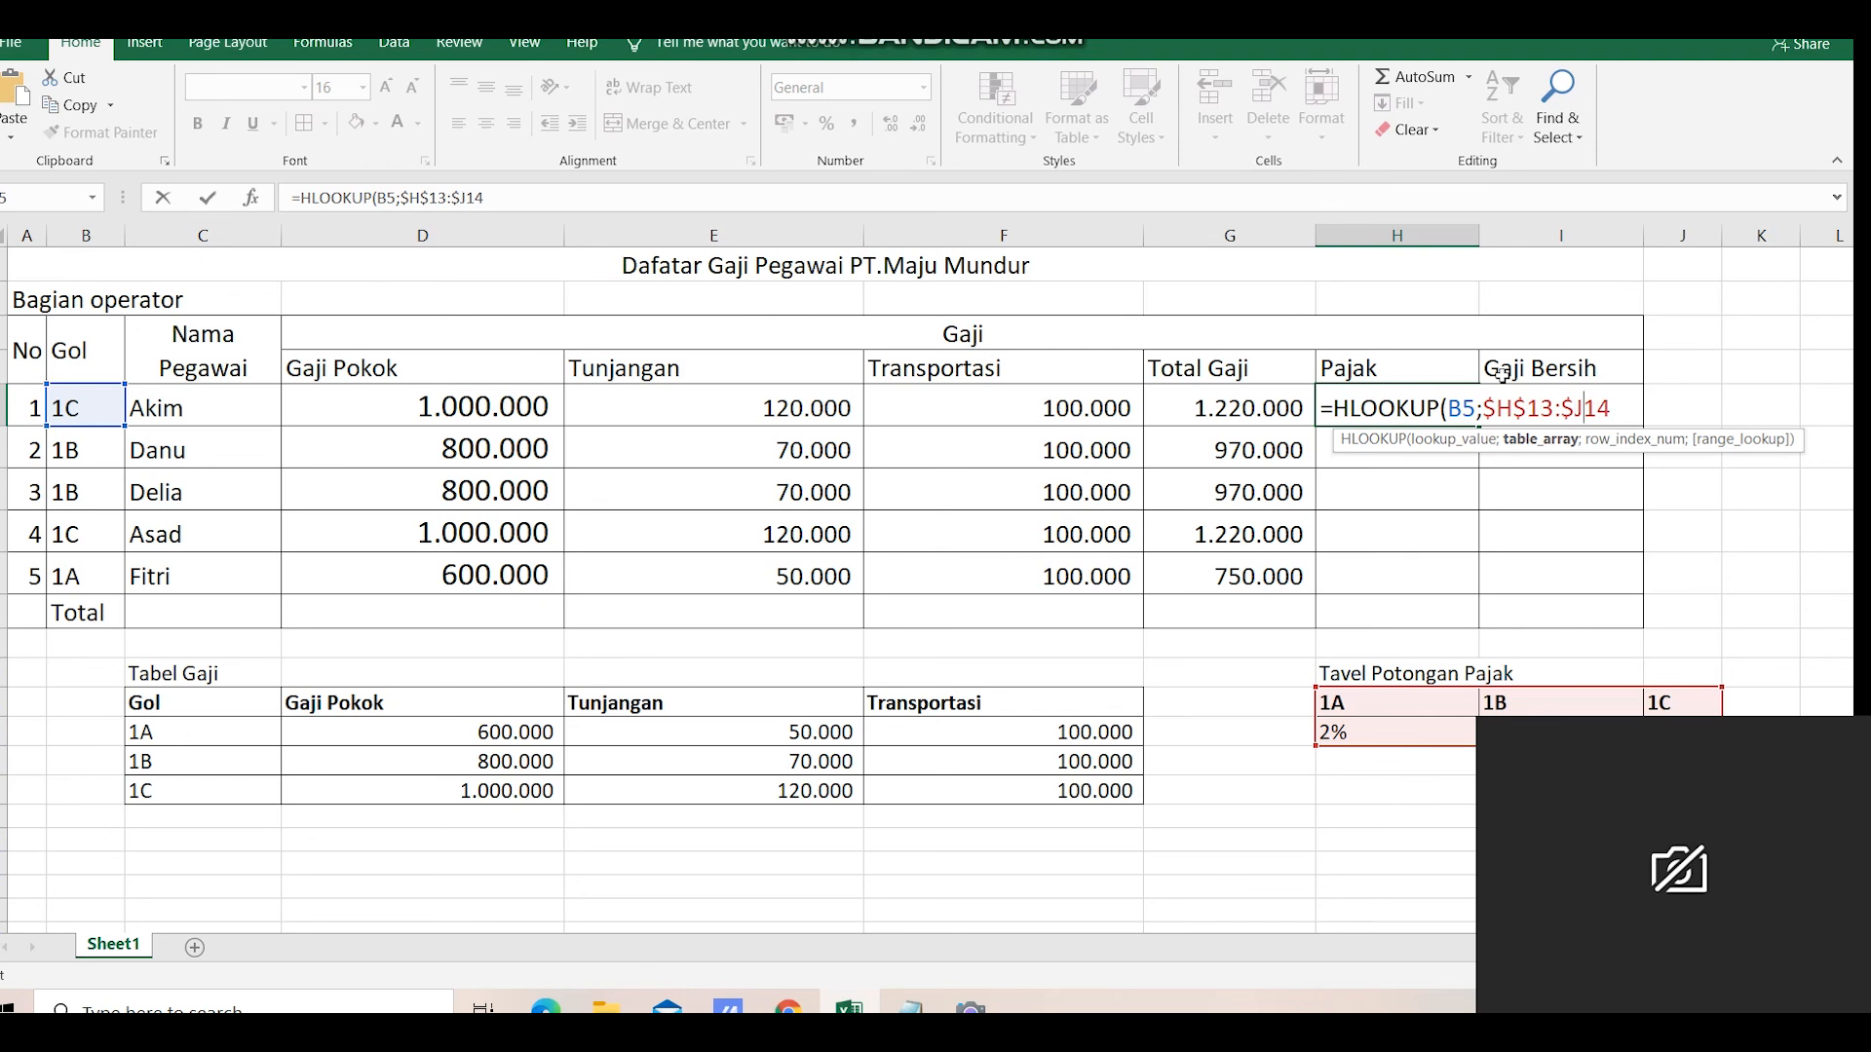
{"action": "type", "text": "$14"}
{"action": "type", "text": ";"}
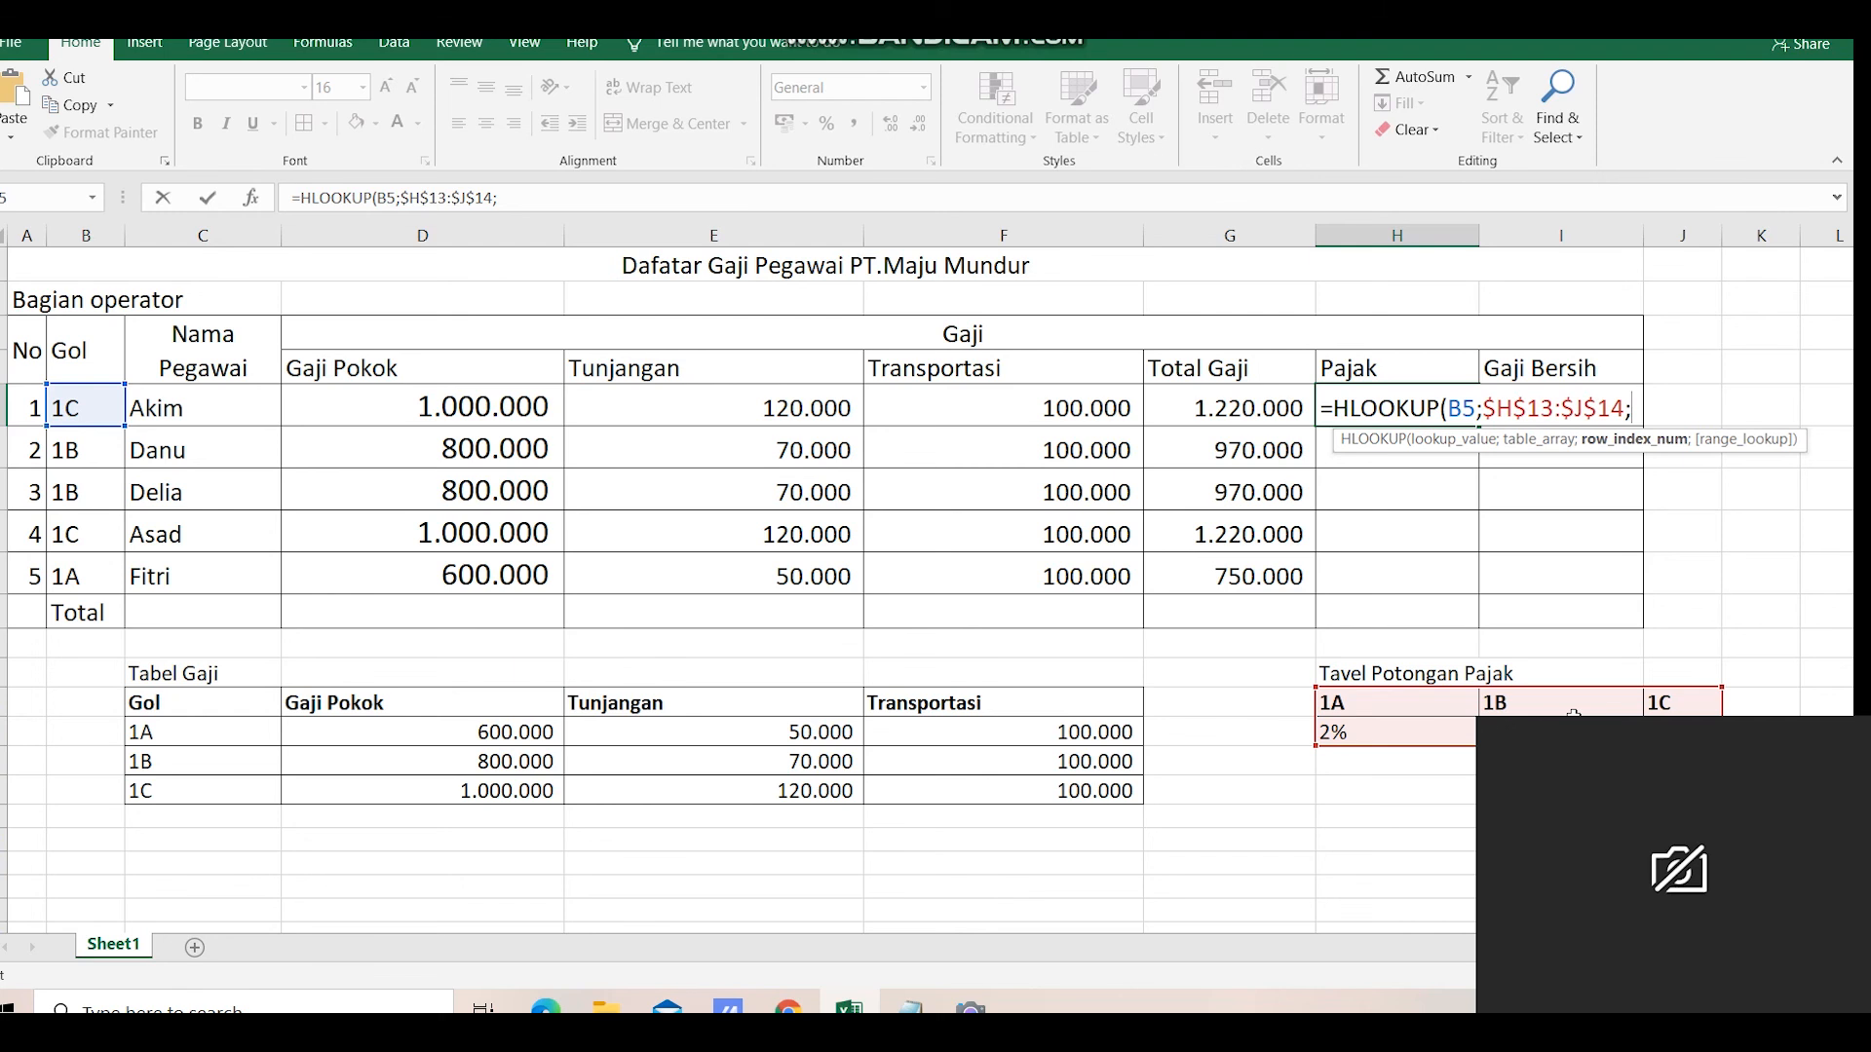
- Complete the H5 HLOOKUP formula with row index 2 and range lookup 0, and fill it down to H9
{"action": "type", "text": "2;"}
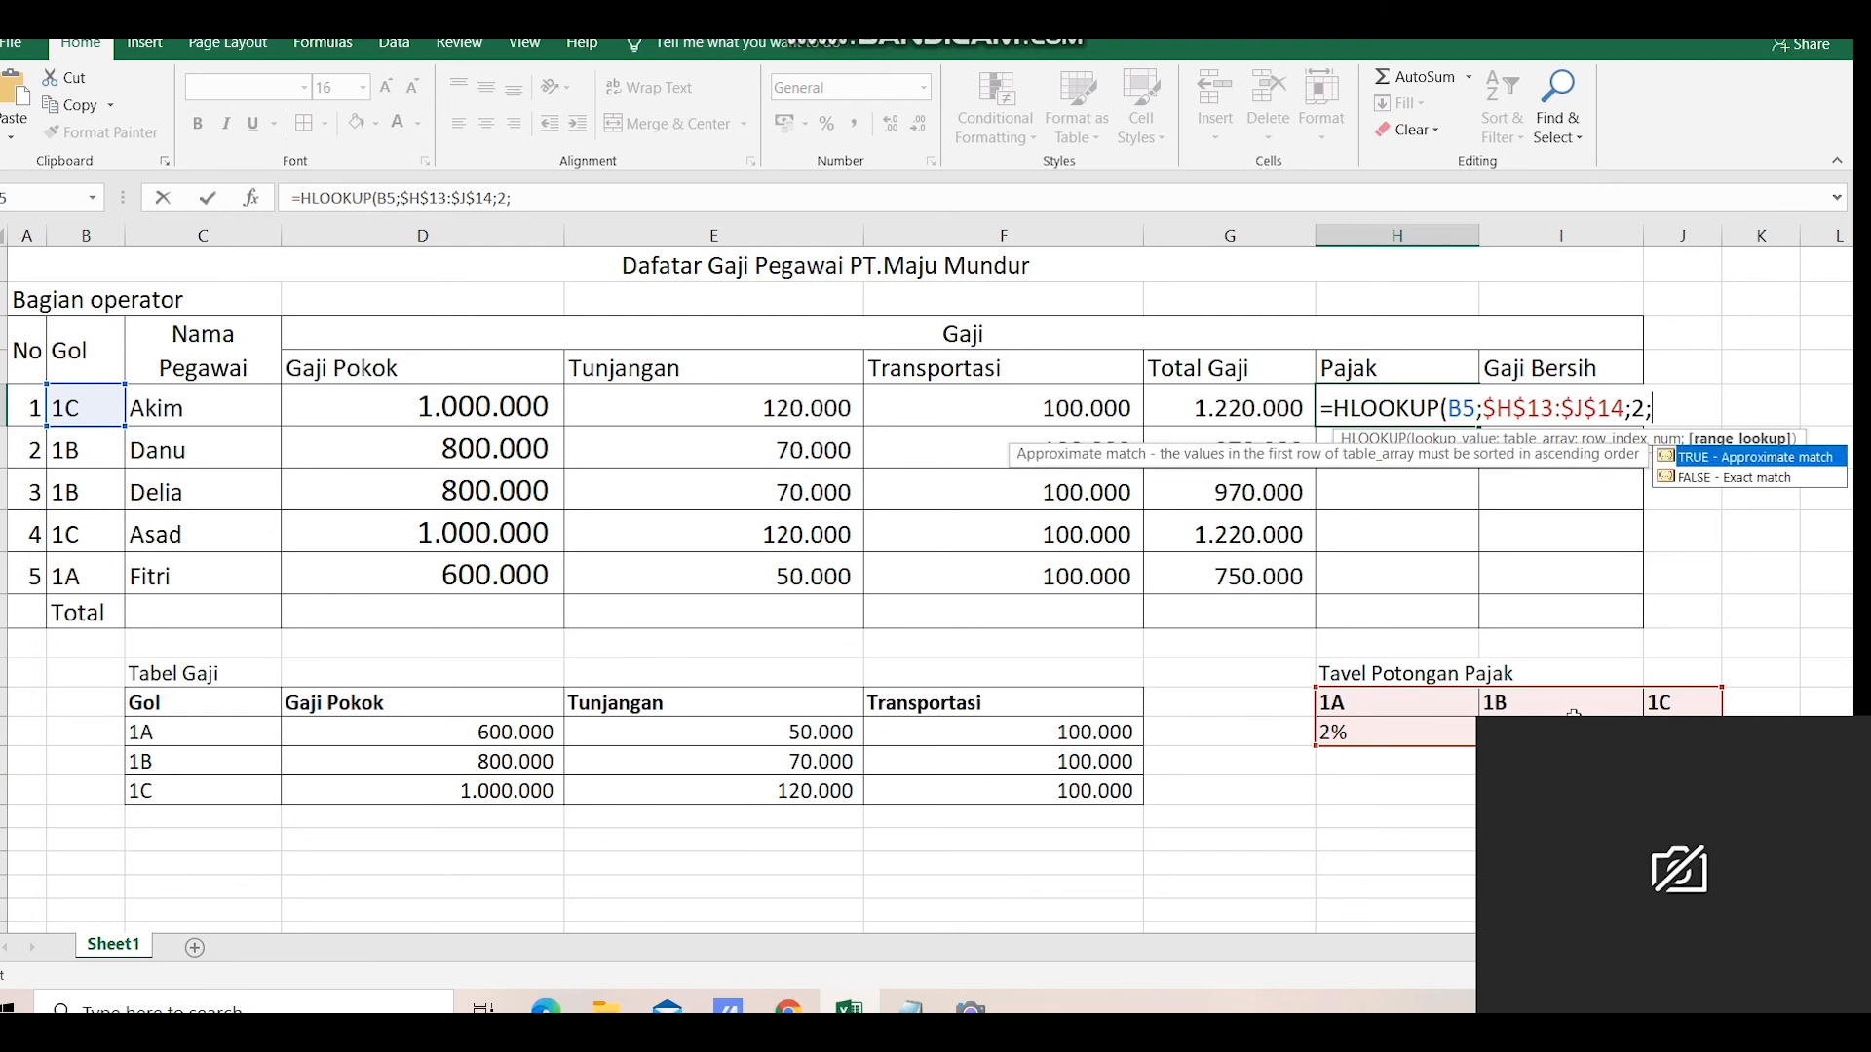
{"action": "type", "text": "0"}
{"action": "type", "text": ")"}
{"action": "key", "text": "Return"}
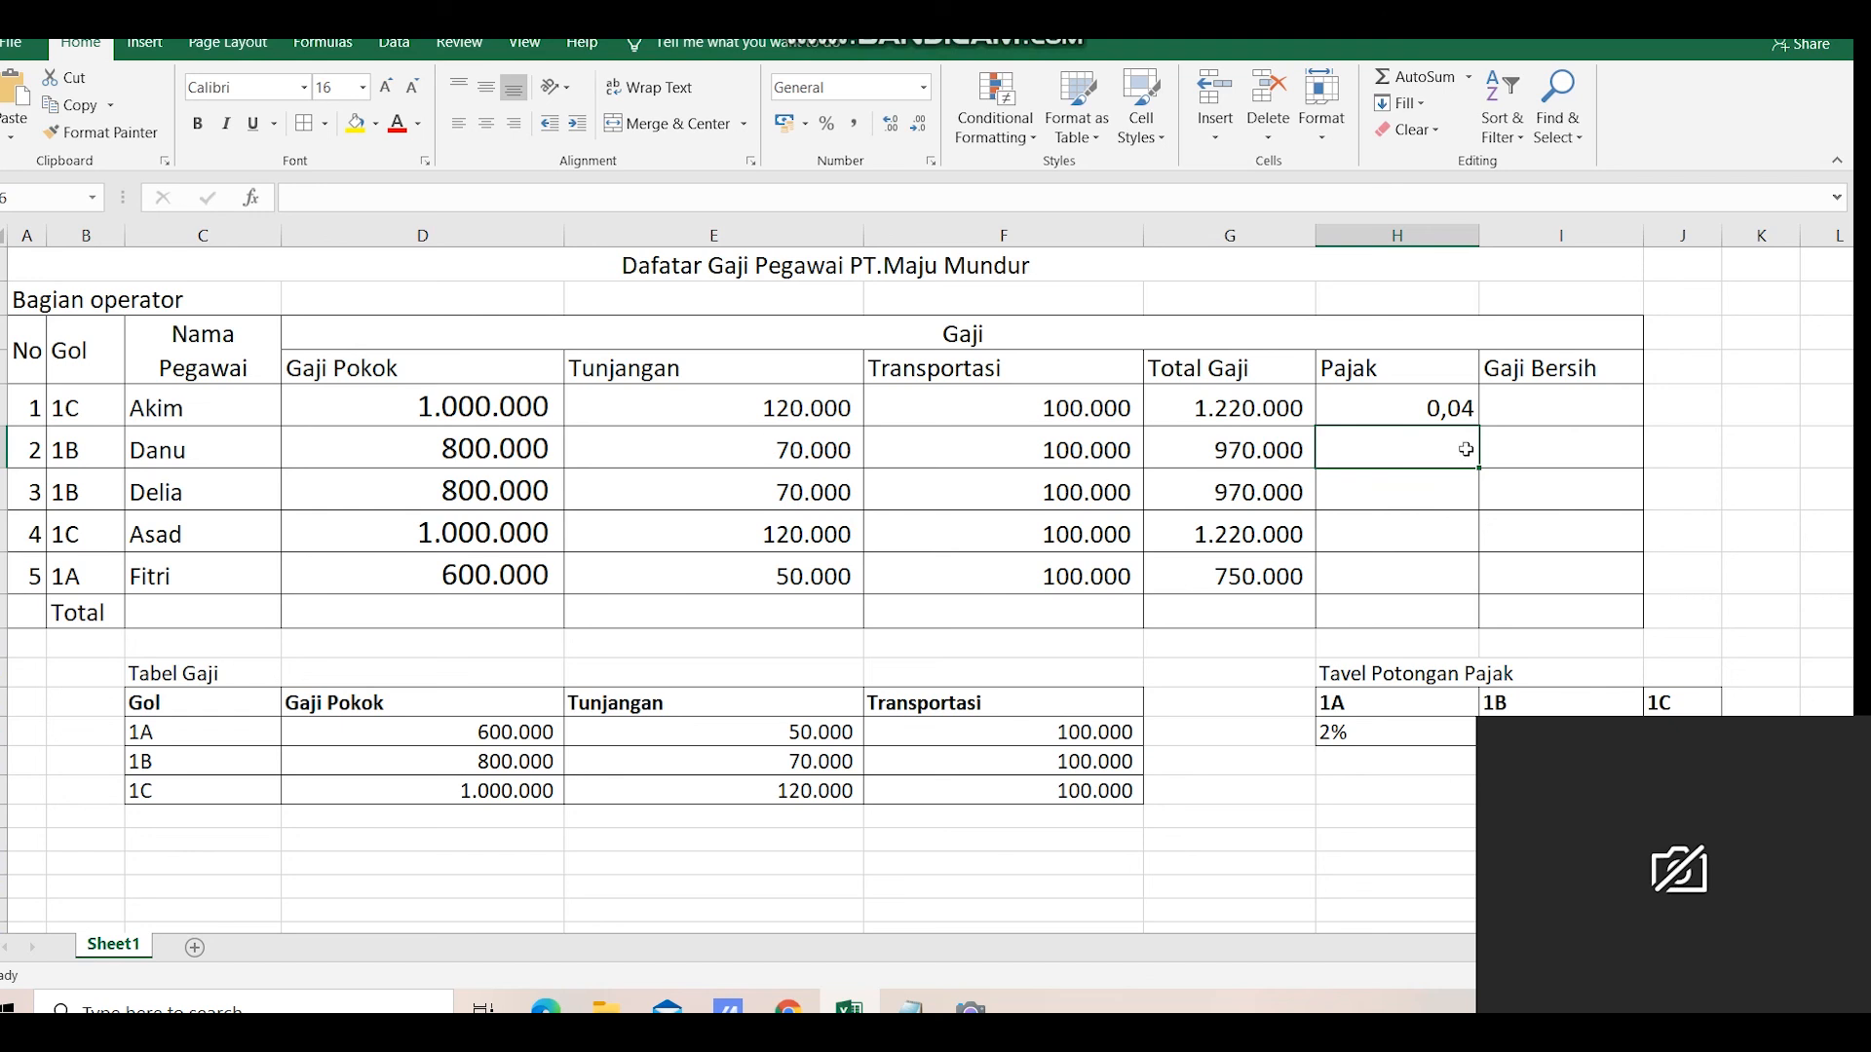
{"action": "left_click", "coordinate": [1462, 414]}
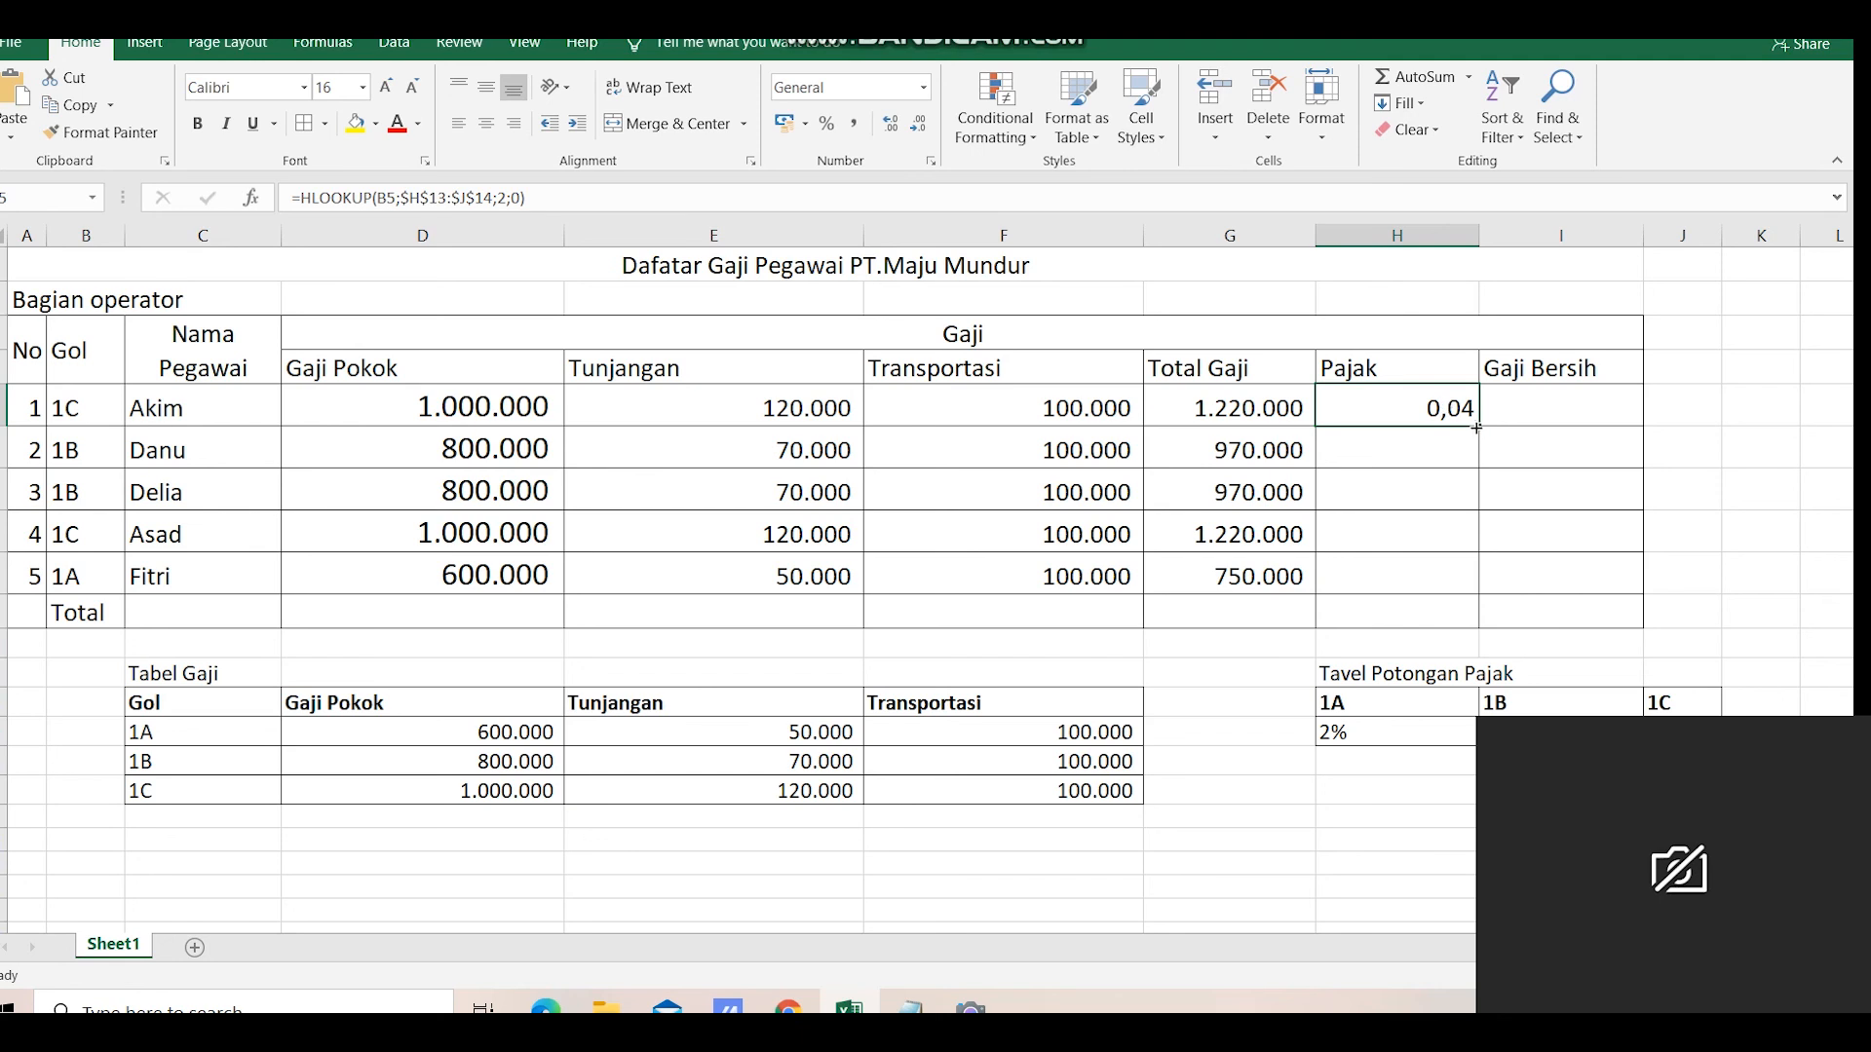
{"action": "left_click_drag", "start_coordinate": [1478, 427], "coordinate": [1468, 591]}
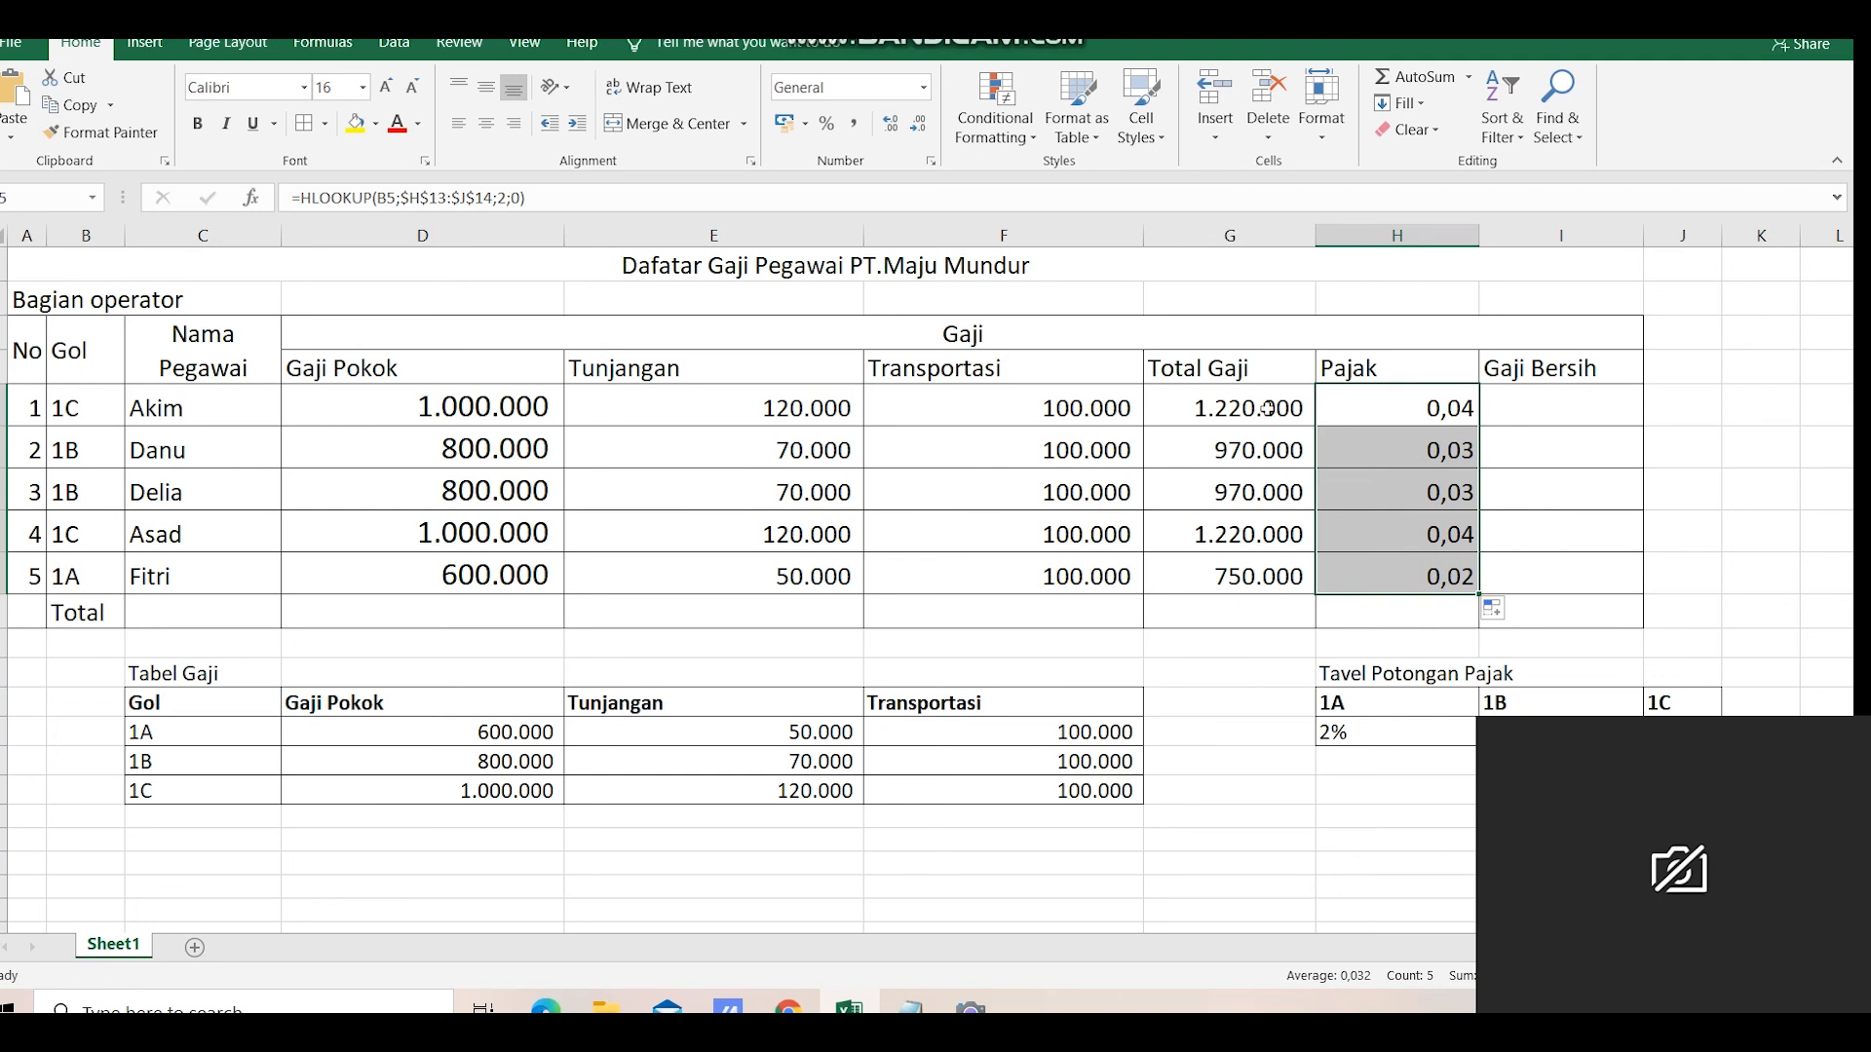
- Extend the H5 HLOOKUP formula by multiplying its result by the total salary in G5
{"action": "double_click", "coordinate": [1437, 407]}
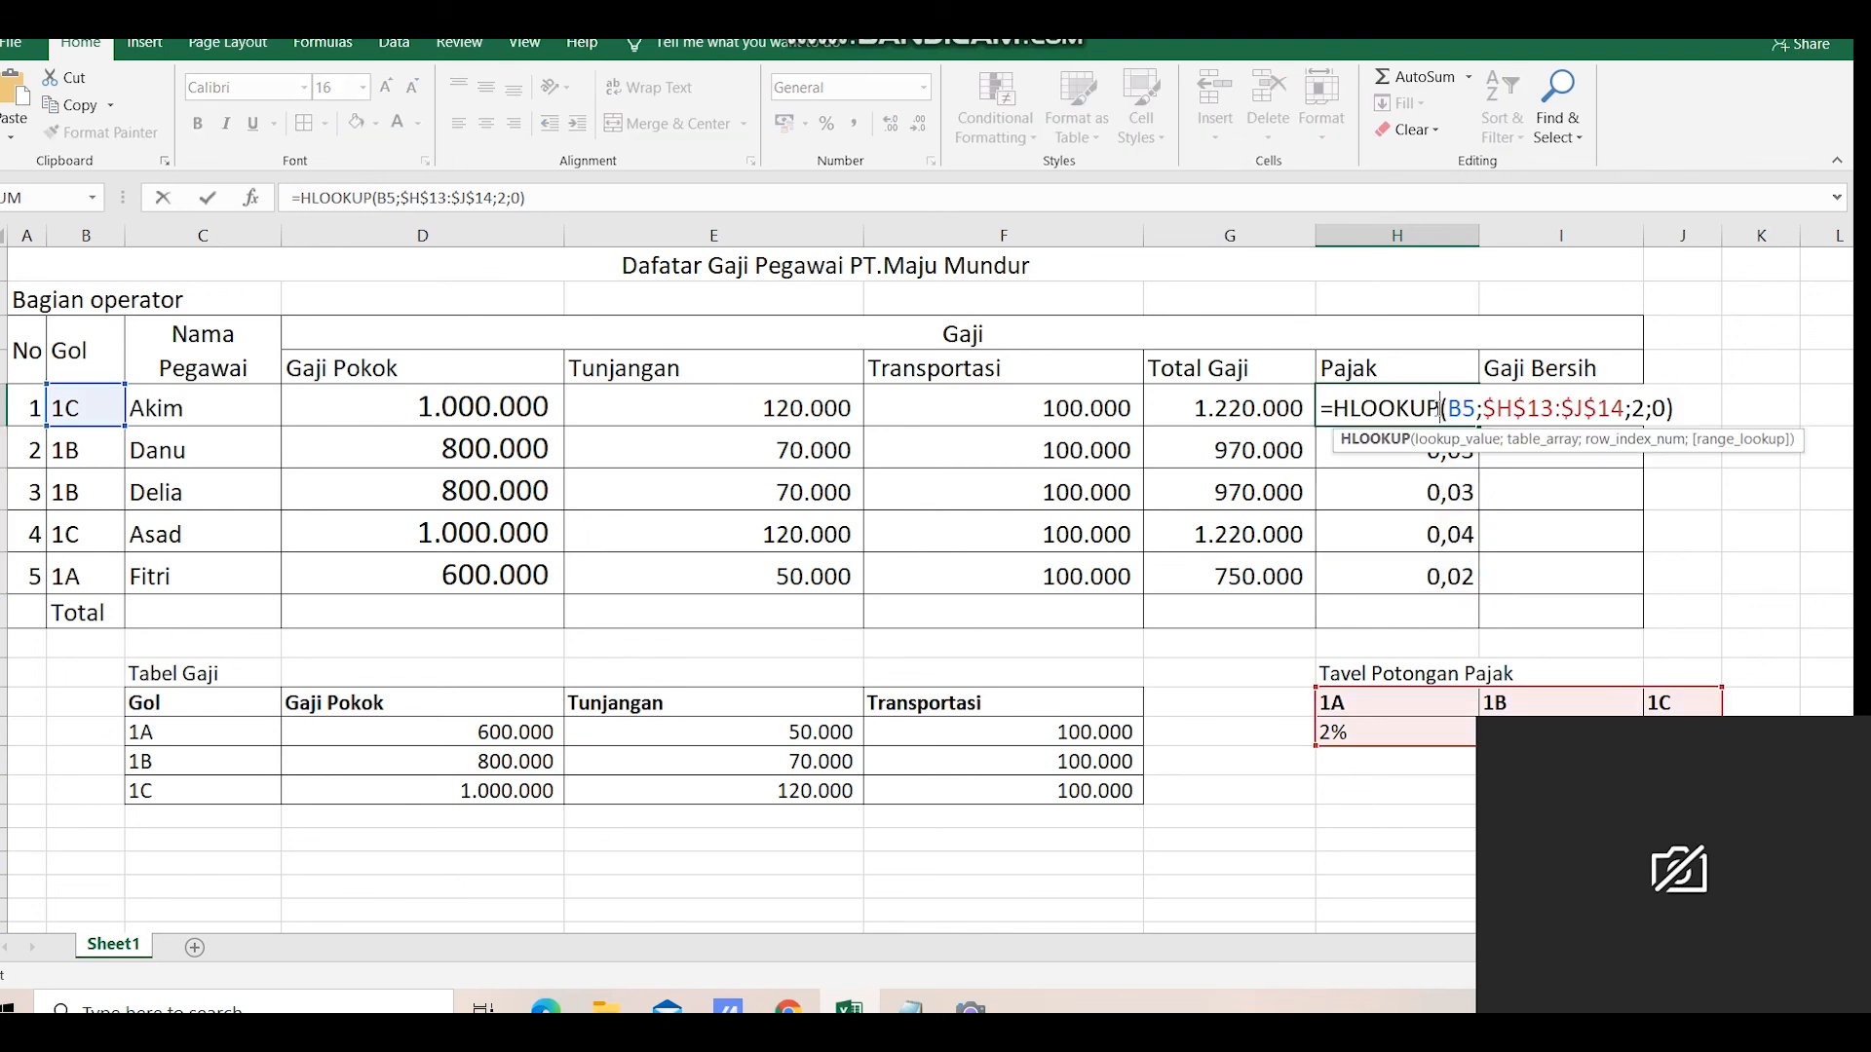
{"action": "left_click", "coordinate": [1674, 405]}
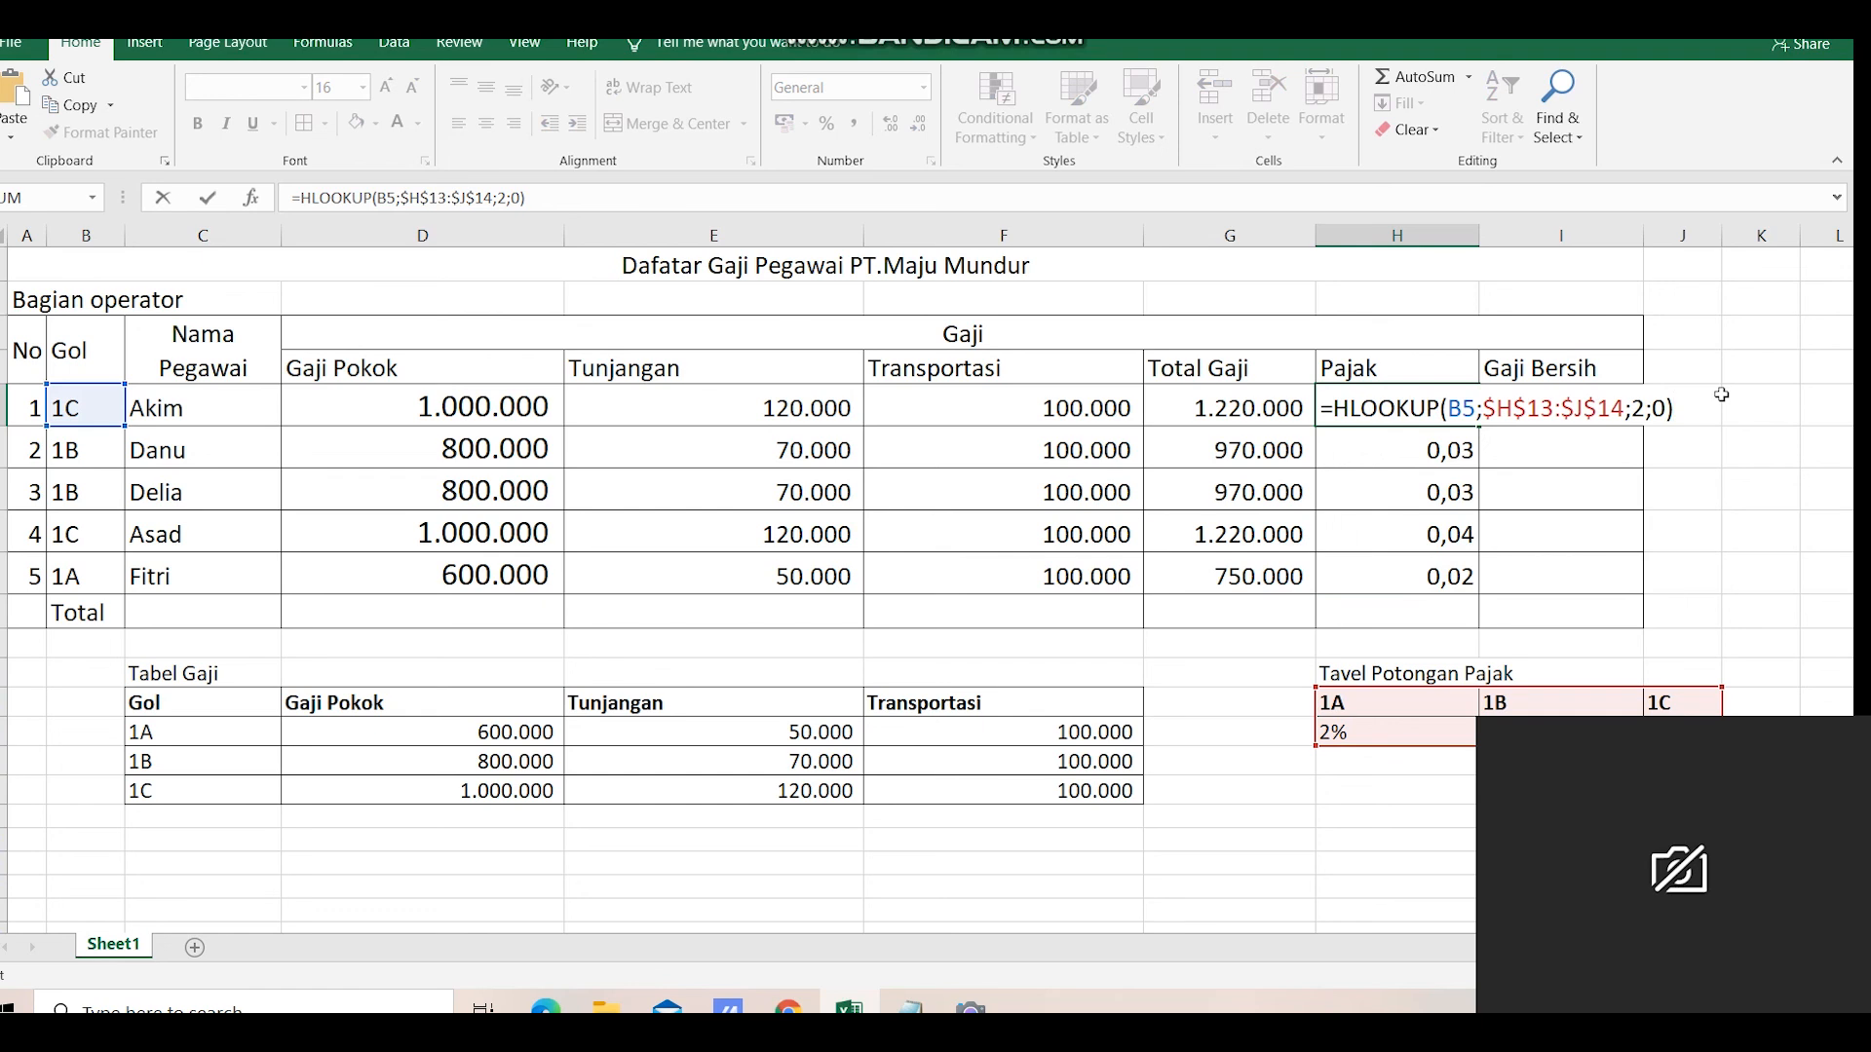
{"action": "type", "text": "*"}
{"action": "left_click", "coordinate": [1242, 407]}
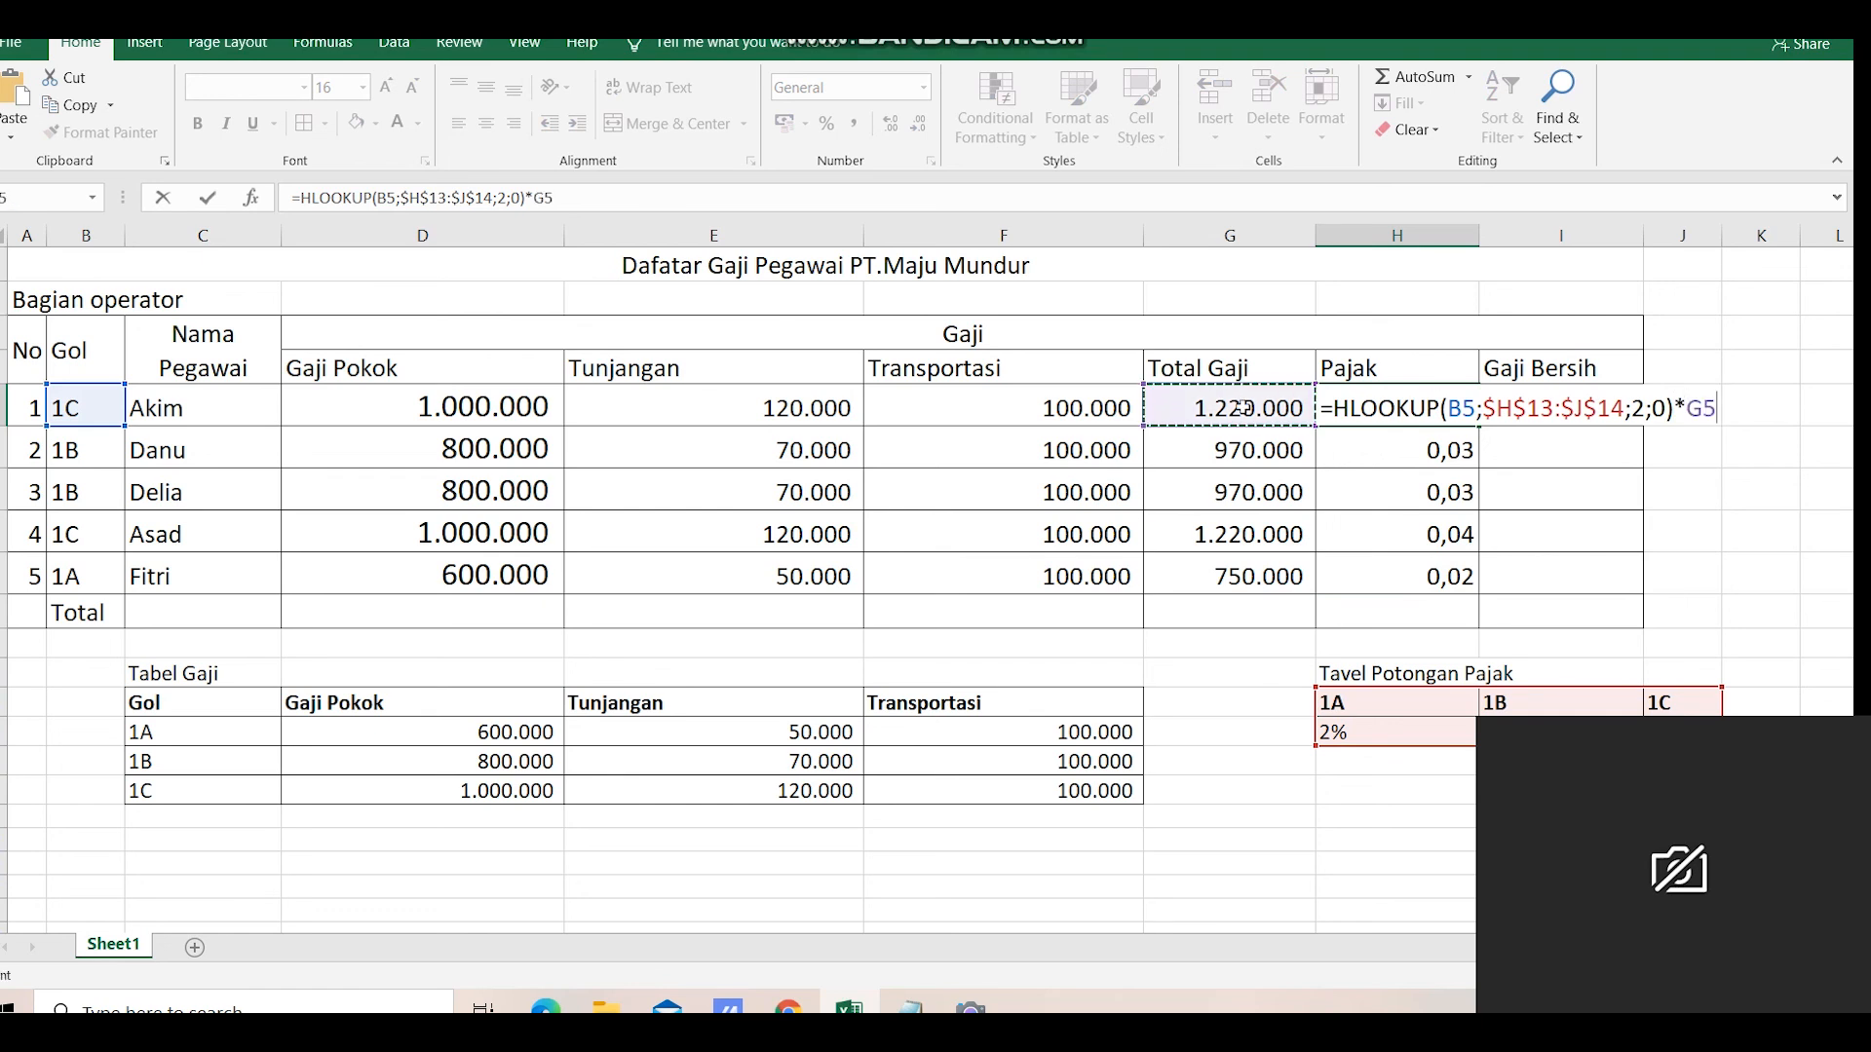
{"action": "key", "text": "Return"}
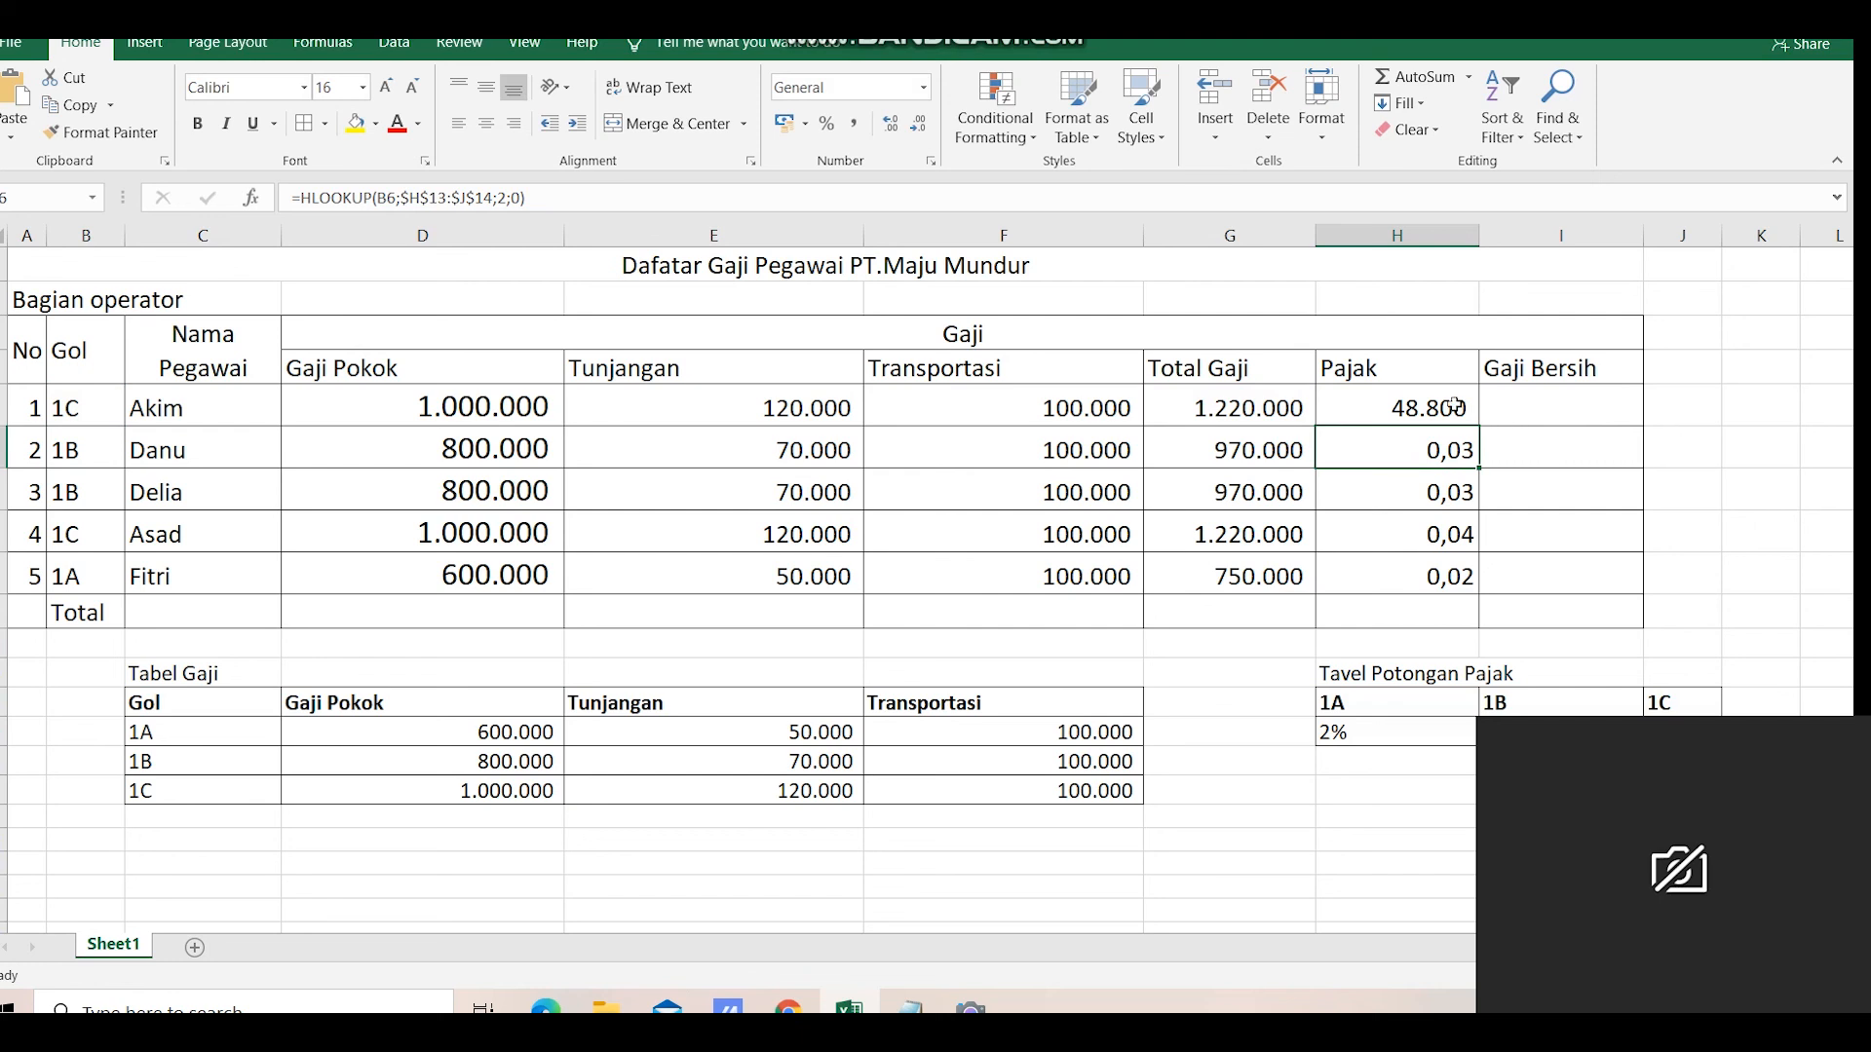
- Fill the Pajak formula from H5 down to H9
{"action": "left_click", "coordinate": [1465, 407]}
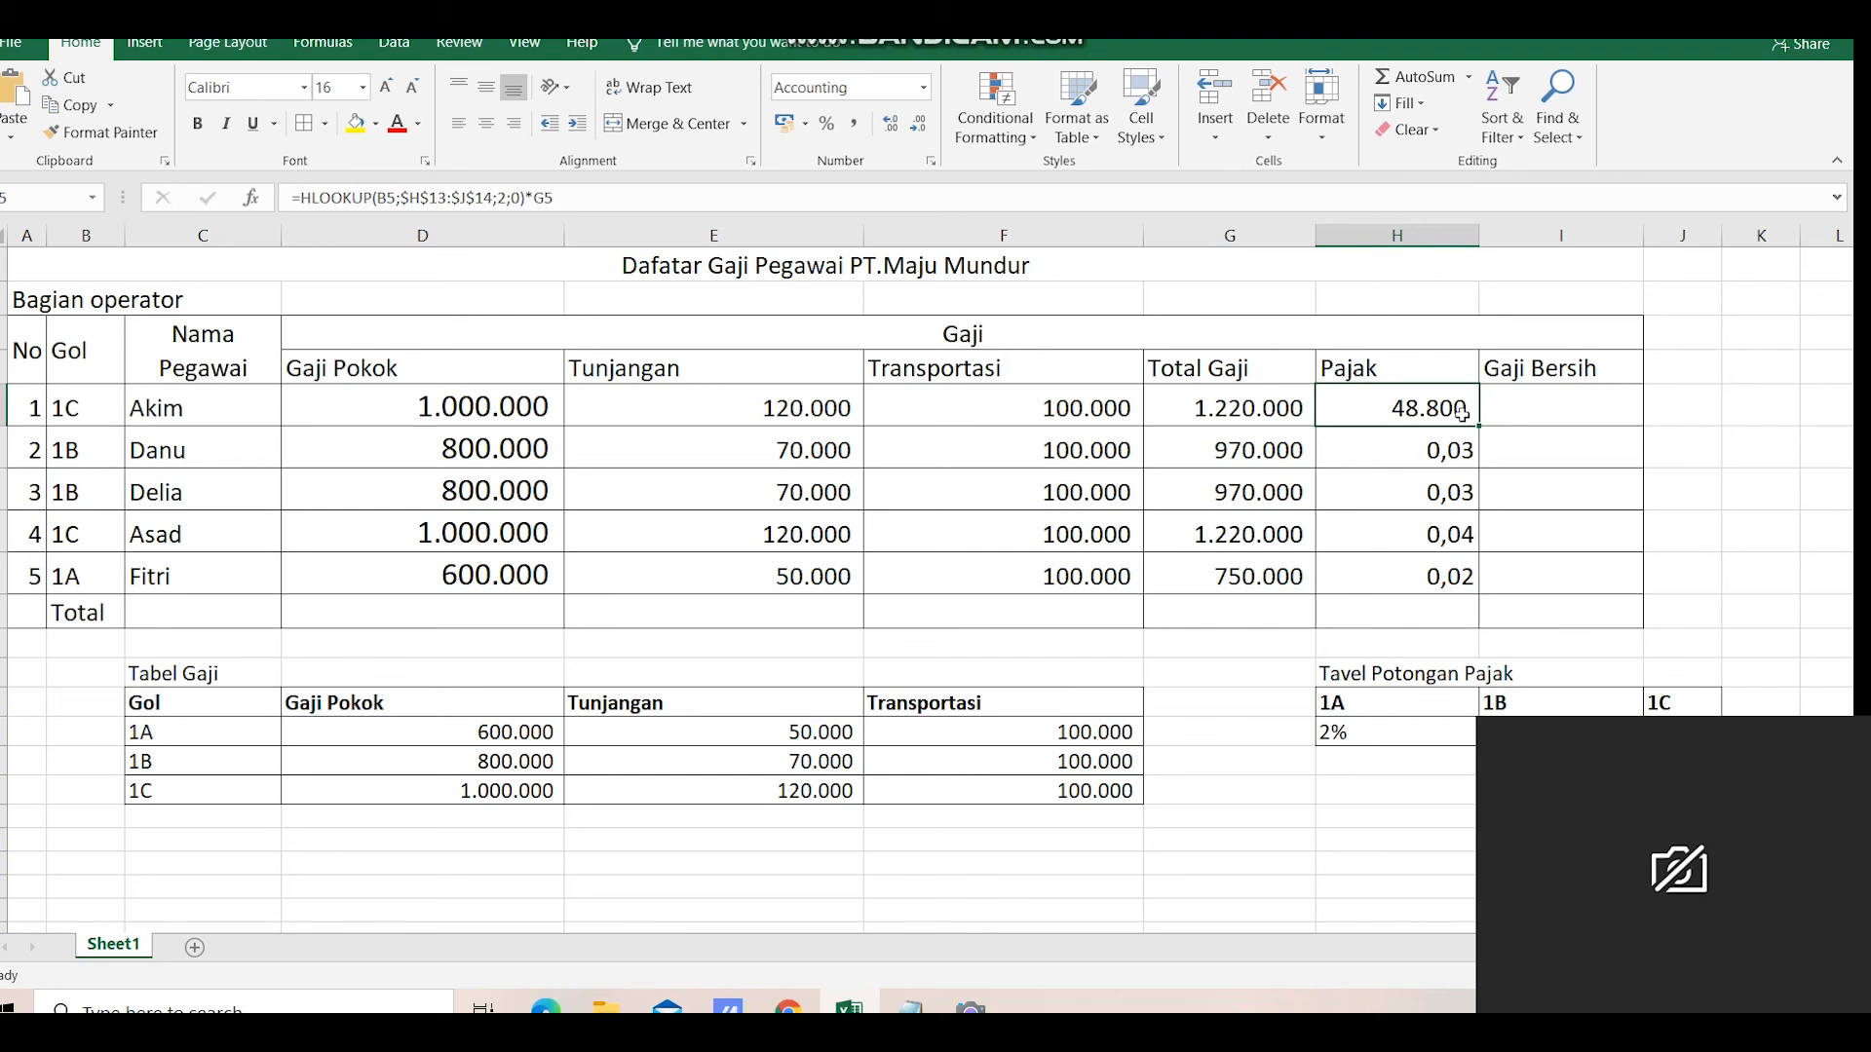
{"action": "left_click_drag", "start_coordinate": [1478, 426], "coordinate": [1475, 584]}
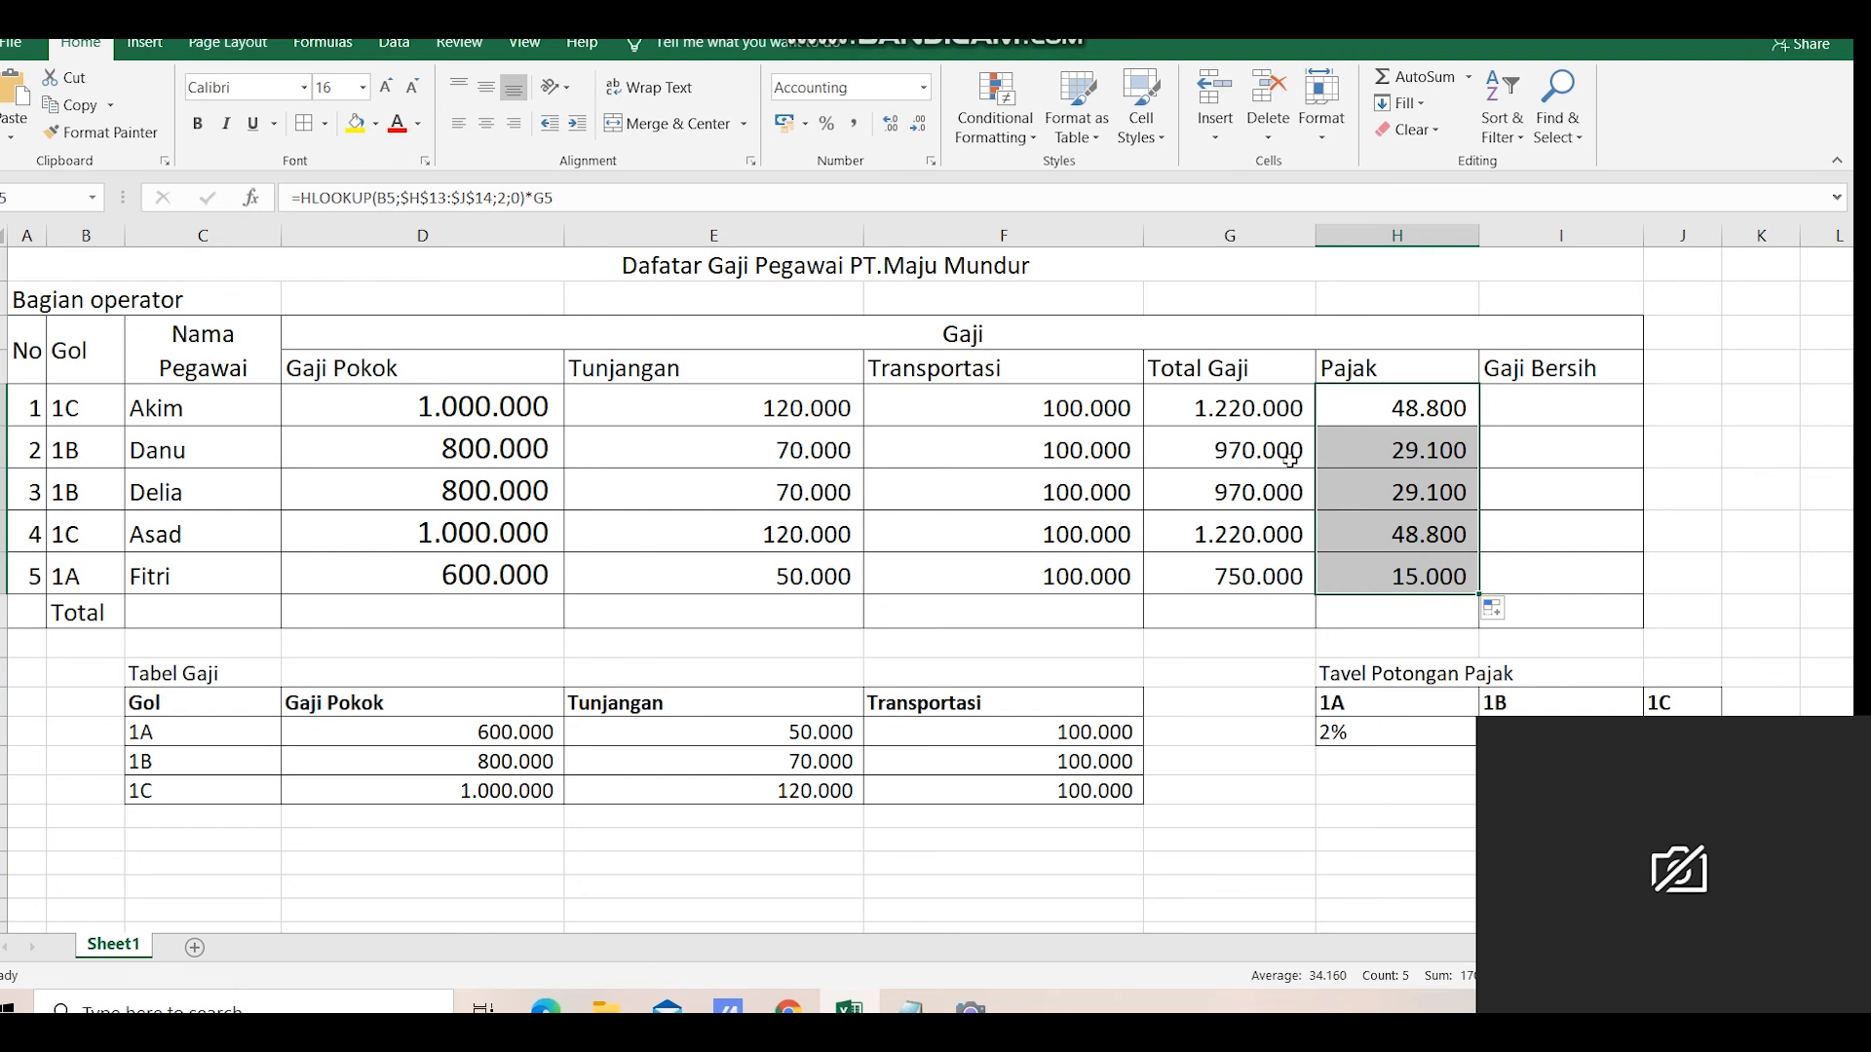
- Calculate Gaji Bersih for the first employee by entering =G5-H5 in I5
{"action": "left_click", "coordinate": [1490, 409]}
{"action": "type", "text": "="}
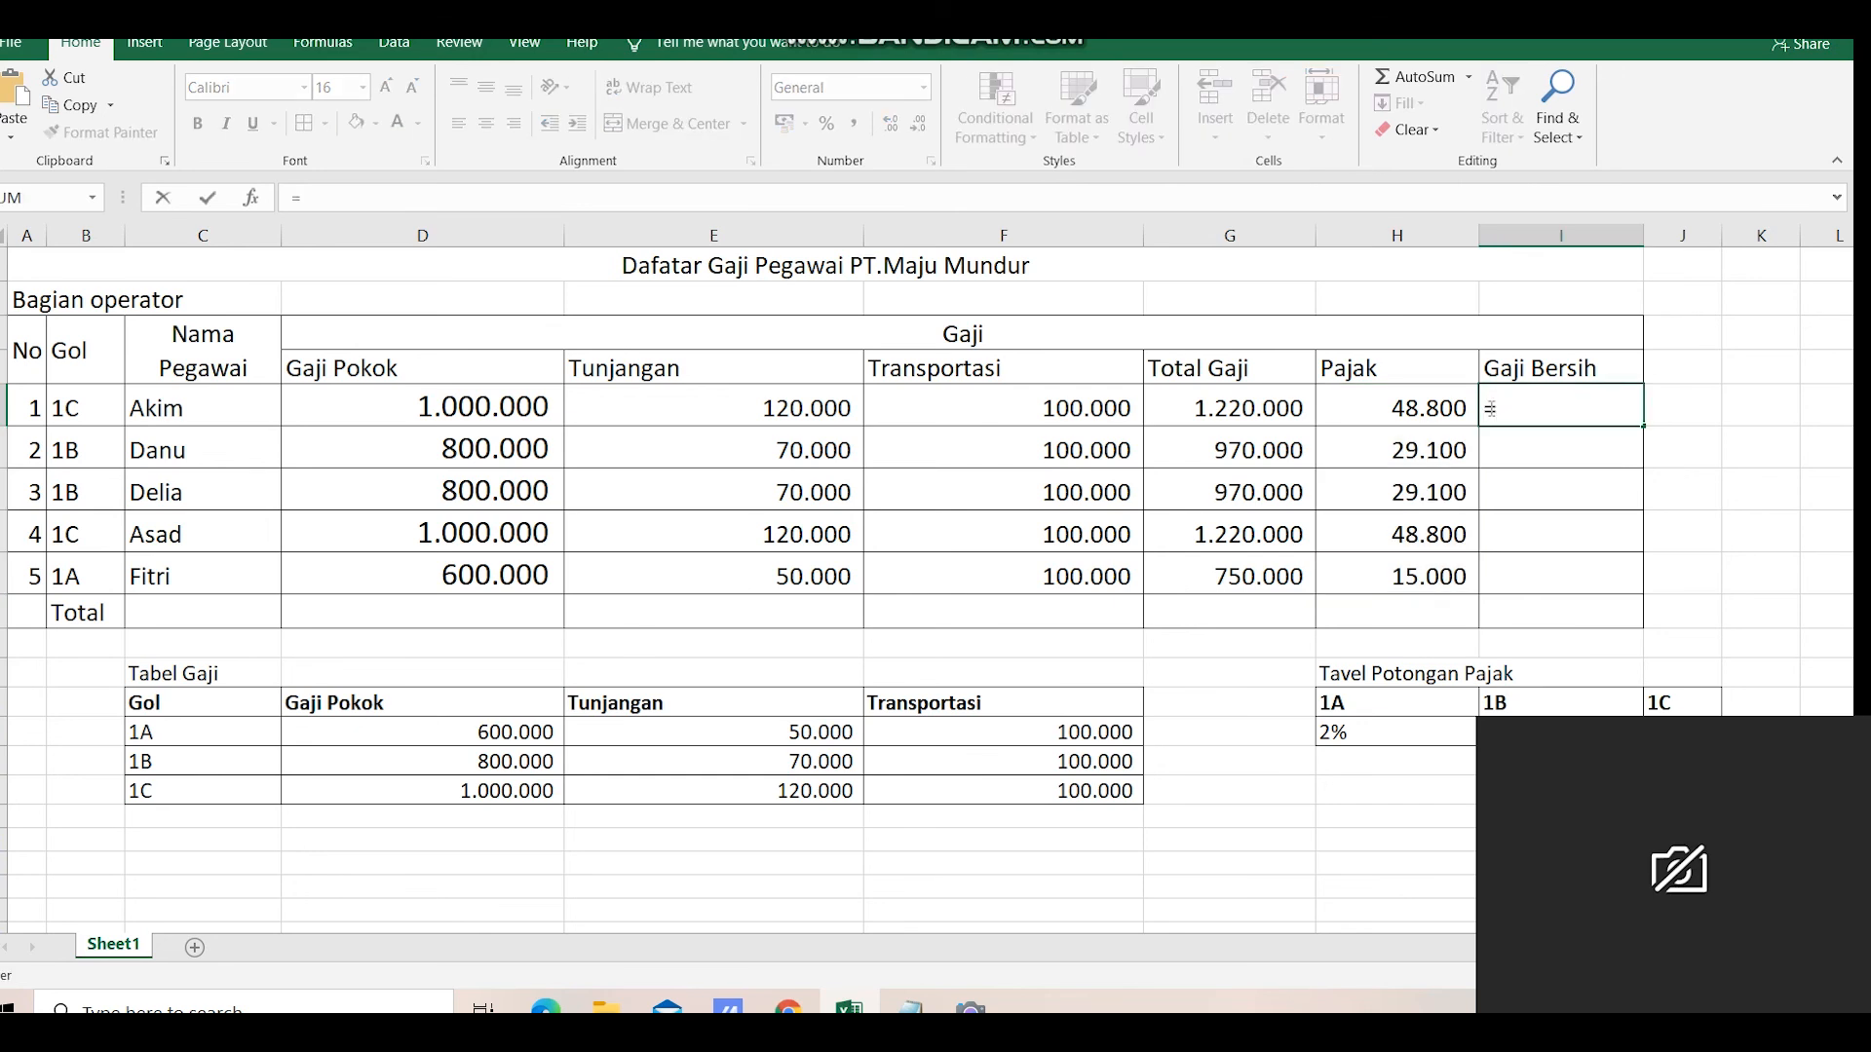
{"action": "left_click", "coordinate": [1270, 409]}
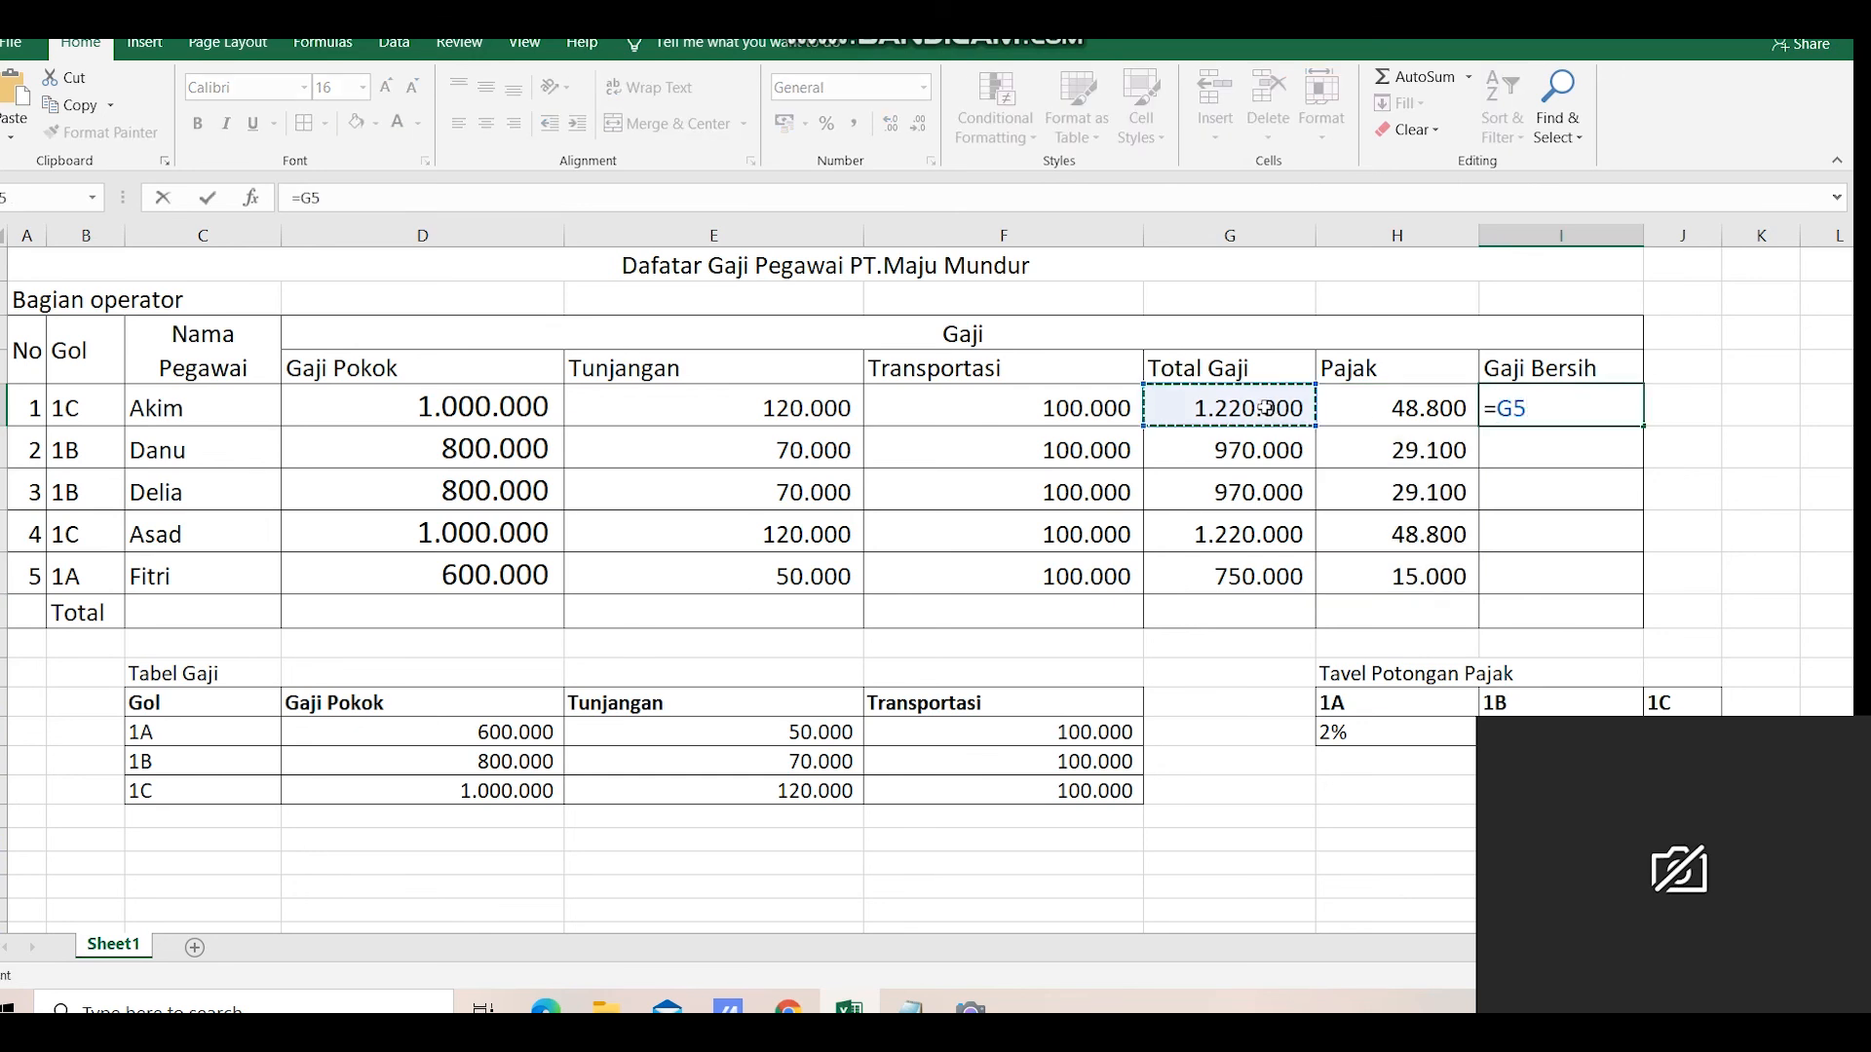
{"action": "type", "text": "-"}
{"action": "left_click", "coordinate": [1400, 409]}
{"action": "key", "text": "Return"}
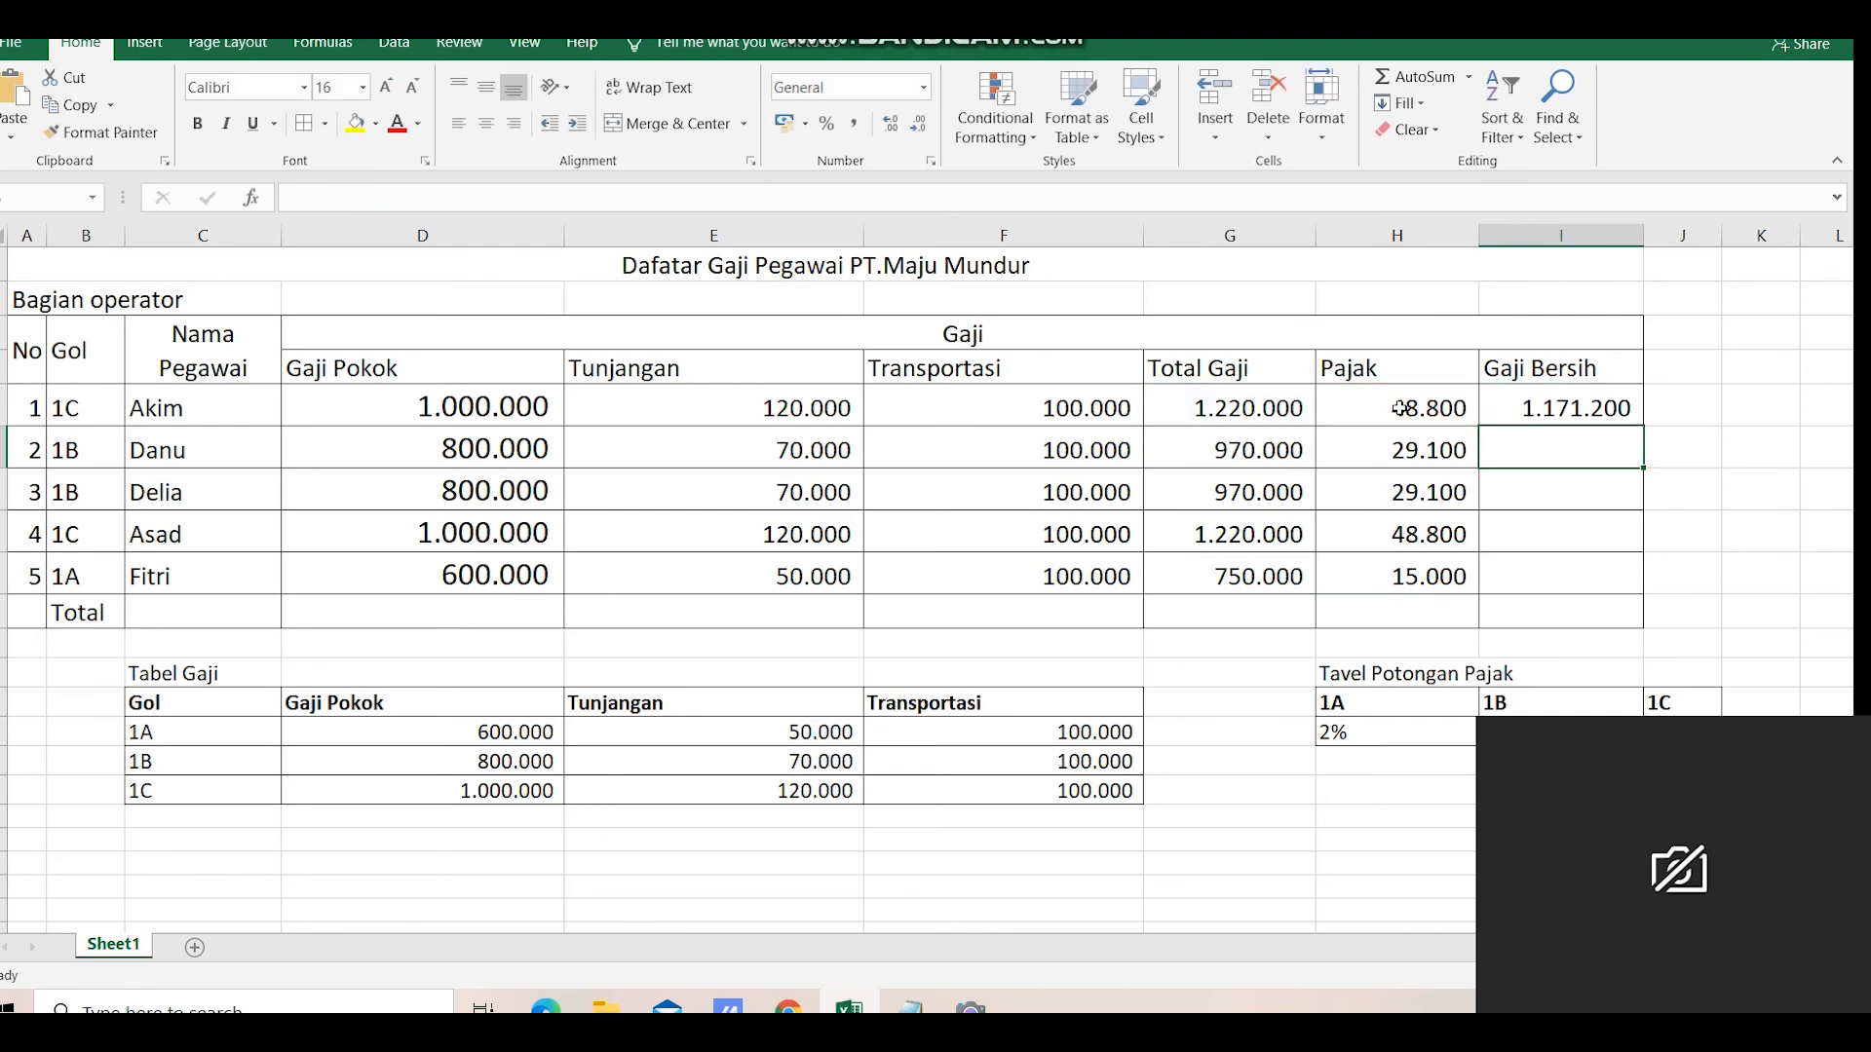
- Fill the Gaji Bersih formula from I5 down to I9, clearing any overfilled formula from I10 in the Total row
{"action": "left_click", "coordinate": [1626, 412]}
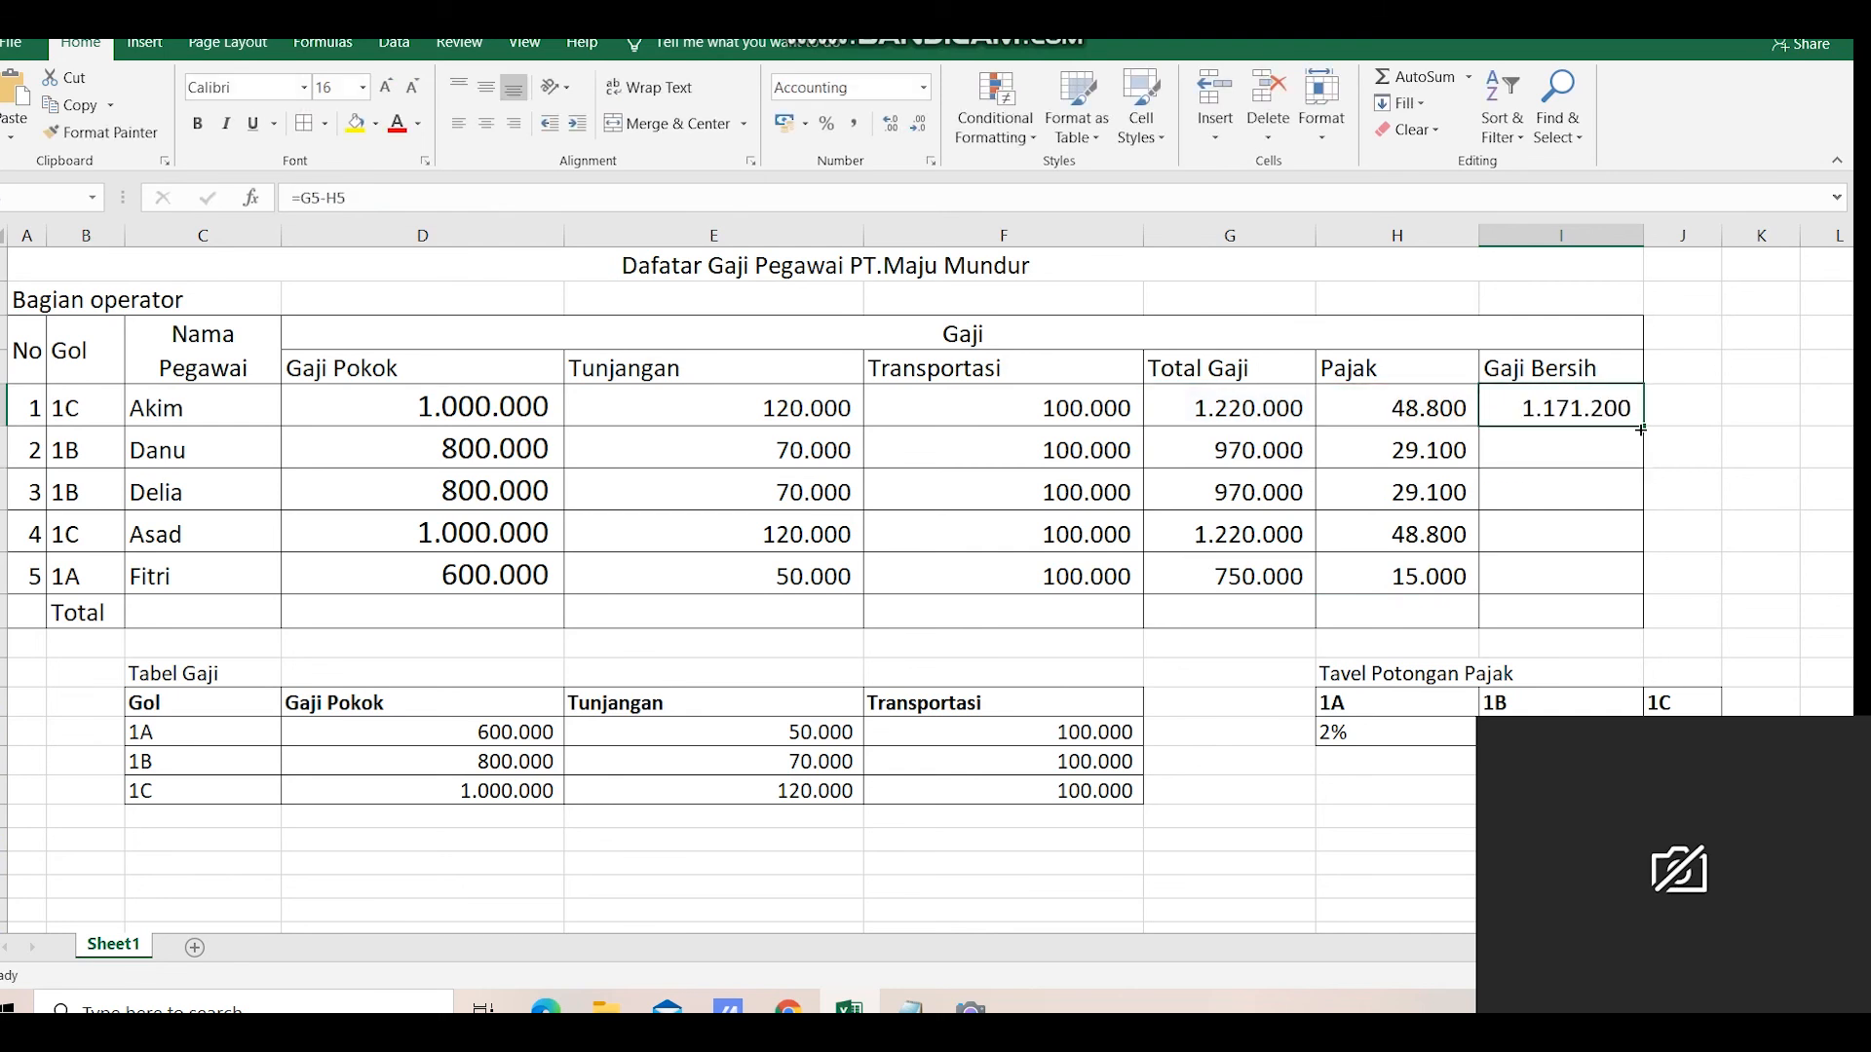
{"action": "left_click_drag", "start_coordinate": [1641, 430], "coordinate": [1612, 614]}
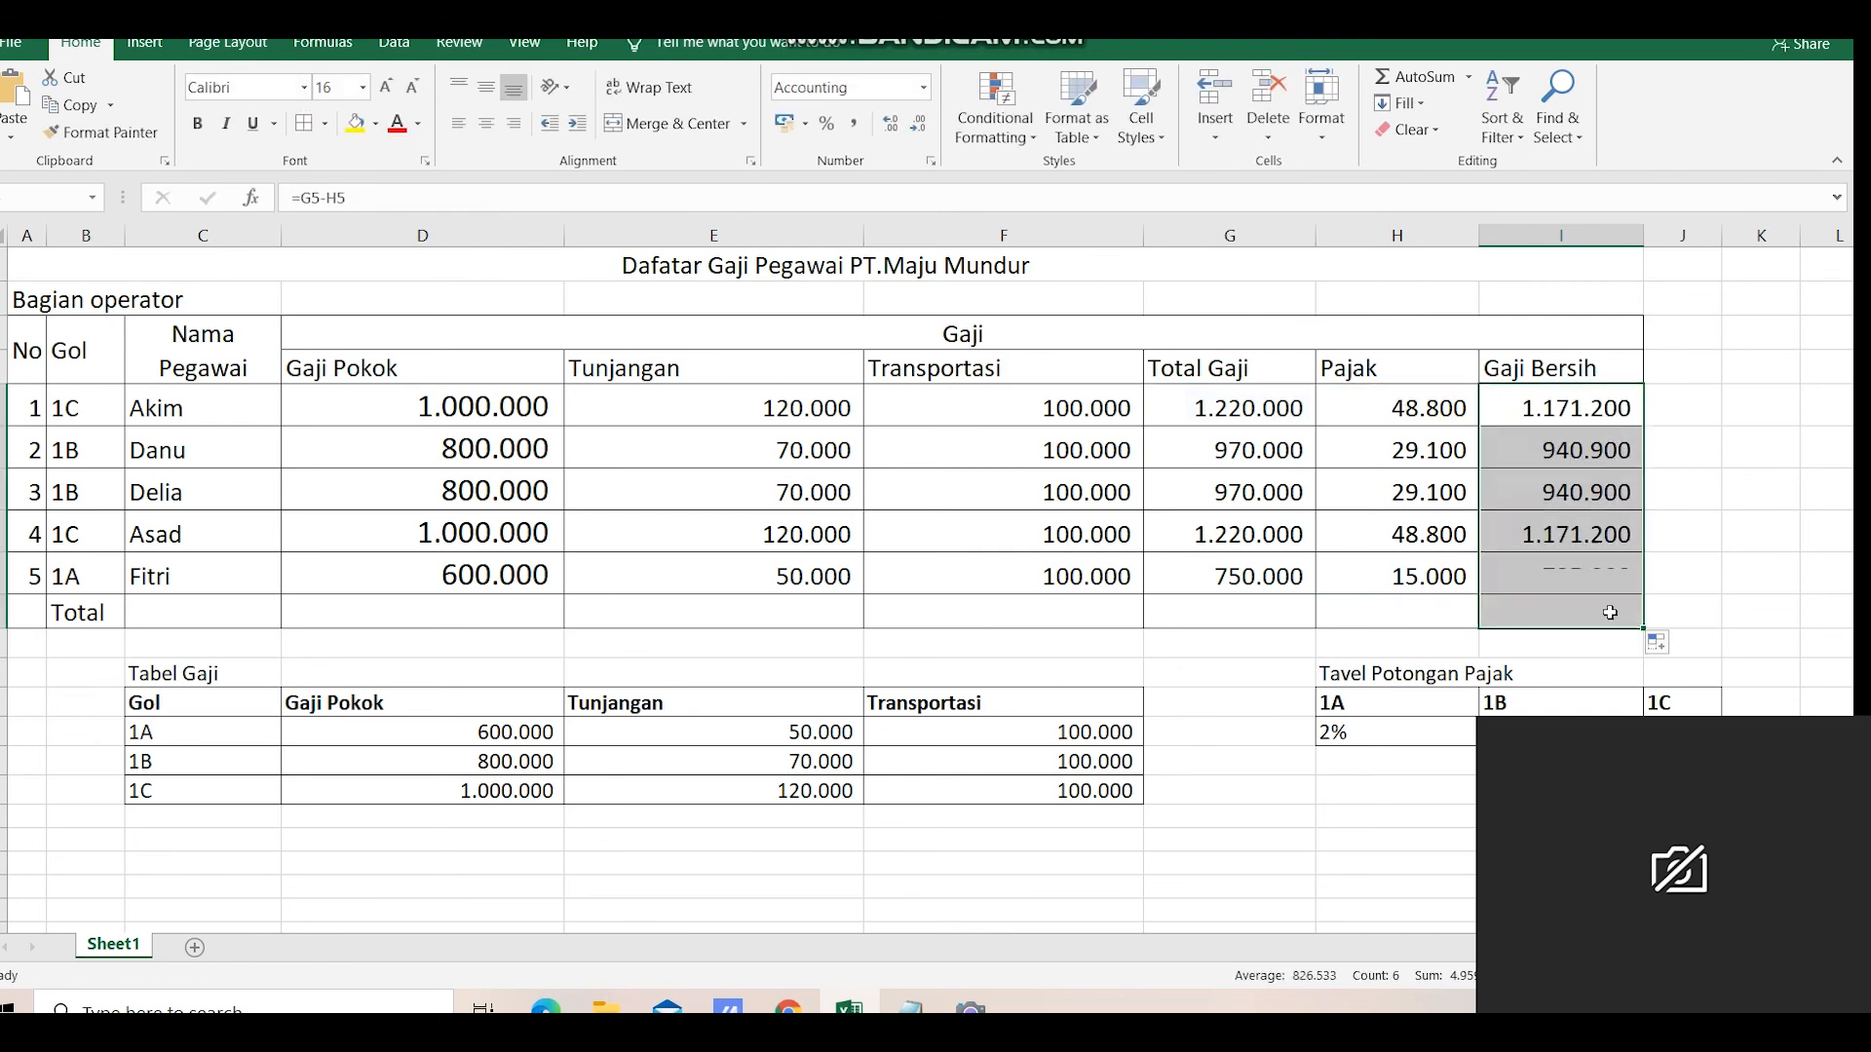
{"action": "left_click", "coordinate": [1613, 576]}
{"action": "left_click", "coordinate": [1607, 608]}
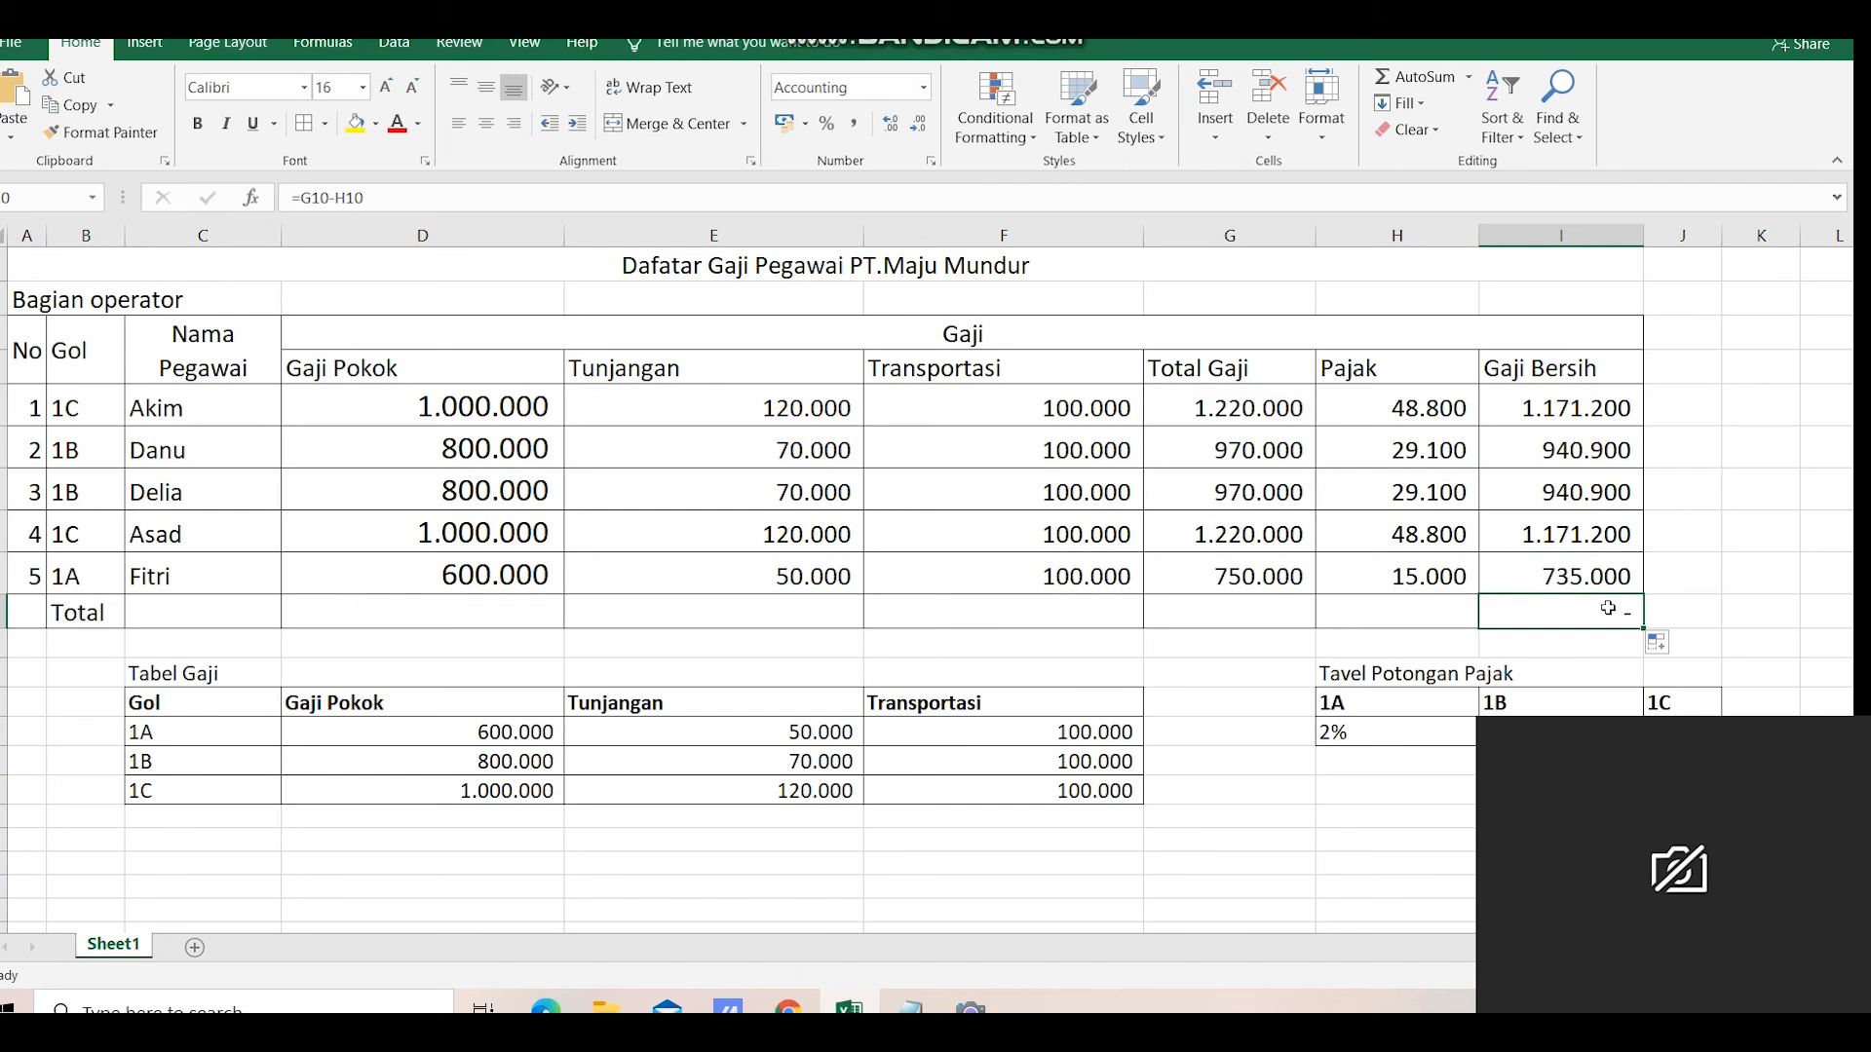
{"action": "key", "text": "Delete"}
- Total the Gaji Pokok column by entering =SUM(D5:D9) in D10
{"action": "left_click", "coordinate": [373, 619]}
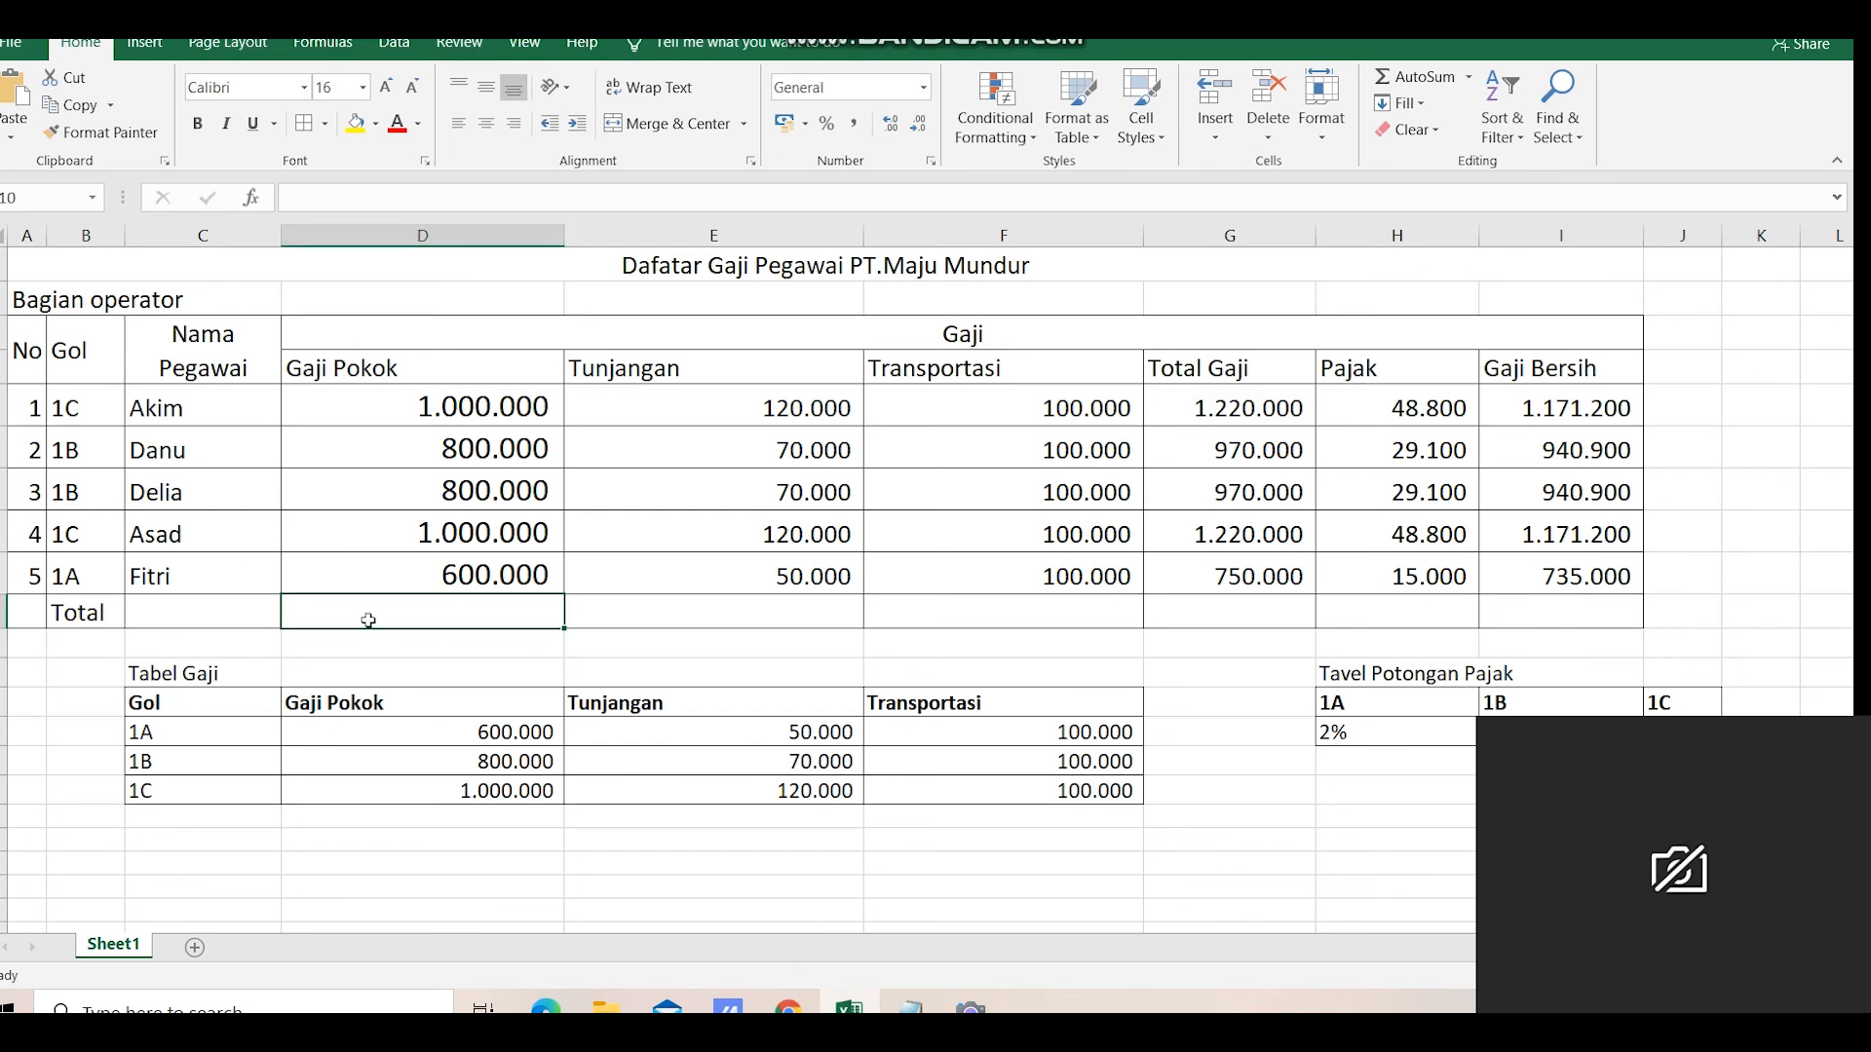
{"action": "type", "text": "="}
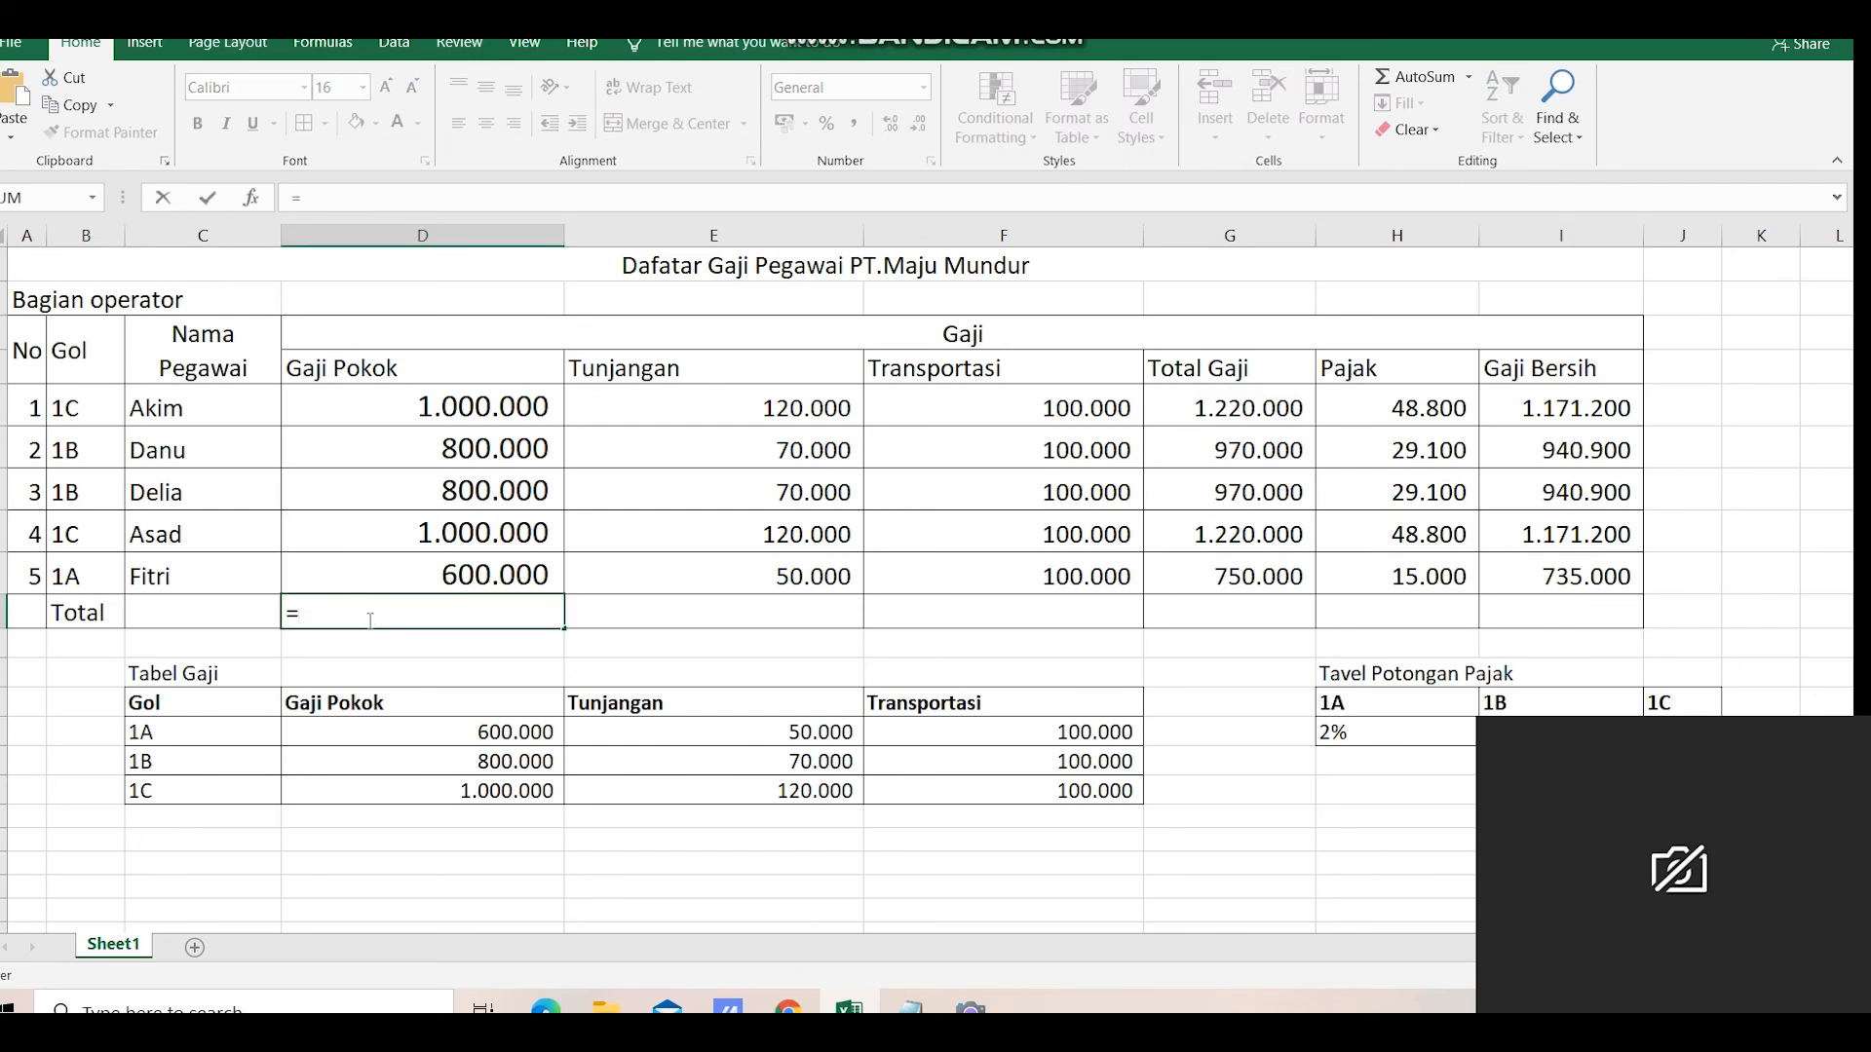
{"action": "type", "text": "SUM"}
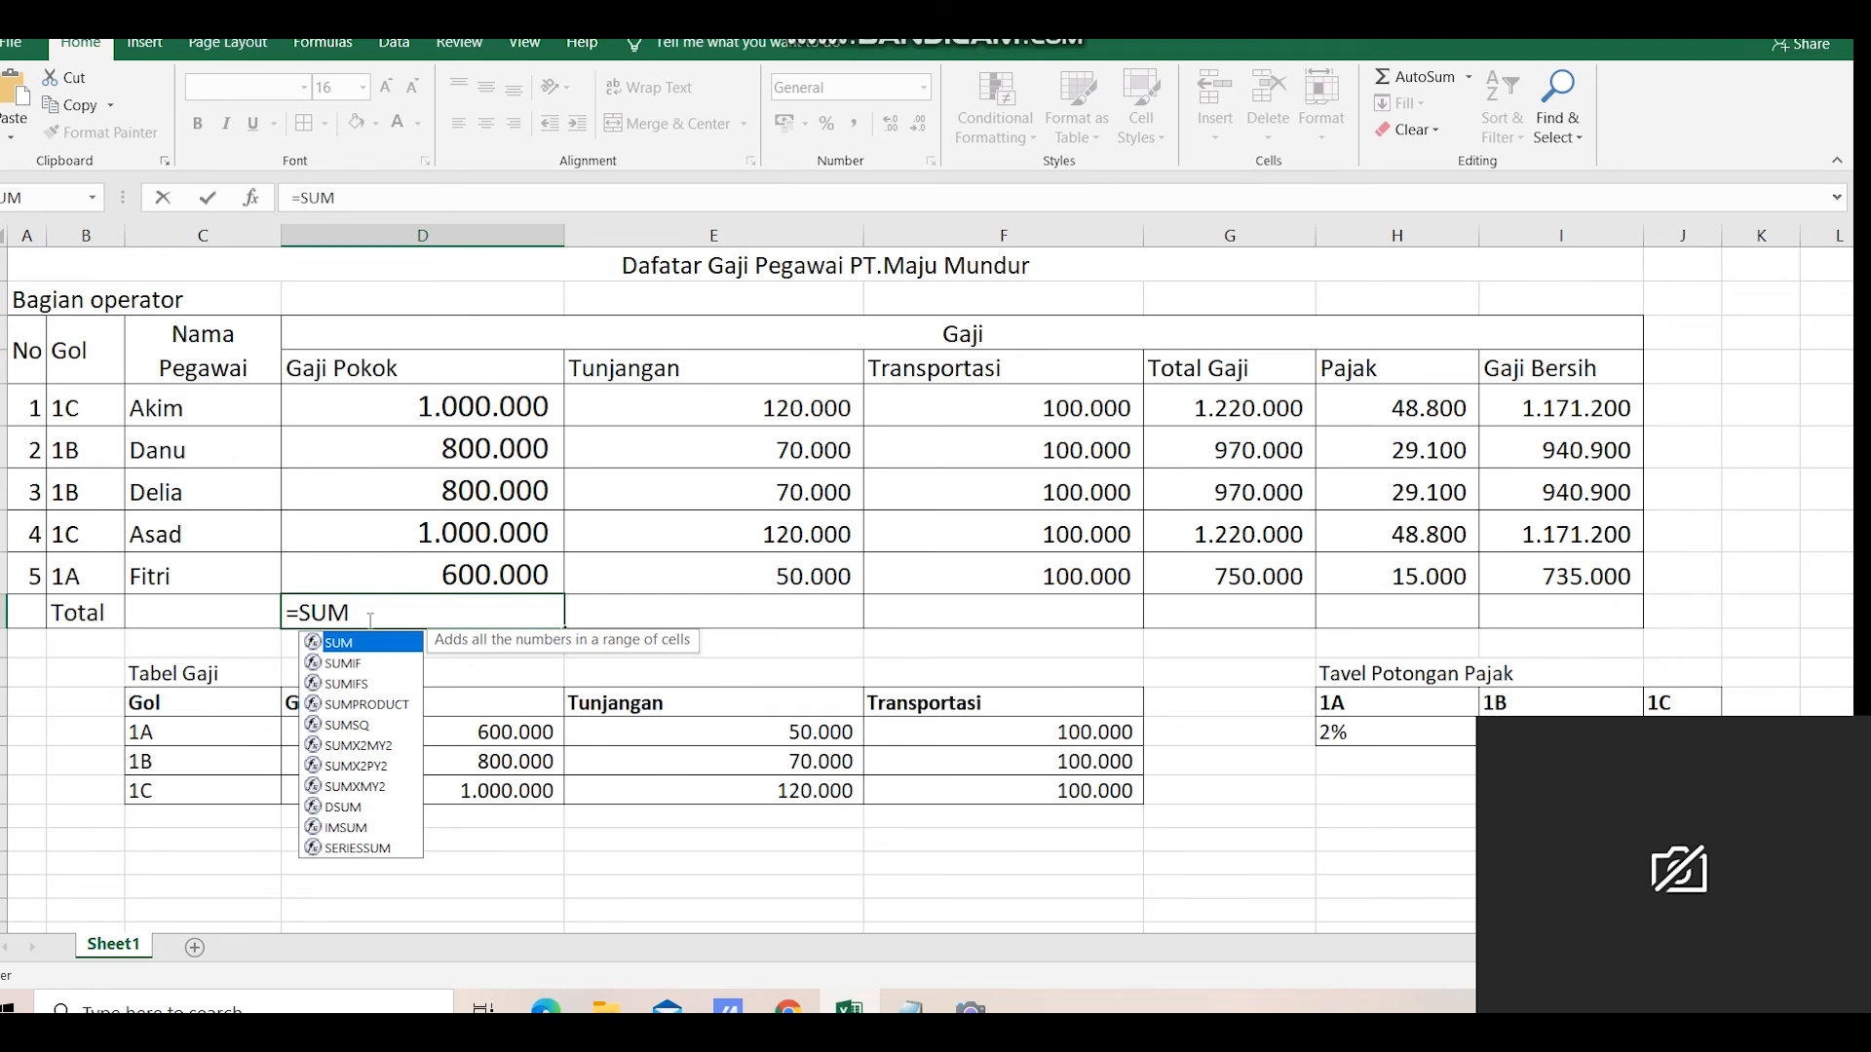
{"action": "type", "text": "("}
{"action": "left_click_drag", "start_coordinate": [382, 408], "coordinate": [413, 581]}
{"action": "type", "text": ")"}
{"action": "key", "text": "Return"}
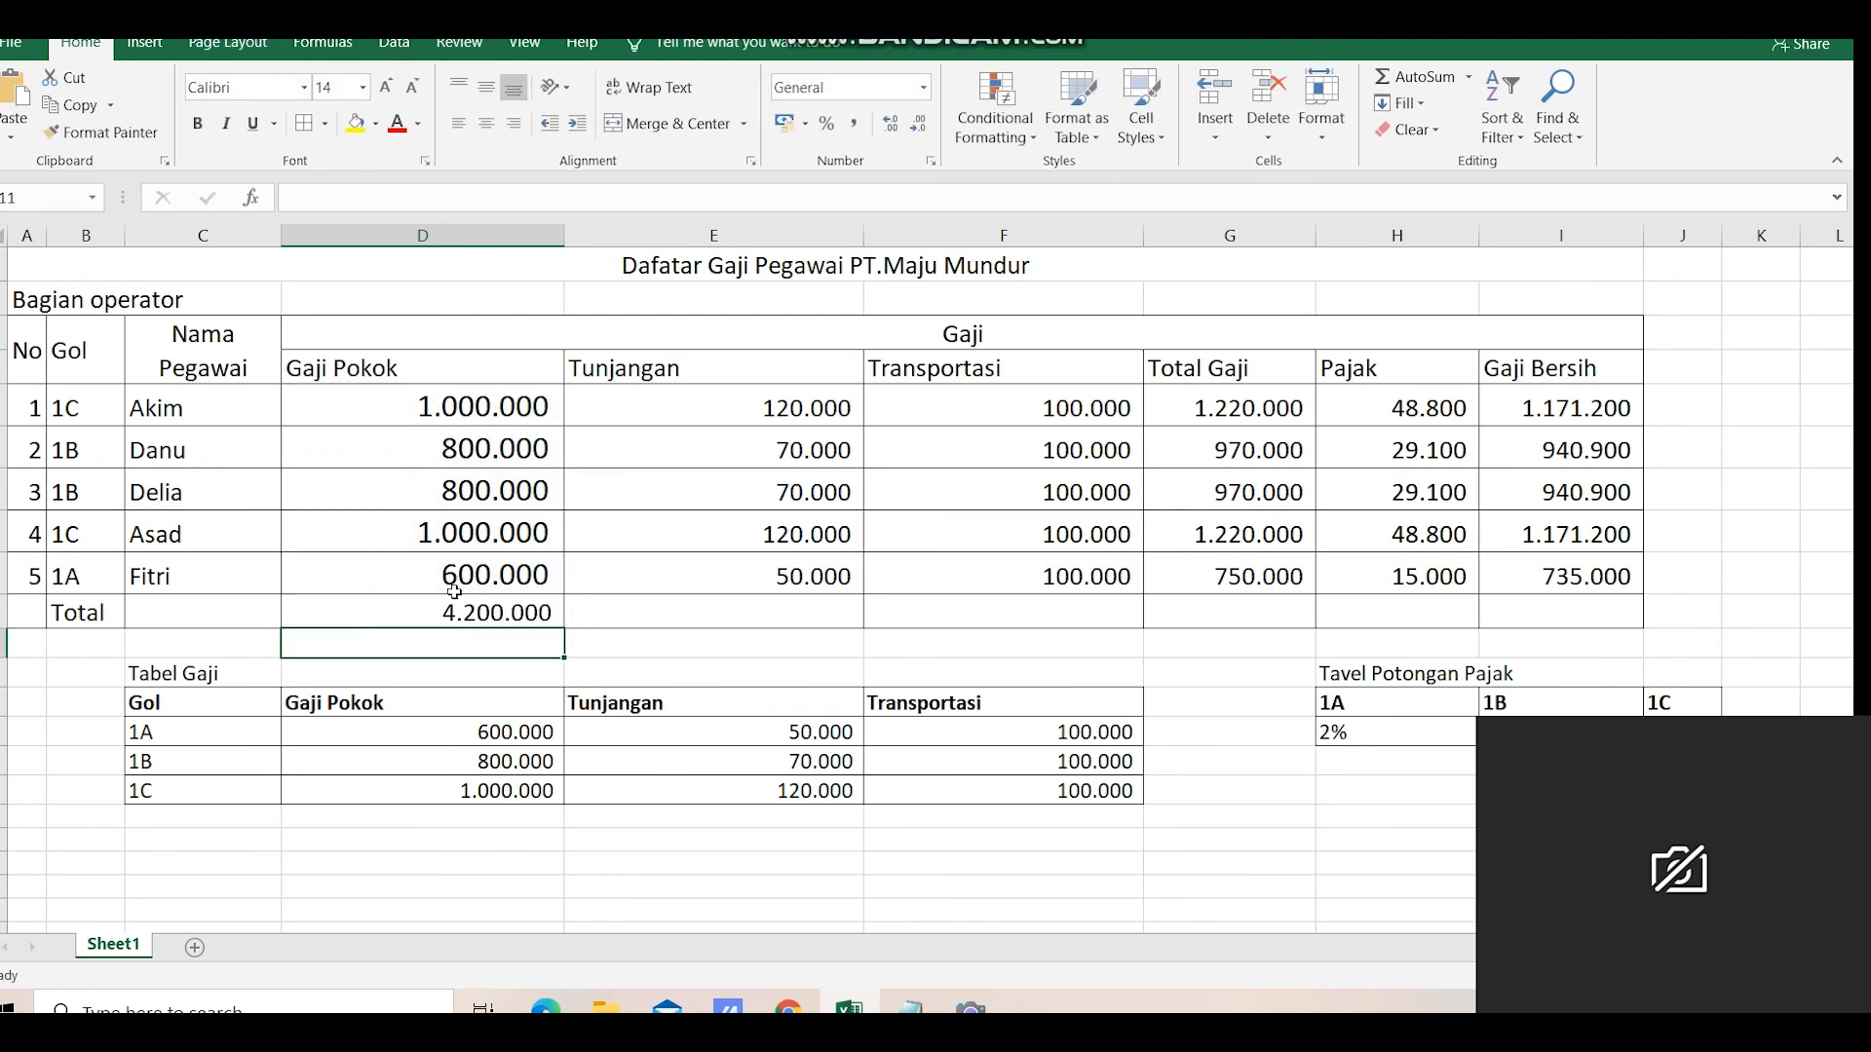
- Fill the SUM formula from D10 across the Total row to I10
{"action": "left_click", "coordinate": [454, 604]}
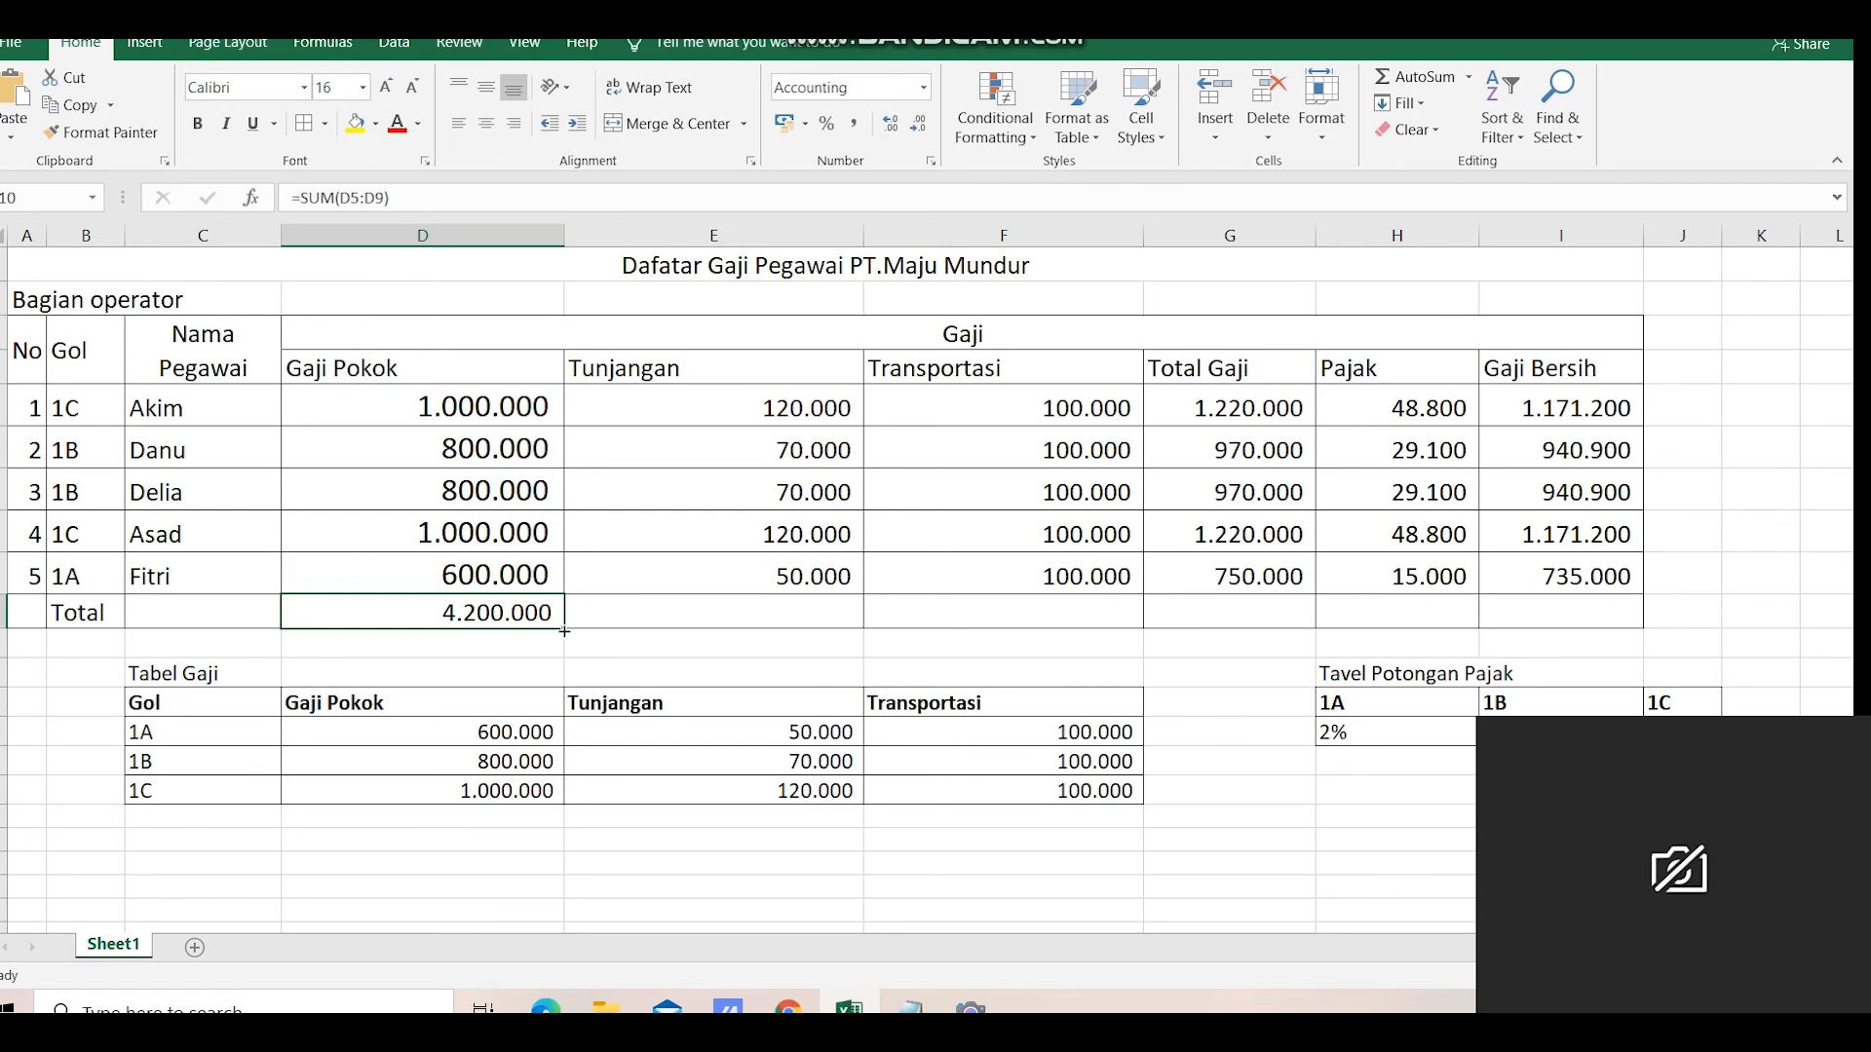
{"action": "left_click_drag", "start_coordinate": [565, 630], "coordinate": [605, 634]}
{"action": "left_click_drag", "start_coordinate": [563, 629], "coordinate": [1579, 624]}
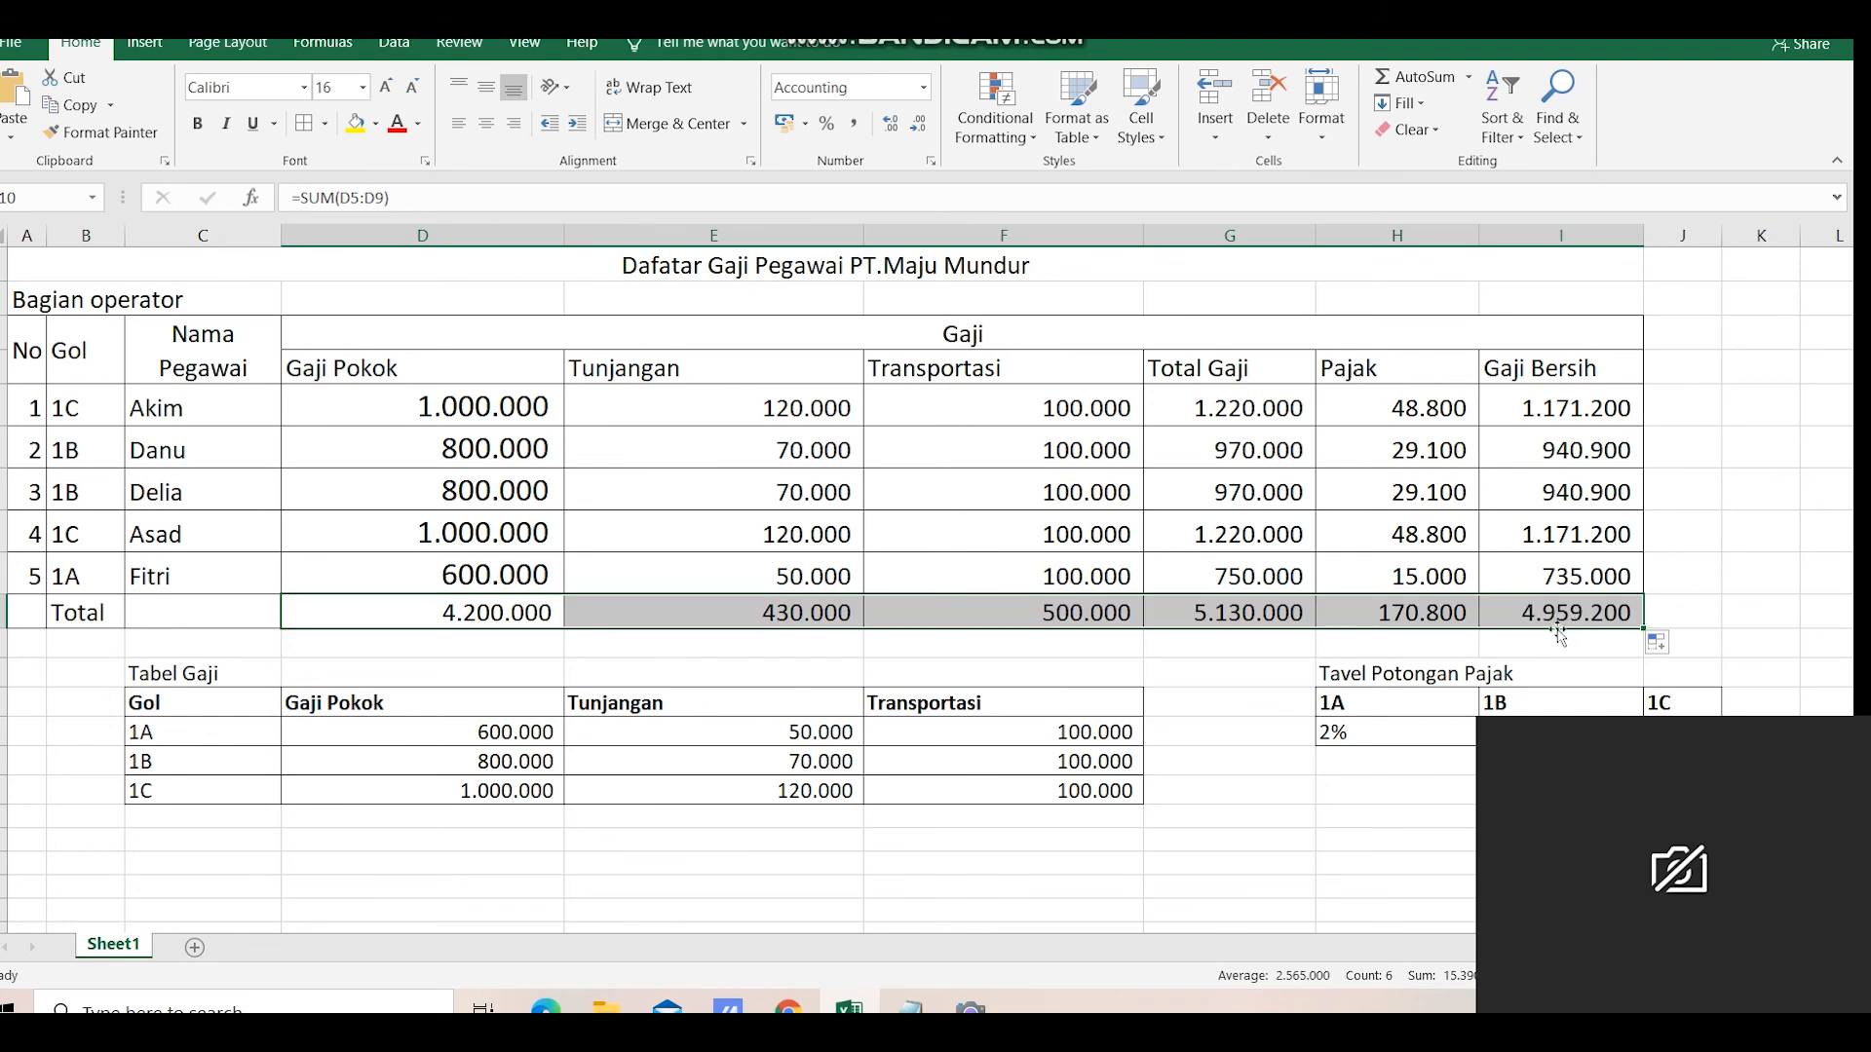